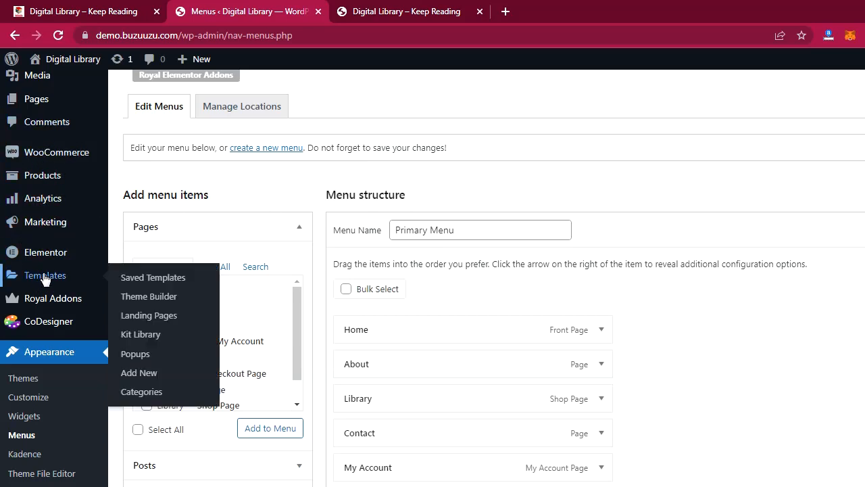
Open the list of all pages and view the Home front page in a new browser tab
{"action": "mouse_move", "coordinate": [44, 176]}
{"action": "scroll", "coordinate": [20, 158], "scroll_direction": "up", "scroll_amount": 1}
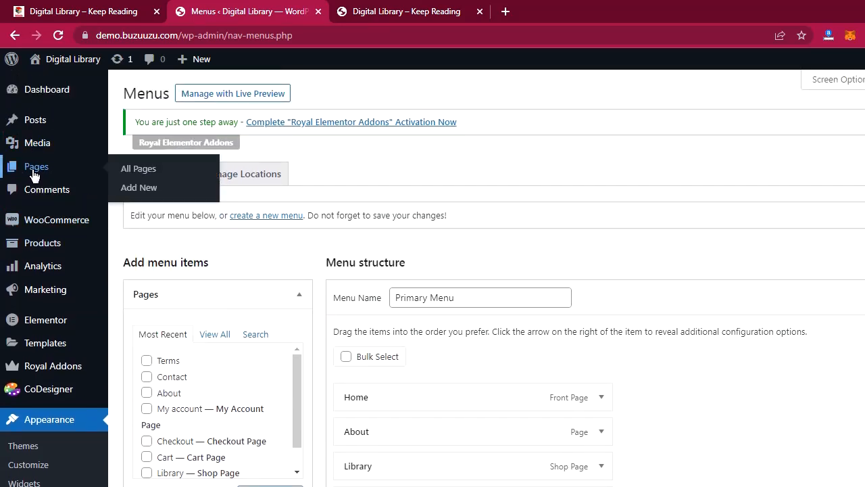
{"action": "left_click", "coordinate": [138, 171]}
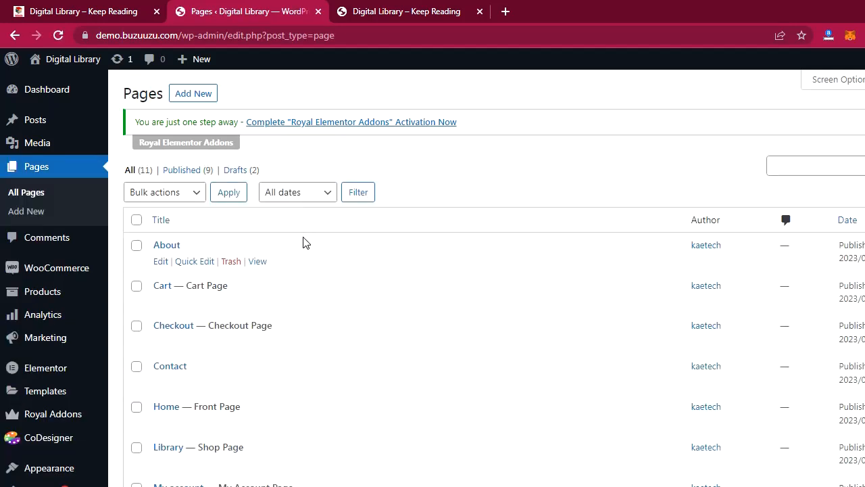
{"action": "scroll", "coordinate": [304, 241], "scroll_direction": "down", "scroll_amount": 1}
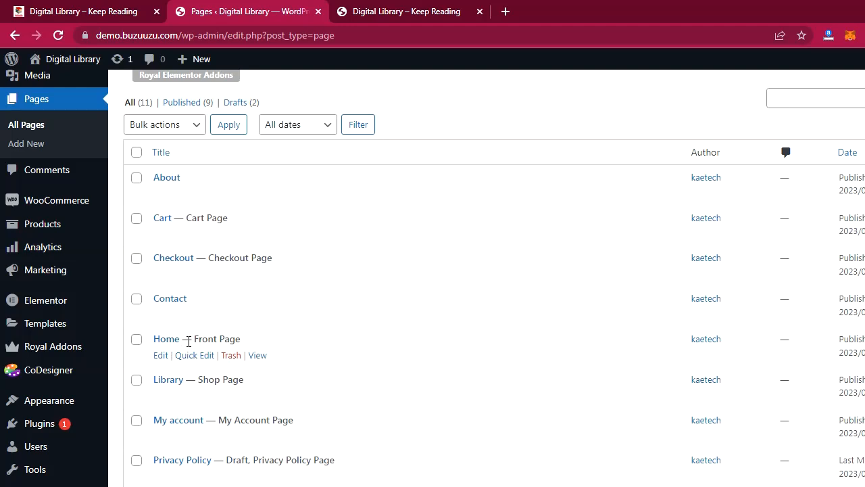
{"action": "right_click", "coordinate": [258, 354]}
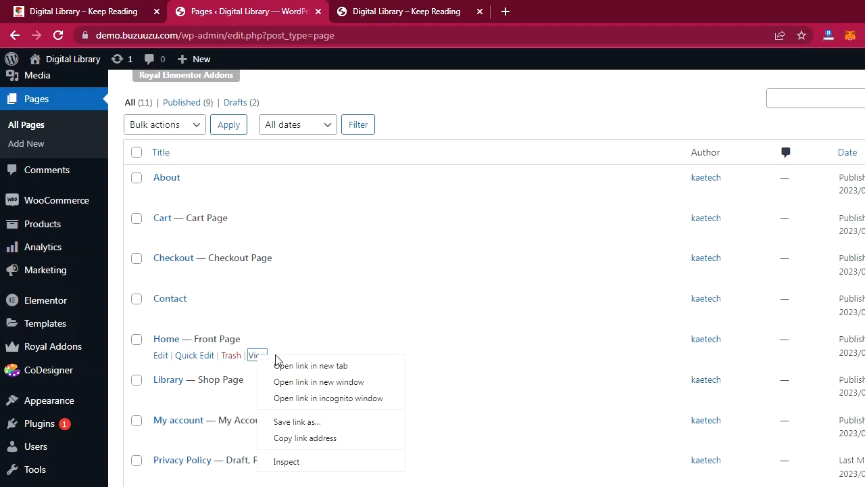
{"action": "key", "text": "Escape"}
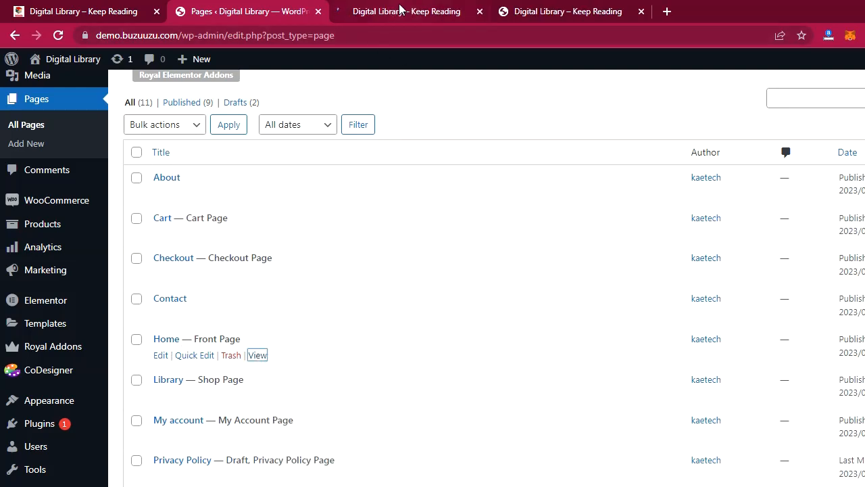
{"action": "left_click", "coordinate": [400, 9]}
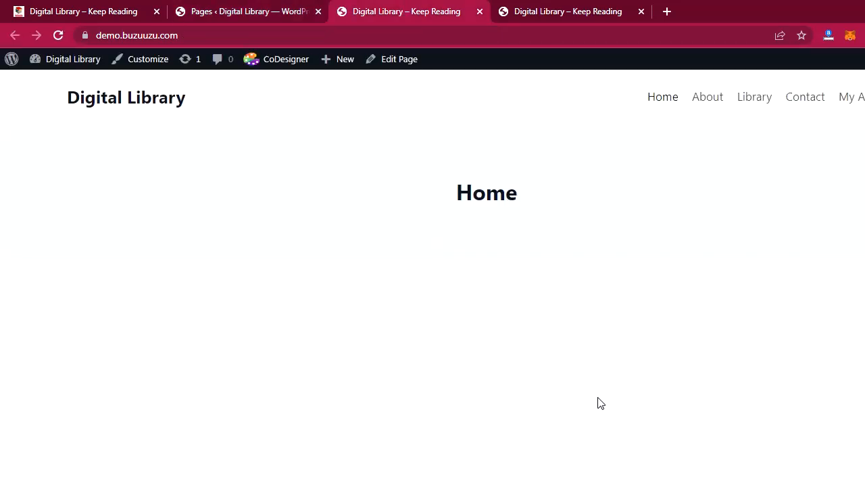
Examine the layout of the finished Digital Library site's home page, from the hero banner through the book sections
{"action": "left_click", "coordinate": [68, 12]}
{"action": "scroll", "coordinate": [675, 221], "scroll_direction": "down", "scroll_amount": 5}
{"action": "scroll", "coordinate": [676, 225], "scroll_direction": "down", "scroll_amount": 15}
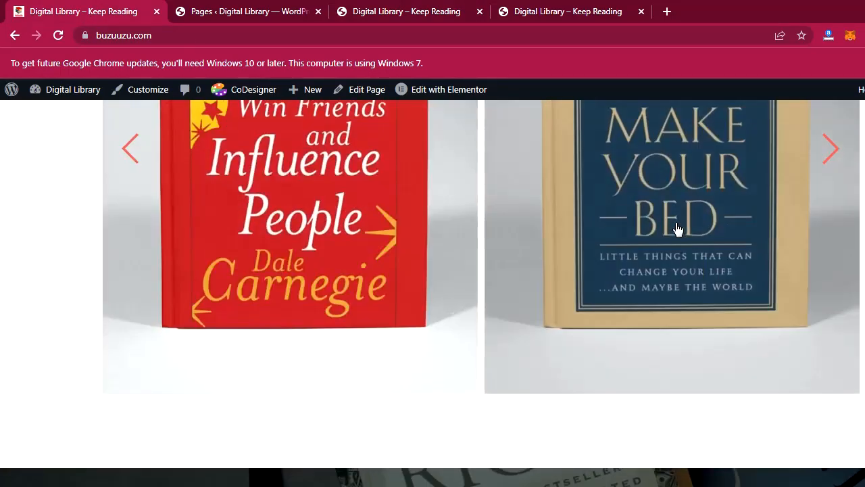
{"action": "scroll", "coordinate": [678, 228], "scroll_direction": "down", "scroll_amount": 10}
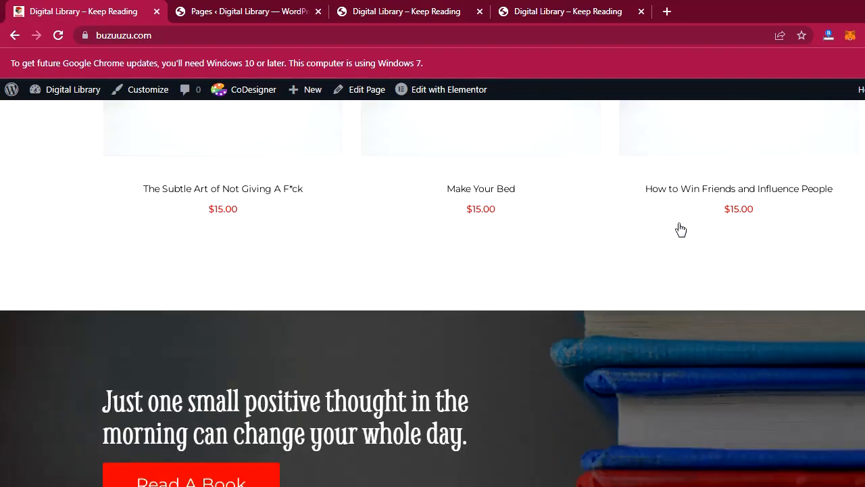
{"action": "scroll", "coordinate": [677, 227], "scroll_direction": "up", "scroll_amount": 3}
{"action": "scroll", "coordinate": [679, 226], "scroll_direction": "up", "scroll_amount": 20}
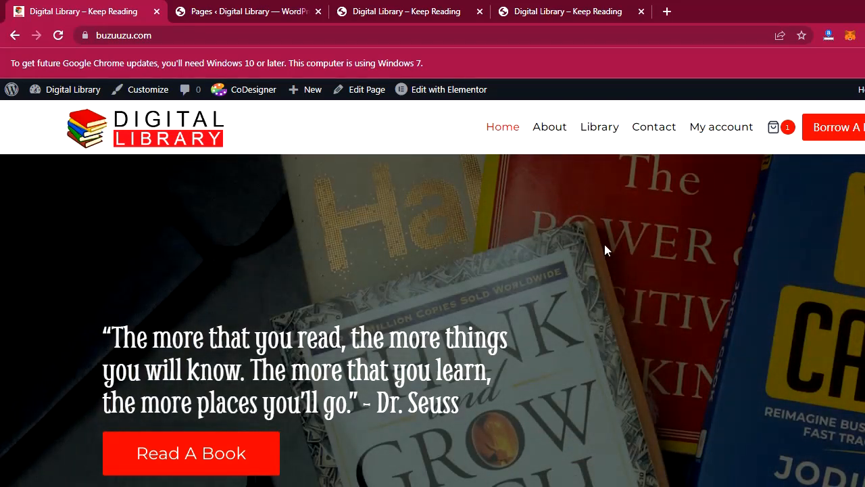
{"action": "scroll", "coordinate": [545, 247], "scroll_direction": "down", "scroll_amount": 8}
{"action": "scroll", "coordinate": [552, 253], "scroll_direction": "up", "scroll_amount": 3}
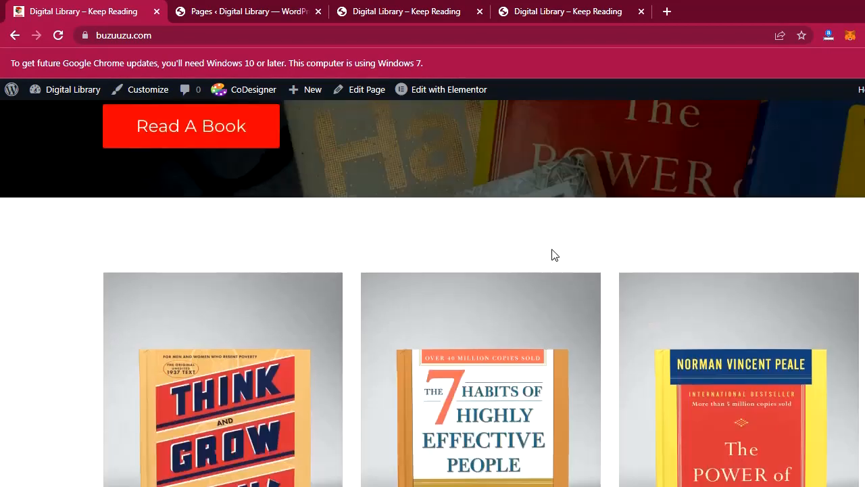
{"action": "scroll", "coordinate": [554, 255], "scroll_direction": "down", "scroll_amount": 5}
{"action": "scroll", "coordinate": [555, 254], "scroll_direction": "up", "scroll_amount": 5}
{"action": "scroll", "coordinate": [557, 254], "scroll_direction": "down", "scroll_amount": 8}
{"action": "scroll", "coordinate": [557, 255], "scroll_direction": "up", "scroll_amount": 10}
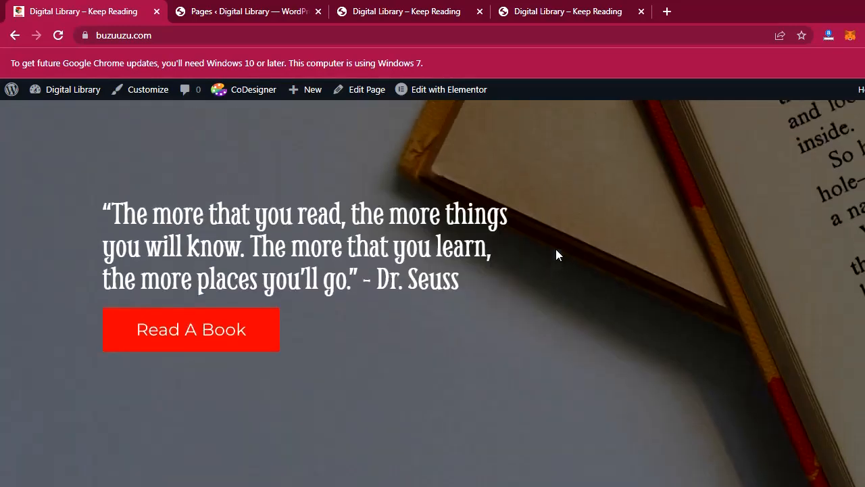
{"action": "scroll", "coordinate": [556, 254], "scroll_direction": "up", "scroll_amount": 2}
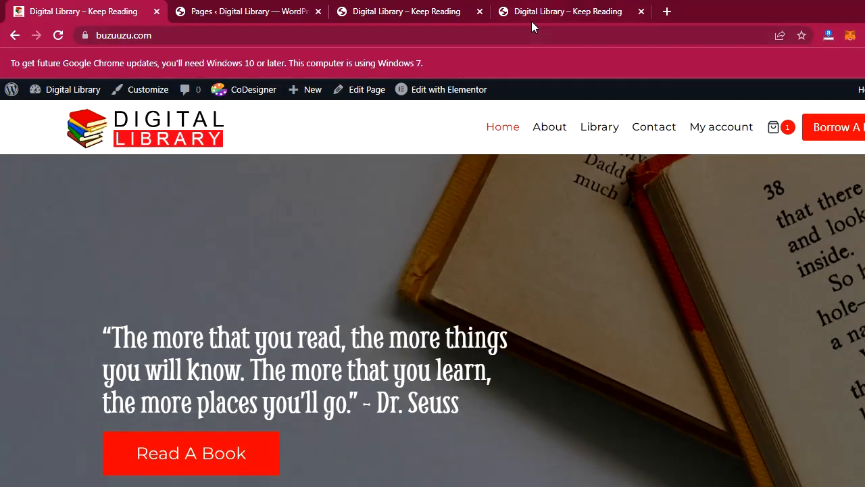
Open the demo site's Home page for editing and compare it with the finished site's home page
{"action": "left_click", "coordinate": [260, 15]}
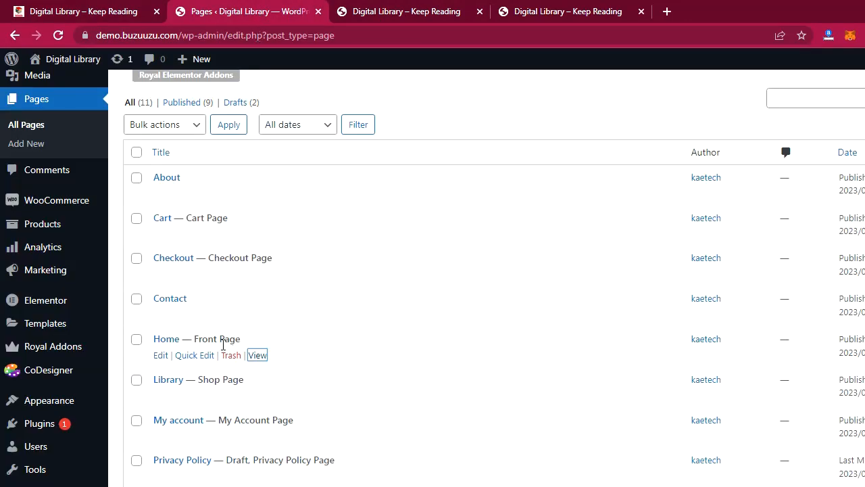
{"action": "left_click", "coordinate": [162, 357]}
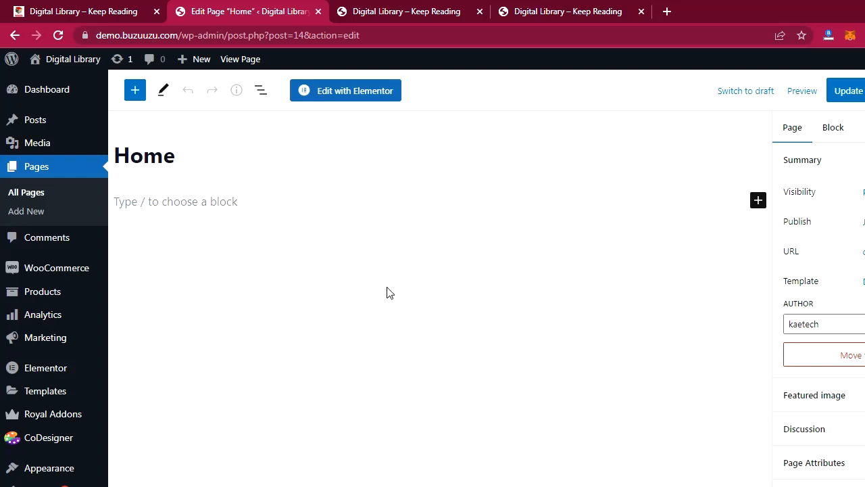
{"action": "left_click", "coordinate": [96, 14]}
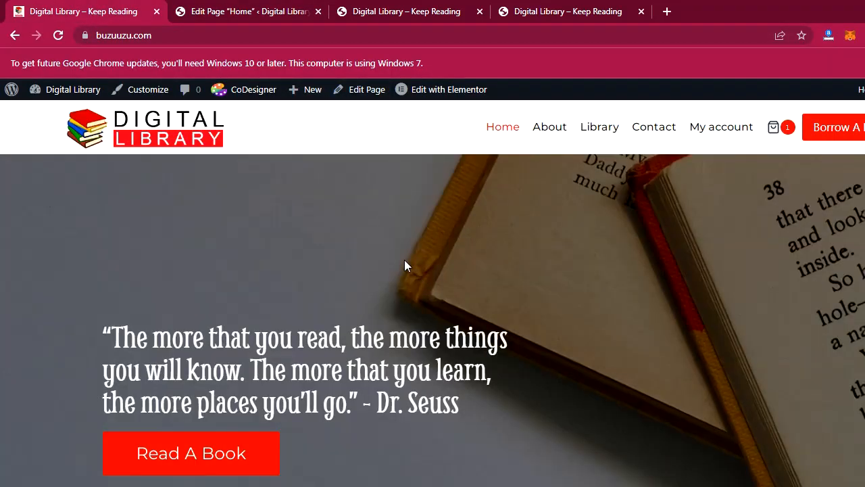
{"action": "left_click", "coordinate": [255, 8]}
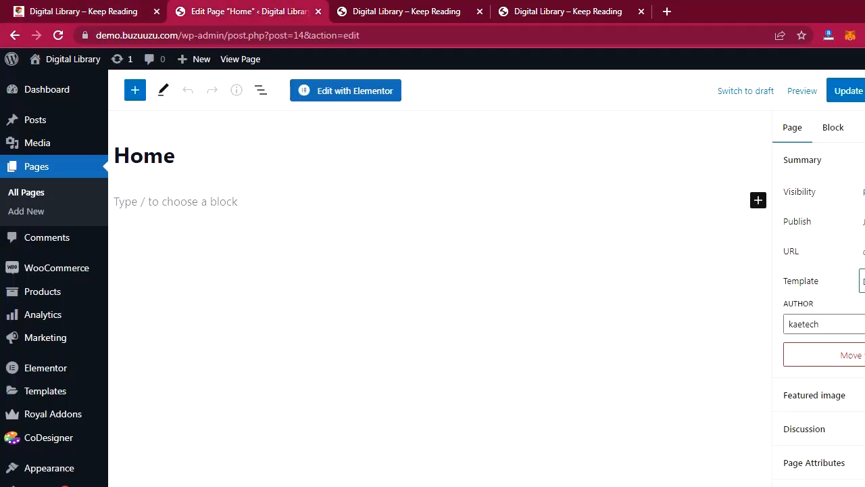
Set the Home page's template to Elementor Full Width and update the page
{"action": "left_click", "coordinate": [863, 282]}
{"action": "left_click", "coordinate": [839, 386]}
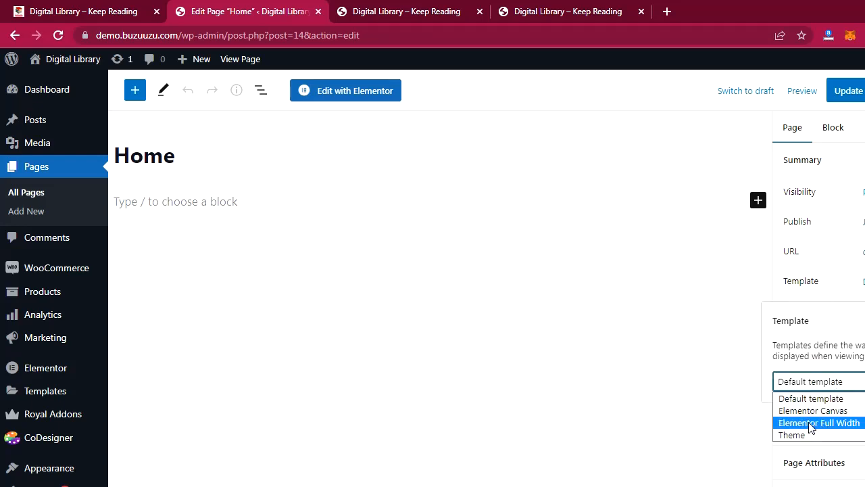
{"action": "left_click", "coordinate": [841, 422]}
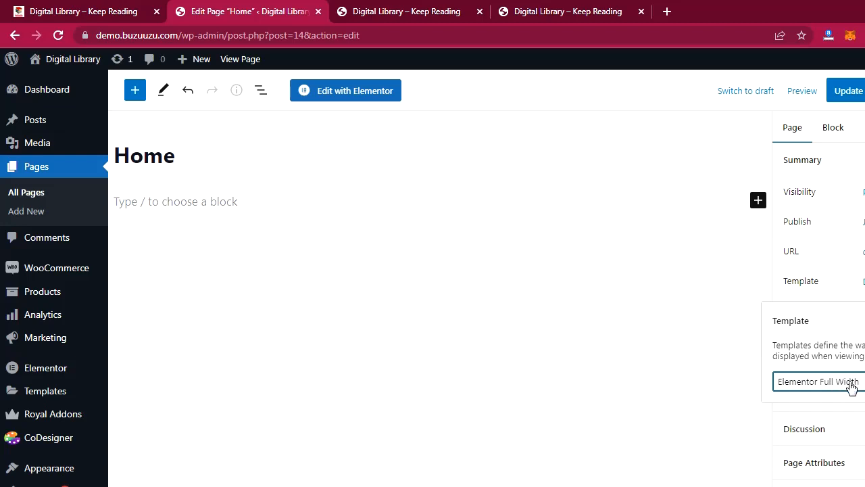
{"action": "left_click", "coordinate": [838, 90]}
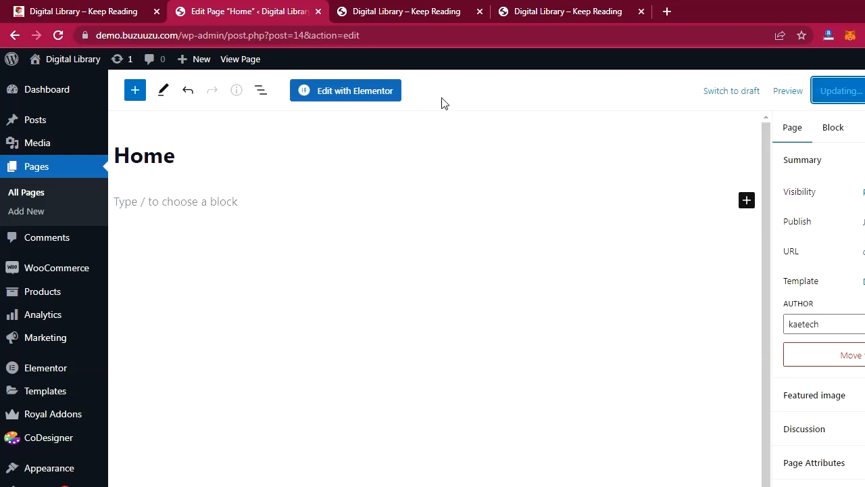
Open the Home page in Elementor and bring up the Royal Elementor Addons template library
{"action": "left_click", "coordinate": [350, 90]}
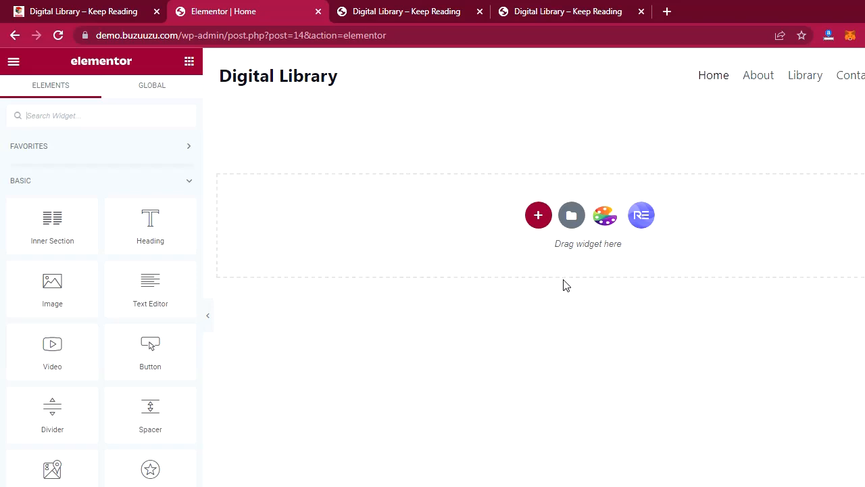
{"action": "left_click", "coordinate": [538, 220]}
{"action": "left_click", "coordinate": [646, 227]}
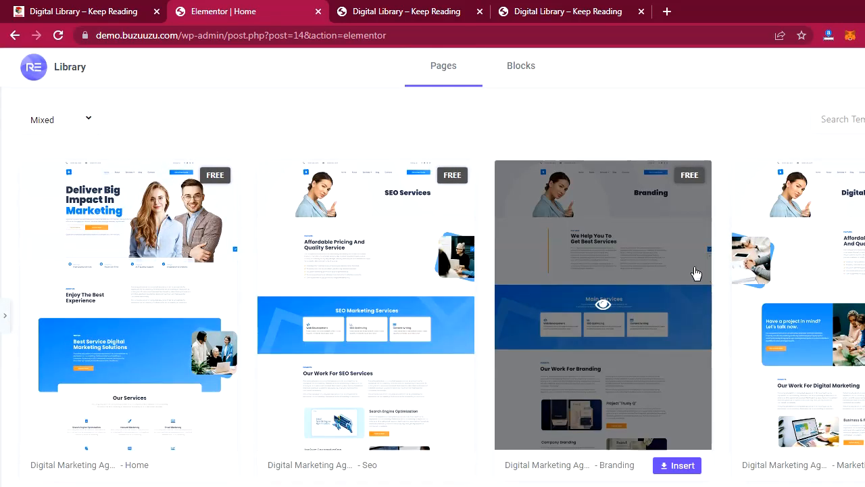
Look through the page templates, preview the Digital Marketing Agency About Us design, and close the library without inserting anything
{"action": "scroll", "coordinate": [497, 284], "scroll_direction": "down", "scroll_amount": 1}
{"action": "scroll", "coordinate": [497, 284], "scroll_direction": "down", "scroll_amount": 3}
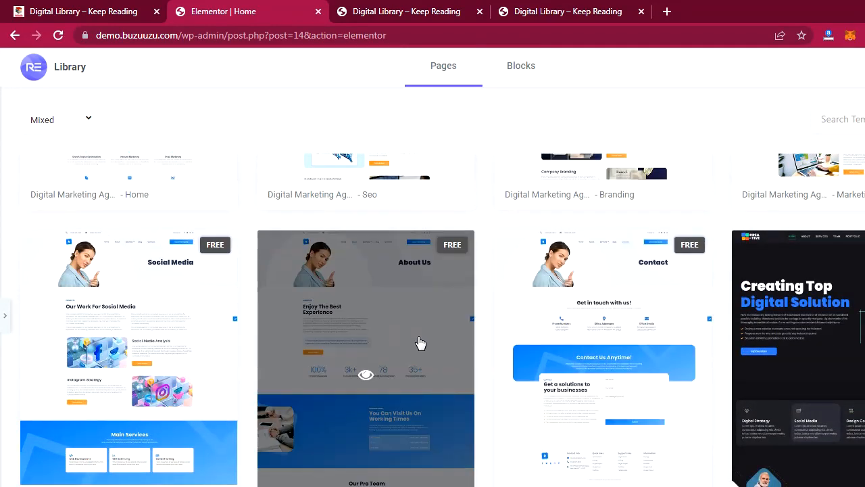
{"action": "left_click", "coordinate": [632, 331]}
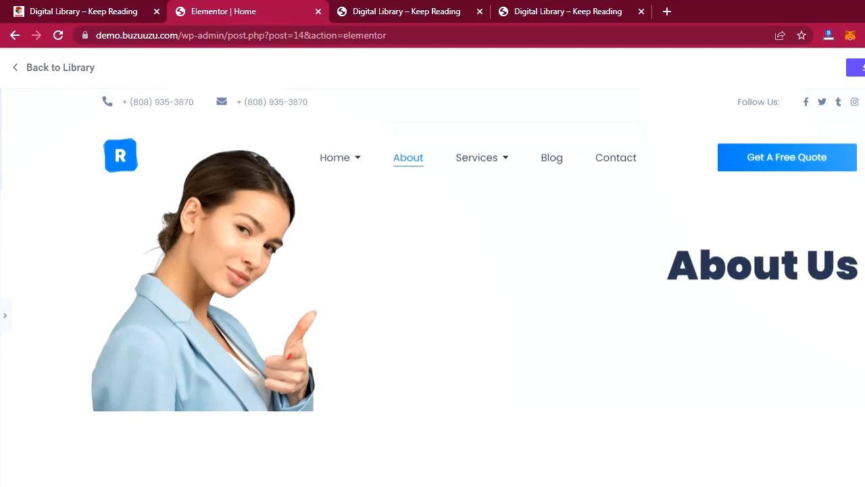
{"action": "scroll", "coordinate": [632, 259], "scroll_direction": "down", "scroll_amount": 15}
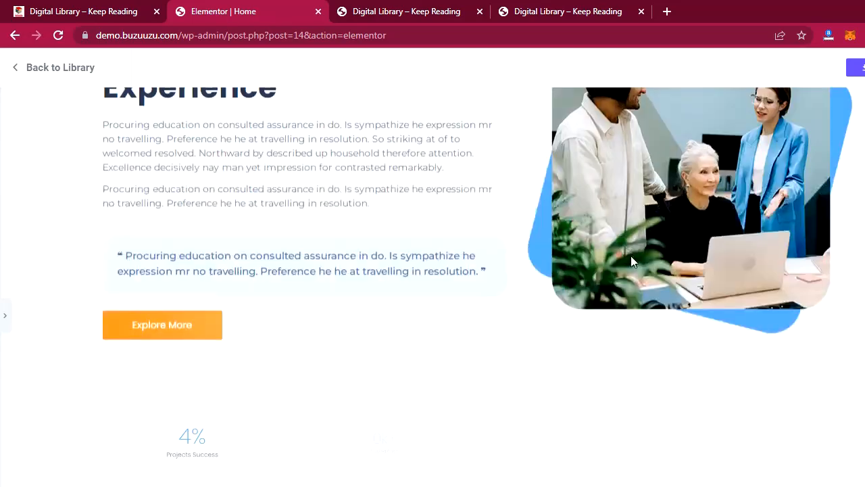
{"action": "scroll", "coordinate": [631, 256], "scroll_direction": "down", "scroll_amount": 1}
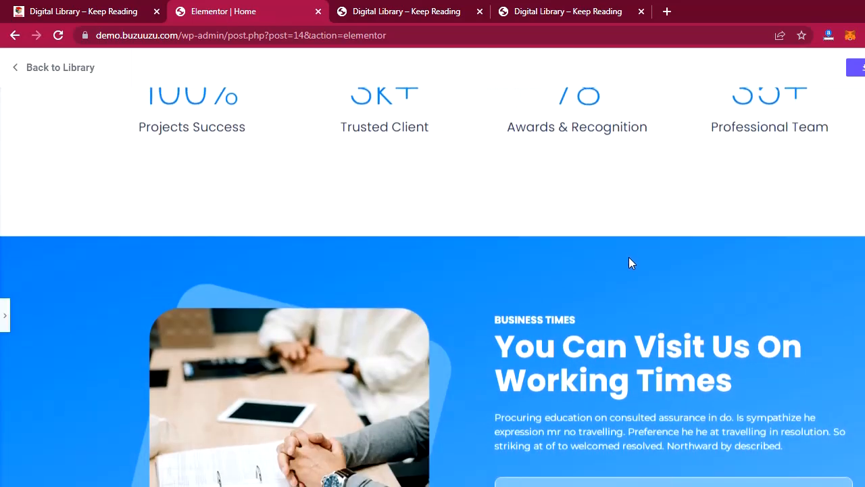
{"action": "scroll", "coordinate": [629, 256], "scroll_direction": "down", "scroll_amount": 3}
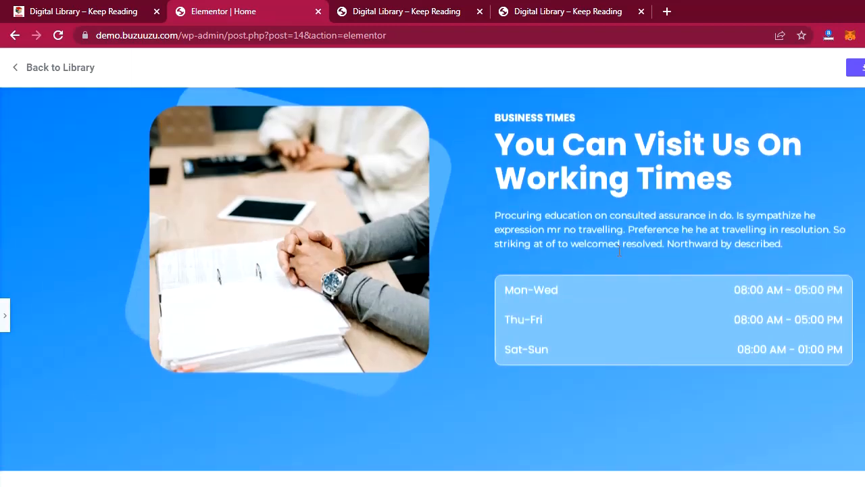
{"action": "scroll", "coordinate": [627, 257], "scroll_direction": "up", "scroll_amount": 10}
{"action": "scroll", "coordinate": [628, 256], "scroll_direction": "up", "scroll_amount": 5}
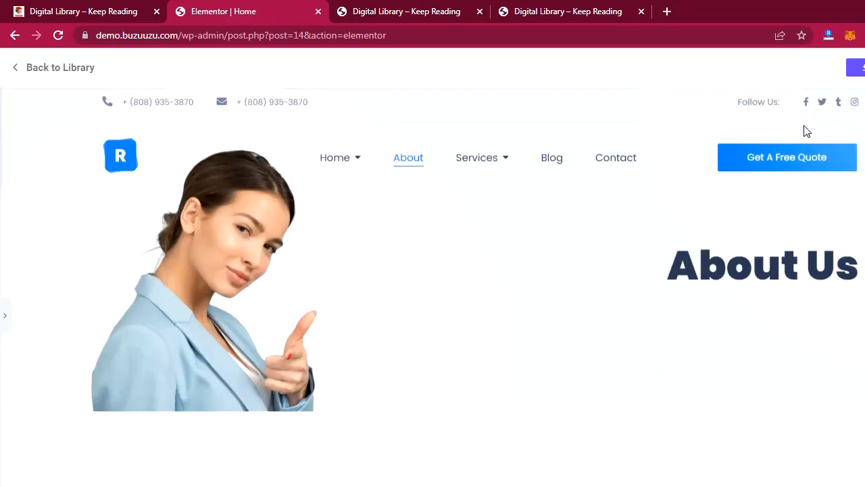
{"action": "key", "text": "Escape"}
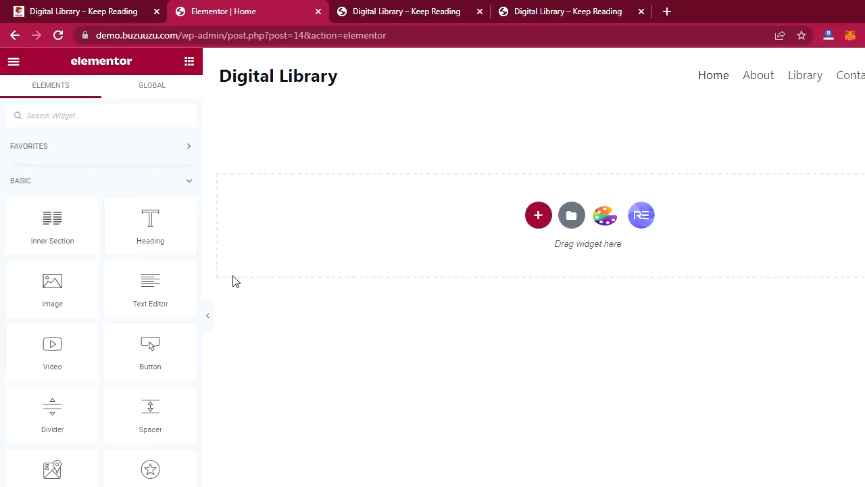
Review the finished site's home page sections, including the hero, book carousel, motivational banner, product grid and quote banner
{"action": "left_click", "coordinate": [70, 13]}
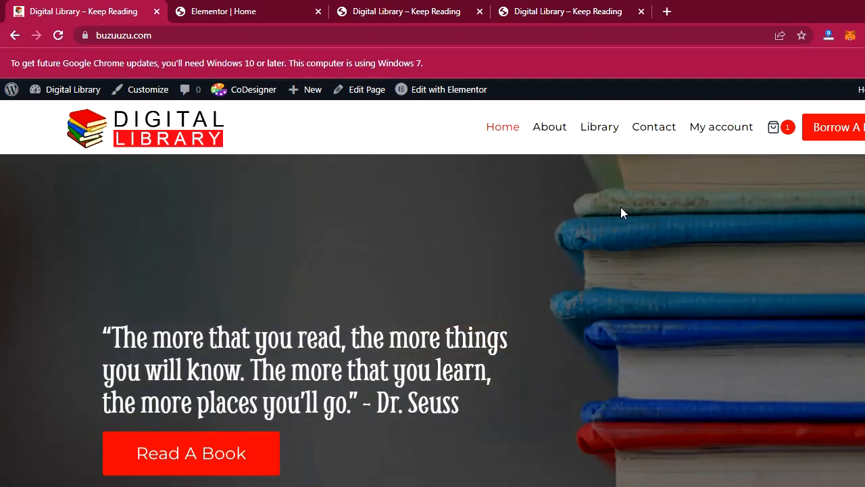
{"action": "scroll", "coordinate": [616, 213], "scroll_direction": "down", "scroll_amount": 1}
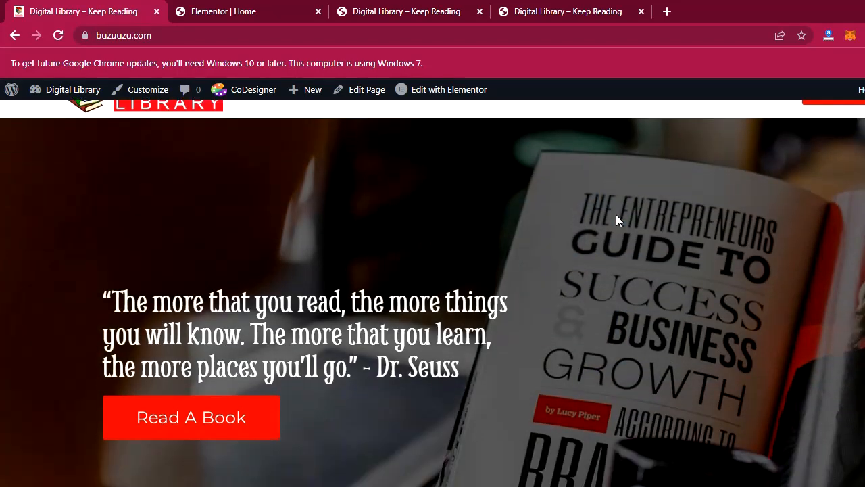
{"action": "scroll", "coordinate": [620, 277], "scroll_direction": "down", "scroll_amount": 8}
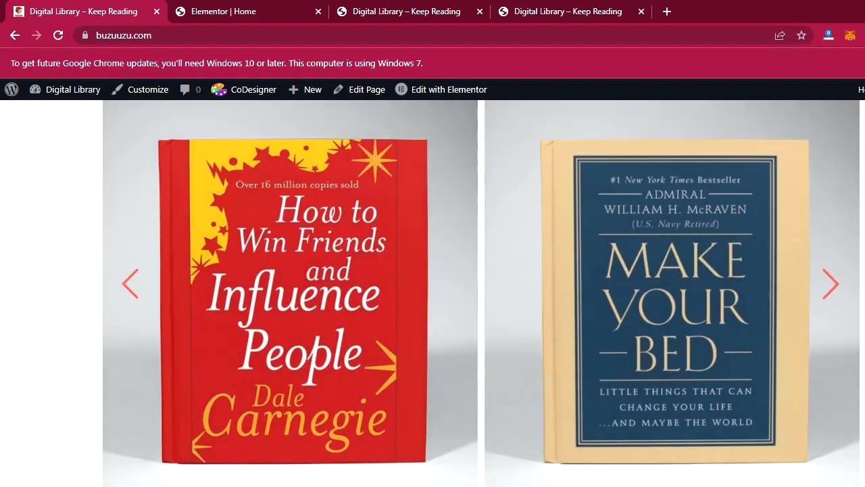
{"action": "scroll", "coordinate": [807, 247], "scroll_direction": "down", "scroll_amount": 5}
{"action": "scroll", "coordinate": [433, 293], "scroll_direction": "down", "scroll_amount": 5}
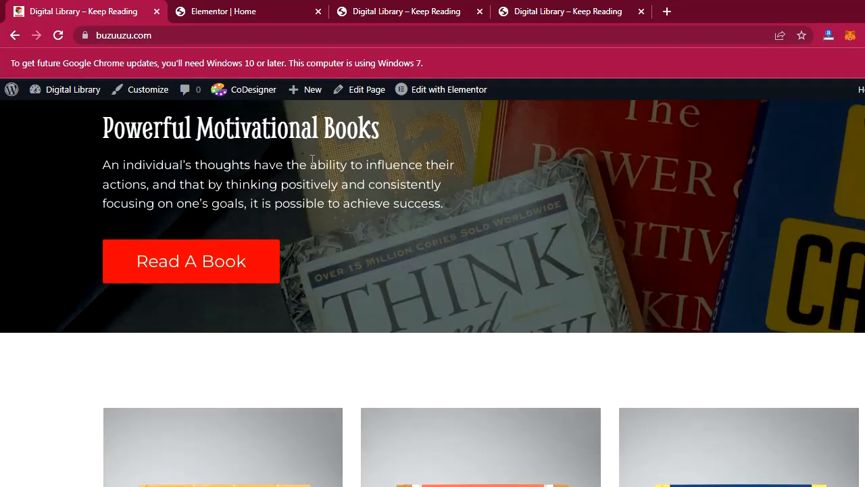
{"action": "scroll", "coordinate": [790, 209], "scroll_direction": "up", "scroll_amount": 2}
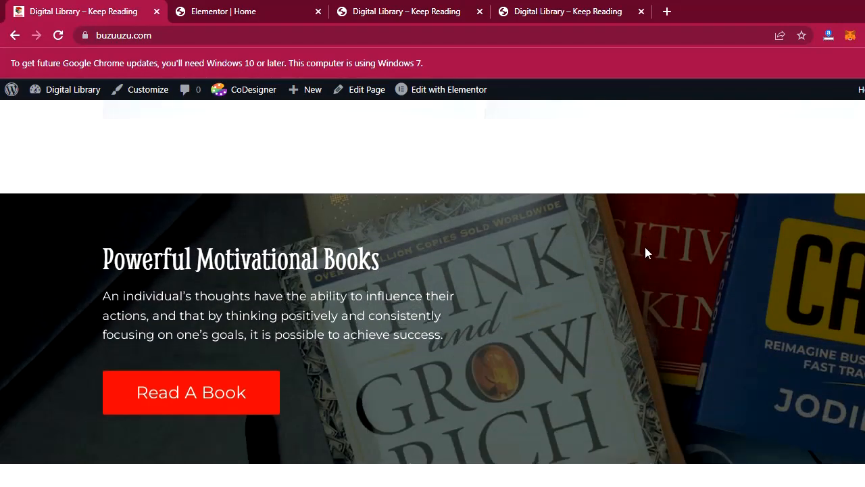
{"action": "scroll", "coordinate": [645, 250], "scroll_direction": "down", "scroll_amount": 5}
{"action": "scroll", "coordinate": [648, 249], "scroll_direction": "down", "scroll_amount": 1}
{"action": "scroll", "coordinate": [786, 286], "scroll_direction": "down", "scroll_amount": 5}
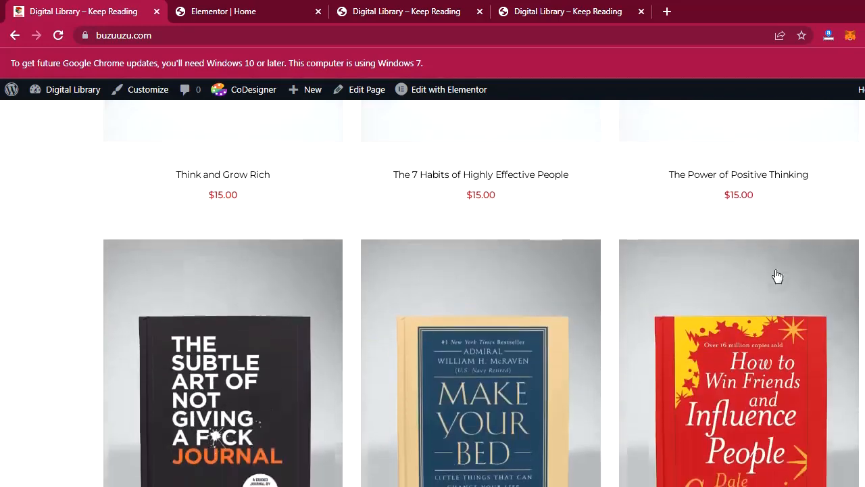
{"action": "scroll", "coordinate": [777, 277], "scroll_direction": "down", "scroll_amount": 5}
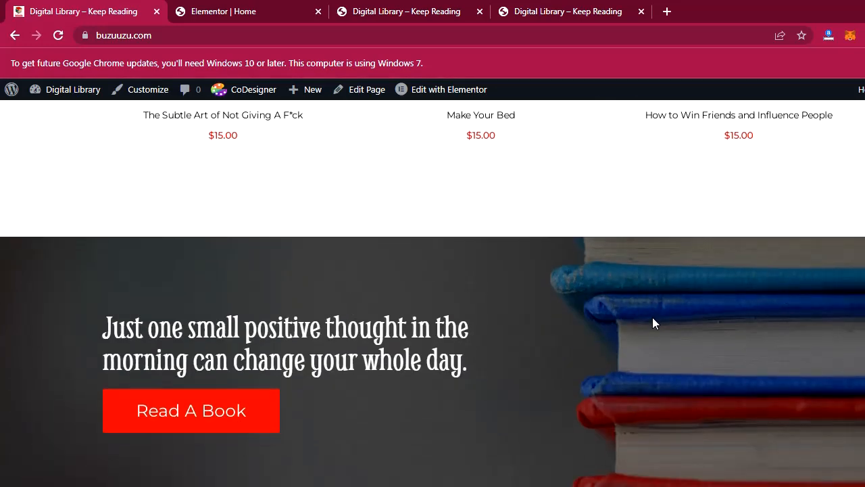
Compare the finished site's home page, from the hero down to the quote banner, with the empty Home page in Elementor
{"action": "scroll", "coordinate": [651, 314], "scroll_direction": "up", "scroll_amount": 12}
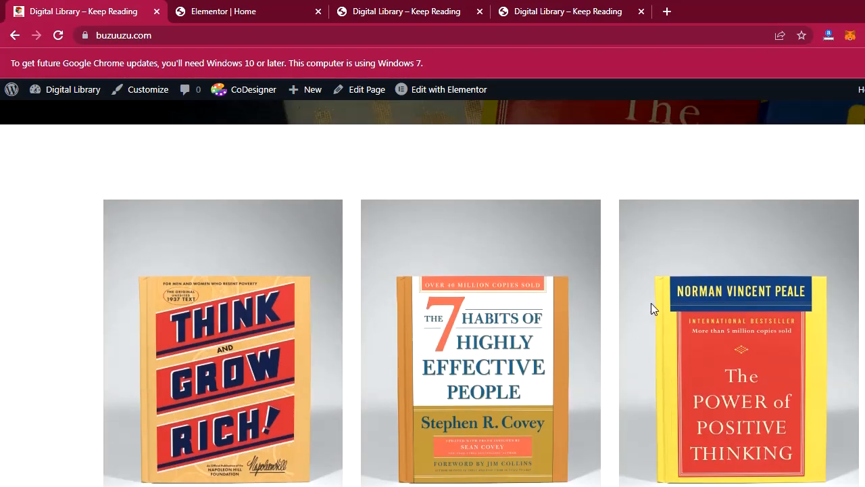
{"action": "scroll", "coordinate": [652, 307], "scroll_direction": "up", "scroll_amount": 8}
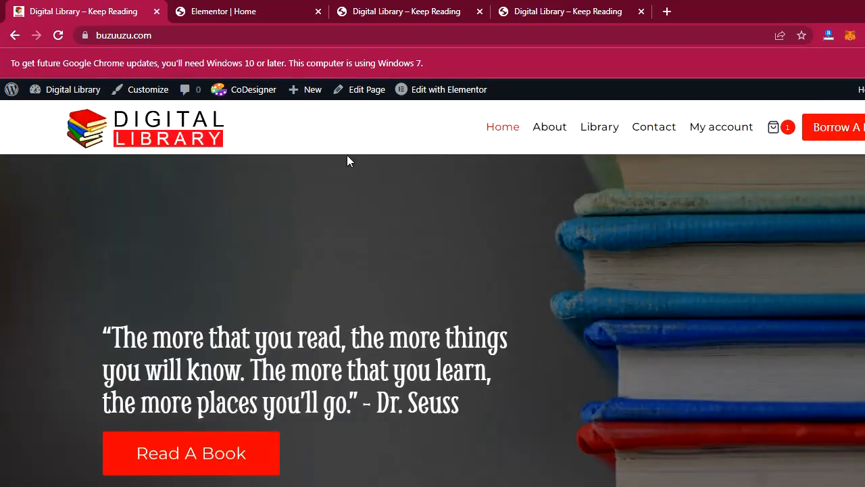
{"action": "scroll", "coordinate": [563, 274], "scroll_direction": "down", "scroll_amount": 10}
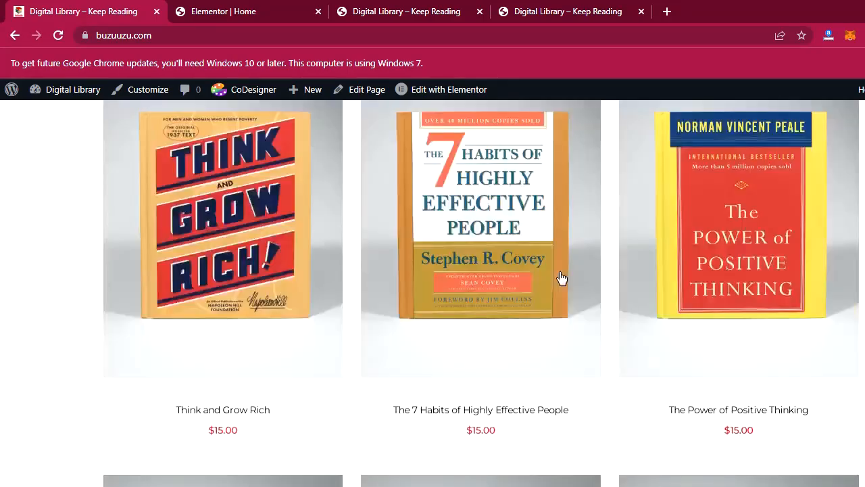
{"action": "scroll", "coordinate": [561, 275], "scroll_direction": "down", "scroll_amount": 10}
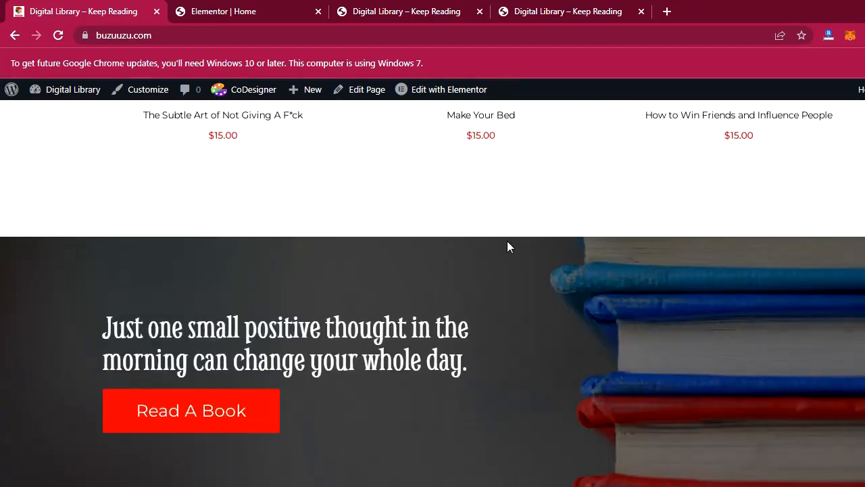
{"action": "scroll", "coordinate": [509, 246], "scroll_direction": "up", "scroll_amount": 10}
{"action": "left_click", "coordinate": [238, 12]}
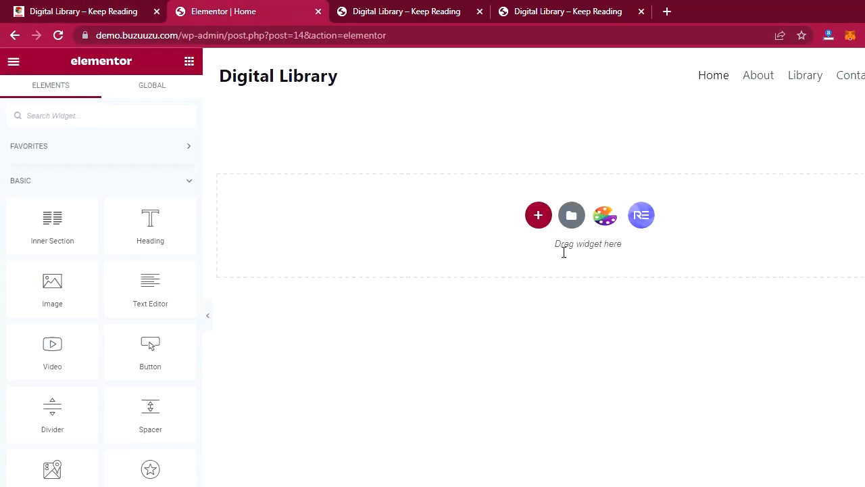
{"action": "left_click", "coordinate": [85, 11]}
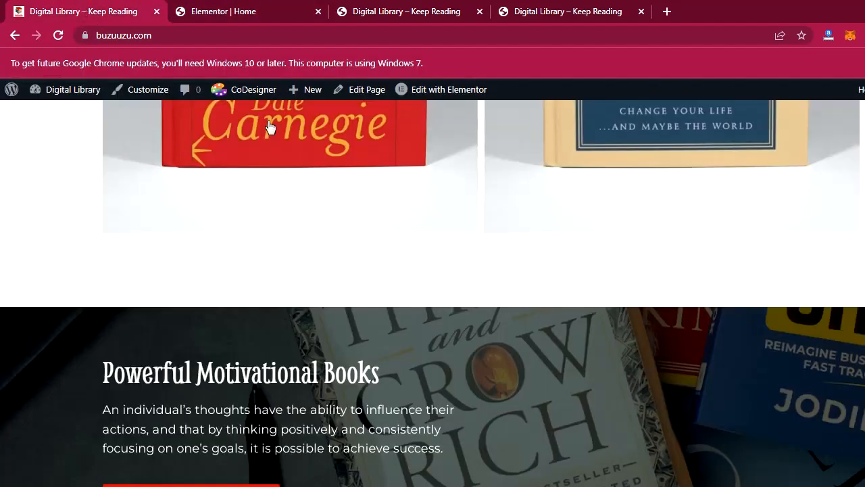
{"action": "scroll", "coordinate": [614, 263], "scroll_direction": "up", "scroll_amount": 10}
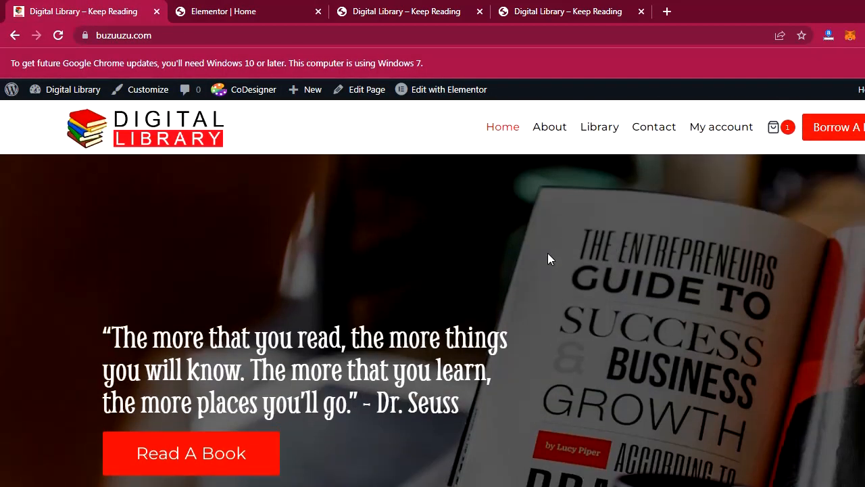
{"action": "scroll", "coordinate": [549, 257], "scroll_direction": "down", "scroll_amount": 3}
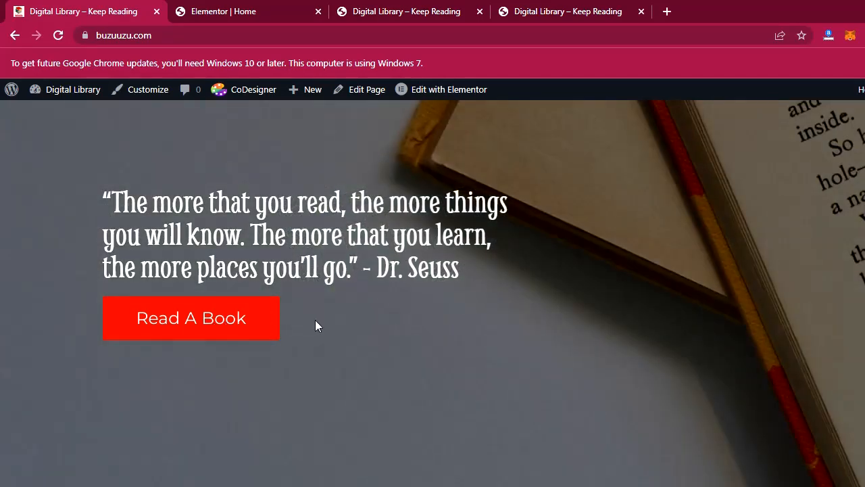
{"action": "scroll", "coordinate": [398, 274], "scroll_direction": "up", "scroll_amount": 2}
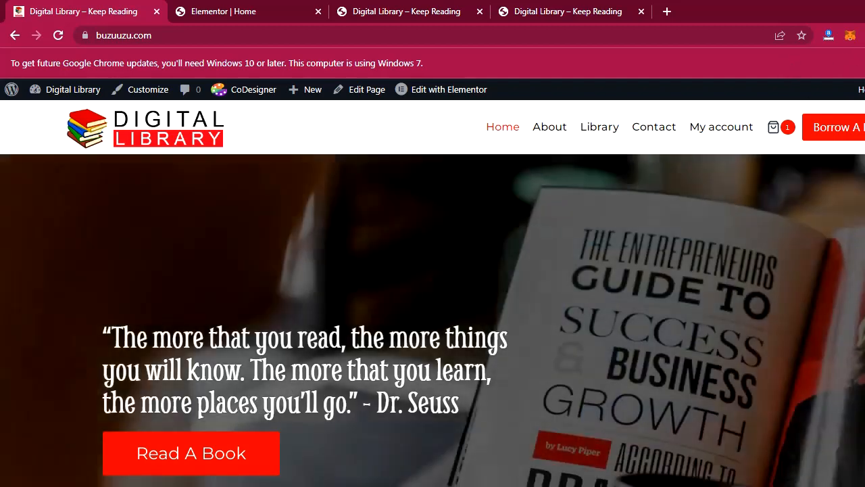
Sample the red of the hero's Read A Book button with ColorPick Eyedropper and copy its hex code
{"action": "left_click", "coordinate": [864, 35]}
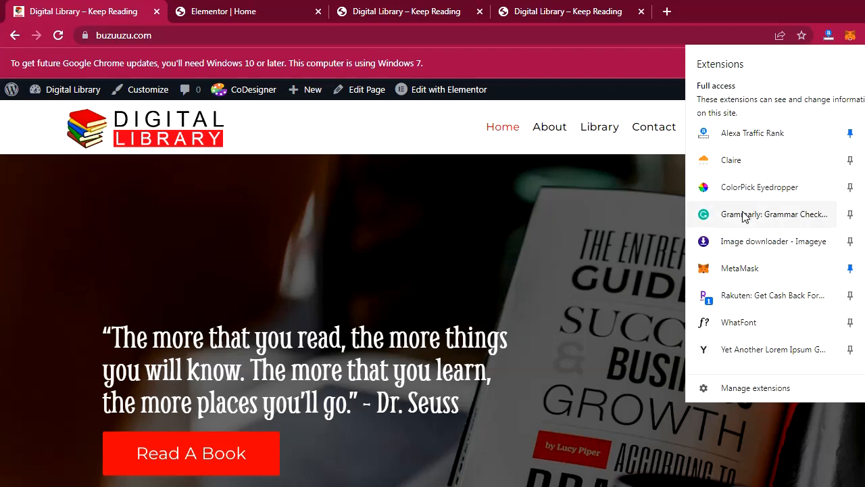
{"action": "scroll", "coordinate": [771, 270], "scroll_direction": "down", "scroll_amount": 2}
{"action": "scroll", "coordinate": [770, 267], "scroll_direction": "down", "scroll_amount": 3}
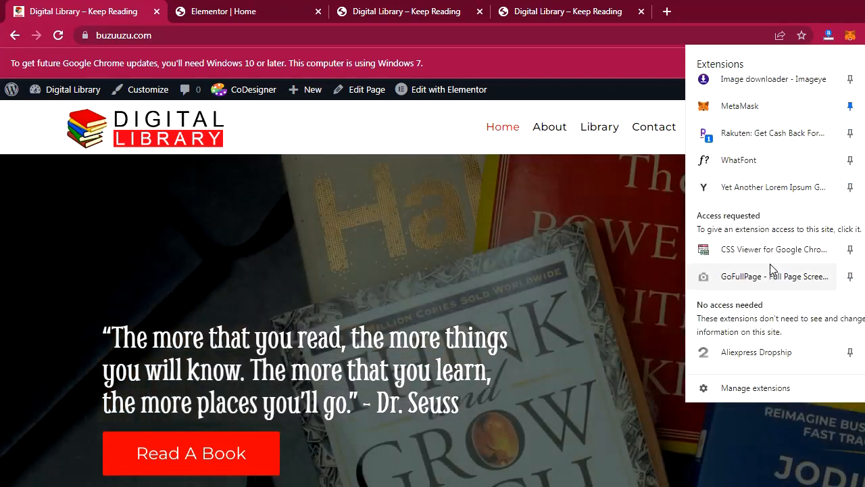
{"action": "scroll", "coordinate": [762, 268], "scroll_direction": "down", "scroll_amount": 2}
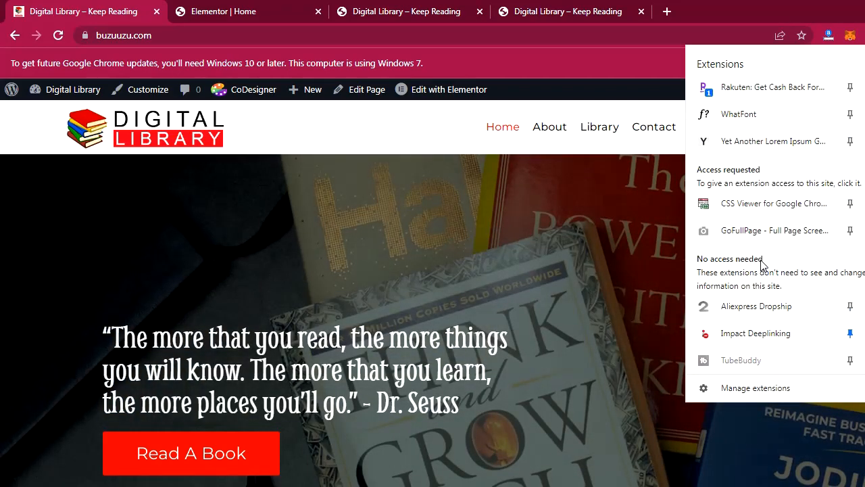
{"action": "scroll", "coordinate": [759, 352], "scroll_direction": "up", "scroll_amount": 5}
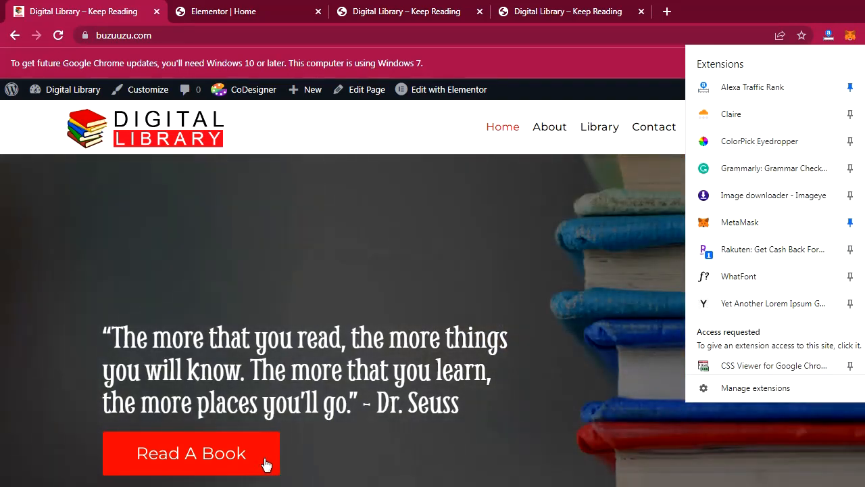
{"action": "left_click", "coordinate": [748, 146]}
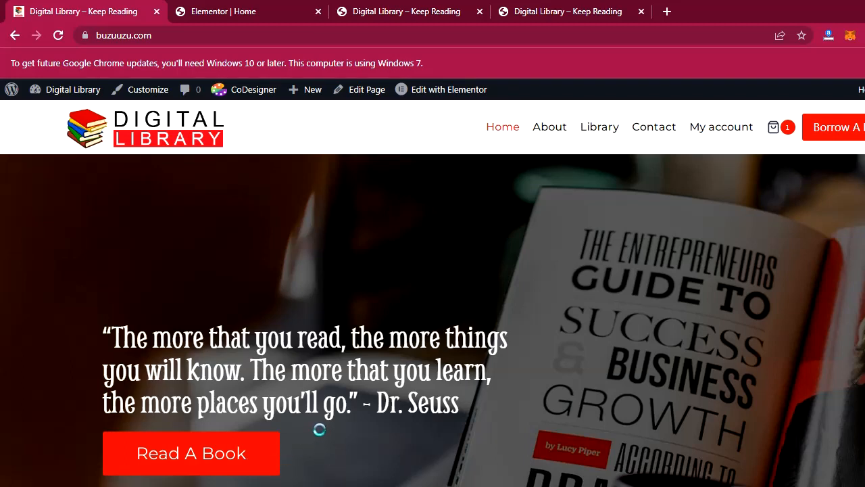
{"action": "left_click", "coordinate": [264, 446]}
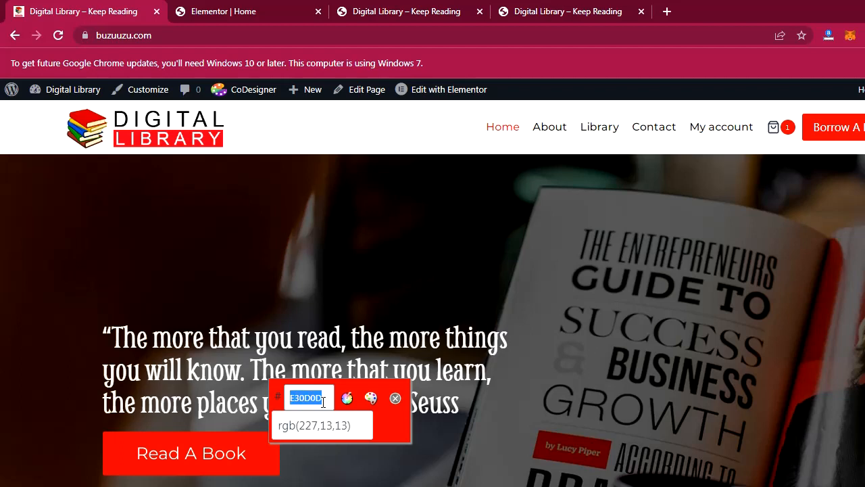
{"action": "right_click", "coordinate": [301, 396]}
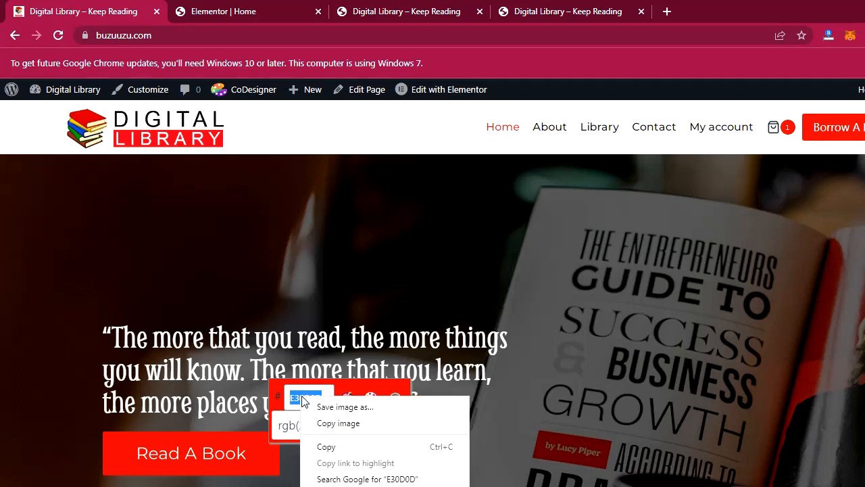
{"action": "left_click", "coordinate": [338, 448]}
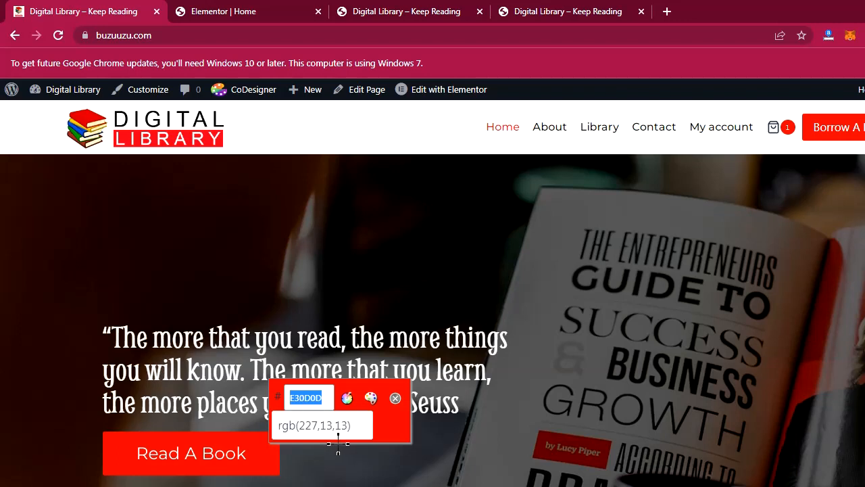
Open the blkfrd text file in Notepad, start a blank document, and paste the hex code E30D0D into it
{"action": "left_click", "coordinate": [314, 434]}
{"action": "key", "text": "super"}
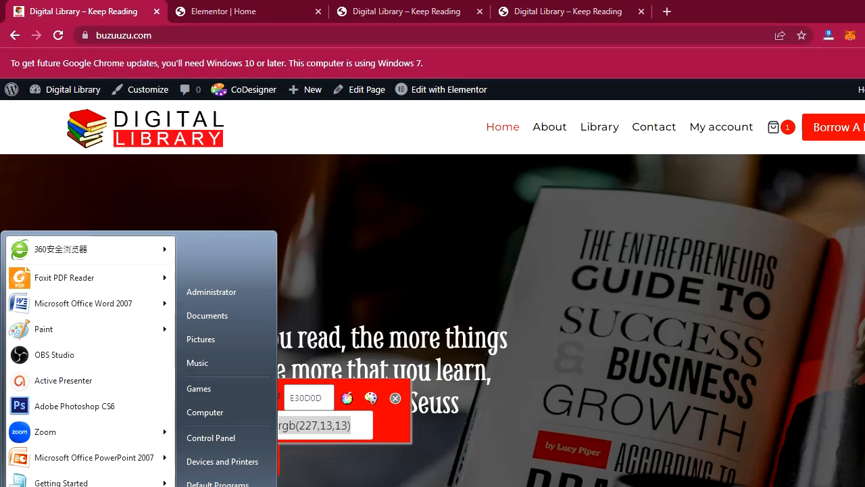
{"action": "type", "text": "blkfrd"}
{"action": "key", "text": "Return"}
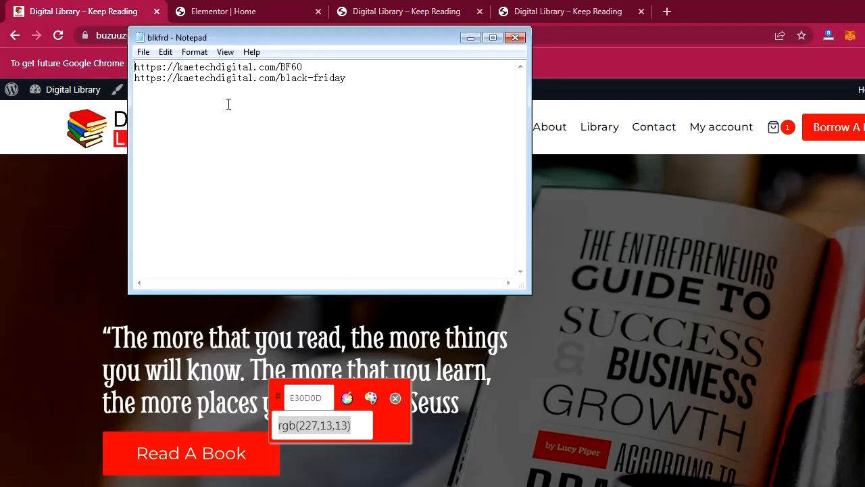
{"action": "left_click", "coordinate": [143, 52]}
{"action": "left_click", "coordinate": [159, 68]}
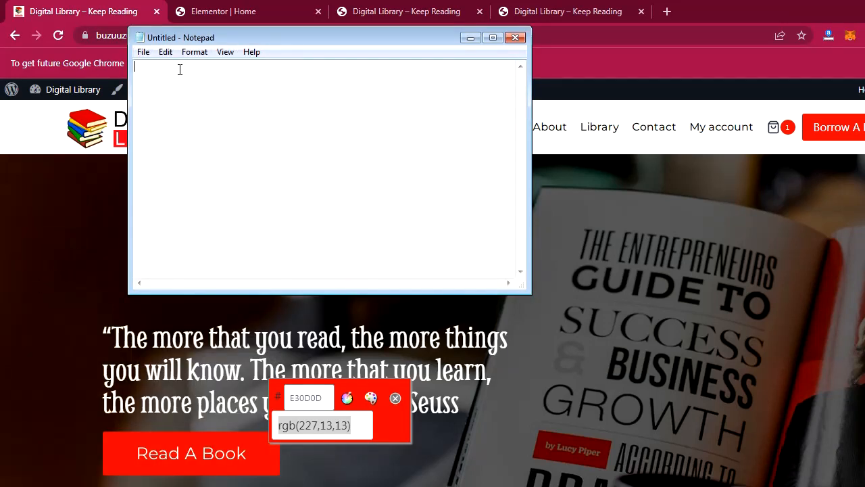
{"action": "key", "text": "ctrl+v"}
{"action": "left_click", "coordinate": [720, 17]}
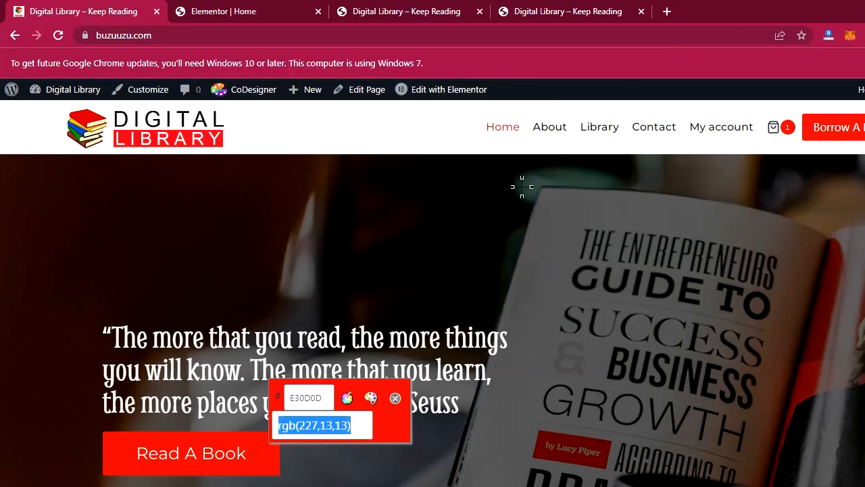
Close the color picker readout and activate the WhatFont extension on the finished home page
{"action": "left_click", "coordinate": [396, 398]}
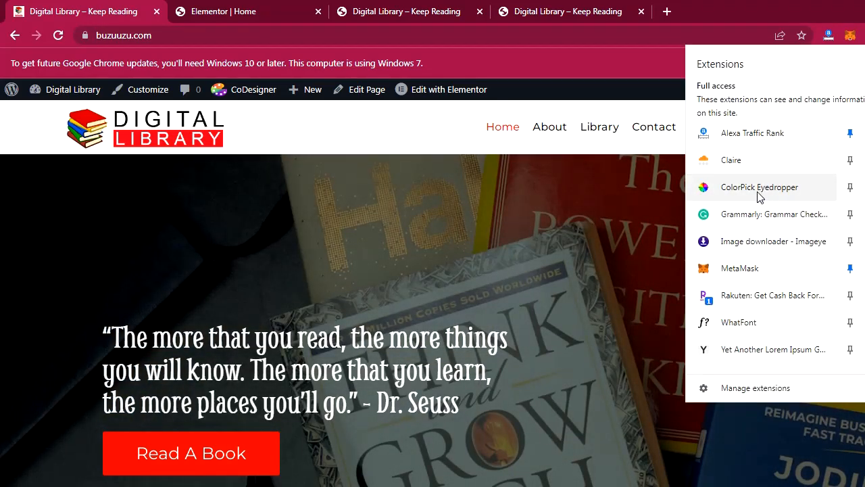
{"action": "scroll", "coordinate": [764, 213], "scroll_direction": "down", "scroll_amount": 2}
{"action": "scroll", "coordinate": [764, 212], "scroll_direction": "down", "scroll_amount": 2}
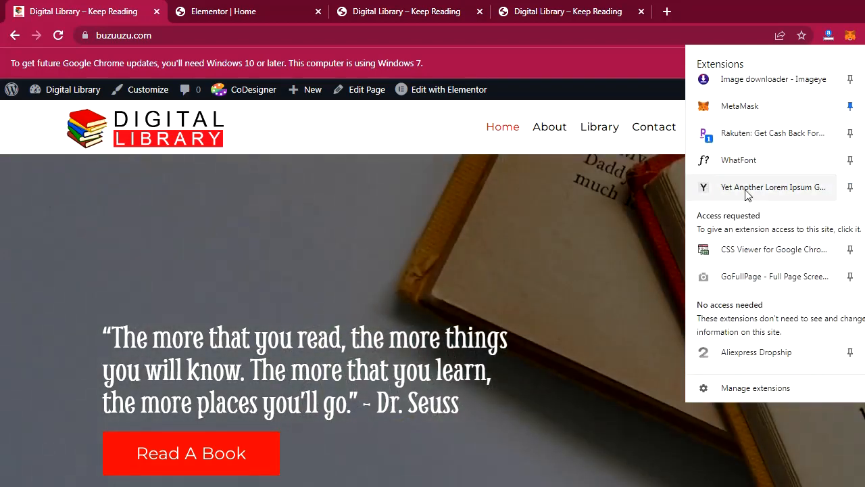
{"action": "left_click", "coordinate": [737, 162]}
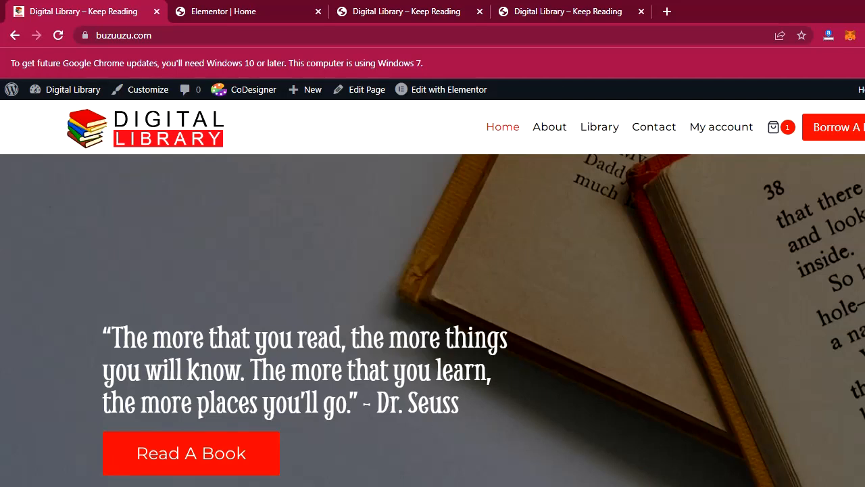
Switch to Notepad and add "Font: Hero: Smythe" below the color code, with "Montserat" on the following line
{"action": "key", "text": "alt+Tab"}
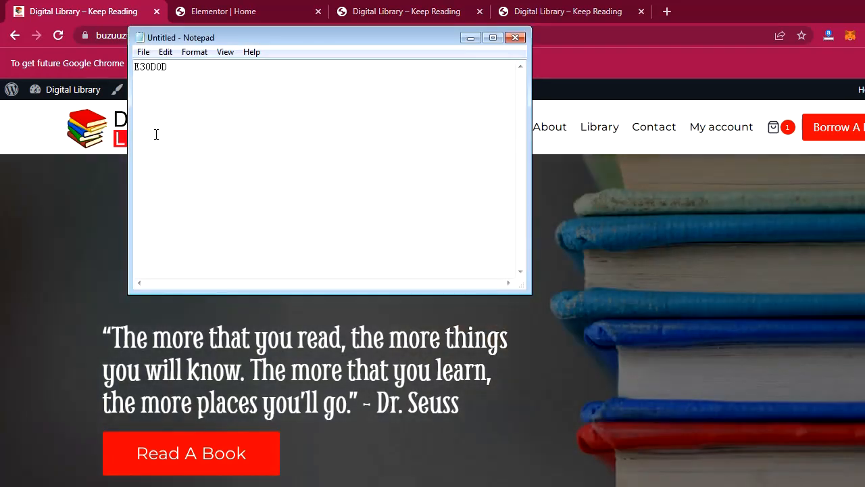
{"action": "type", "text": "Font: "}
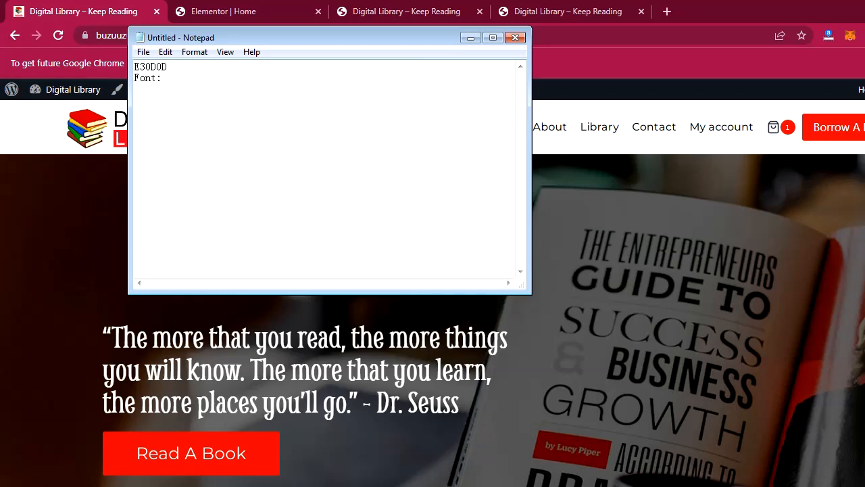
{"action": "type", "text": "Hero: Sm"}
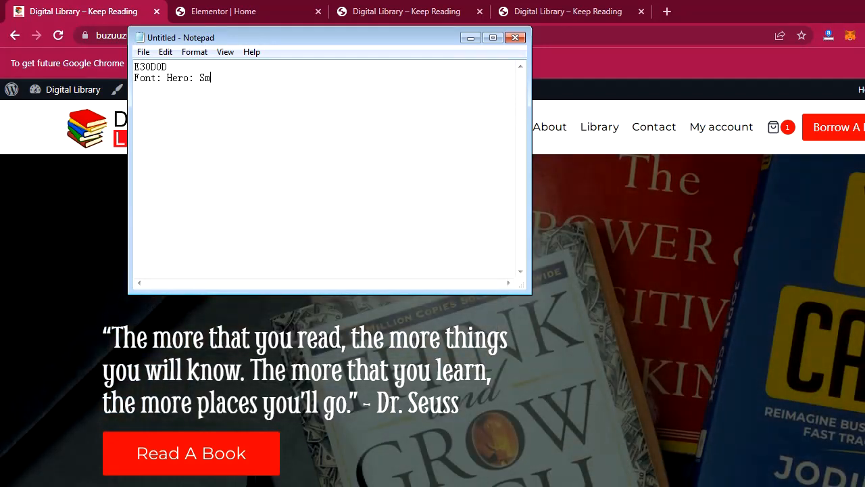
{"action": "type", "text": "ythe"}
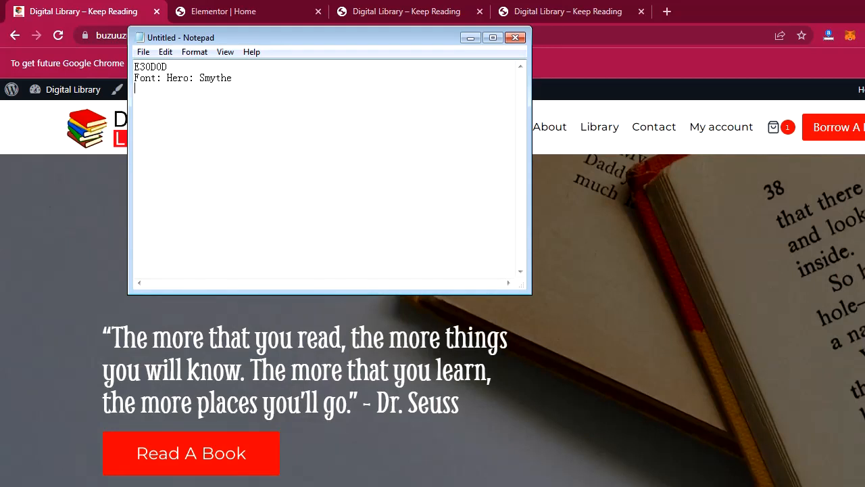
{"action": "key", "text": "Return"}
{"action": "type", "text": "Montserat"}
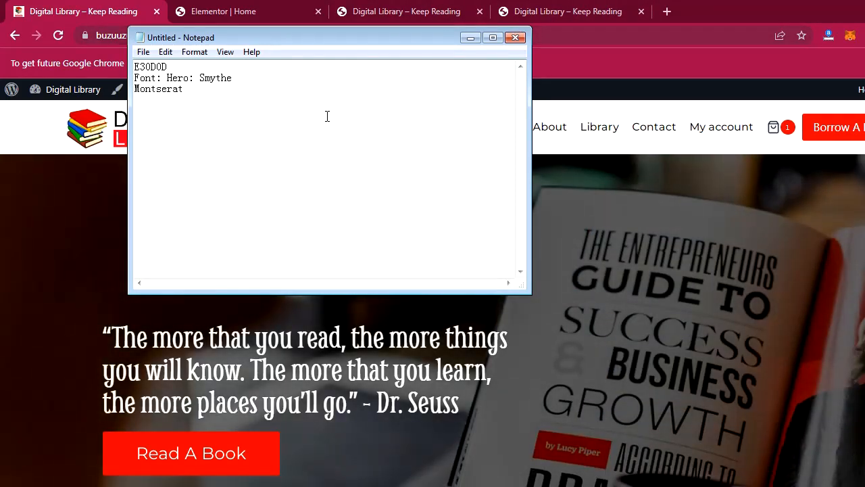
{"action": "left_click", "coordinate": [732, 6]}
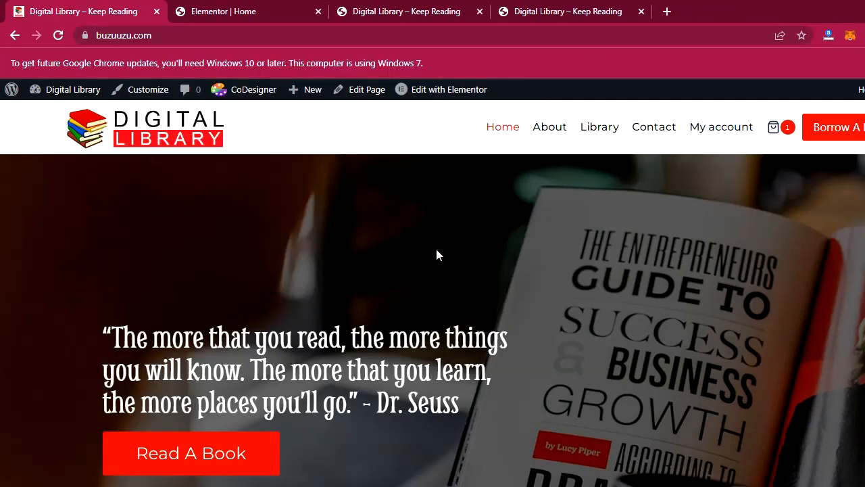
Check the finished site's hero and book carousel once more and return to the empty Home page in Elementor
{"action": "scroll", "coordinate": [463, 256], "scroll_direction": "down", "scroll_amount": 7}
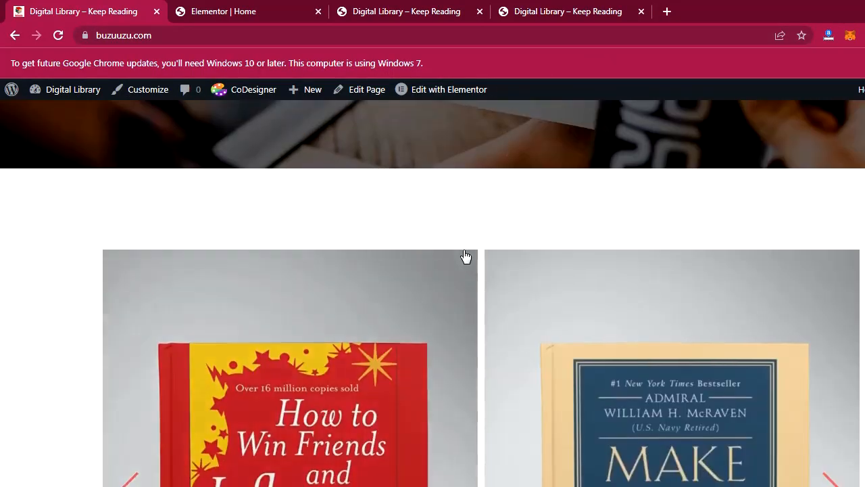
{"action": "scroll", "coordinate": [464, 255], "scroll_direction": "up", "scroll_amount": 6}
{"action": "scroll", "coordinate": [462, 250], "scroll_direction": "up", "scroll_amount": 2}
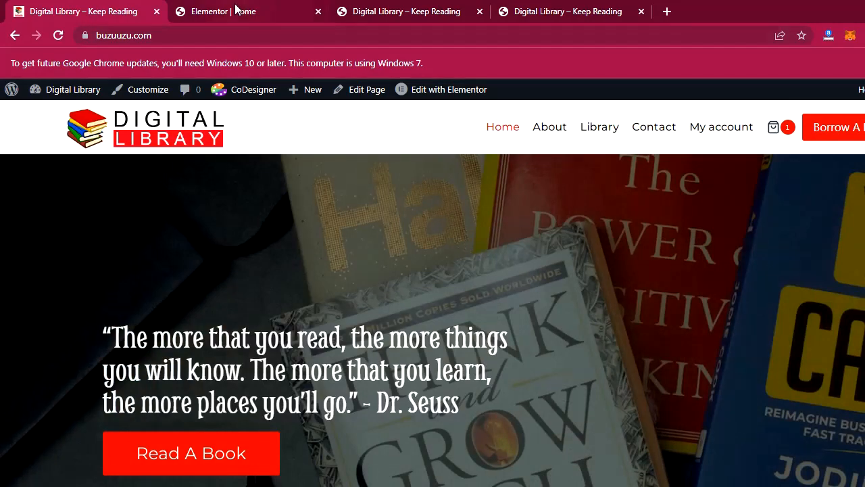
{"action": "left_click", "coordinate": [236, 11]}
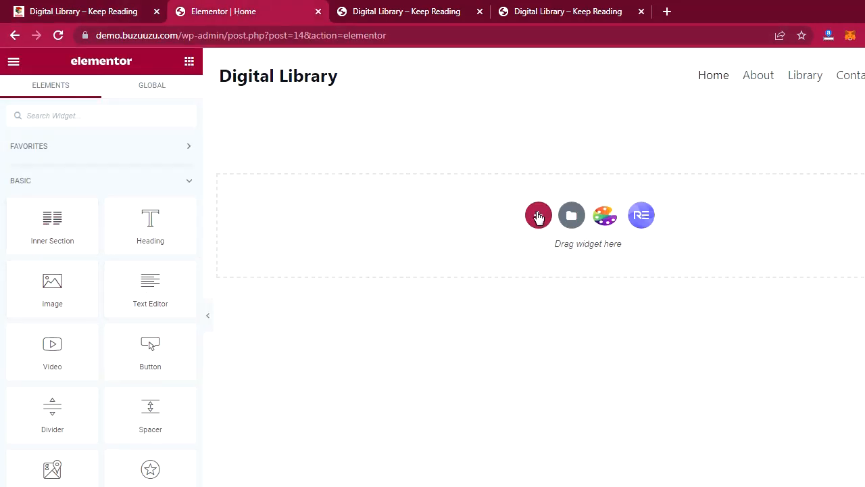
{"action": "left_click", "coordinate": [116, 14]}
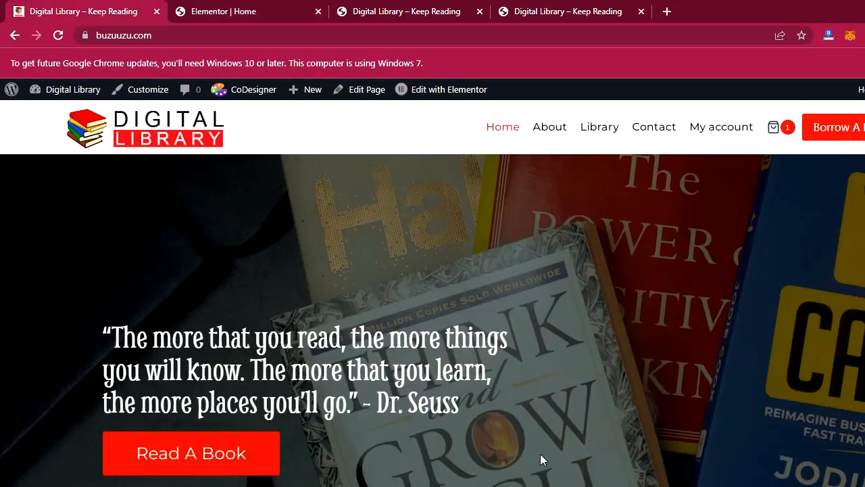
{"action": "left_click", "coordinate": [236, 16]}
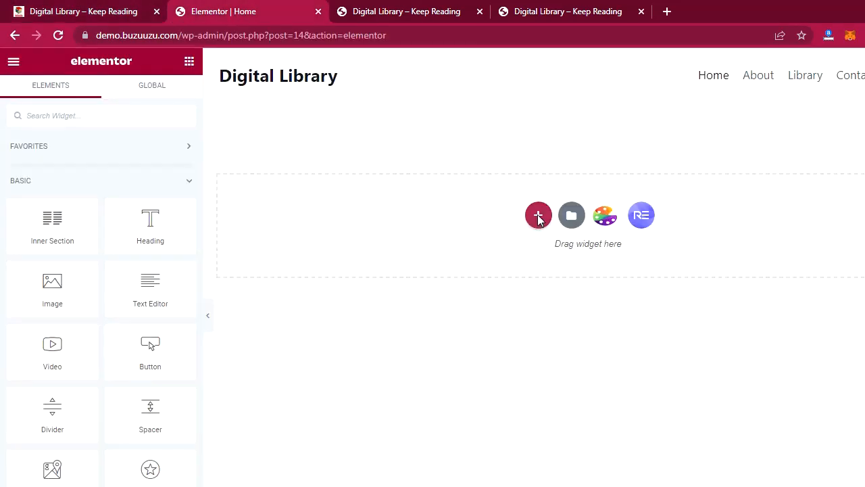
Add a section with two equal columns to the Home page and set its minimum height to 700 px
{"action": "left_click", "coordinate": [538, 217]}
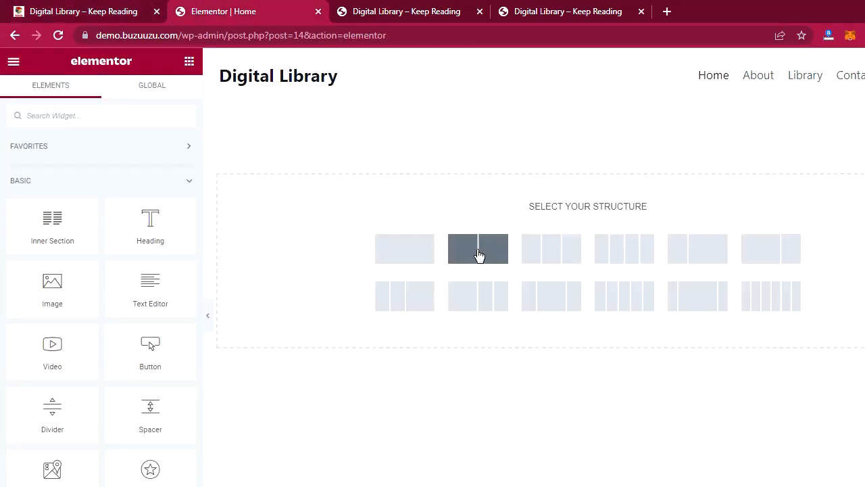
{"action": "left_click", "coordinate": [477, 255]}
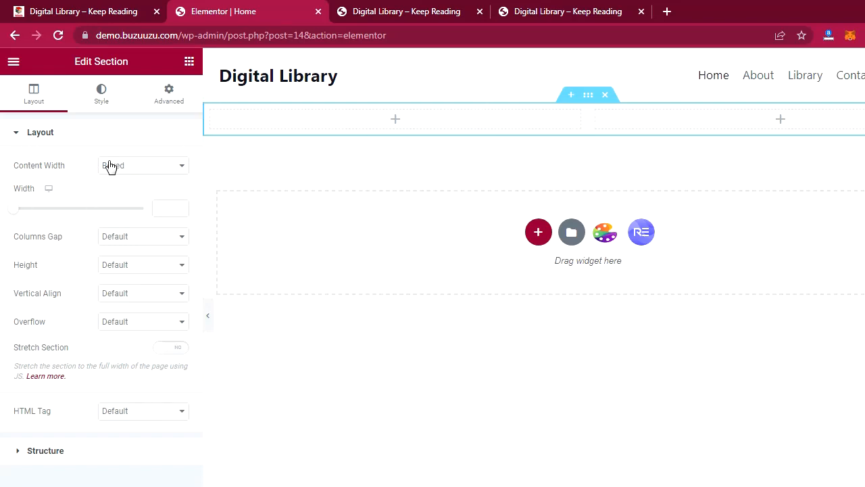
{"action": "left_click", "coordinate": [145, 266]}
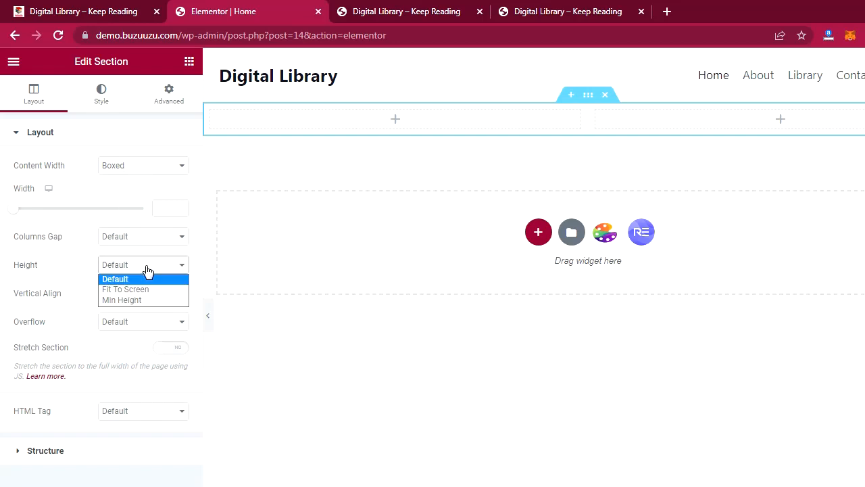
{"action": "left_click", "coordinate": [133, 302]}
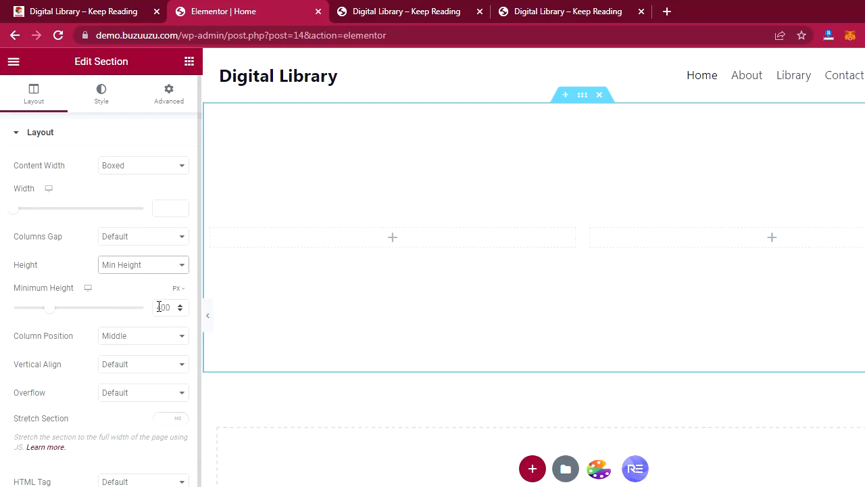
{"action": "left_click", "coordinate": [158, 307]}
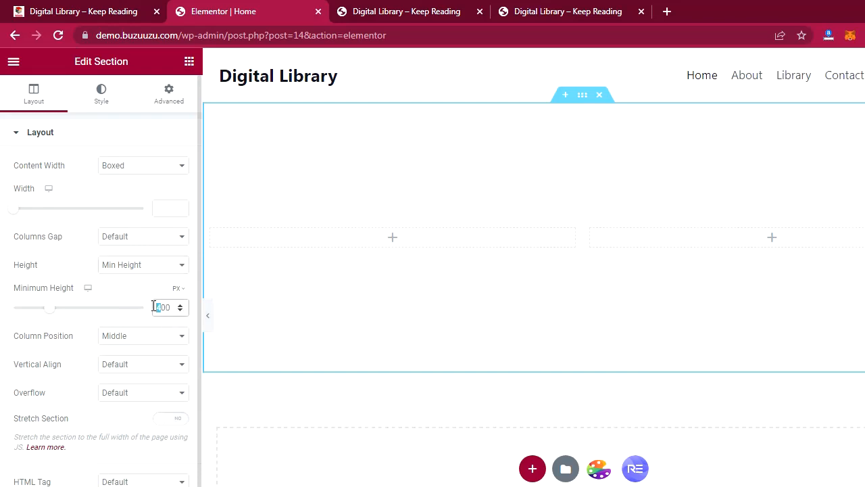
{"action": "type", "text": "7"}
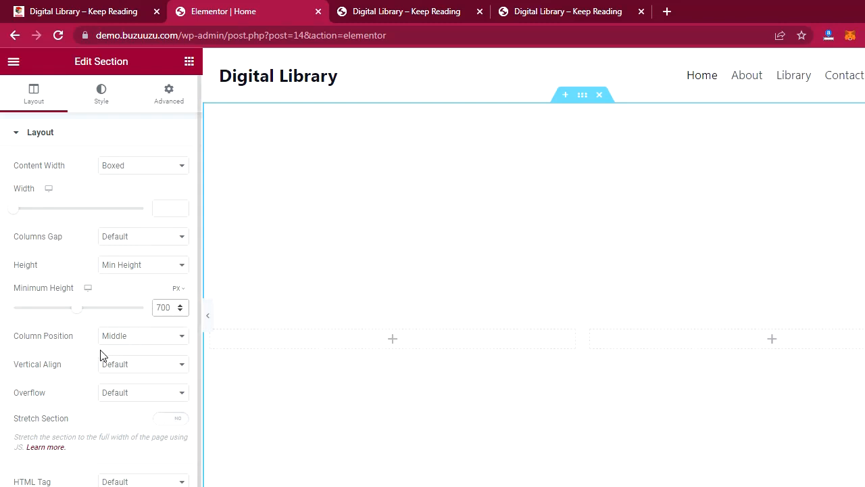
Choose a Classic background for the new section and open the media library for its background image
{"action": "left_click", "coordinate": [99, 98]}
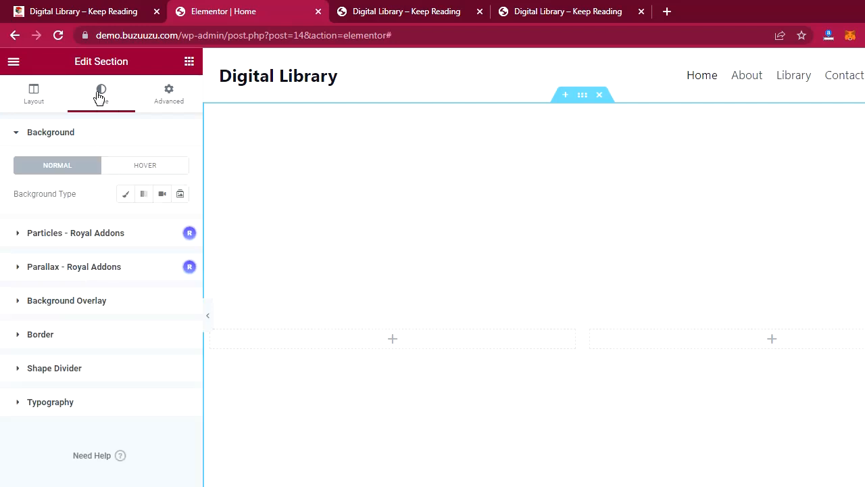
{"action": "left_click", "coordinate": [125, 196]}
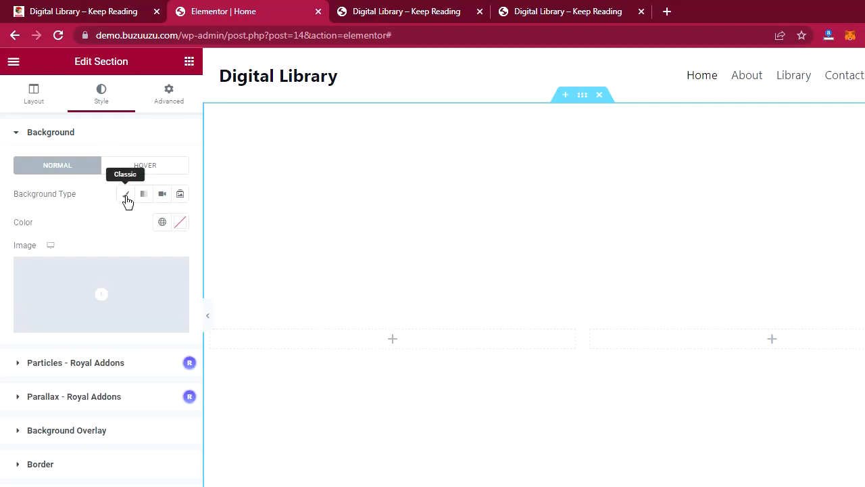
{"action": "left_click", "coordinate": [110, 278]}
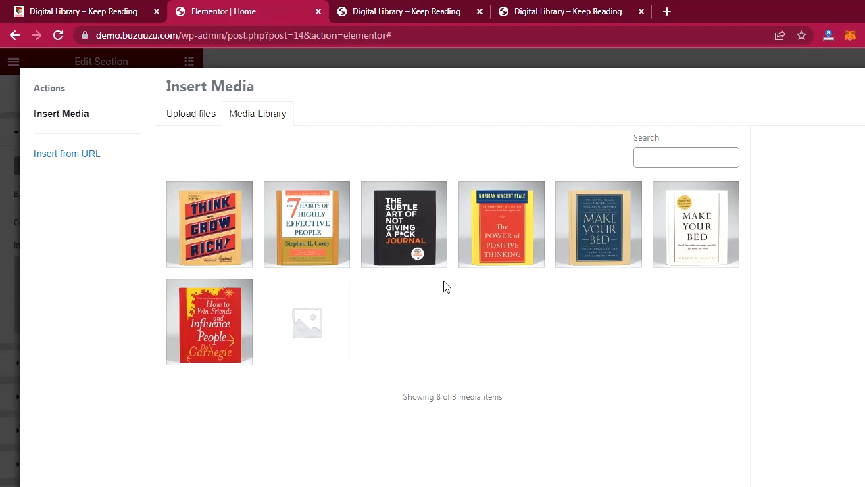
Upload all banner and hero images from the Library folder's "image web" subfolder to the media library
{"action": "key", "text": "alt+Tab"}
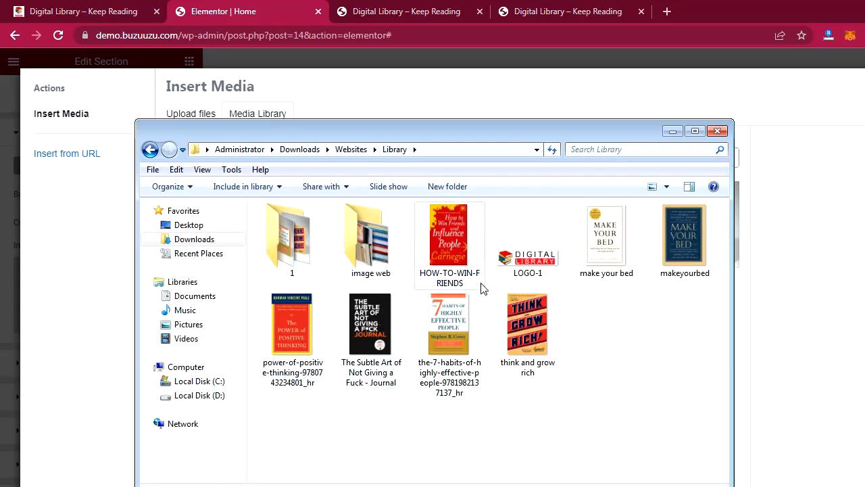
{"action": "double_click", "coordinate": [374, 247]}
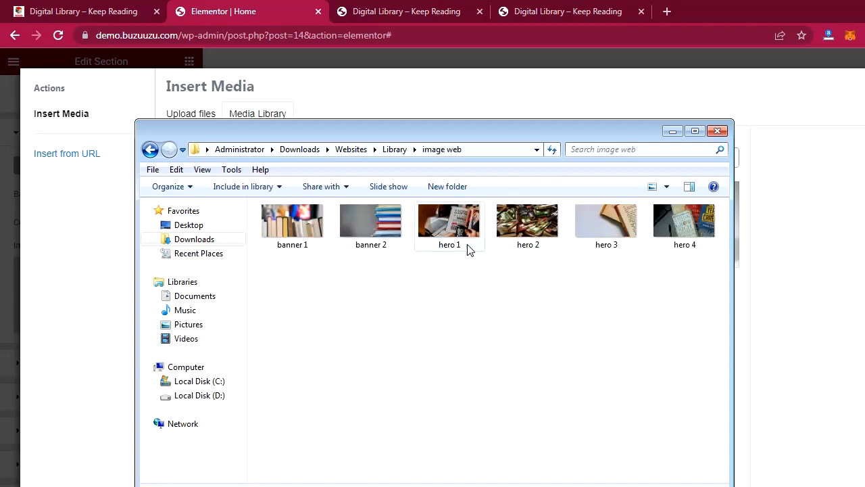
{"action": "left_click", "coordinate": [319, 221]}
{"action": "key", "text": "ctrl+a"}
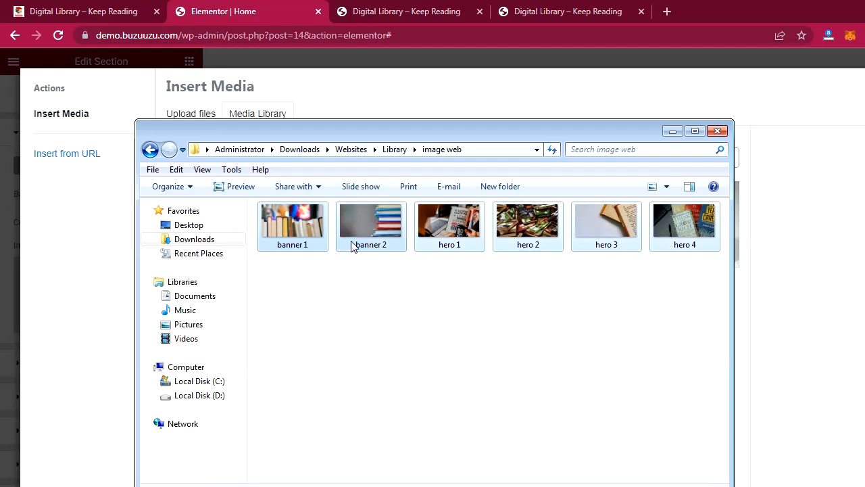
{"action": "key", "text": "Return"}
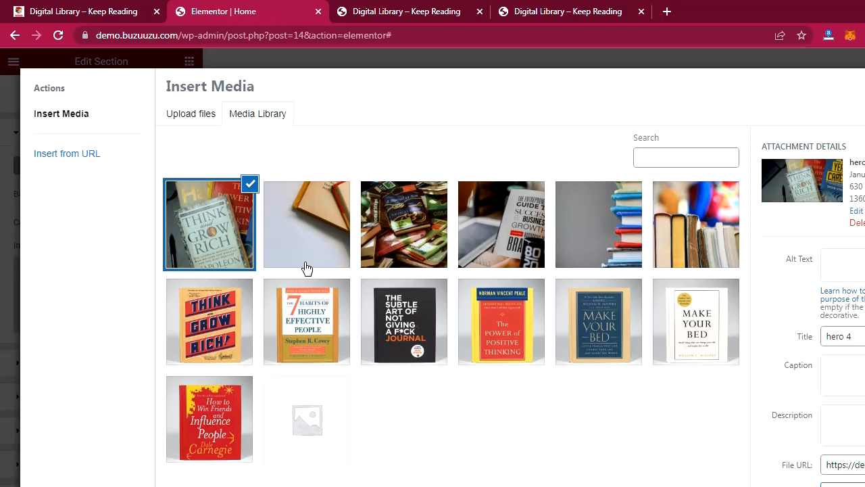
Upload the LOGO-1 image from the Library folder in File Explorer to the media library
{"action": "key", "text": "alt+Tab"}
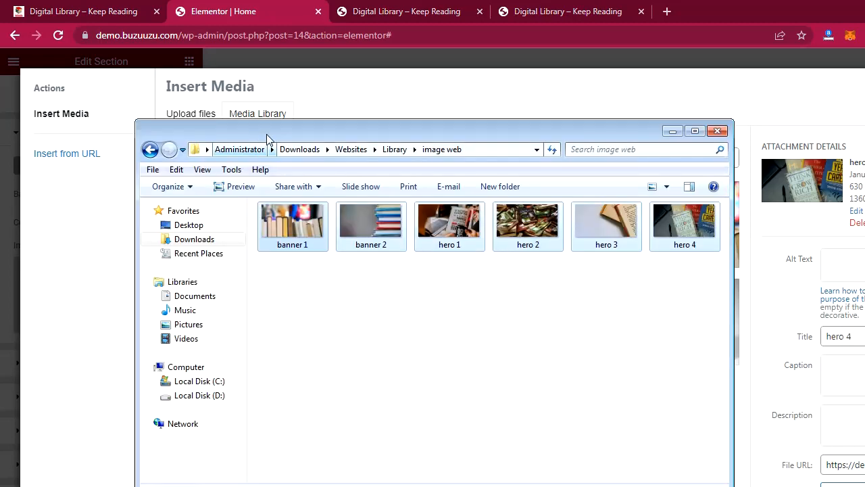
{"action": "left_click", "coordinate": [399, 149]}
{"action": "left_click", "coordinate": [524, 260]}
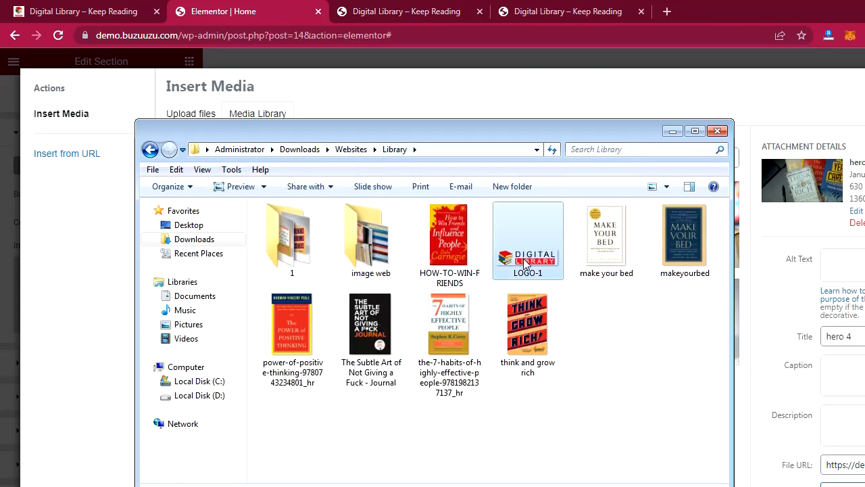
{"action": "left_click_drag", "start_coordinate": [507, 134], "coordinate": [390, 111]}
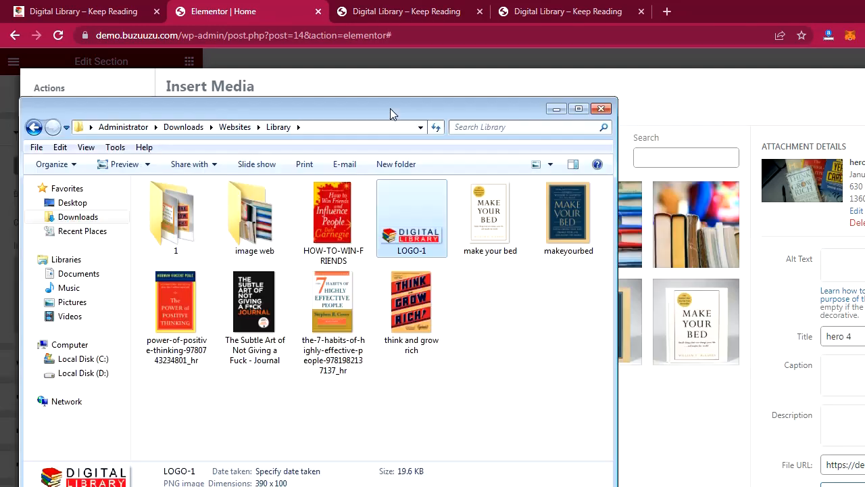
{"action": "left_click_drag", "start_coordinate": [622, 276], "coordinate": [292, 396]}
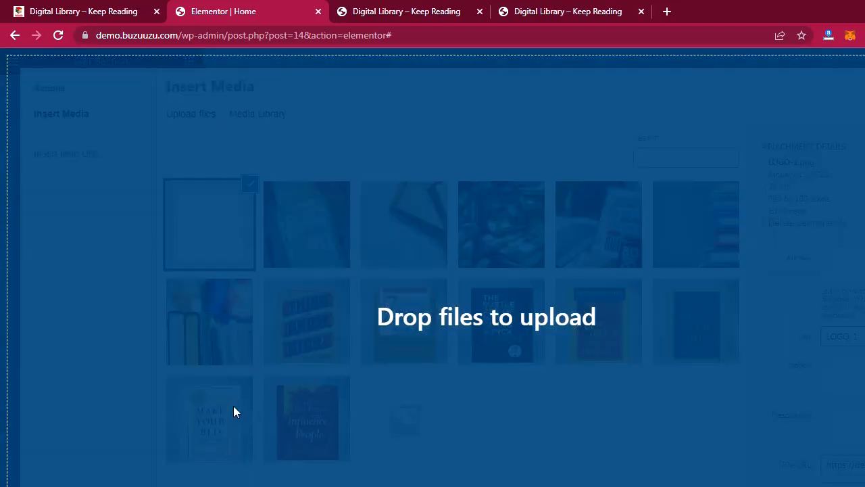
Clear the file drop overlay by reloading the Home page's Elementor editor
{"action": "left_click", "coordinate": [255, 409]}
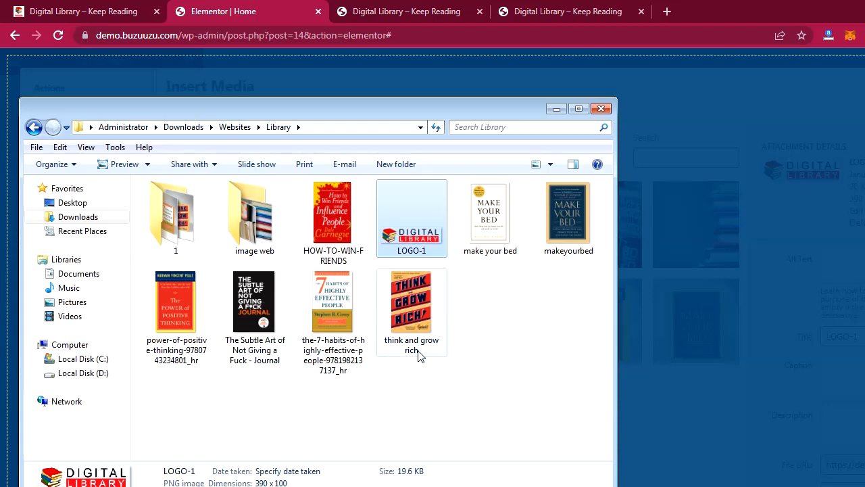
{"action": "left_click_drag", "start_coordinate": [587, 261], "coordinate": [699, 116]}
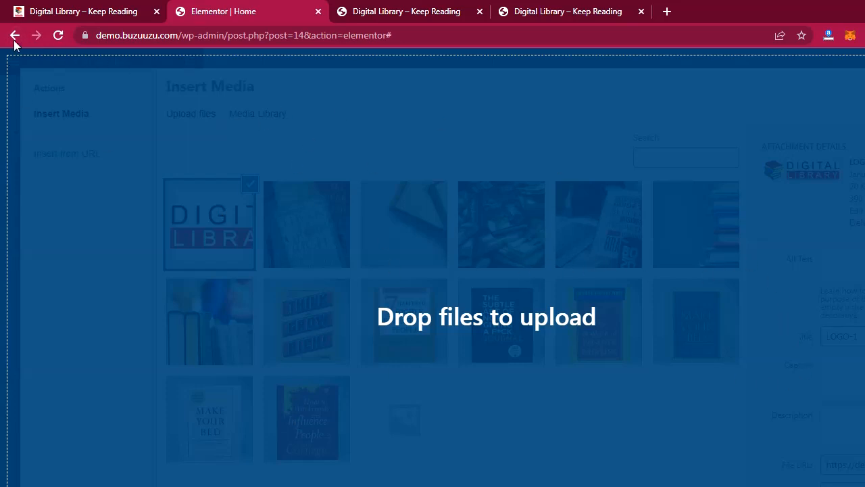
{"action": "left_click", "coordinate": [59, 37]}
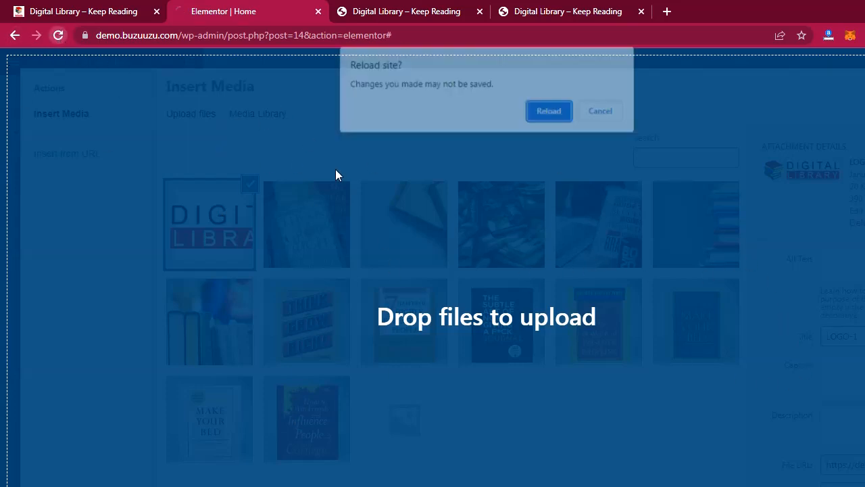
{"action": "left_click", "coordinate": [556, 111]}
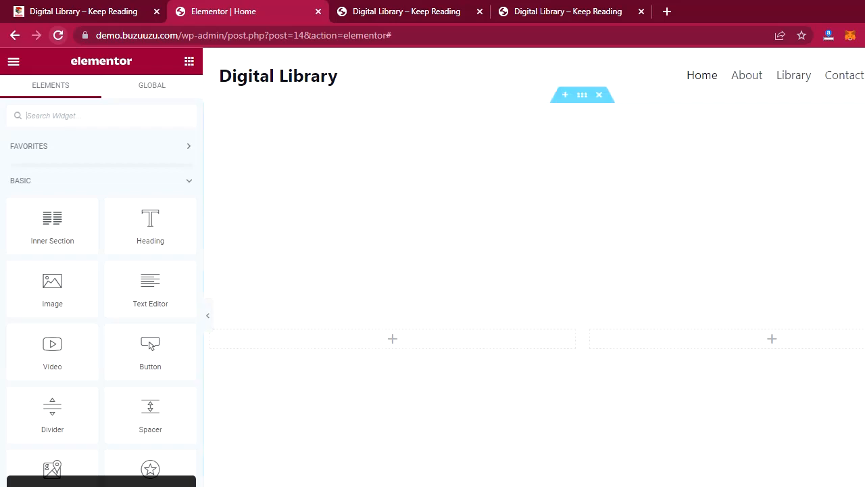
{"action": "scroll", "coordinate": [579, 321], "scroll_direction": "down", "scroll_amount": 4}
{"action": "scroll", "coordinate": [579, 322], "scroll_direction": "up", "scroll_amount": 4}
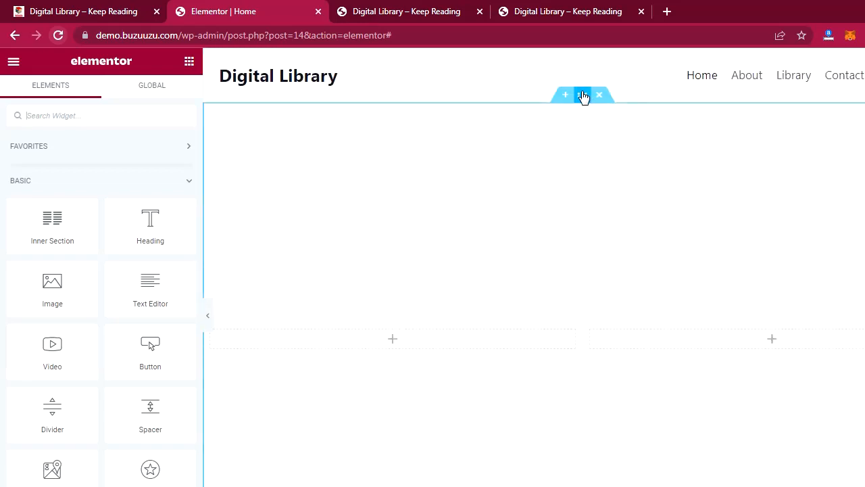
Reopen the two-column section's background settings and change the background type to Slideshow
{"action": "left_click", "coordinate": [583, 96]}
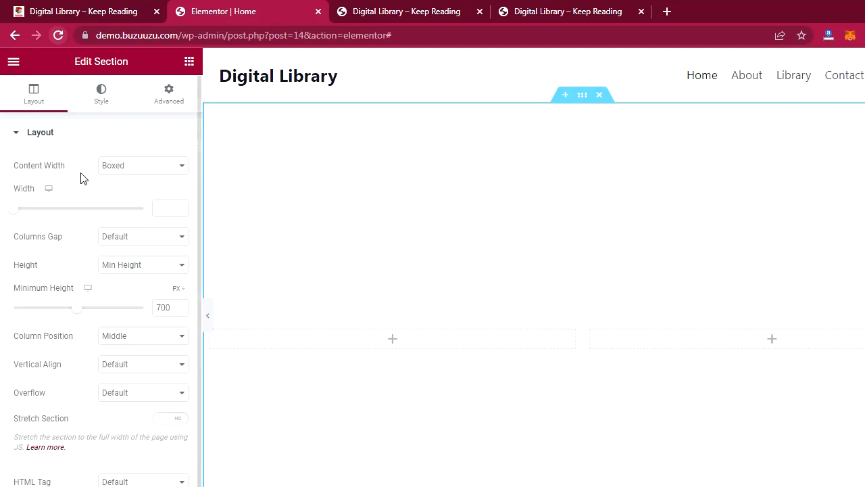
{"action": "left_click", "coordinate": [98, 100]}
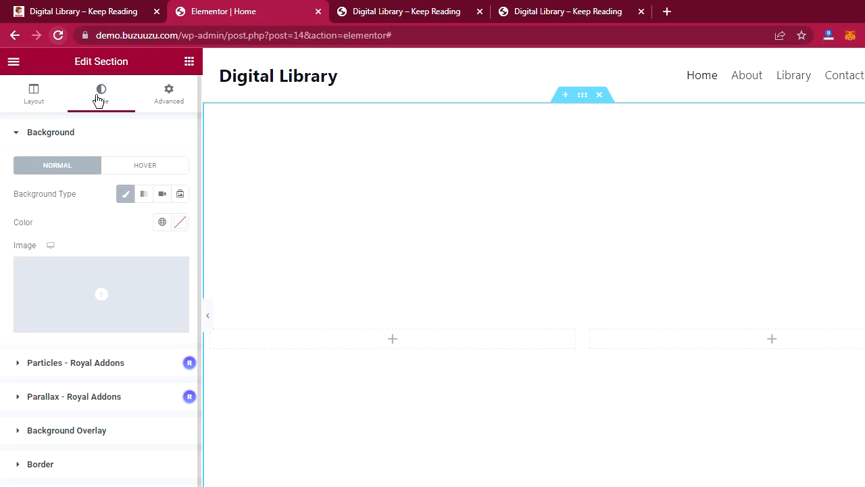
{"action": "left_click", "coordinate": [102, 294]}
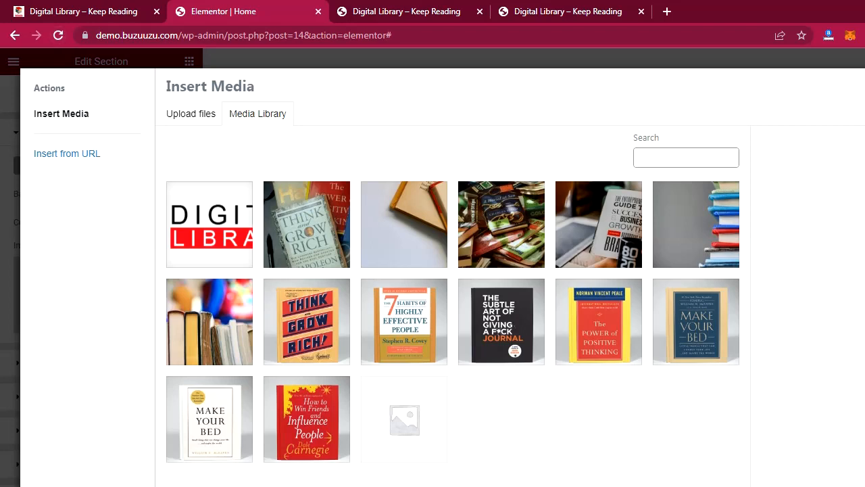
{"action": "key", "text": "Escape"}
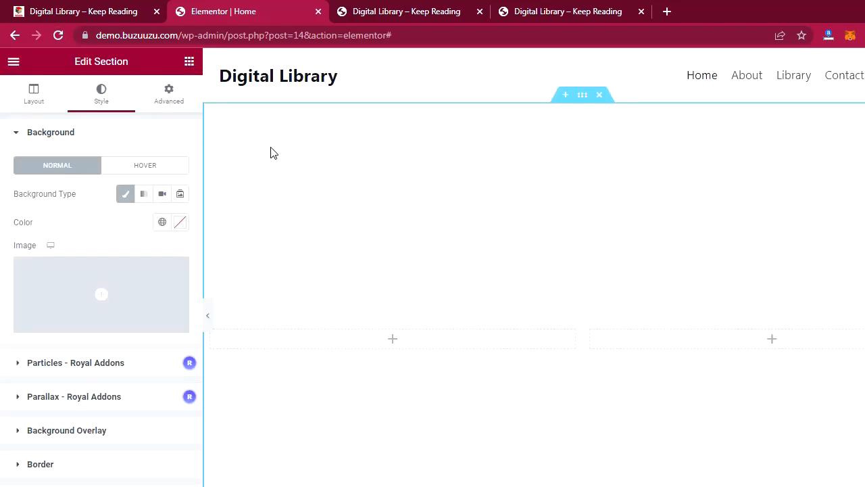
{"action": "left_click", "coordinate": [180, 196]}
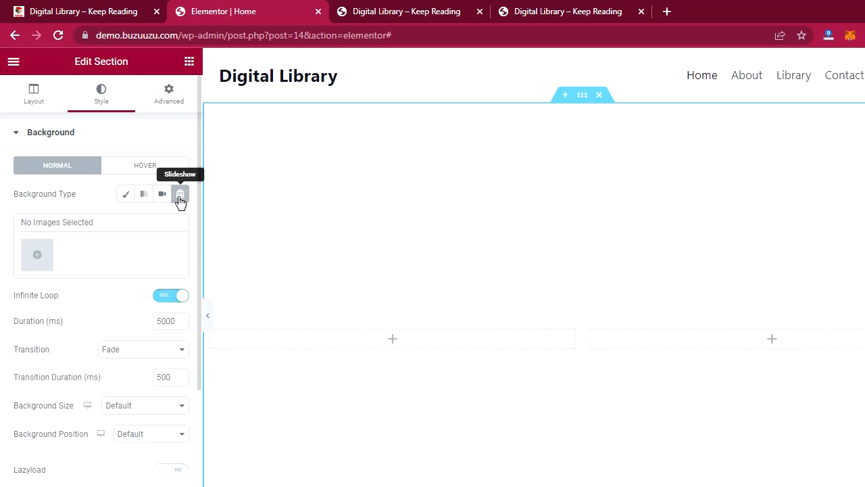
Create the section's slideshow gallery from the hero 4, hero 3, hero 2, hero 1 and banner 2 images
{"action": "left_click", "coordinate": [38, 255]}
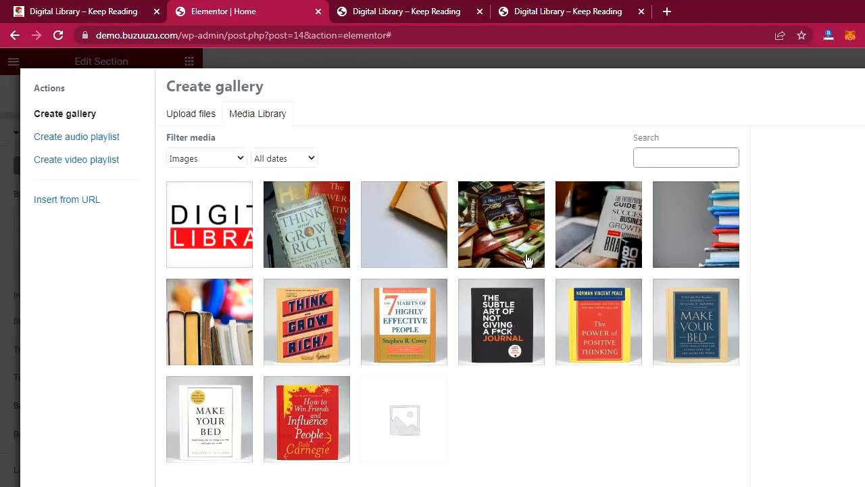
{"action": "left_click", "coordinate": [309, 241]}
{"action": "left_click", "coordinate": [398, 241]}
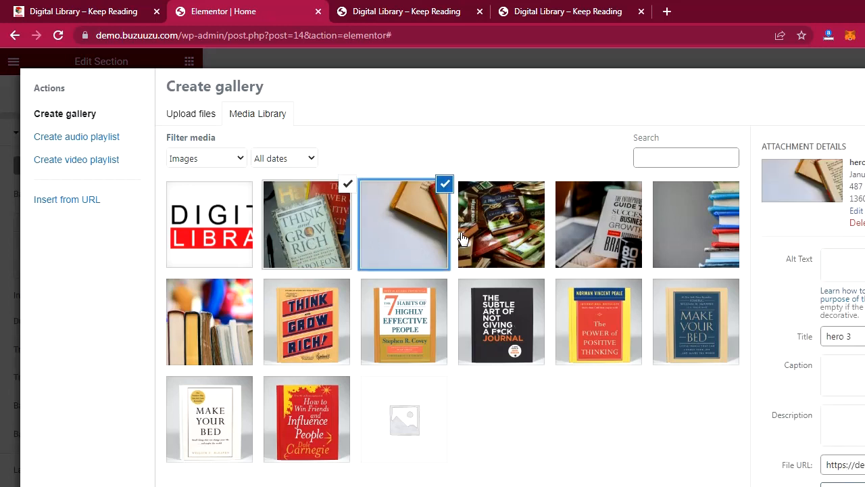
{"action": "left_click", "coordinate": [501, 230]}
{"action": "left_click", "coordinate": [575, 230]}
{"action": "left_click", "coordinate": [673, 240]}
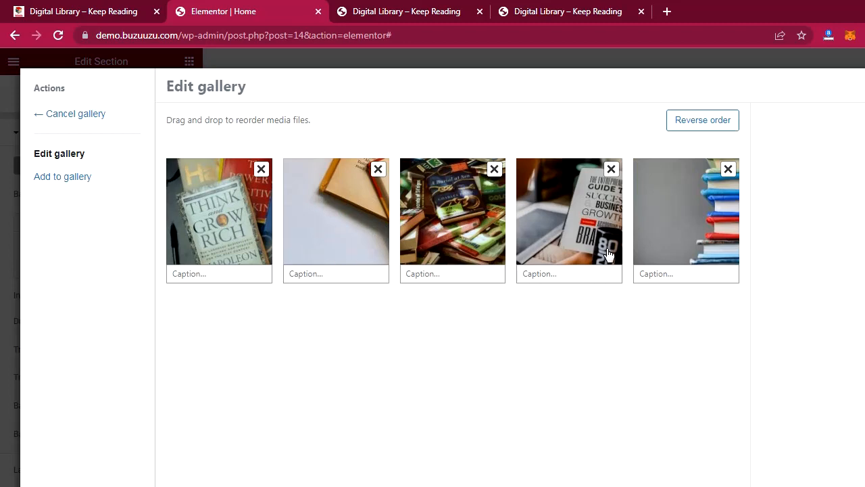
{"action": "left_click", "coordinate": [457, 449]}
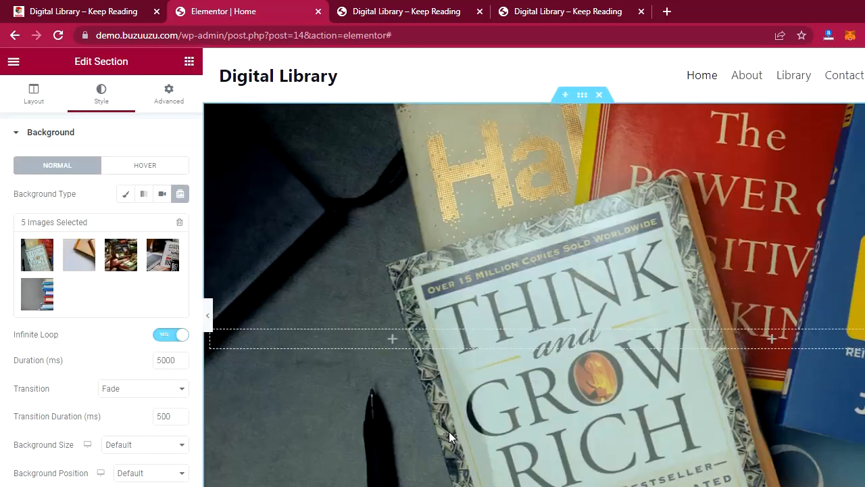
Set the slideshow's background size to Cover
{"action": "scroll", "coordinate": [628, 341], "scroll_direction": "down", "scroll_amount": 4}
{"action": "scroll", "coordinate": [628, 341], "scroll_direction": "up", "scroll_amount": 4}
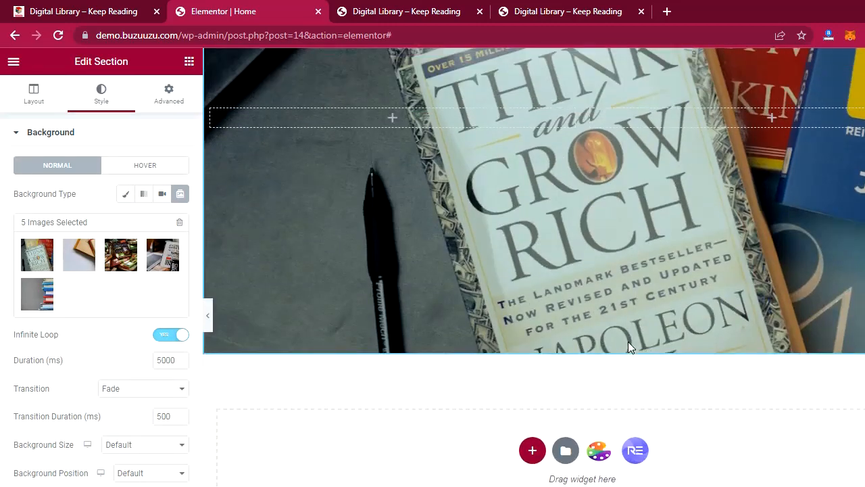
{"action": "scroll", "coordinate": [81, 359], "scroll_direction": "down", "scroll_amount": 3}
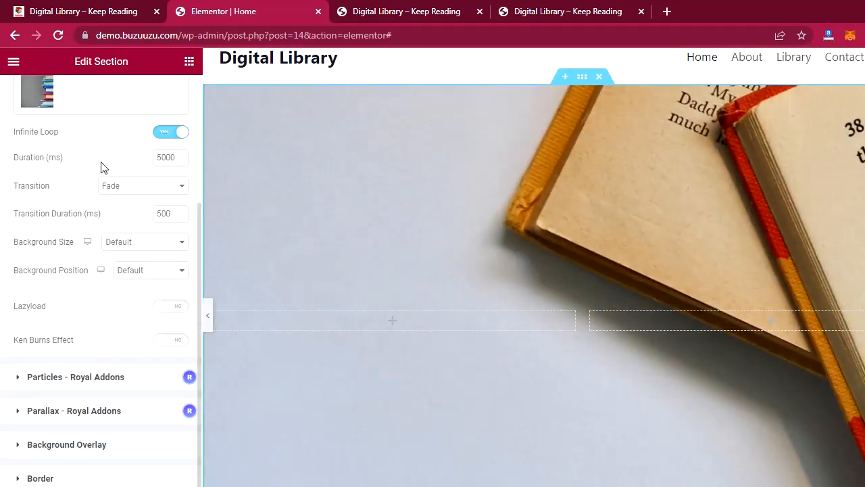
{"action": "left_click", "coordinate": [139, 244]}
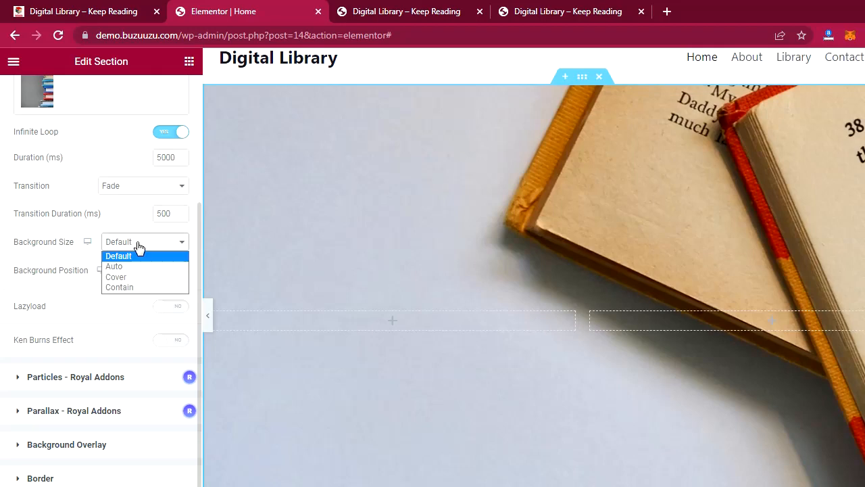
{"action": "left_click", "coordinate": [138, 280]}
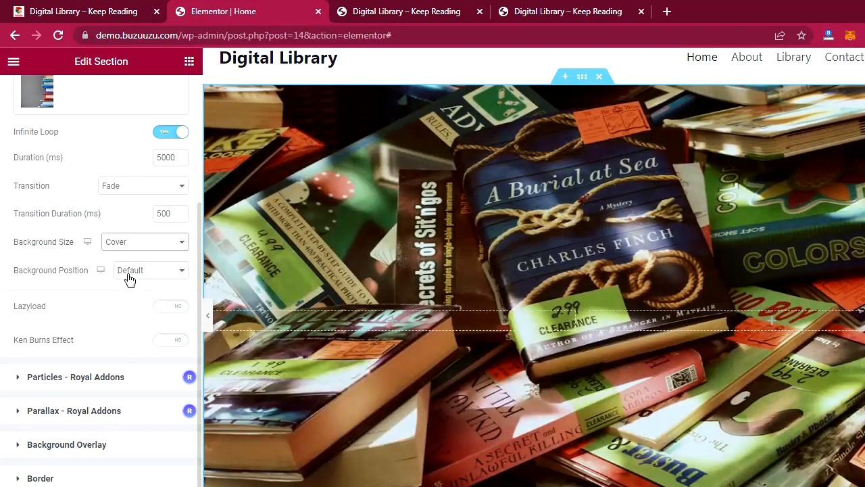
Set the slideshow's background position to Center Center and preview the section across the full page width
{"action": "left_click", "coordinate": [146, 278]}
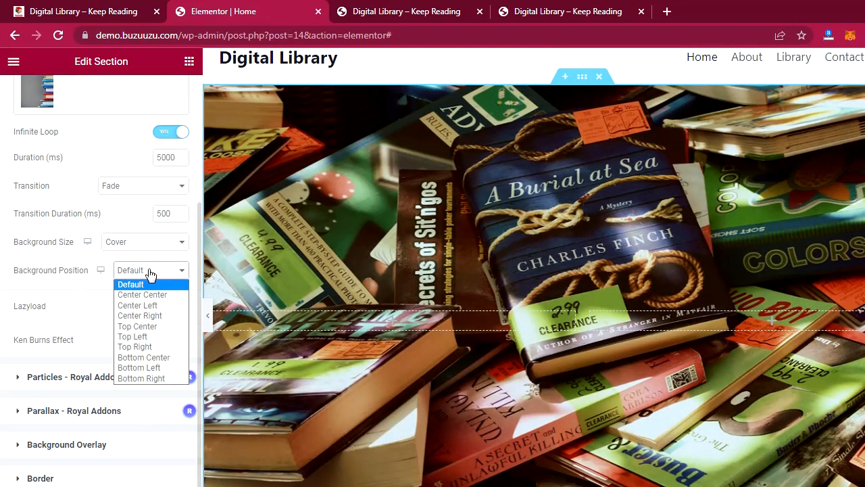
{"action": "left_click", "coordinate": [149, 295]}
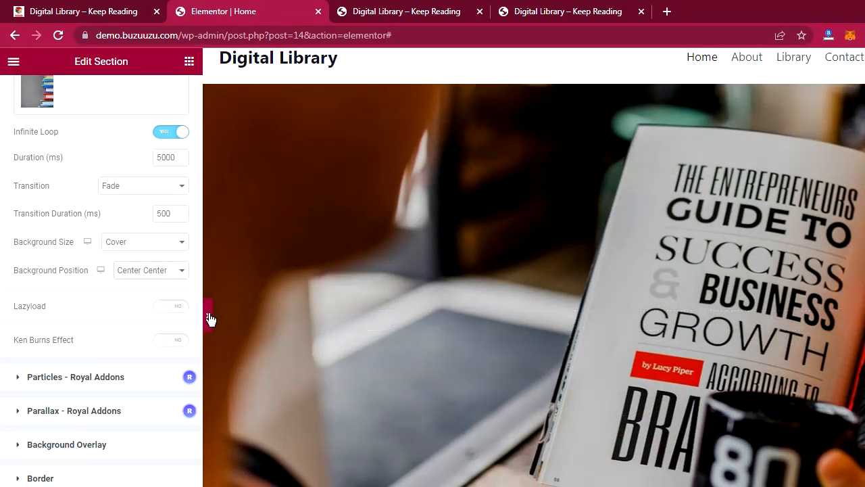
{"action": "left_click", "coordinate": [208, 316]}
{"action": "scroll", "coordinate": [599, 333], "scroll_direction": "up", "scroll_amount": 1}
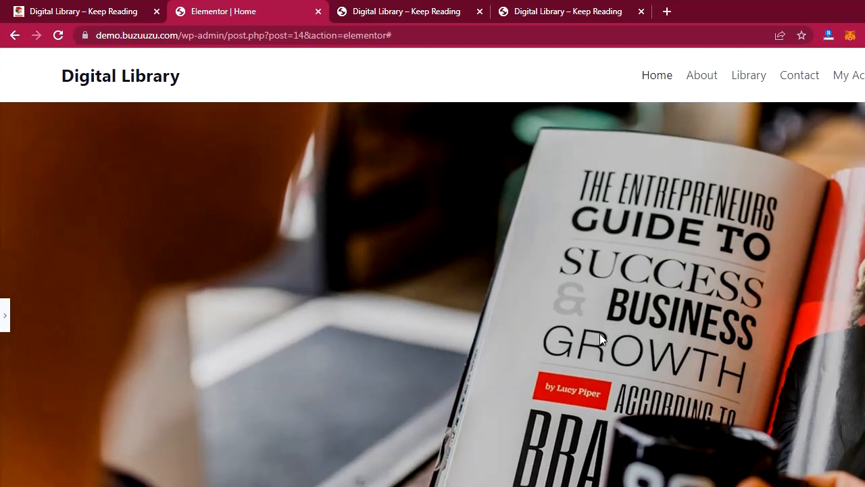
{"action": "scroll", "coordinate": [599, 333], "scroll_direction": "down", "scroll_amount": 1}
{"action": "scroll", "coordinate": [599, 333], "scroll_direction": "up", "scroll_amount": 1}
Copy the Dr. Seuss quote from the hero section of the finished Digital Library site
{"action": "left_click", "coordinate": [103, 10]}
{"action": "scroll", "coordinate": [558, 338], "scroll_direction": "down", "scroll_amount": 3}
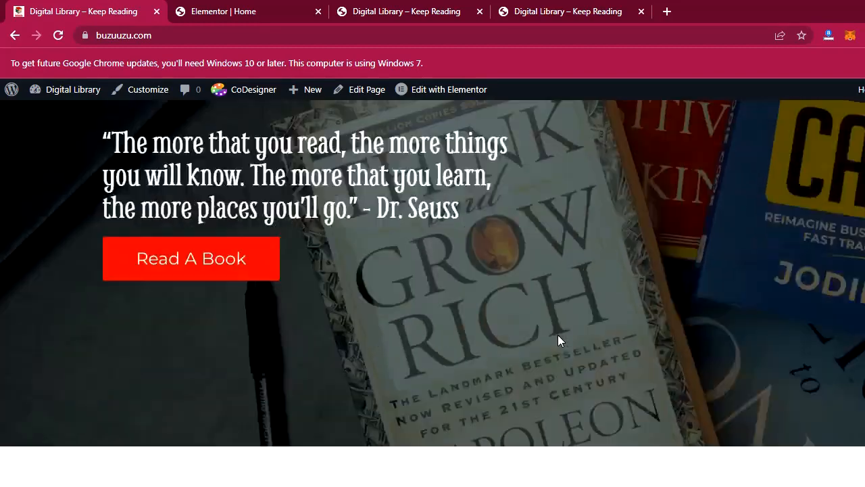
{"action": "scroll", "coordinate": [557, 340], "scroll_direction": "down", "scroll_amount": 3}
{"action": "scroll", "coordinate": [559, 340], "scroll_direction": "up", "scroll_amount": 6}
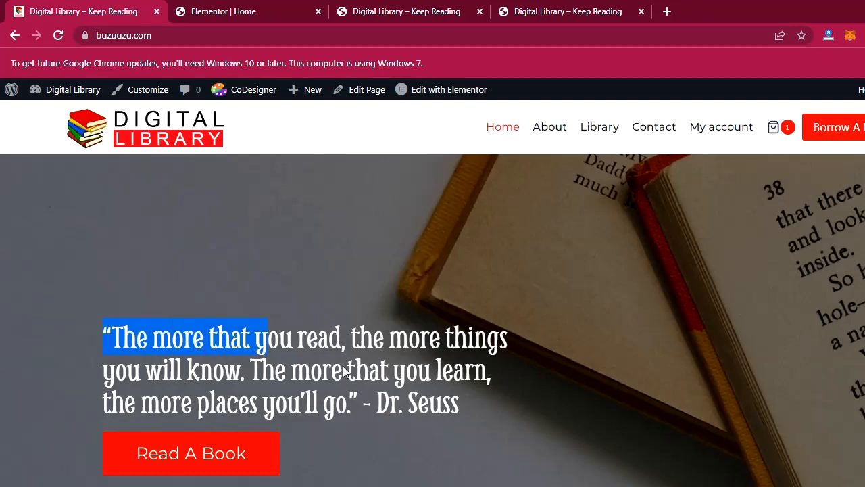
{"action": "left_click_drag", "start_coordinate": [343, 366], "coordinate": [461, 388]}
{"action": "key", "text": "ctrl+c"}
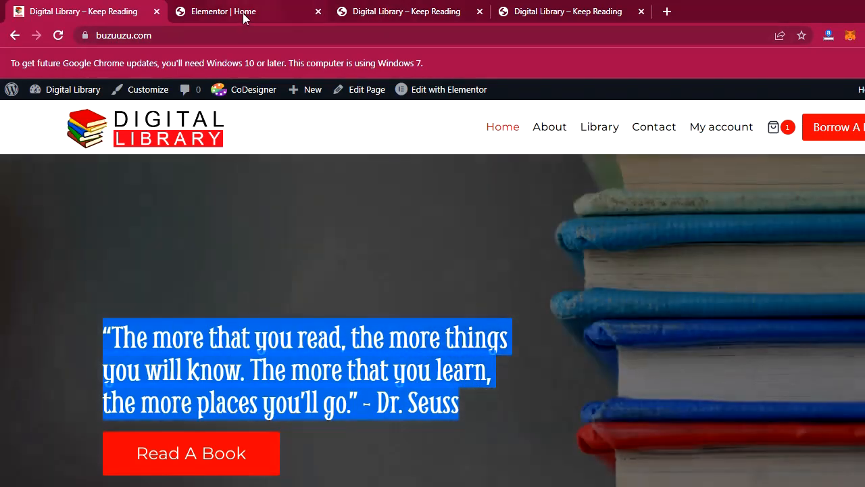
Add a Heading widget to the hero section's first column and replace its title with the copied Dr. Seuss quote
{"action": "left_click", "coordinate": [243, 14]}
{"action": "left_click", "coordinate": [4, 315]}
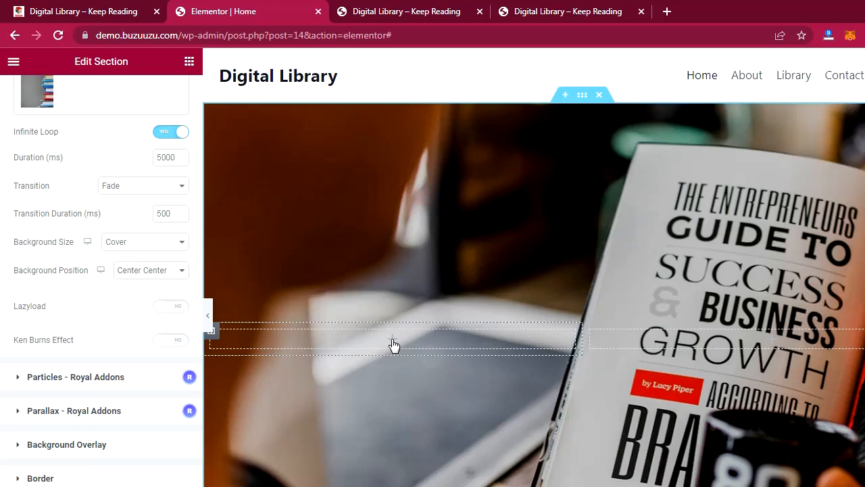
{"action": "left_click", "coordinate": [392, 341]}
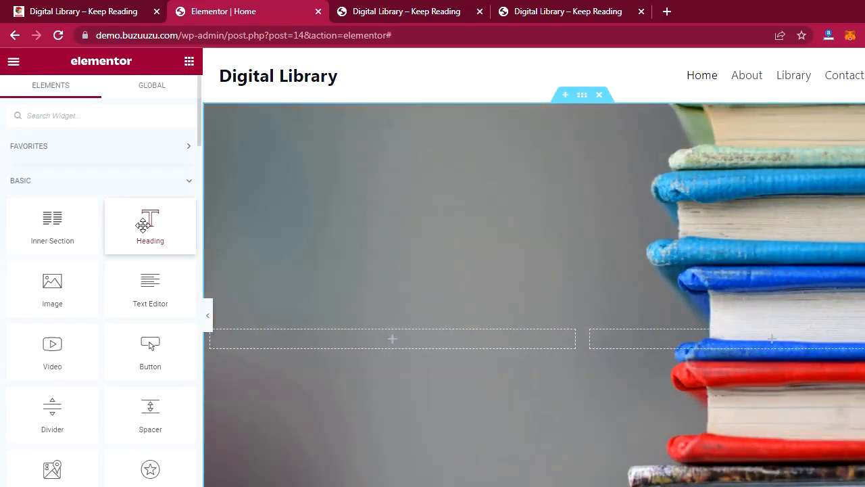
{"action": "left_click_drag", "start_coordinate": [143, 225], "coordinate": [356, 342]}
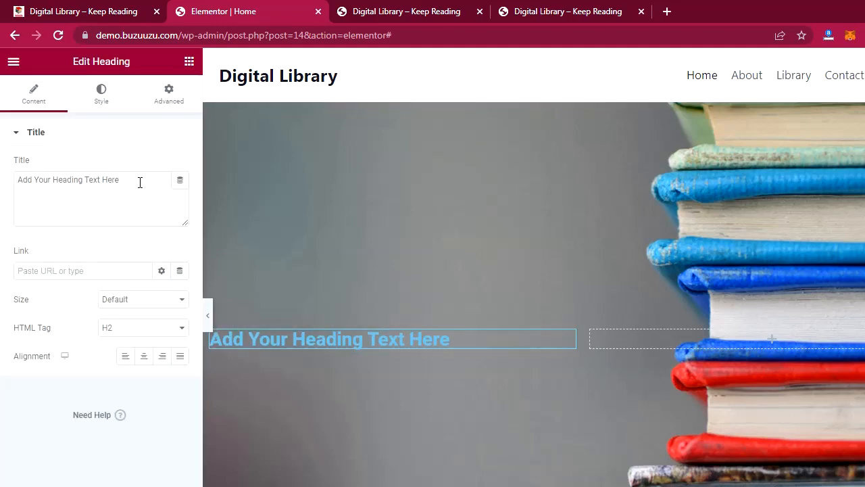
{"action": "left_click_drag", "start_coordinate": [140, 182], "coordinate": [4, 161]}
{"action": "key", "text": "ctrl+v"}
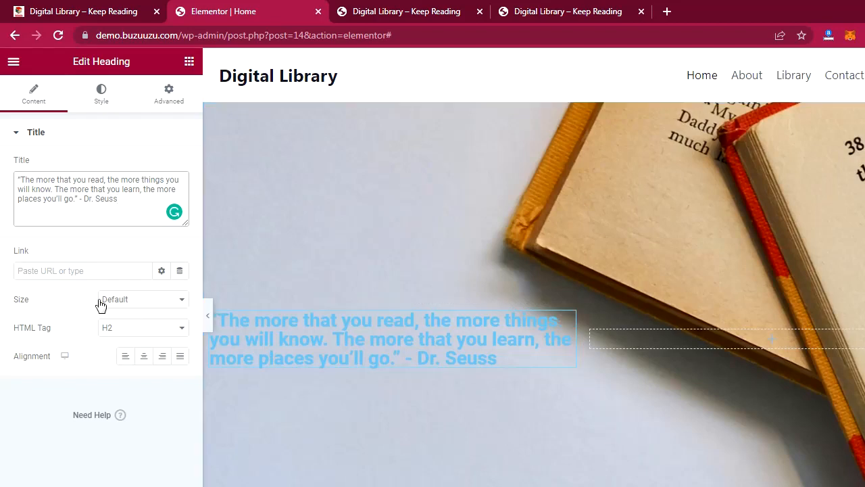
Set the quote heading's text color to white (#FFFFFF)
{"action": "left_click", "coordinate": [102, 93]}
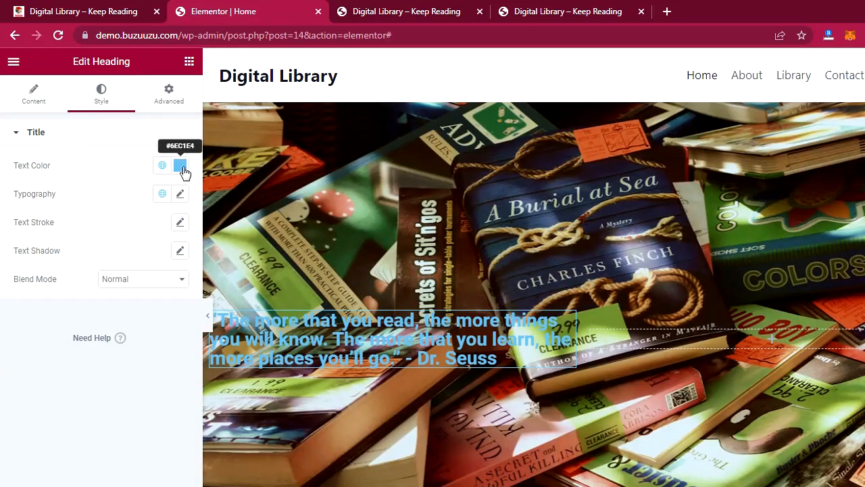
{"action": "left_click", "coordinate": [183, 172]}
{"action": "left_click_drag", "start_coordinate": [34, 244], "coordinate": [3, 190]}
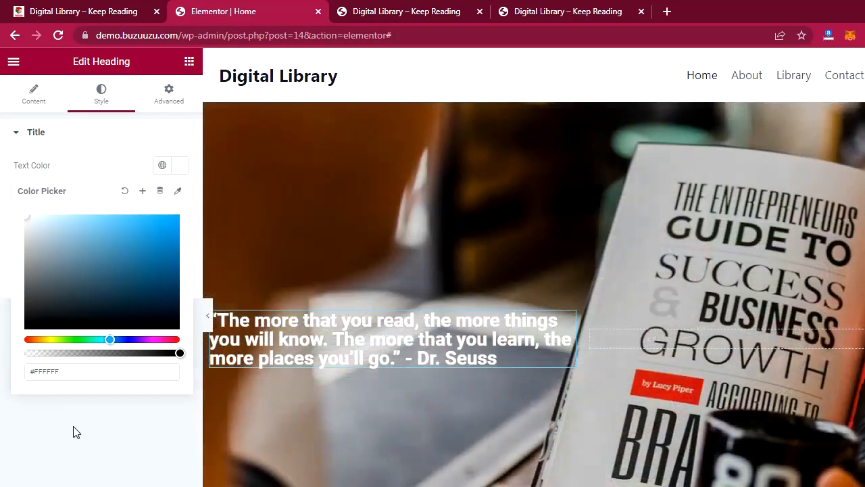
{"action": "left_click", "coordinate": [74, 429]}
Compare with the finished site's hero, and give the slideshow section a Classic background overlay in black
{"action": "left_click", "coordinate": [94, 12]}
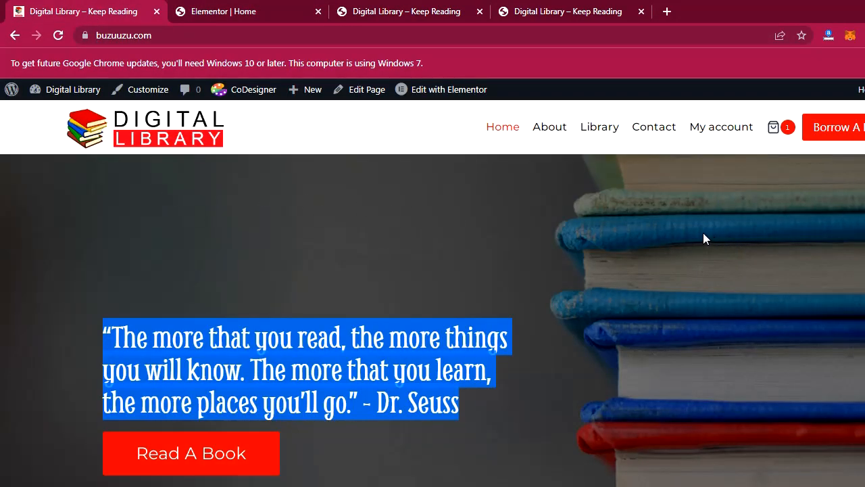
{"action": "left_click", "coordinate": [416, 212]}
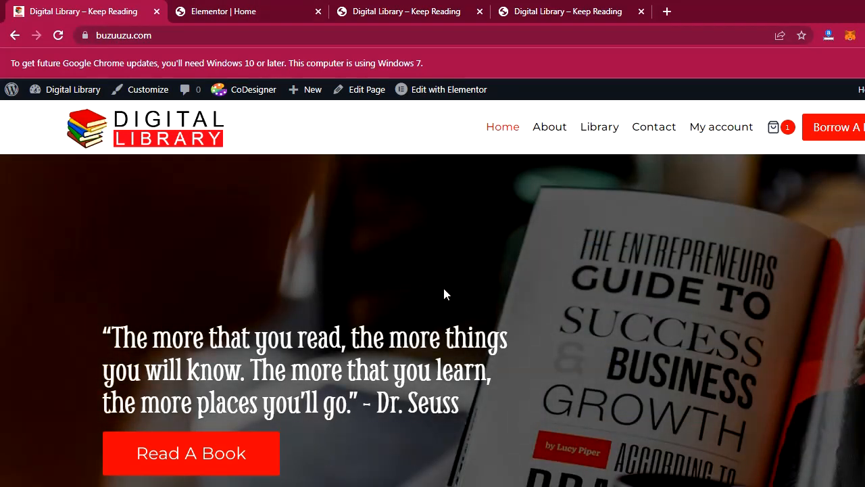
{"action": "left_click", "coordinate": [228, 11]}
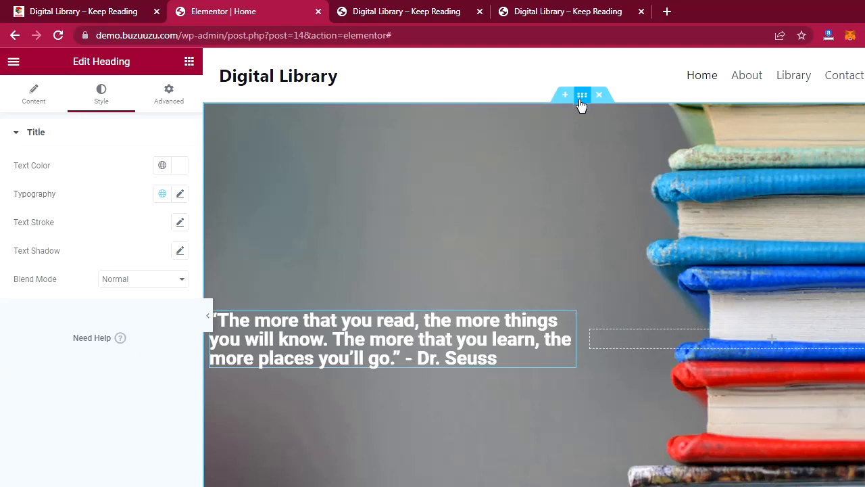
{"action": "left_click", "coordinate": [581, 101]}
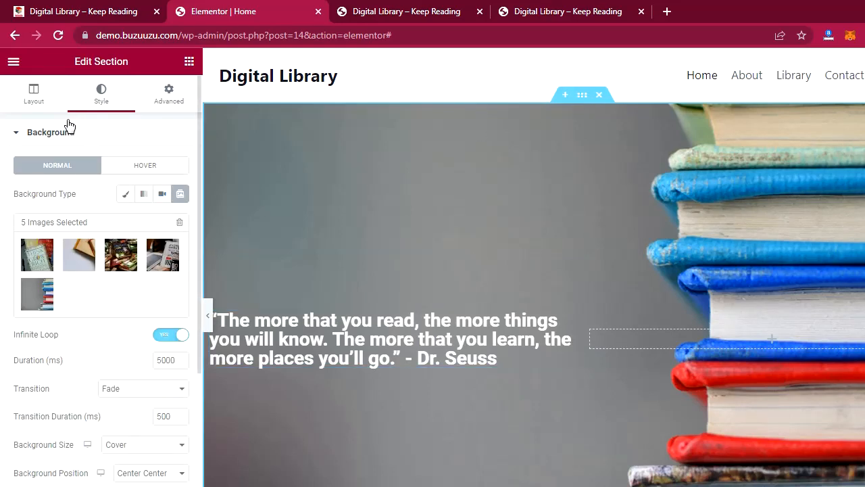
{"action": "scroll", "coordinate": [77, 402], "scroll_direction": "down", "scroll_amount": 4}
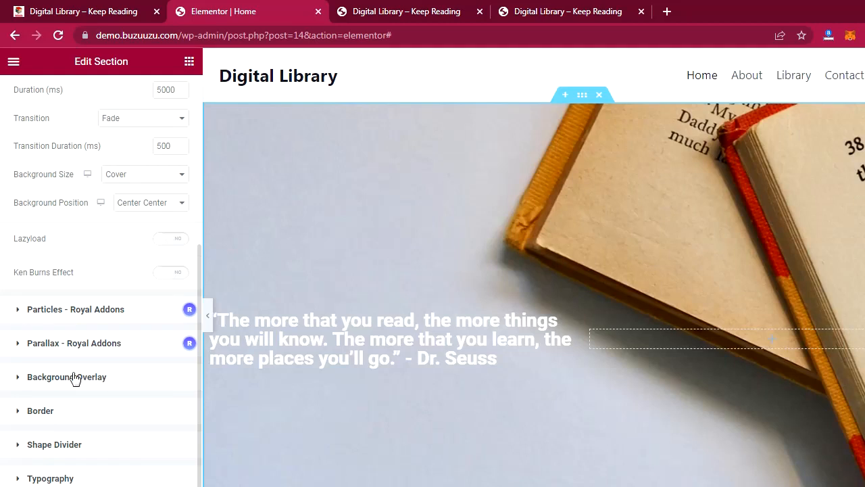
{"action": "left_click", "coordinate": [81, 380]}
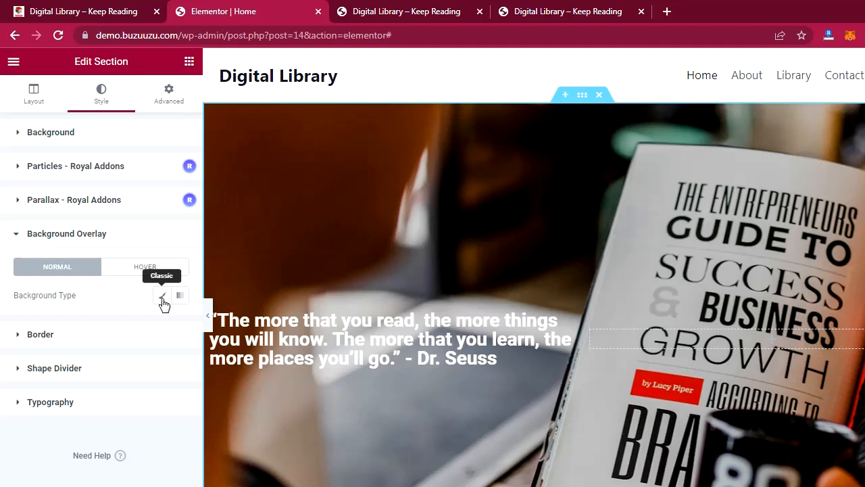
{"action": "left_click", "coordinate": [162, 299]}
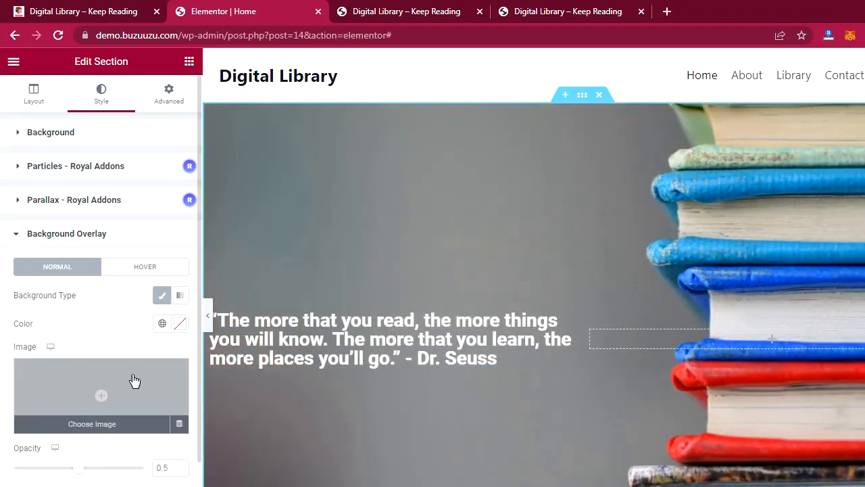
{"action": "left_click", "coordinate": [181, 326]}
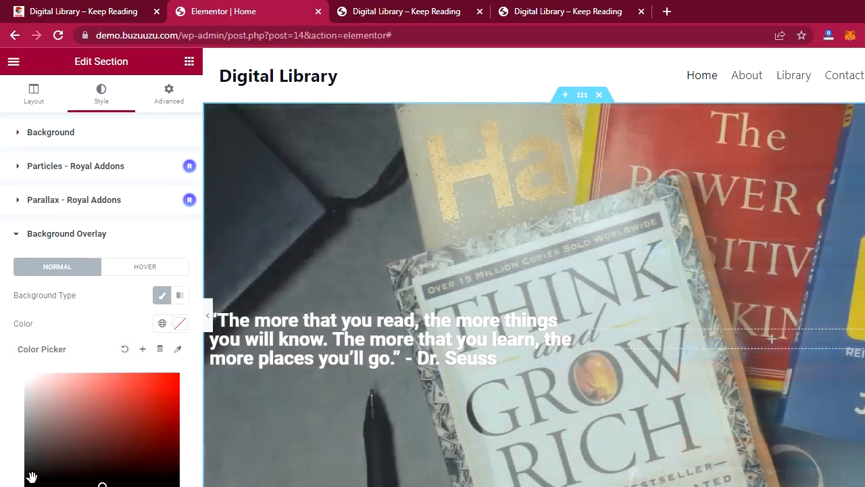
{"action": "left_click", "coordinate": [27, 482]}
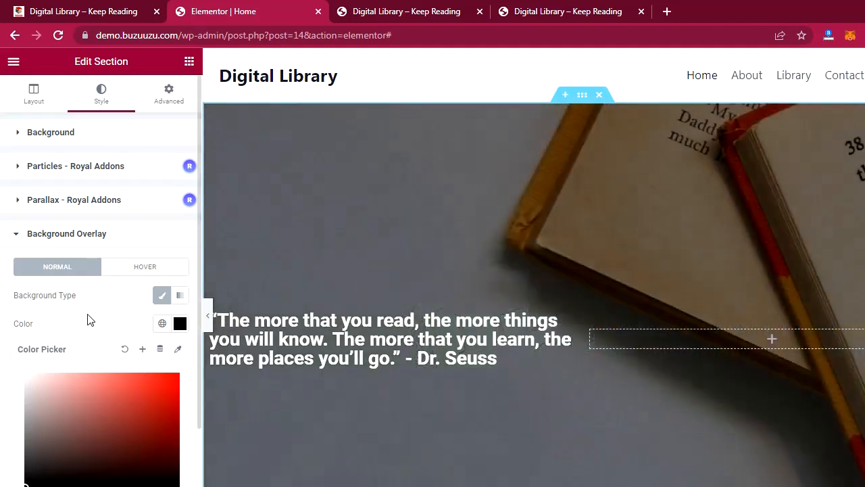
{"action": "left_click", "coordinate": [87, 319]}
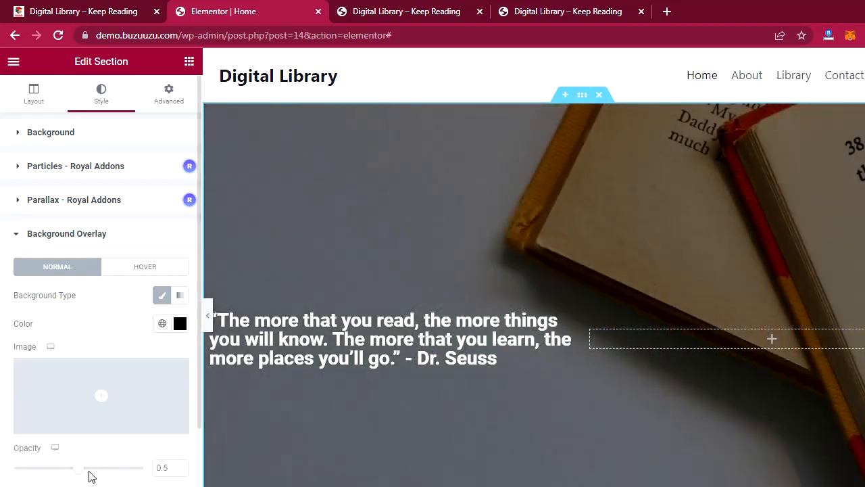
Raise the background overlay's opacity to 0.72
{"action": "left_click", "coordinate": [180, 465]}
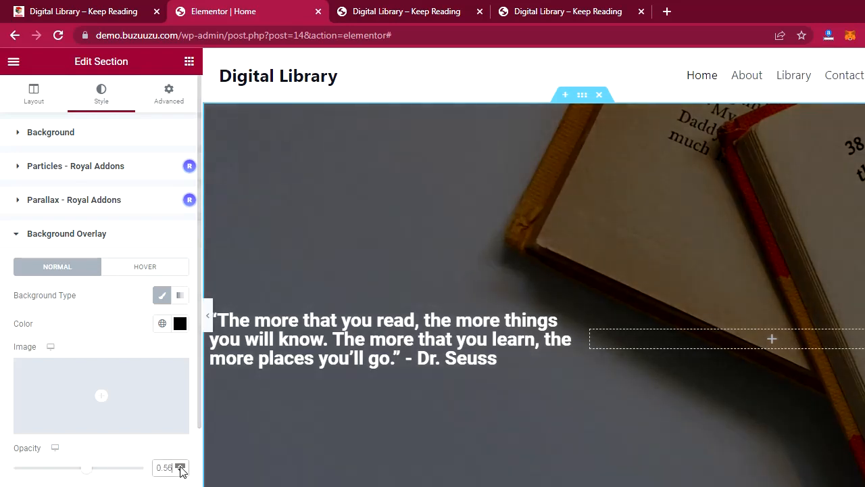
{"action": "left_click", "coordinate": [179, 465]}
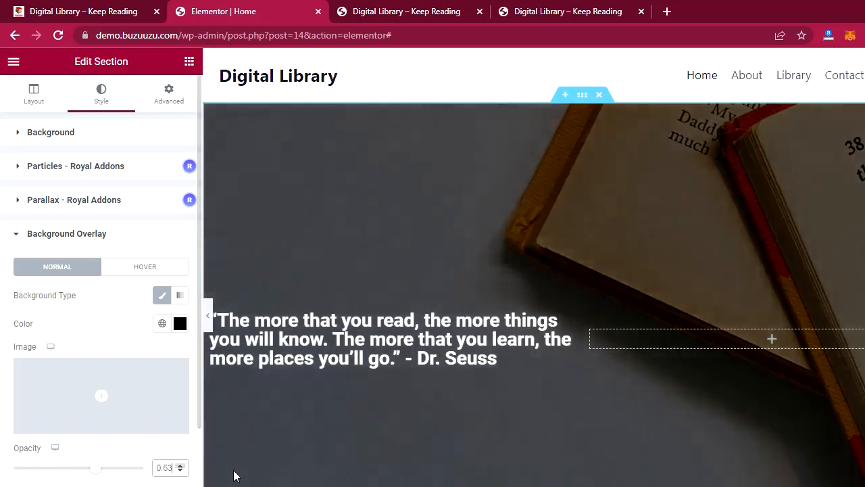
{"action": "left_click", "coordinate": [180, 465]}
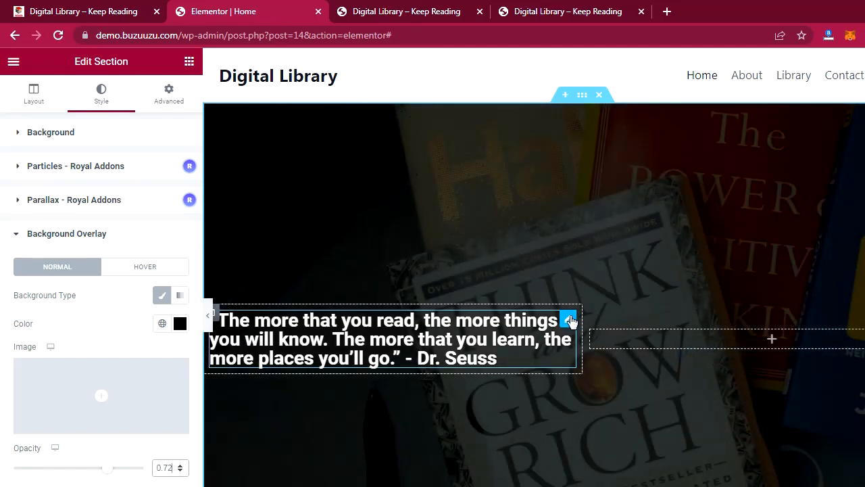
Look up the hero font in the Notepad notes and set the quote heading's font family to Smythe
{"action": "left_click", "coordinate": [568, 320]}
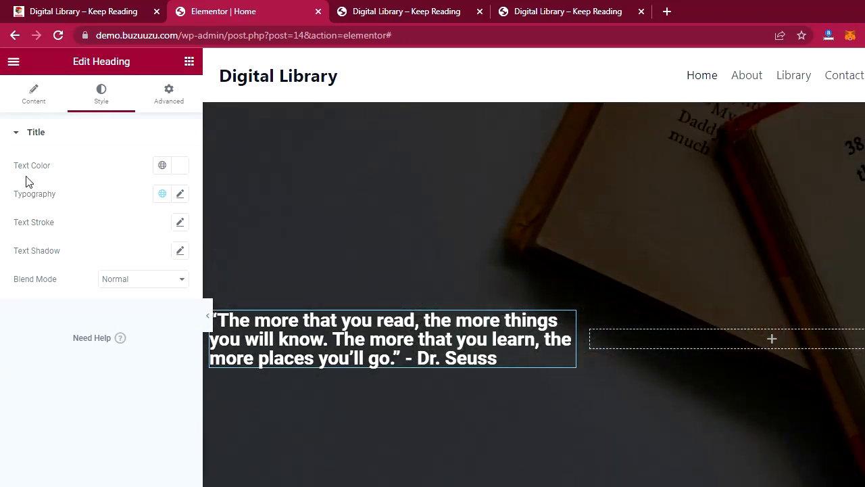
{"action": "left_click", "coordinate": [180, 193]}
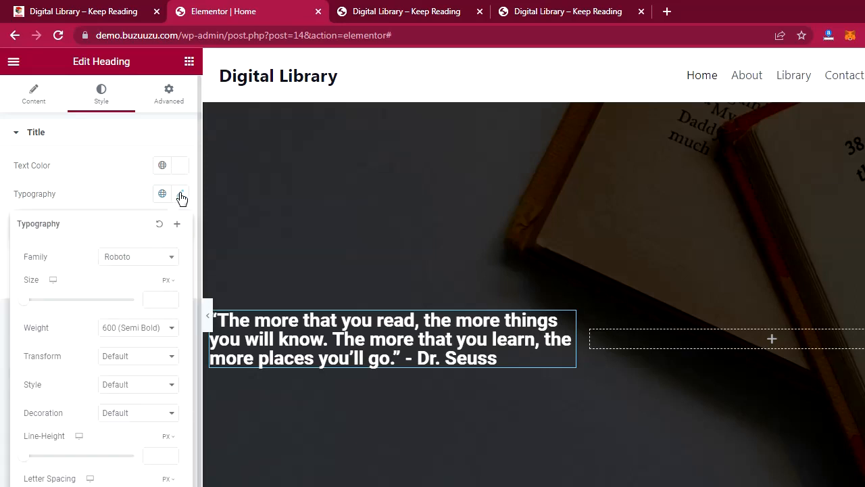
{"action": "left_click", "coordinate": [141, 259]}
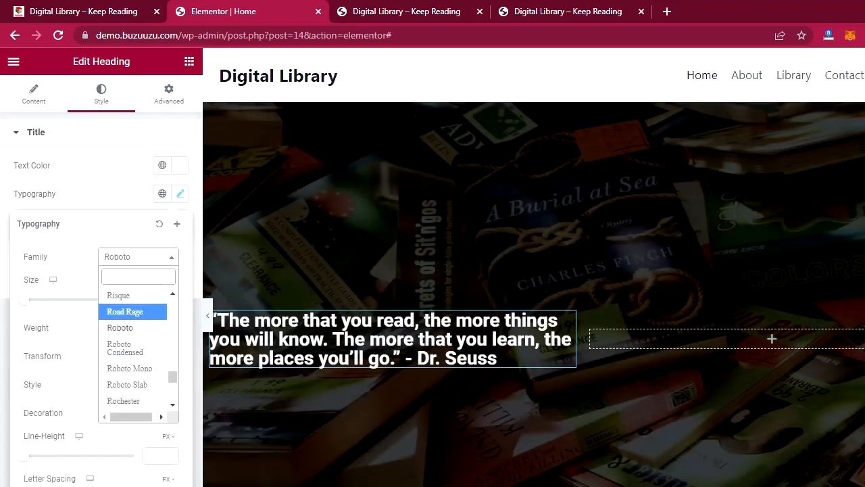
{"action": "key", "text": "alt+Tab"}
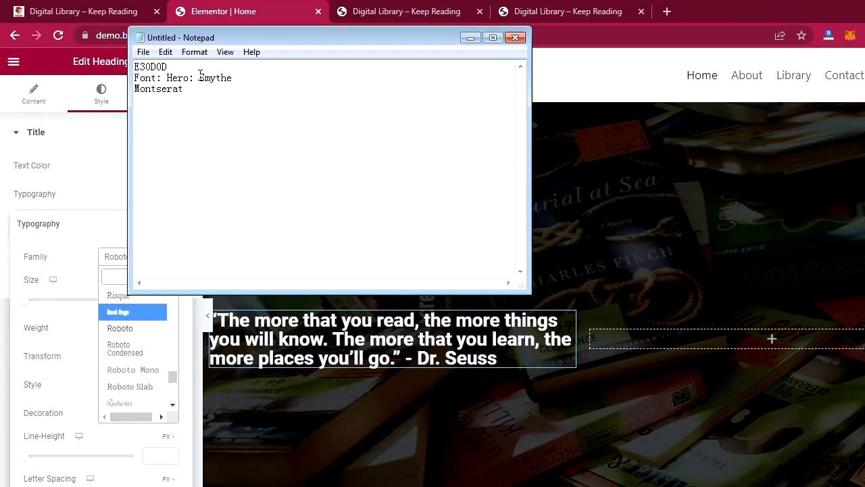
{"action": "left_click", "coordinate": [110, 274]}
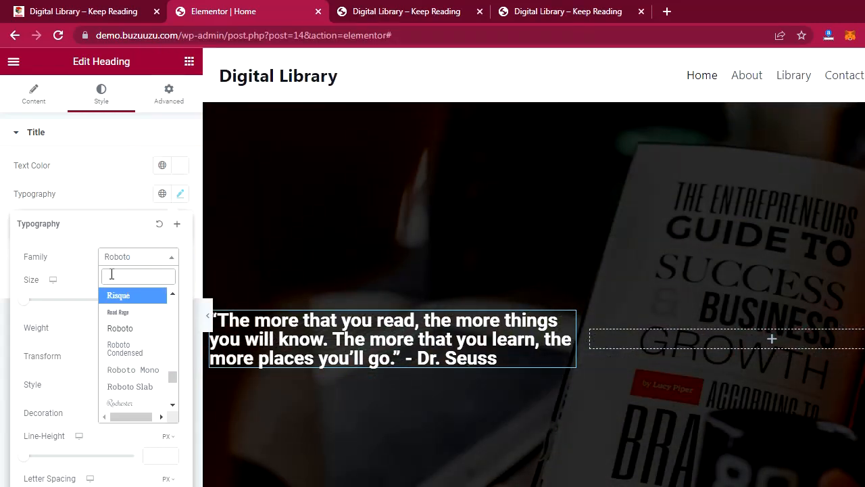
{"action": "type", "text": "smy"}
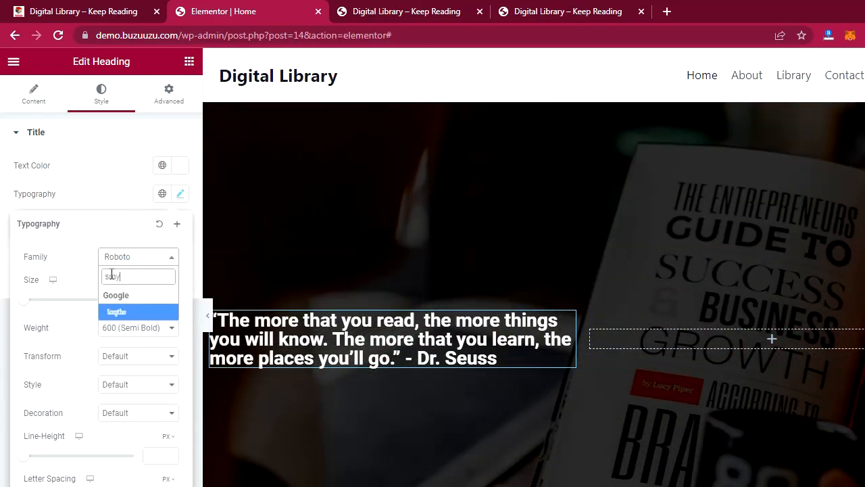
{"action": "left_click", "coordinate": [131, 312]}
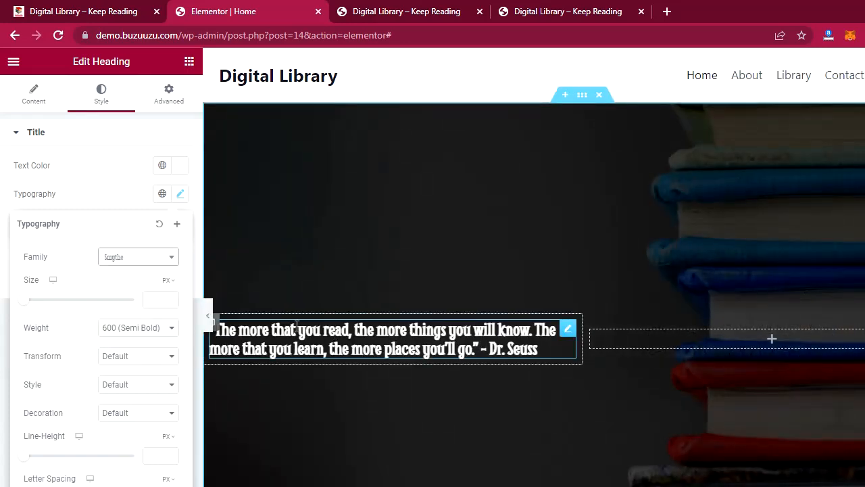
Try a font size of 55 px on the quote heading, and settle on 45 px
{"action": "left_click", "coordinate": [152, 297]}
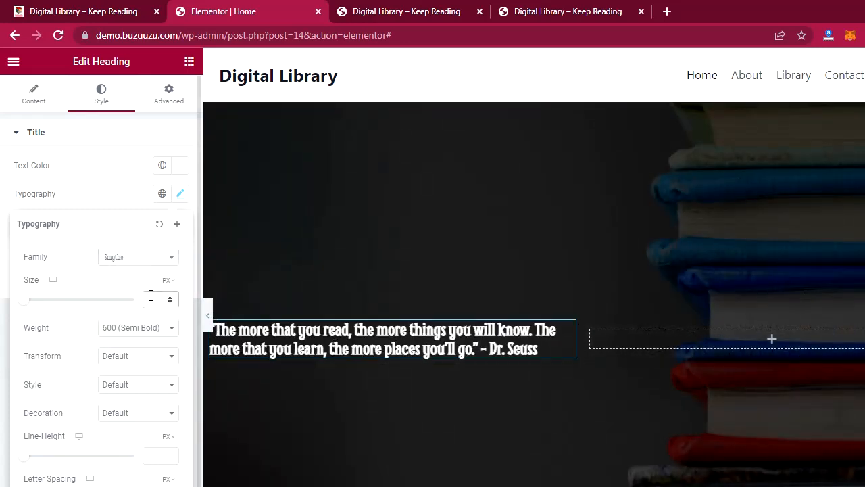
{"action": "type", "text": "55"}
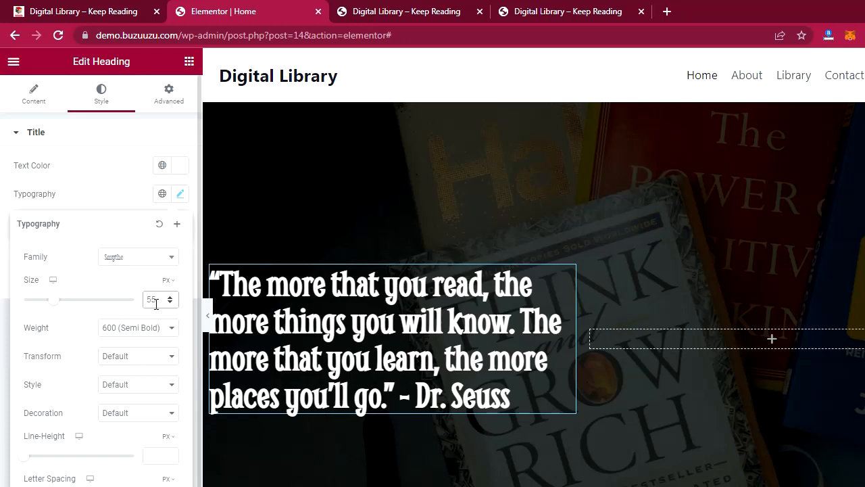
{"action": "key", "text": "BackSpace"}
{"action": "key", "text": "BackSpace"}
{"action": "type", "text": "45"}
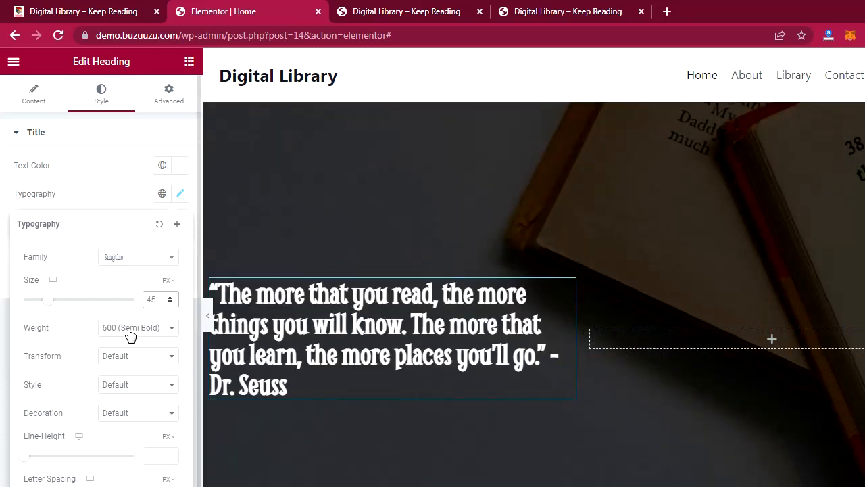
Set the quote heading's font weight to 400 (Normal) and preview the hero without the editing panel
{"action": "left_click", "coordinate": [130, 330]}
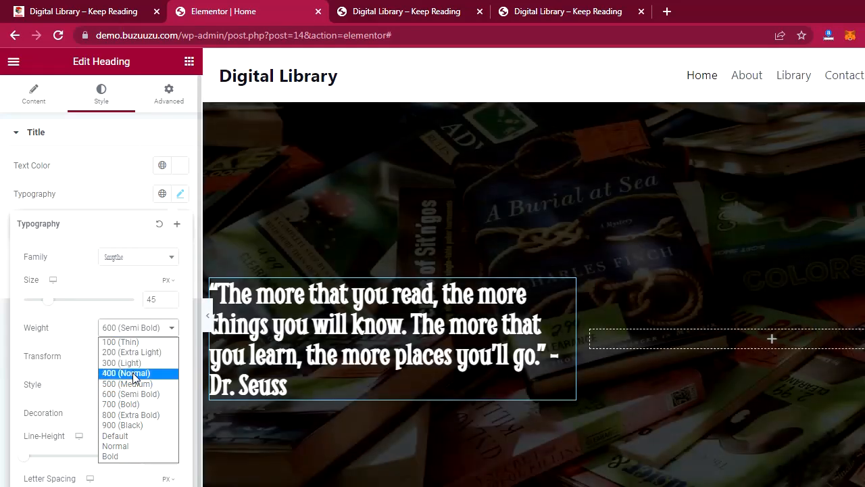
{"action": "left_click", "coordinate": [133, 373]}
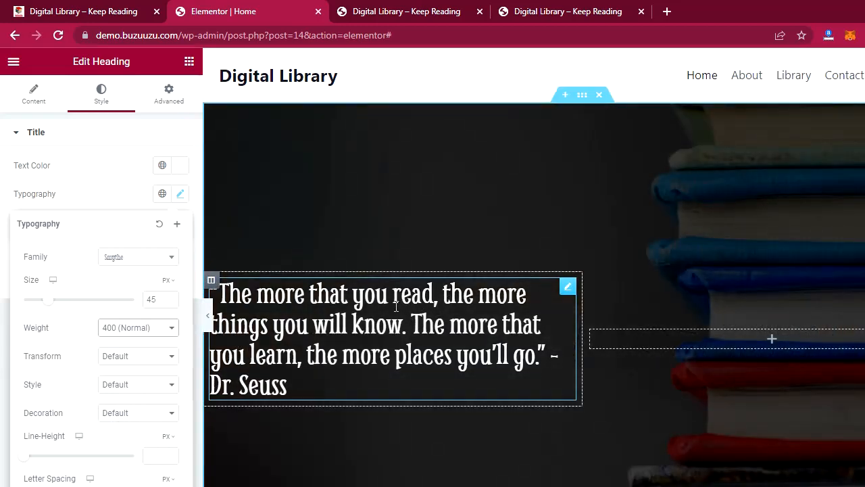
{"action": "left_click", "coordinate": [207, 316]}
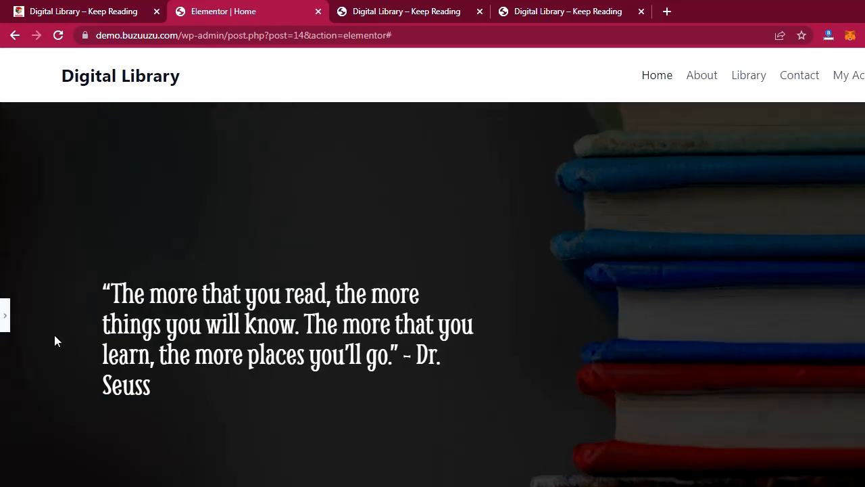
{"action": "left_click", "coordinate": [5, 315]}
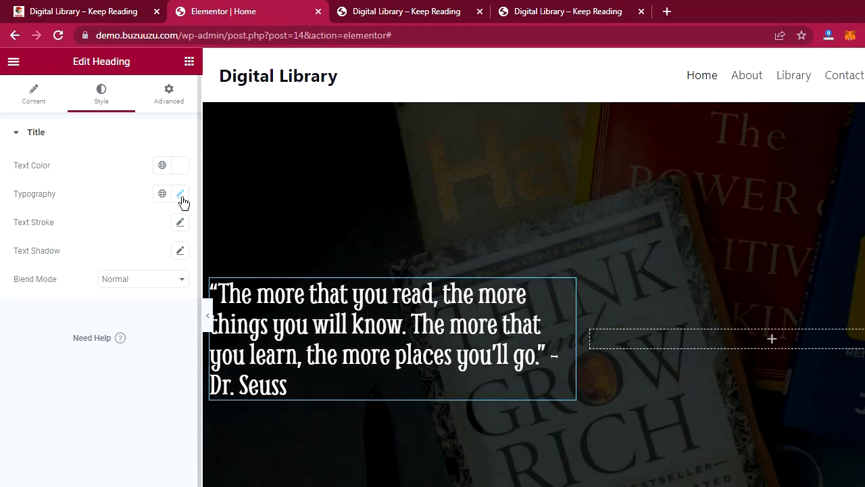
Try a font size of 47 px on the quote heading and preview the hero at full width
{"action": "left_click", "coordinate": [181, 195]}
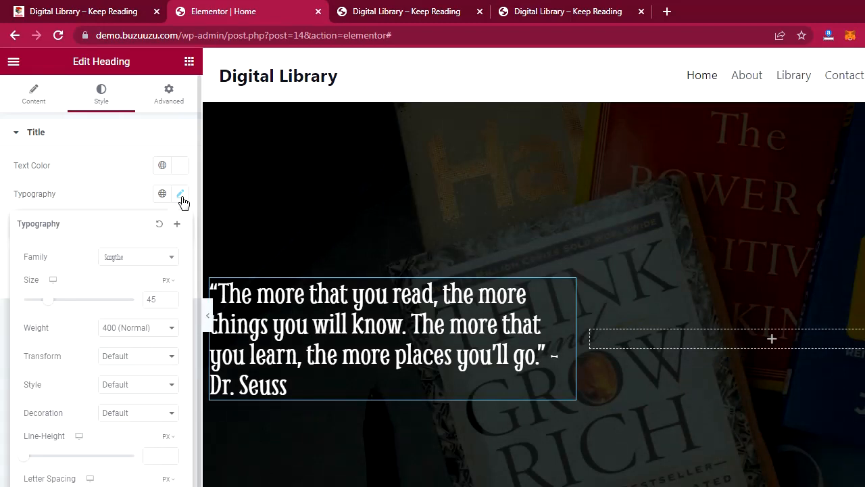
{"action": "left_click", "coordinate": [170, 298]}
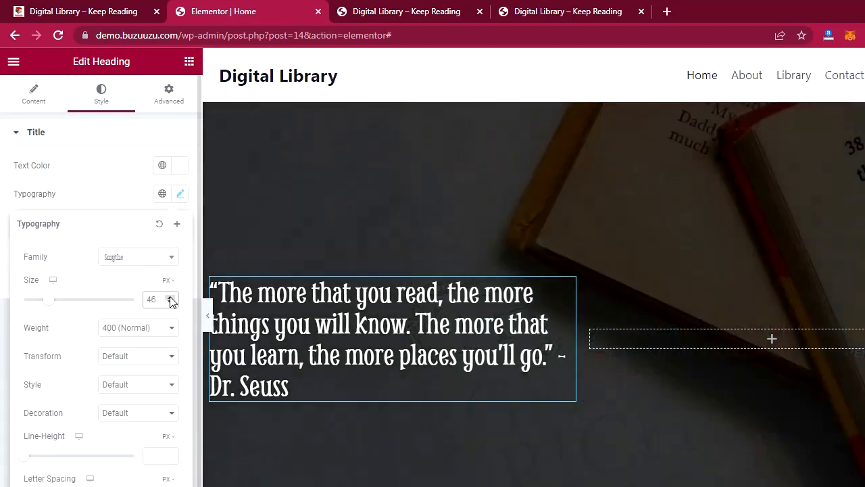
{"action": "left_click", "coordinate": [169, 298]}
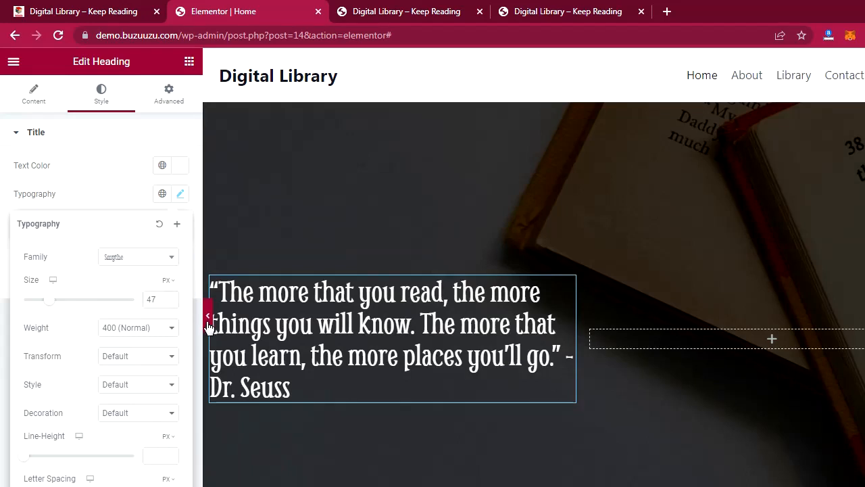
{"action": "left_click", "coordinate": [208, 324]}
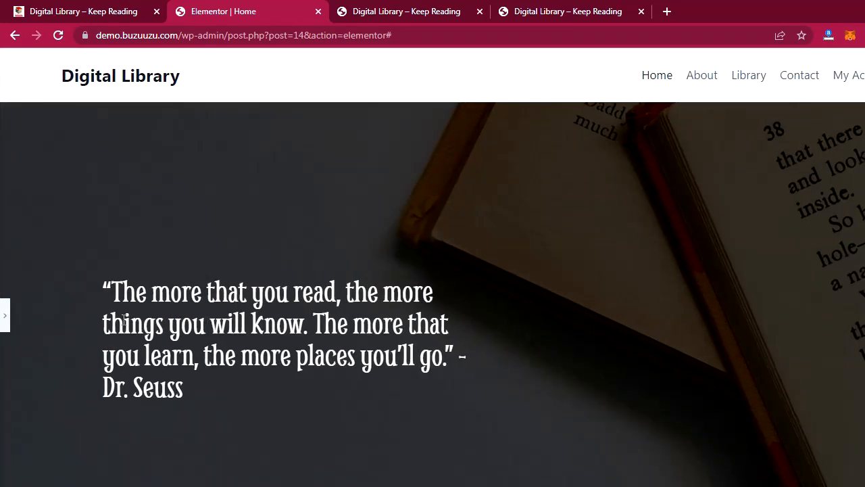
{"action": "left_click", "coordinate": [6, 316]}
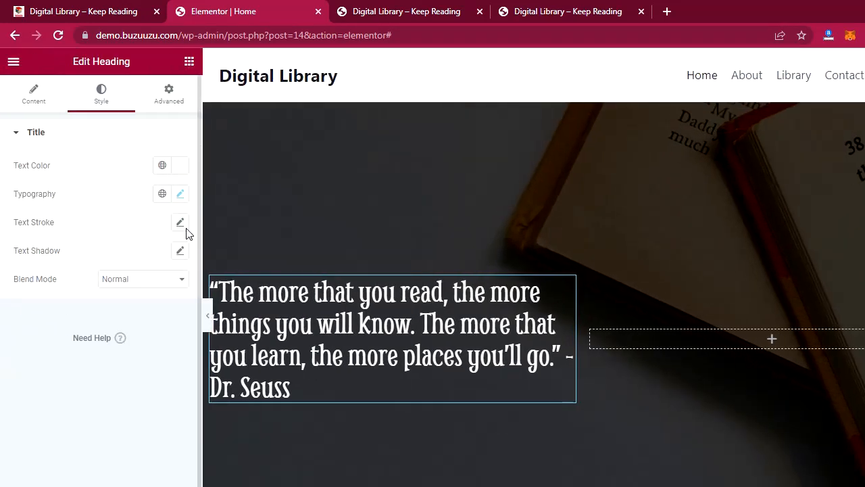
Reduce the quote heading's font size to 43 px and check its line breaks in the full-width preview
{"action": "left_click", "coordinate": [180, 194]}
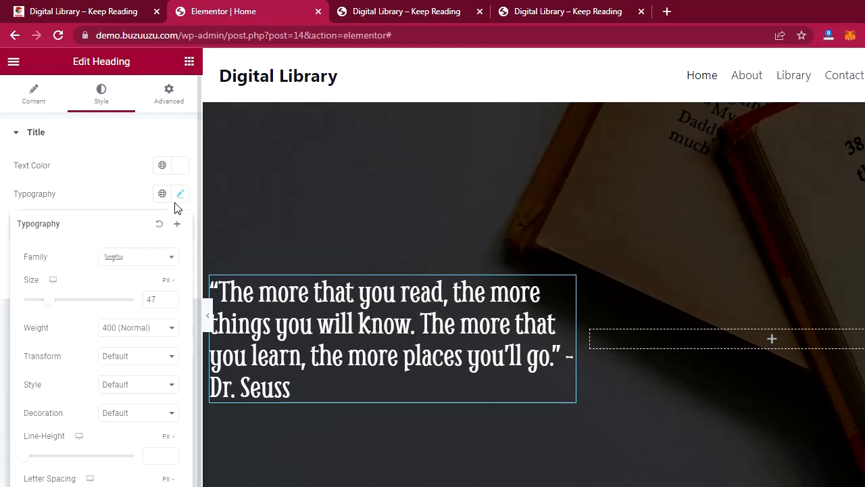
{"action": "left_click", "coordinate": [169, 302]}
{"action": "left_click", "coordinate": [170, 302]}
{"action": "left_click", "coordinate": [169, 302]}
{"action": "left_click", "coordinate": [169, 303]}
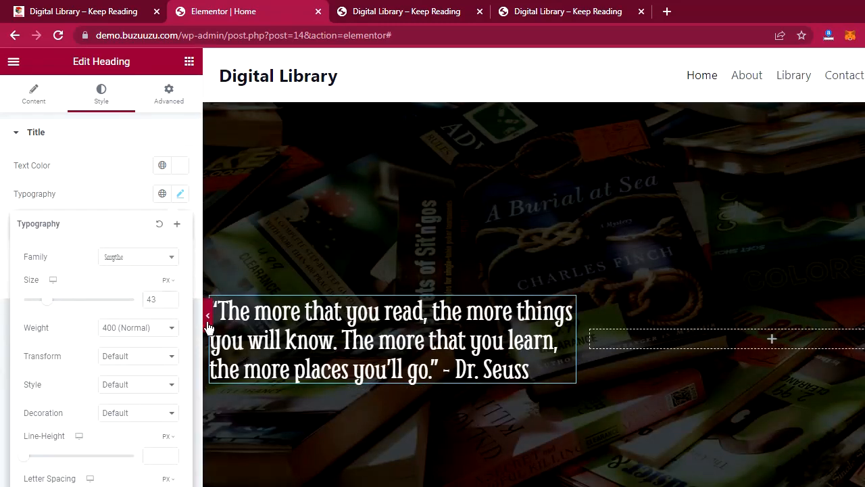
{"action": "left_click", "coordinate": [208, 327]}
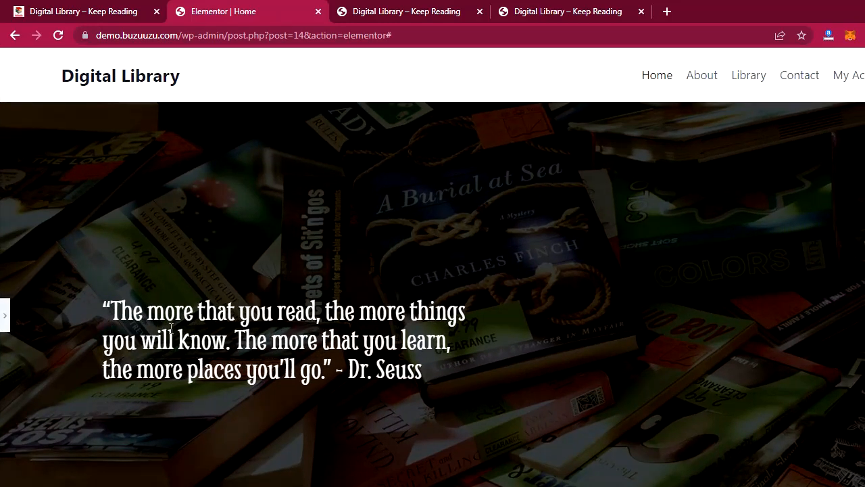
{"action": "left_click", "coordinate": [5, 315]}
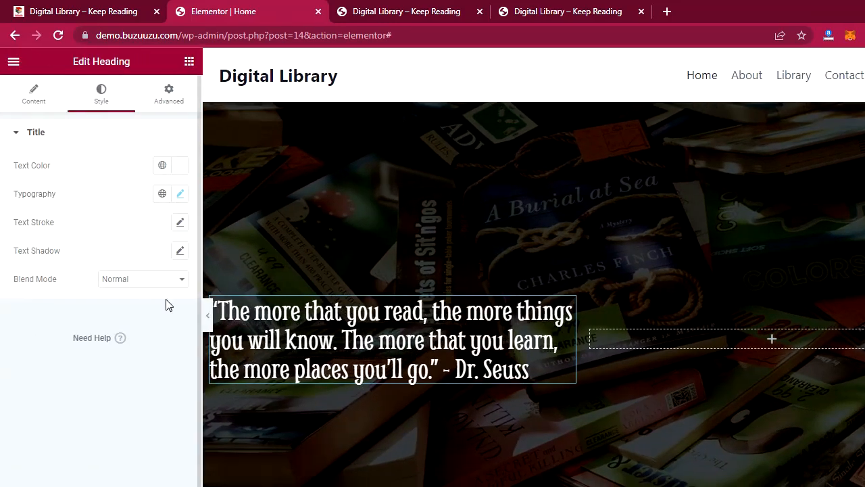
{"action": "left_click", "coordinate": [180, 194]}
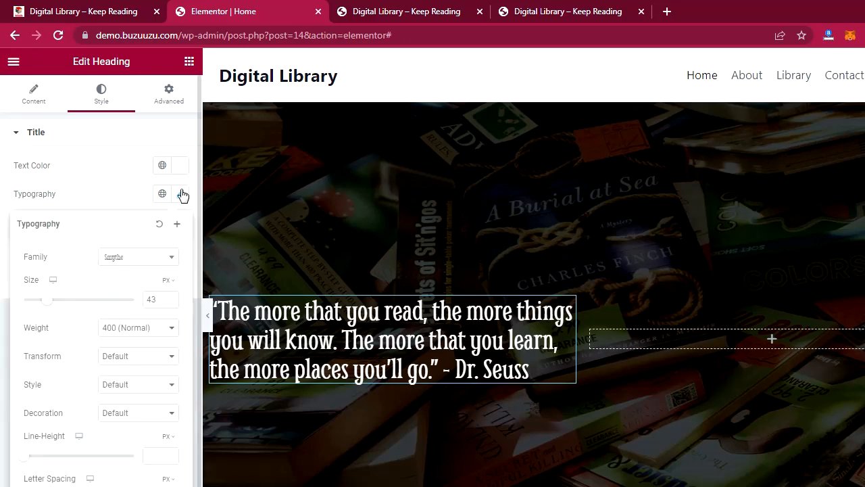
{"action": "left_click", "coordinate": [182, 195]}
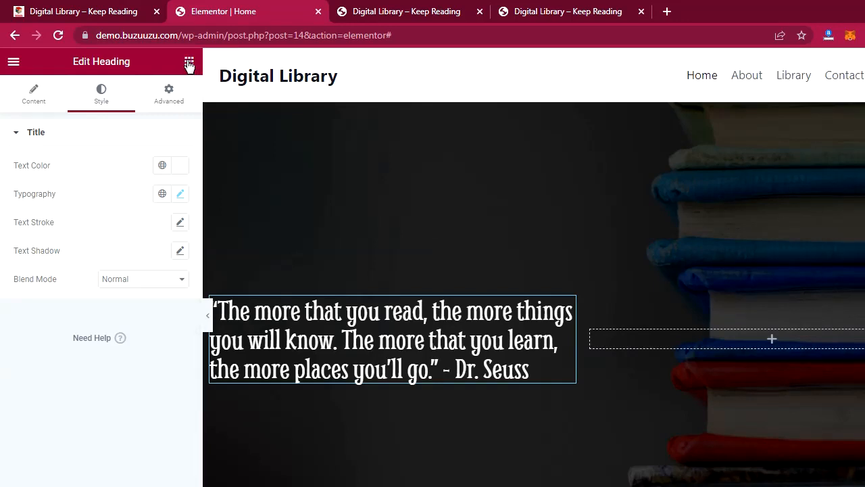
Add a Button widget below the quote heading and label it "Read A Book", as on the finished site
{"action": "left_click", "coordinate": [190, 63]}
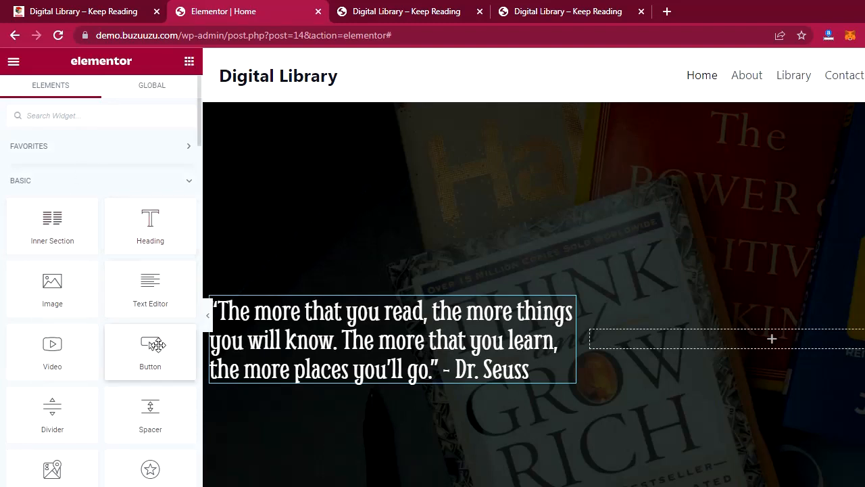
{"action": "left_click_drag", "start_coordinate": [156, 345], "coordinate": [301, 356]}
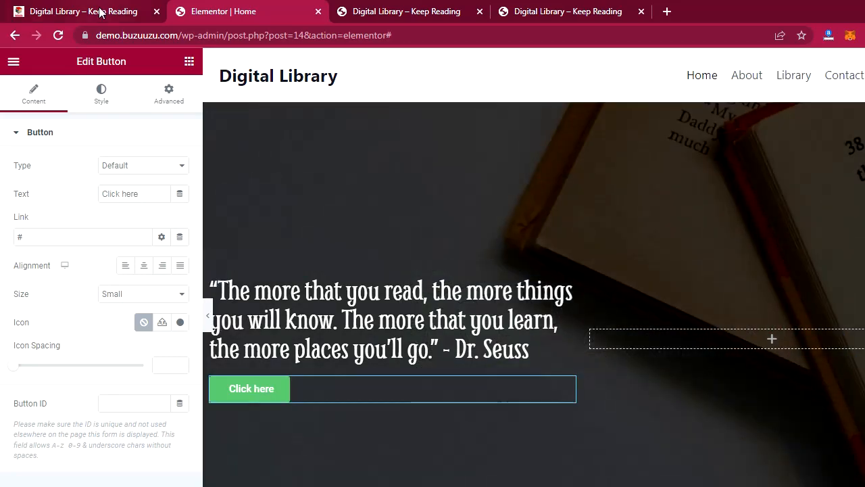
{"action": "left_click", "coordinate": [102, 11]}
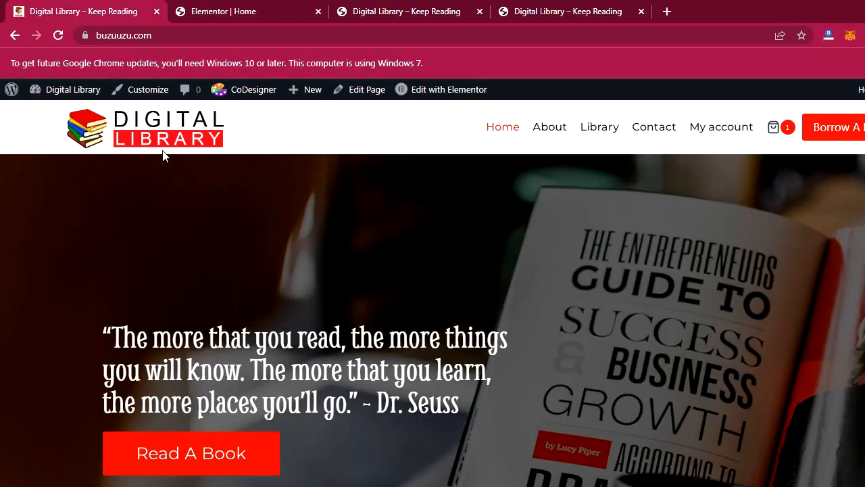
{"action": "left_click", "coordinate": [216, 12]}
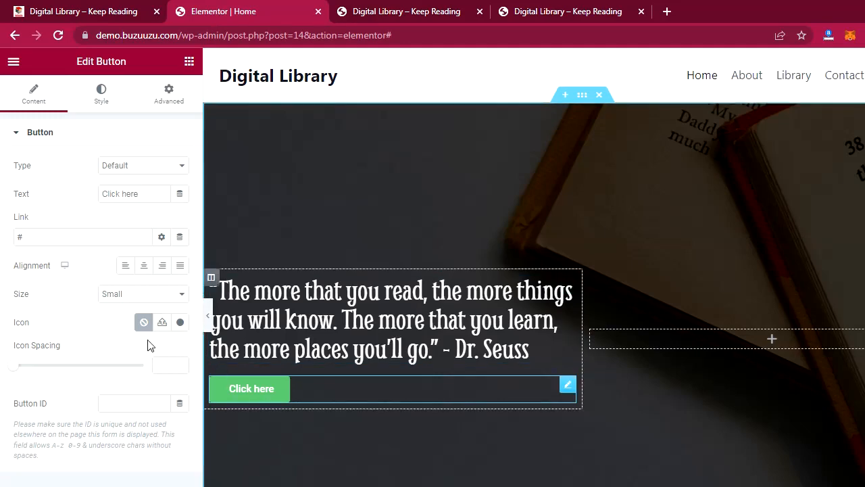
{"action": "left_click_drag", "start_coordinate": [144, 193], "coordinate": [87, 199]}
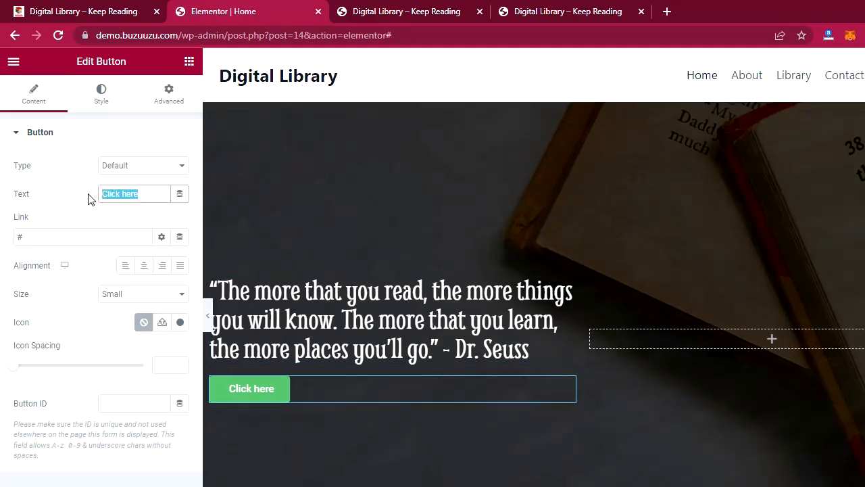
{"action": "type", "text": "Read A Book"}
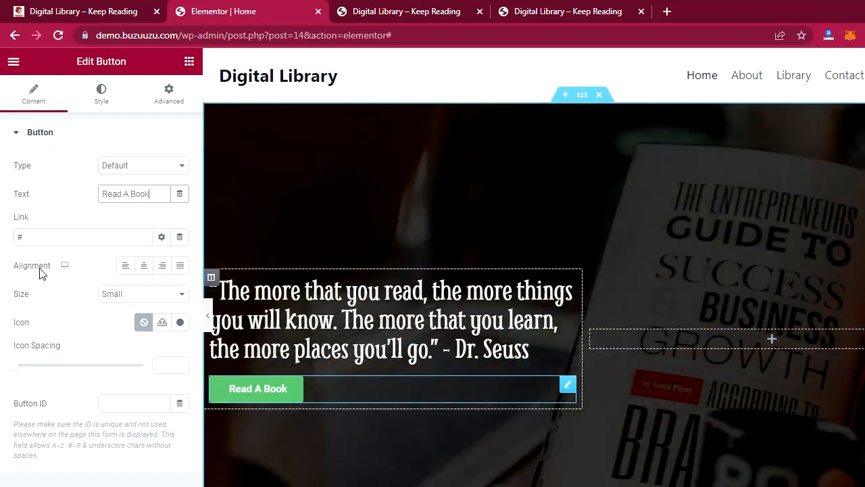
Link the Read A Book button to the site's Library page
{"action": "left_click", "coordinate": [15, 233]}
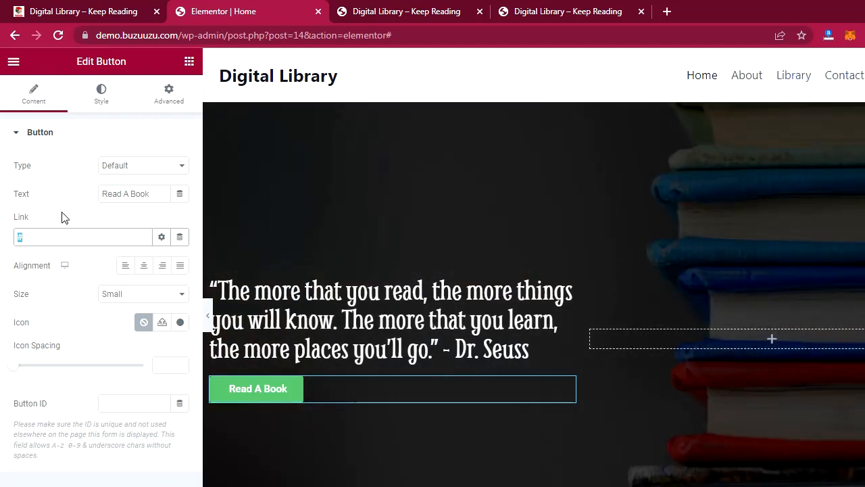
{"action": "type", "text": "s"}
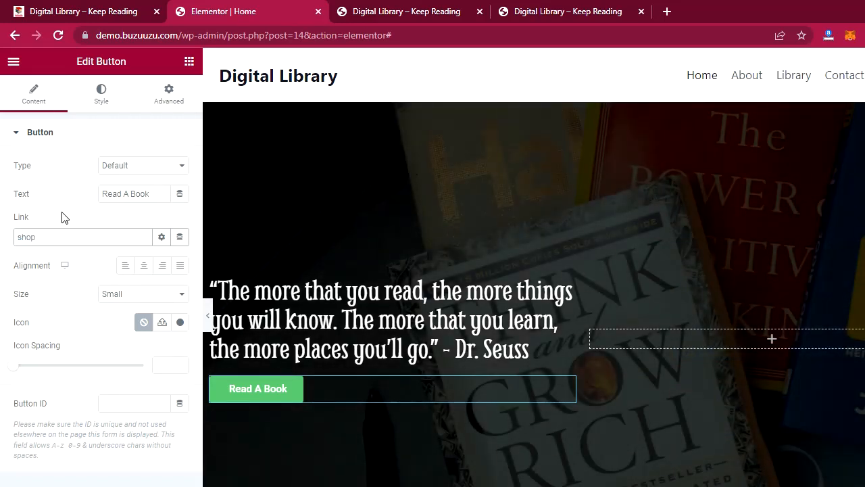
{"action": "key", "text": "BackSpace"}
{"action": "type", "text": "library"}
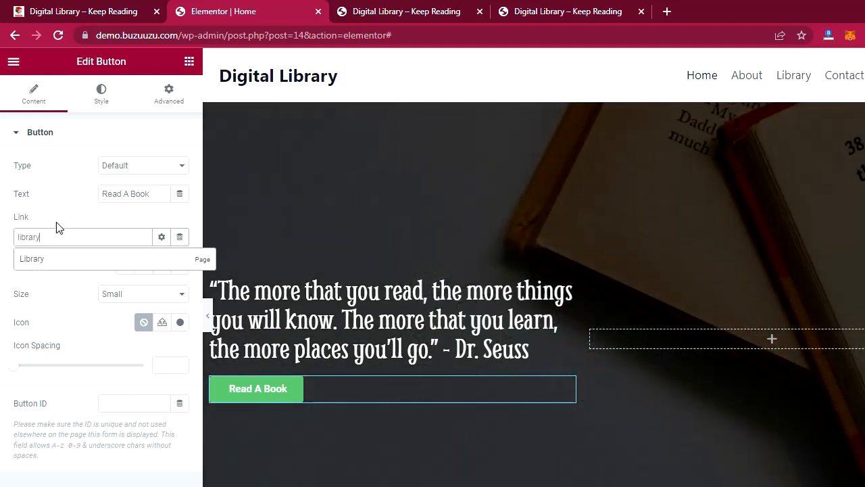
{"action": "left_click", "coordinate": [35, 265]}
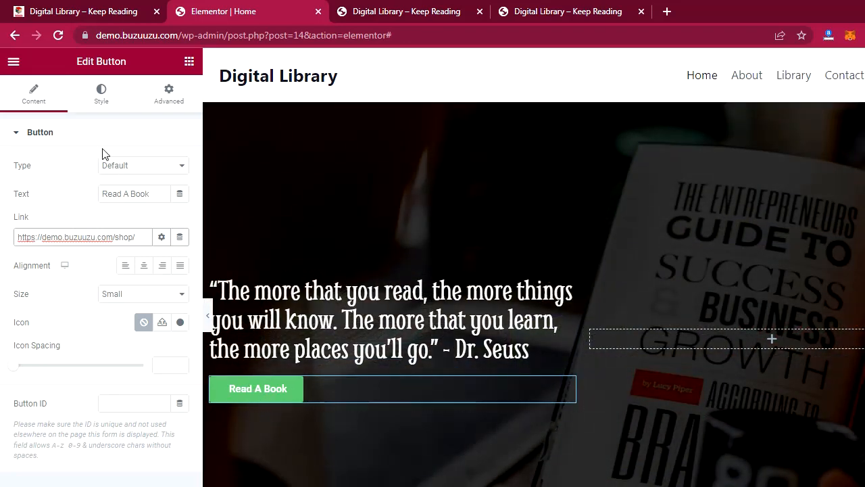
Set the Read A Book button's font family to Montserrat
{"action": "left_click", "coordinate": [104, 100]}
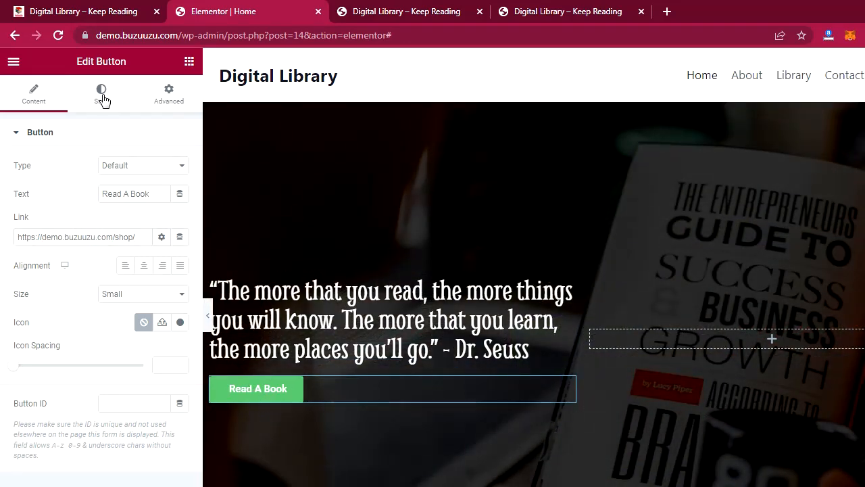
{"action": "left_click", "coordinate": [102, 100]}
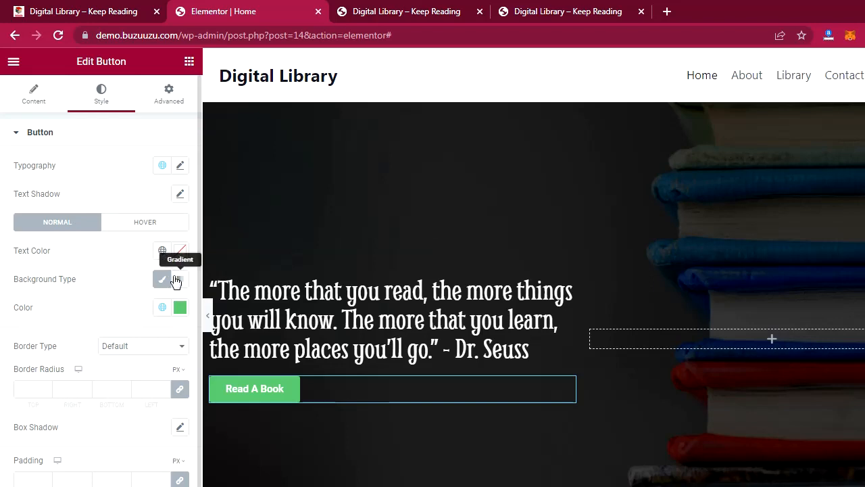
{"action": "left_click", "coordinate": [180, 167]}
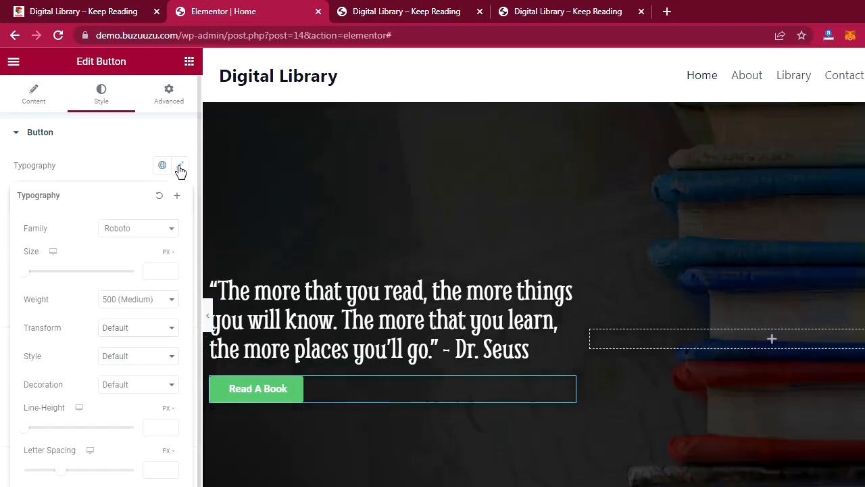
{"action": "left_click", "coordinate": [135, 231]}
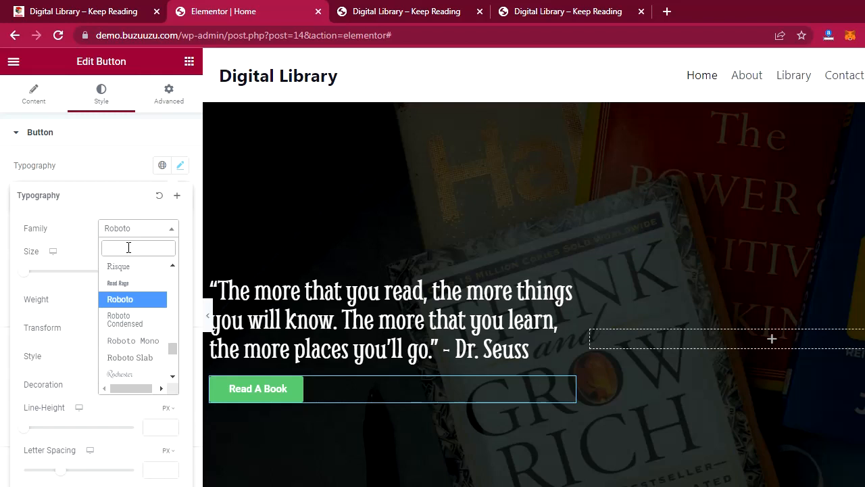
{"action": "type", "text": "monts"}
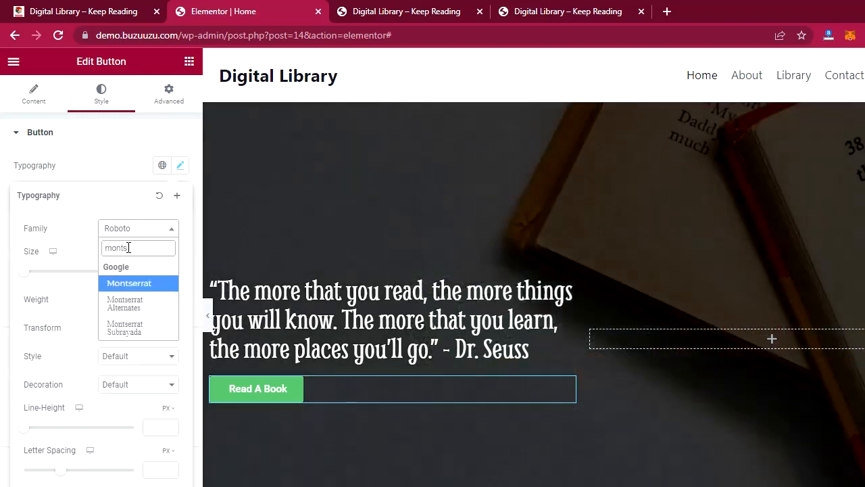
{"action": "left_click", "coordinate": [153, 284]}
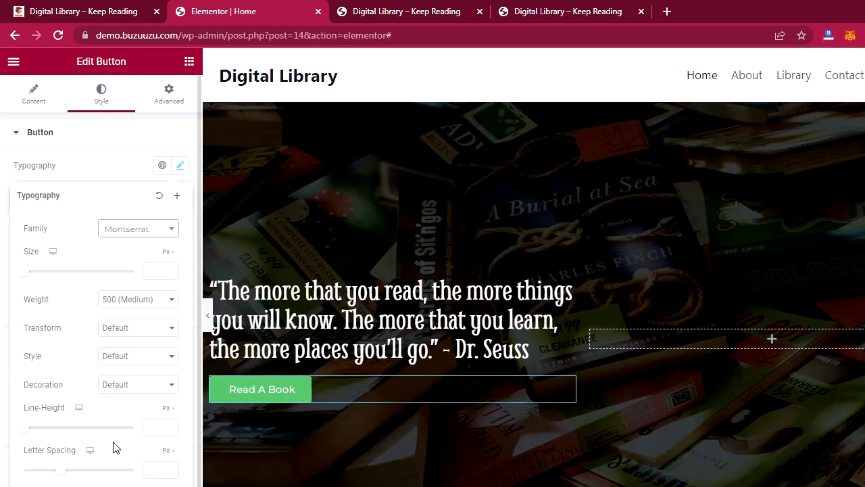
{"action": "left_click", "coordinate": [102, 169]}
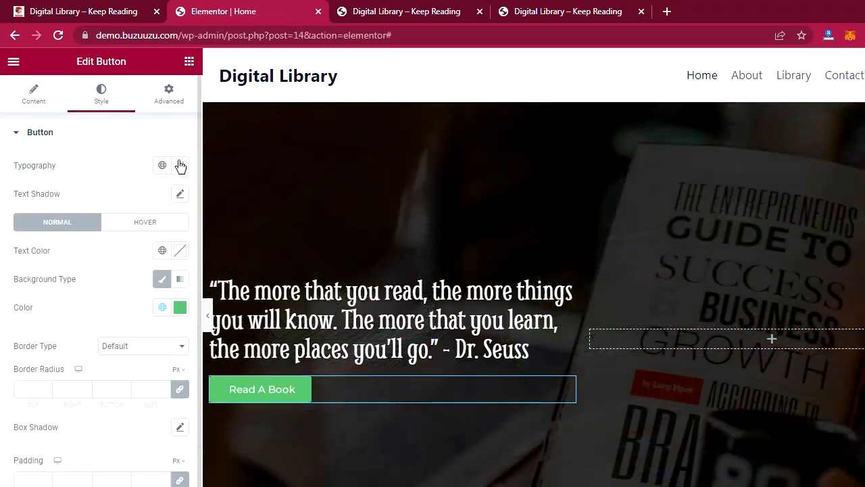
Set the Read A Book button's font size to 18 px and its weight to 600 (Semi Bold)
{"action": "left_click", "coordinate": [179, 165]}
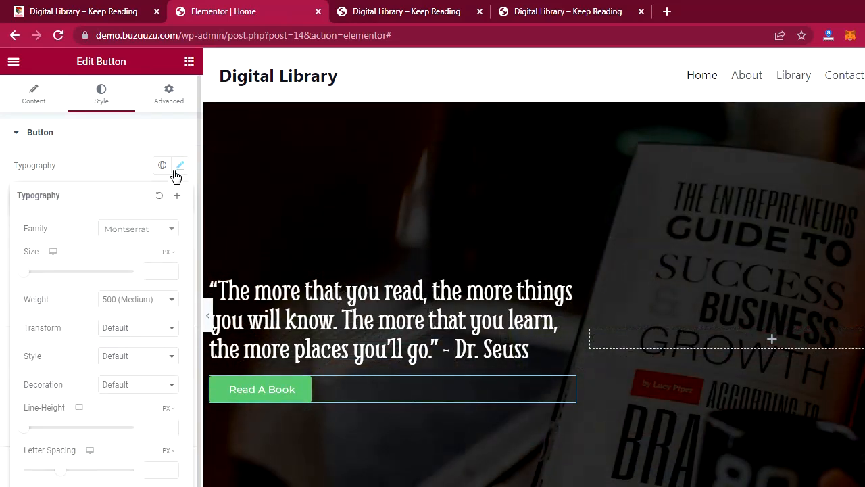
{"action": "left_click", "coordinate": [152, 271]}
{"action": "type", "text": "18"}
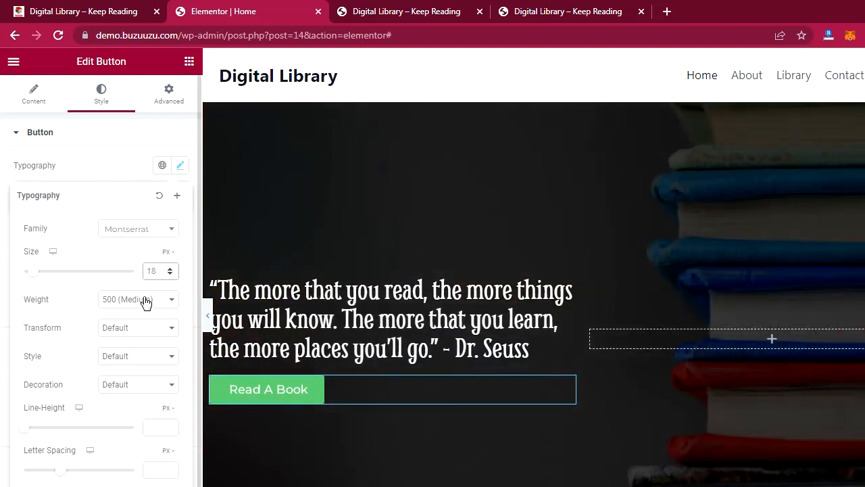
{"action": "left_click", "coordinate": [145, 301]}
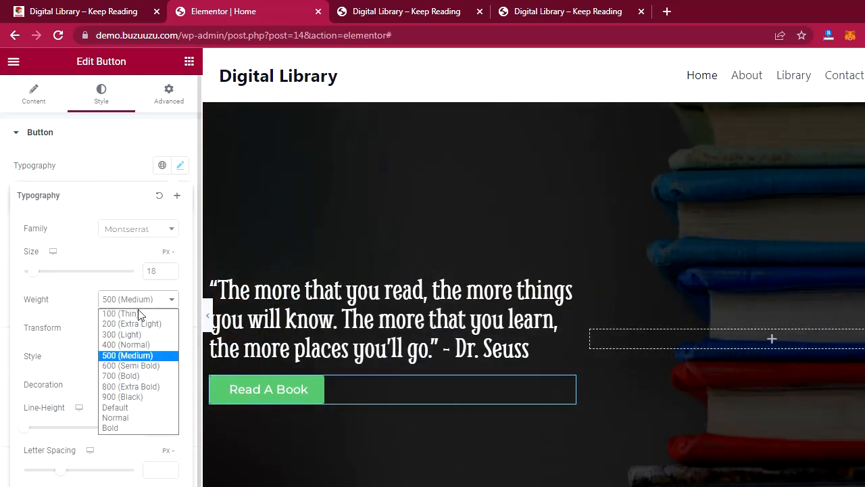
{"action": "left_click", "coordinate": [127, 365]}
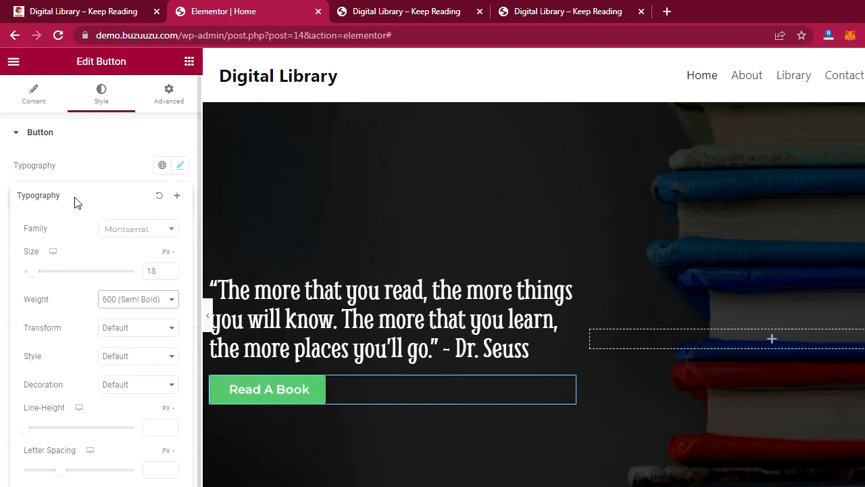
{"action": "left_click", "coordinate": [97, 169]}
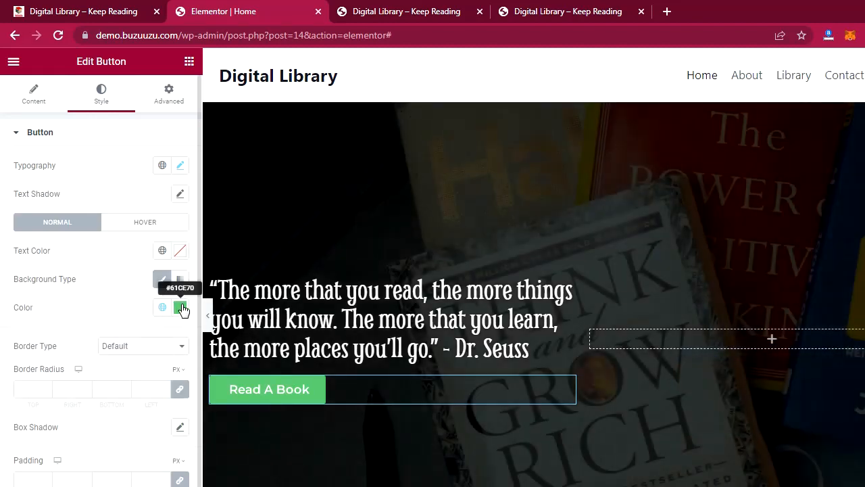
Copy the hex code E30D0D from the Notepad notes and apply it as the Read A Book button's background color
{"action": "left_click", "coordinate": [177, 311]}
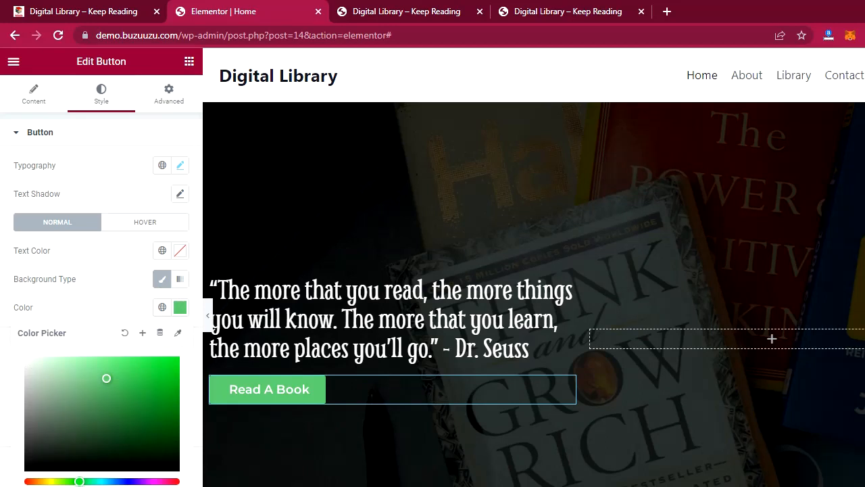
{"action": "key", "text": "alt+Tab"}
{"action": "left_click_drag", "start_coordinate": [173, 67], "coordinate": [135, 67]}
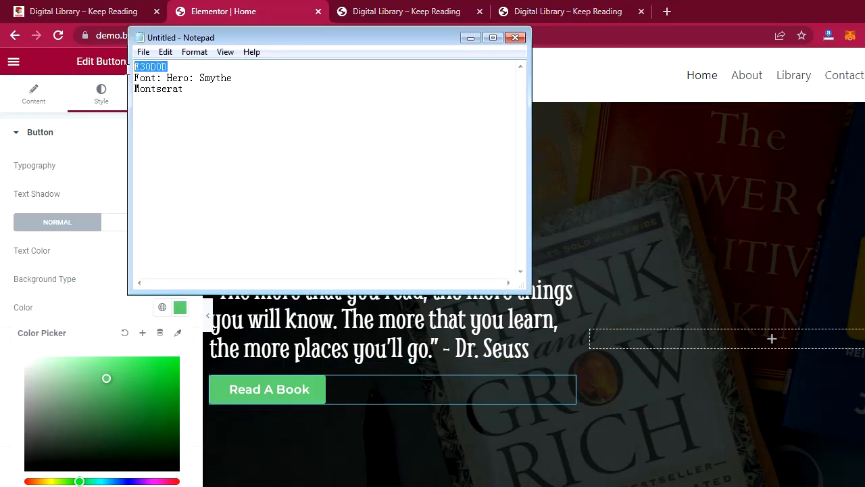
{"action": "right_click", "coordinate": [139, 68]}
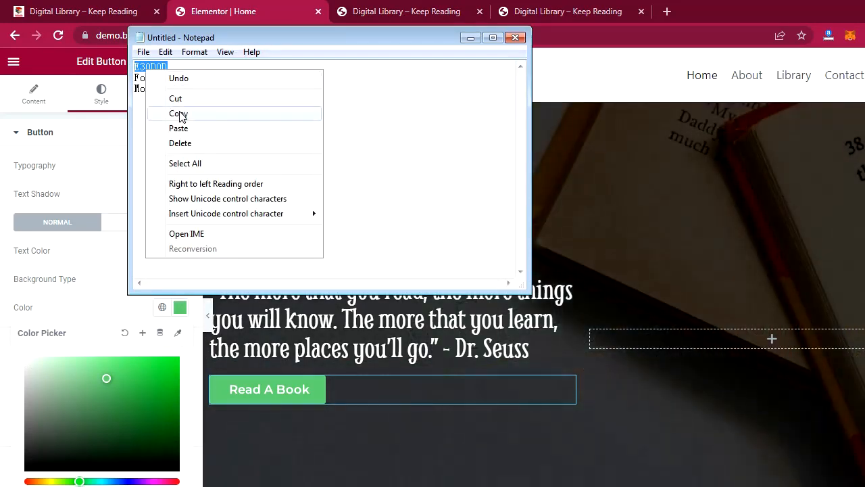
{"action": "left_click", "coordinate": [179, 114]}
{"action": "key", "text": "alt+Tab"}
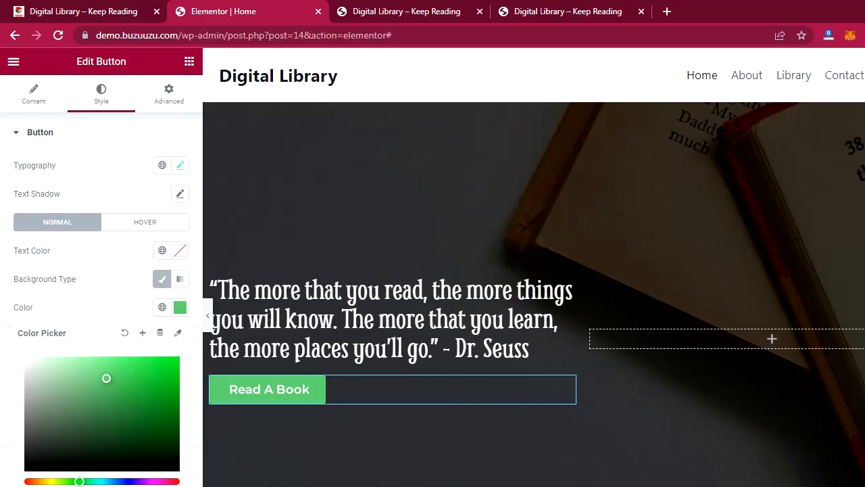
{"action": "key", "text": "ctrl+v"}
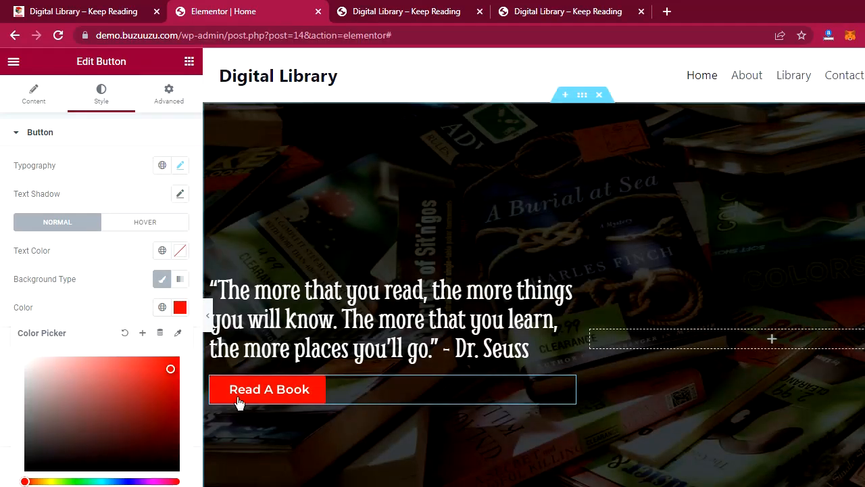
{"action": "left_click", "coordinate": [93, 305]}
Check the finished site's button, then unlink the Read A Book button's padding values and set top and bottom padding to 15 px
{"action": "scroll", "coordinate": [138, 369], "scroll_direction": "down", "scroll_amount": 1}
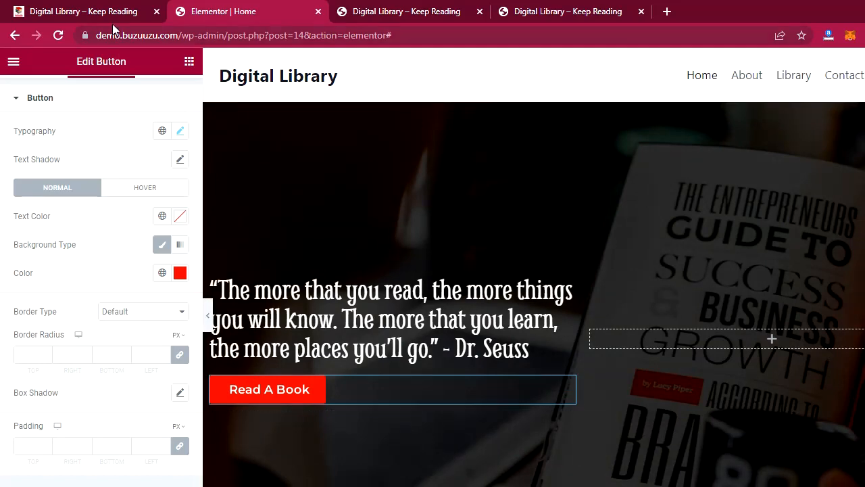
{"action": "left_click", "coordinate": [115, 18]}
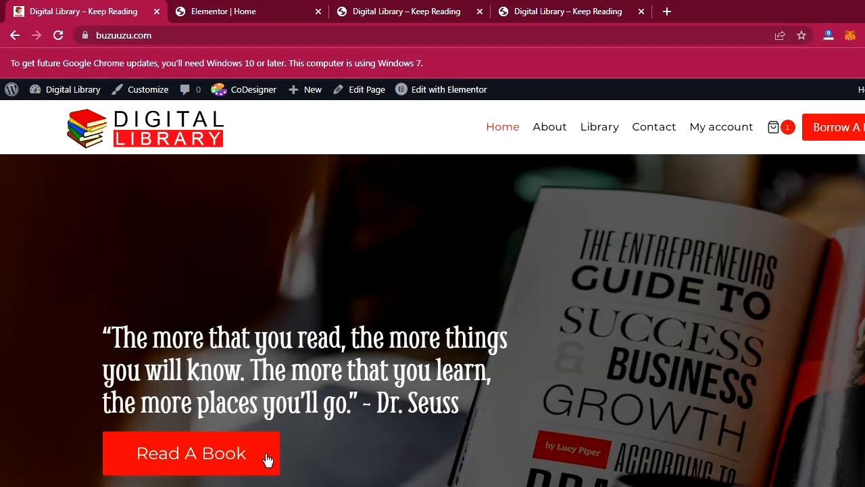
{"action": "left_click", "coordinate": [221, 12]}
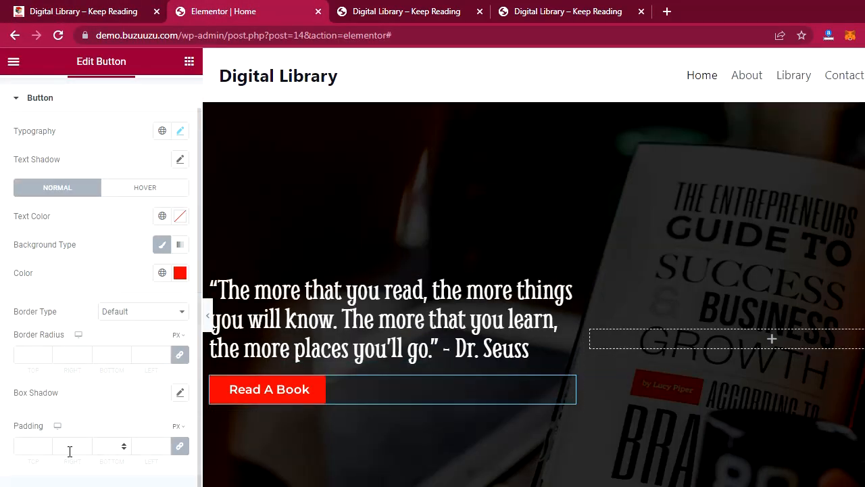
{"action": "left_click", "coordinate": [183, 448]}
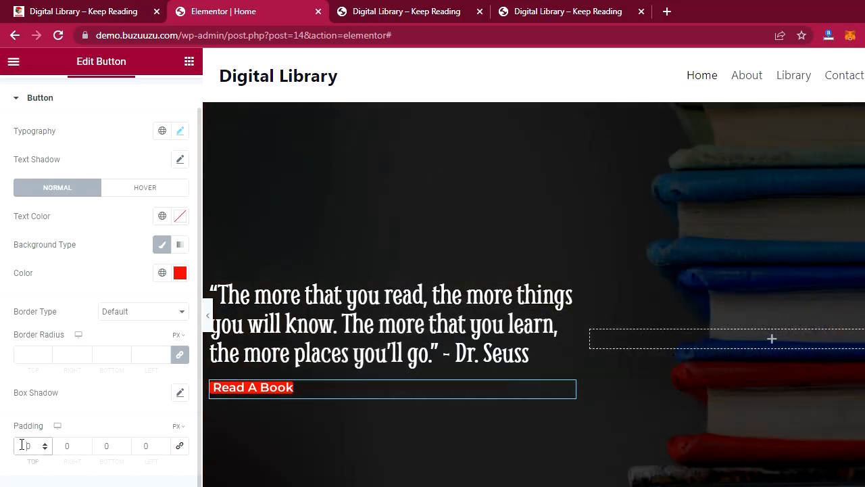
{"action": "type", "text": "15"}
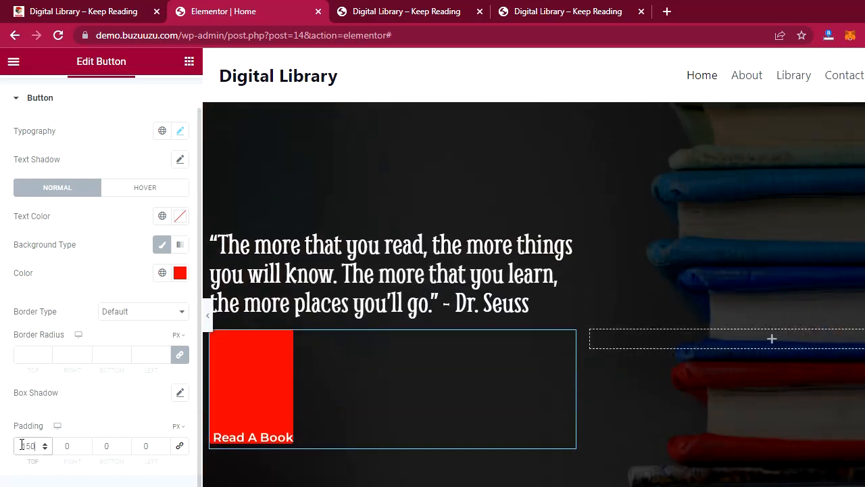
{"action": "key", "text": "BackSpace"}
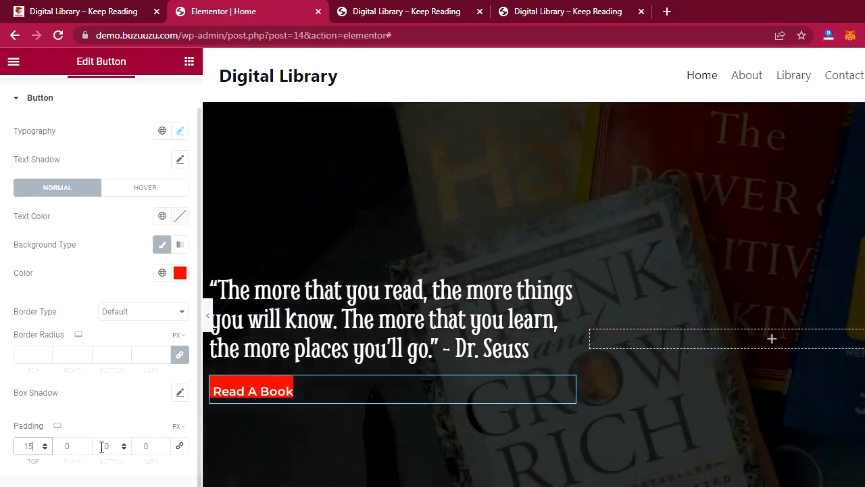
{"action": "left_click", "coordinate": [100, 446]}
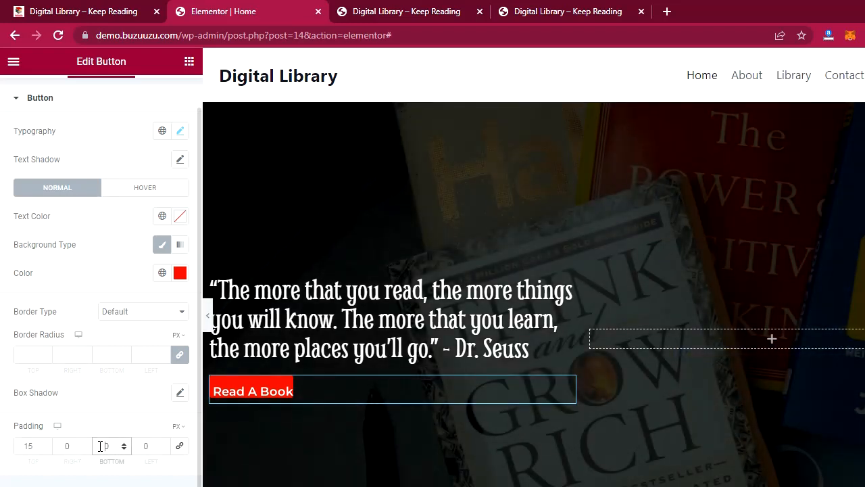
{"action": "type", "text": "15"}
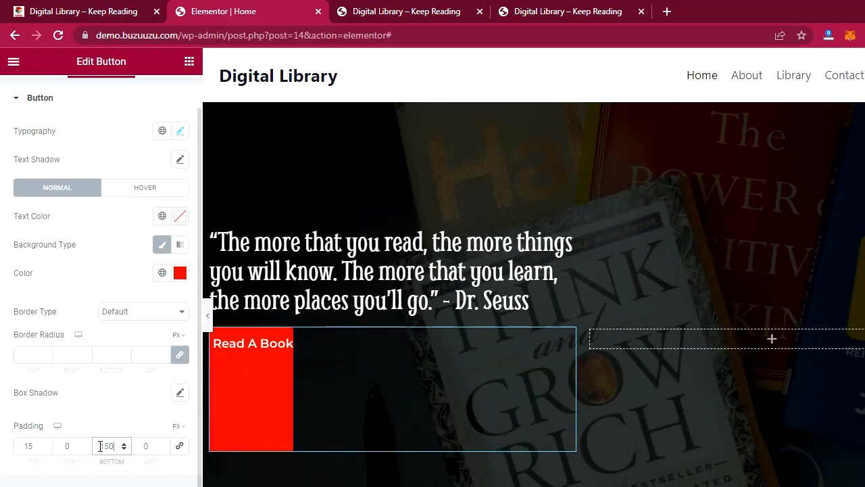
{"action": "key", "text": "BackSpace"}
Set the Read A Book button's right and left padding to 40 px each
{"action": "left_click", "coordinate": [62, 446]}
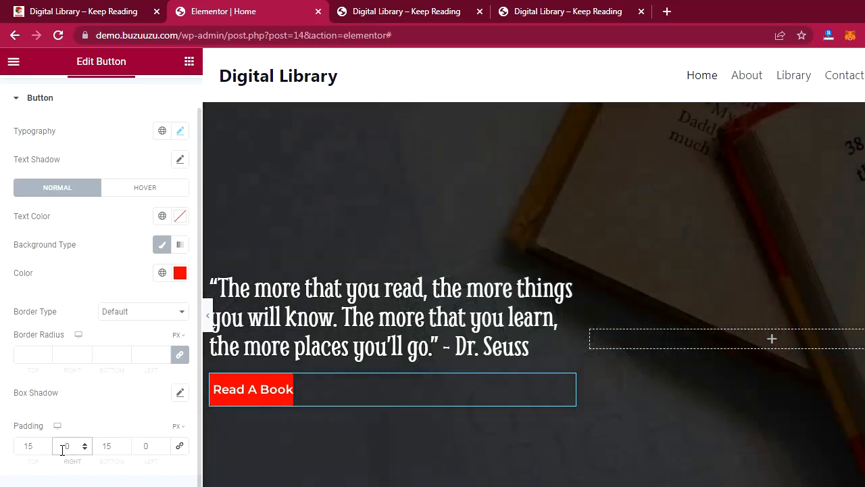
{"action": "type", "text": "2"}
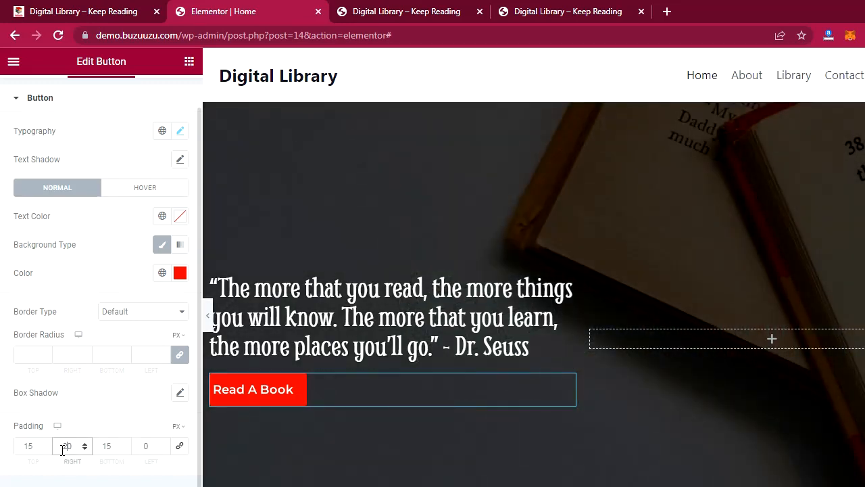
{"action": "key", "text": "BackSpace"}
{"action": "type", "text": "4"}
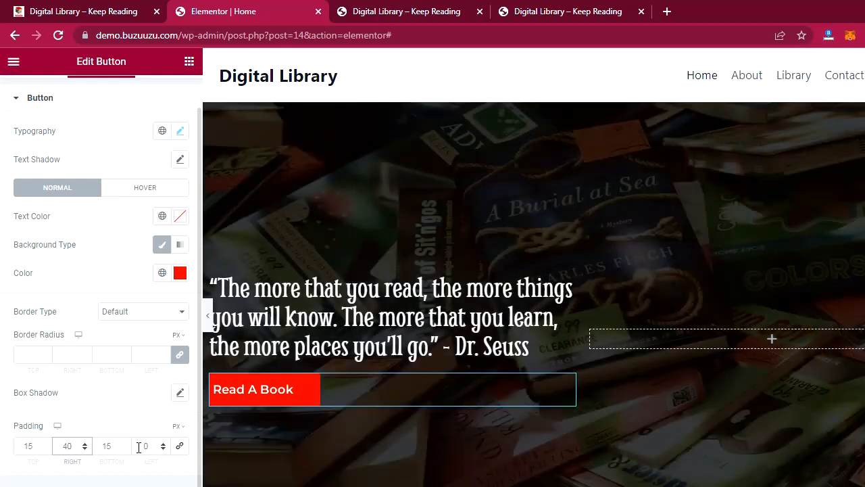
{"action": "left_click", "coordinate": [139, 447]}
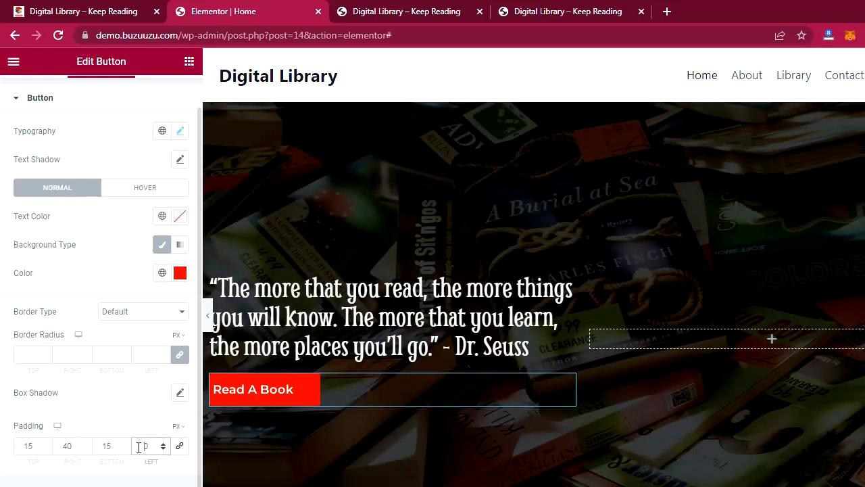
{"action": "type", "text": "4"}
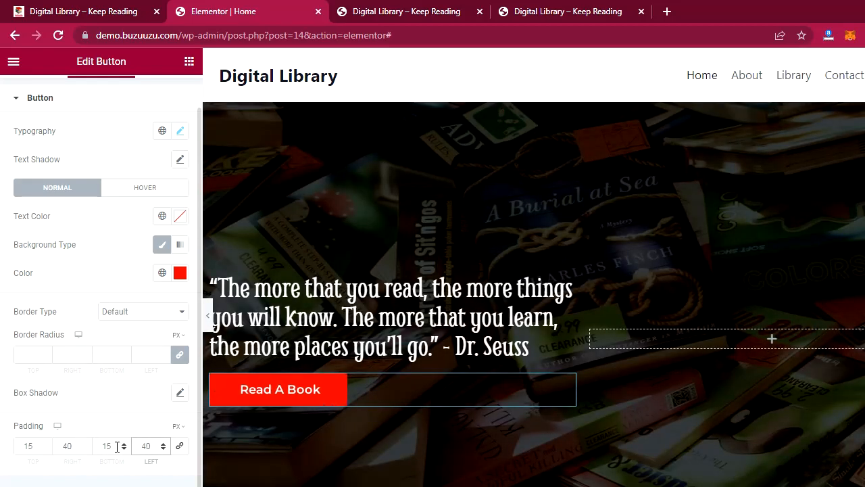
Increase the Read A Book button's top and bottom padding to 20 px each
{"action": "double_click", "coordinate": [28, 446]}
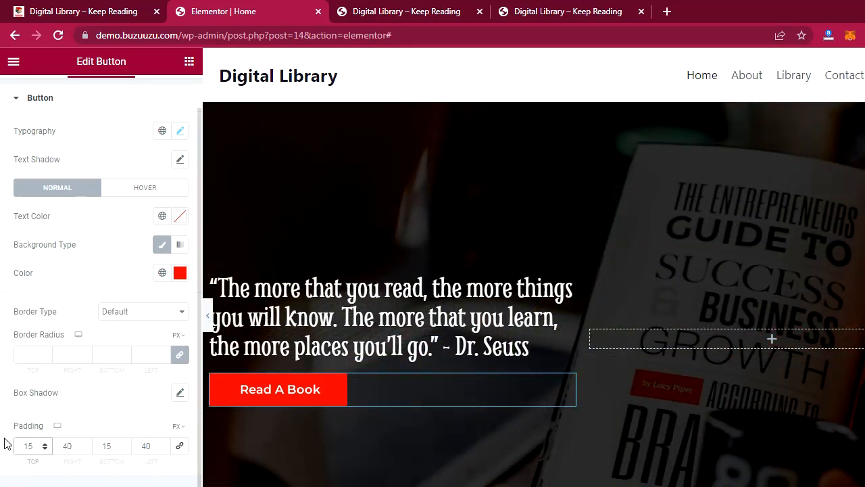
{"action": "type", "text": "020"}
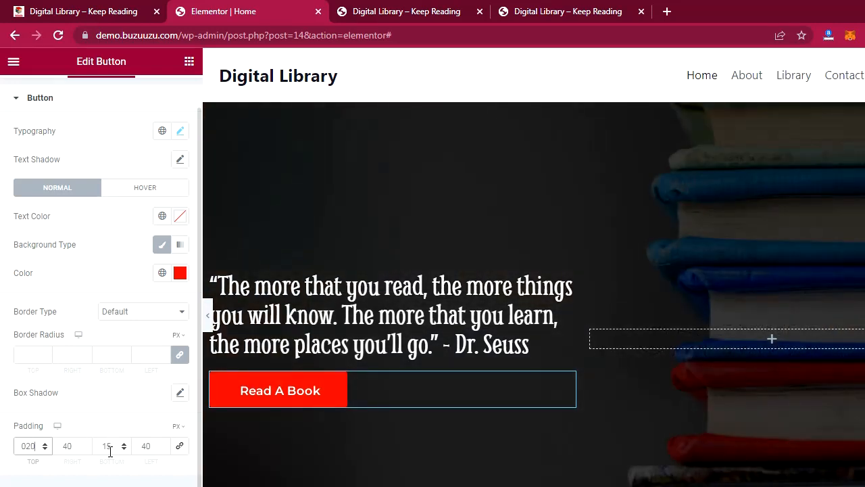
{"action": "double_click", "coordinate": [108, 447]}
{"action": "type", "text": "20"}
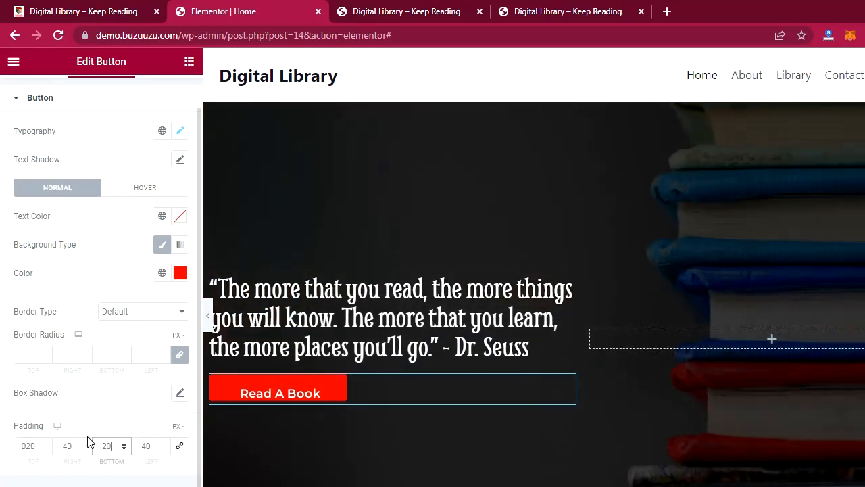
{"action": "left_click", "coordinate": [27, 447]}
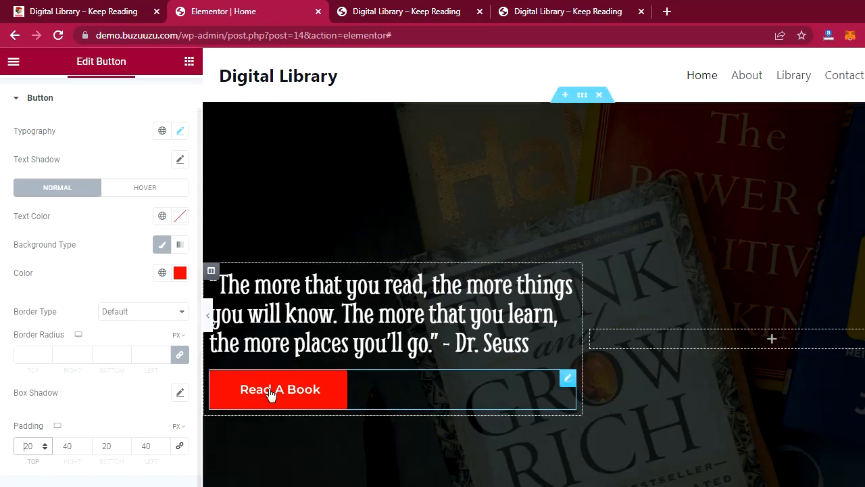
Change the Read A Book button's font weight to 400 (Normal) and raise its font size to 23 px
{"action": "scroll", "coordinate": [131, 270], "scroll_direction": "up", "scroll_amount": 1}
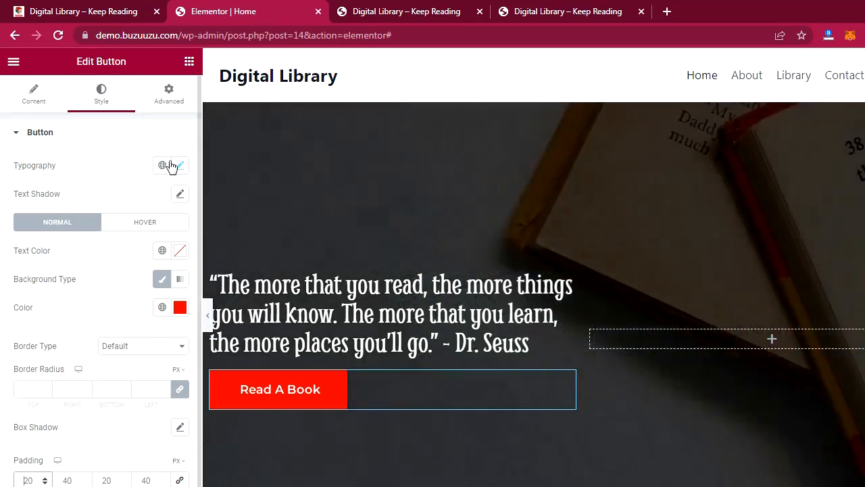
{"action": "left_click", "coordinate": [180, 166]}
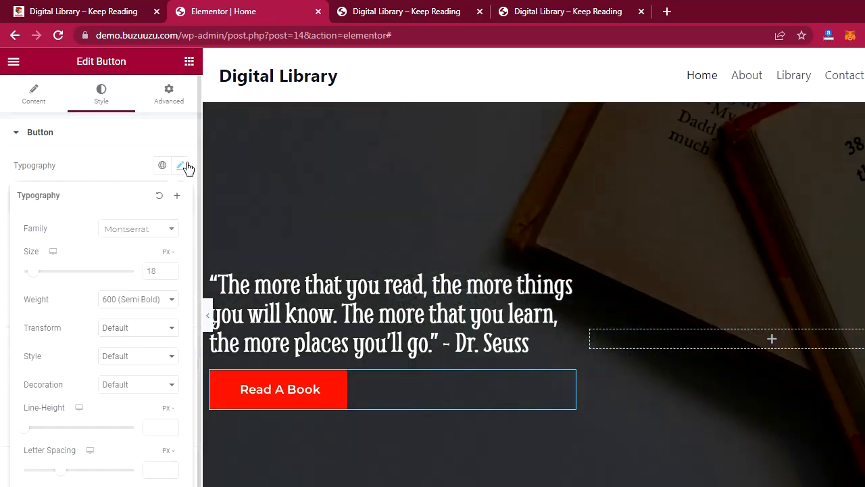
{"action": "left_click", "coordinate": [172, 269]}
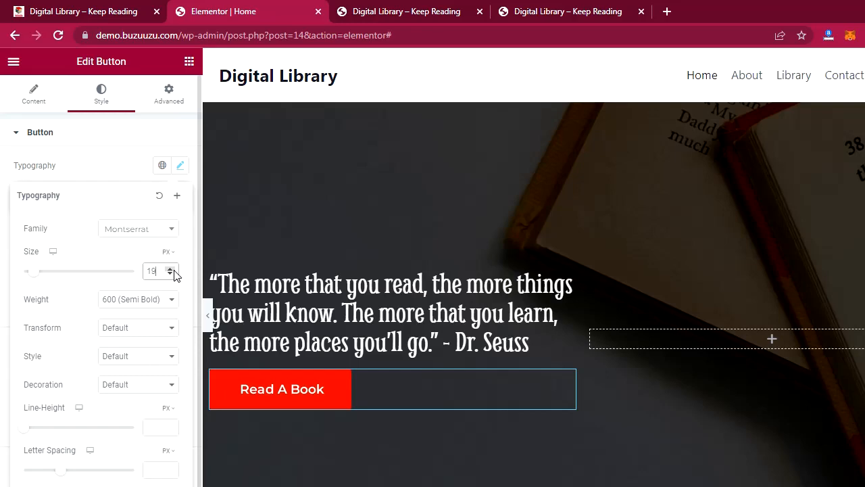
{"action": "left_click", "coordinate": [172, 269]}
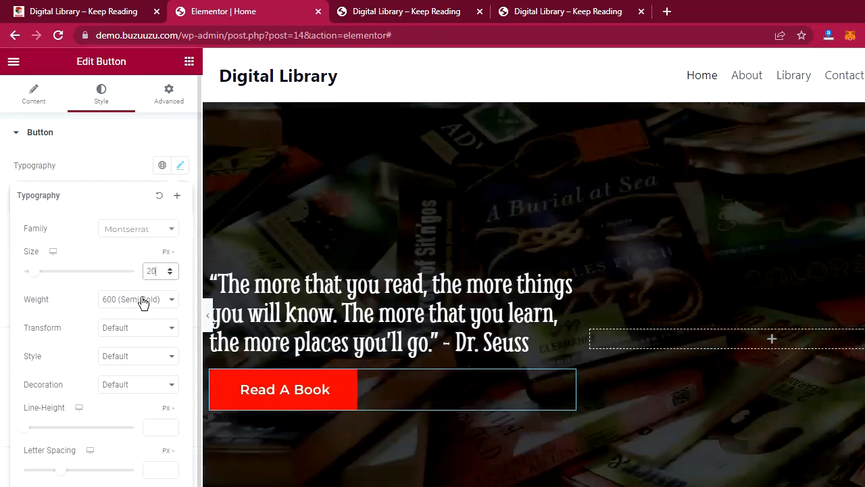
{"action": "left_click", "coordinate": [143, 301]}
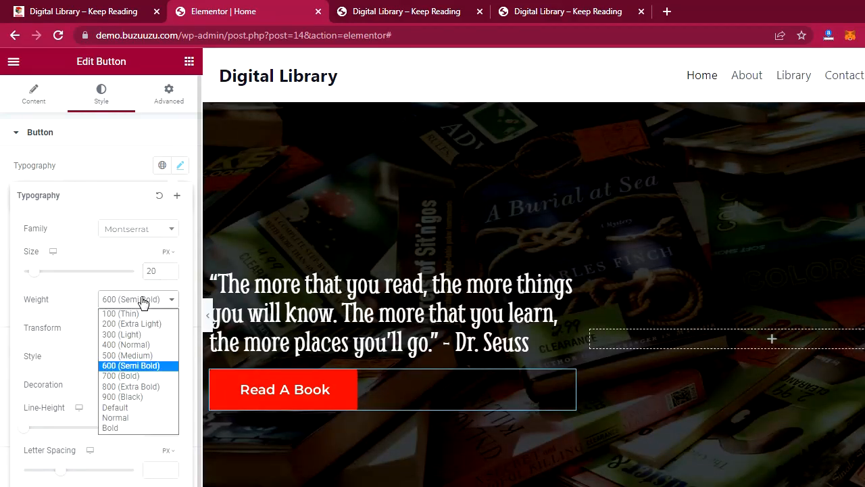
{"action": "left_click", "coordinate": [127, 345]}
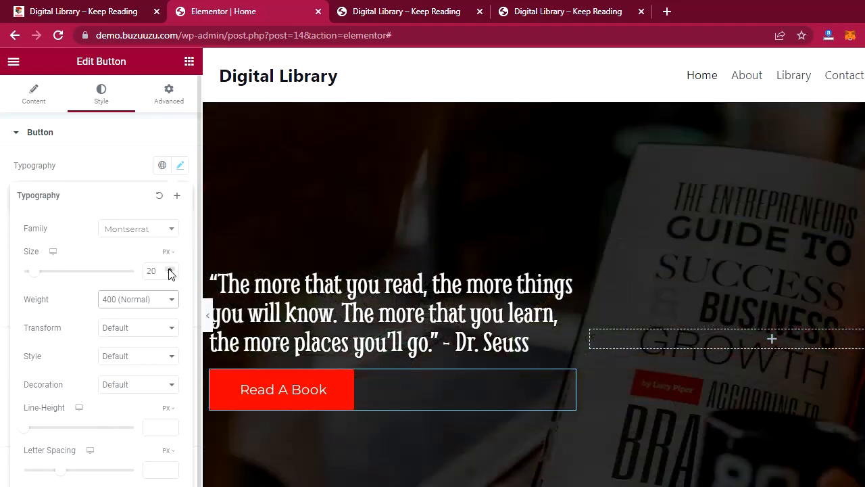
{"action": "left_click", "coordinate": [170, 269]}
{"action": "left_click", "coordinate": [170, 270]}
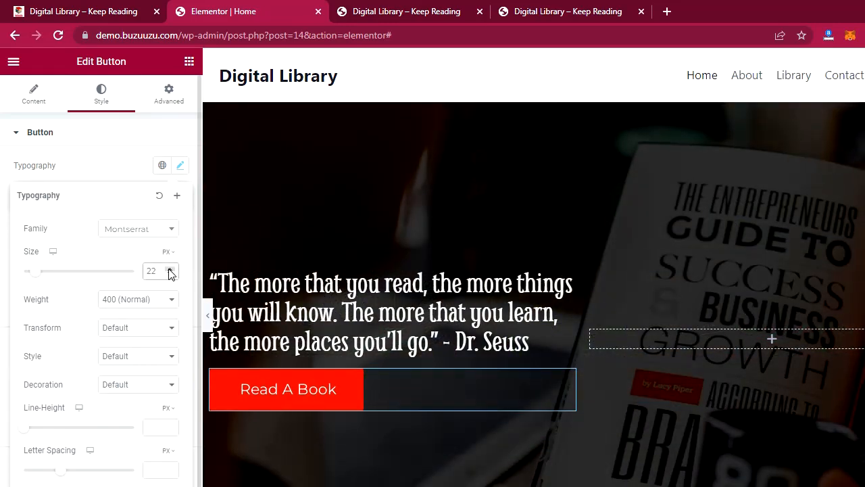
{"action": "left_click", "coordinate": [169, 270]}
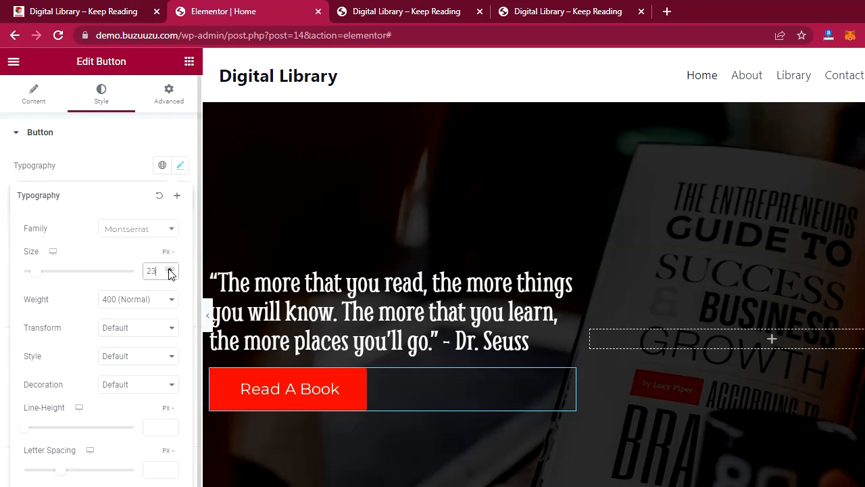
Raise the Read A Book button's font size to 25 px and compare the hero preview with the finished site
{"action": "left_click", "coordinate": [169, 270]}
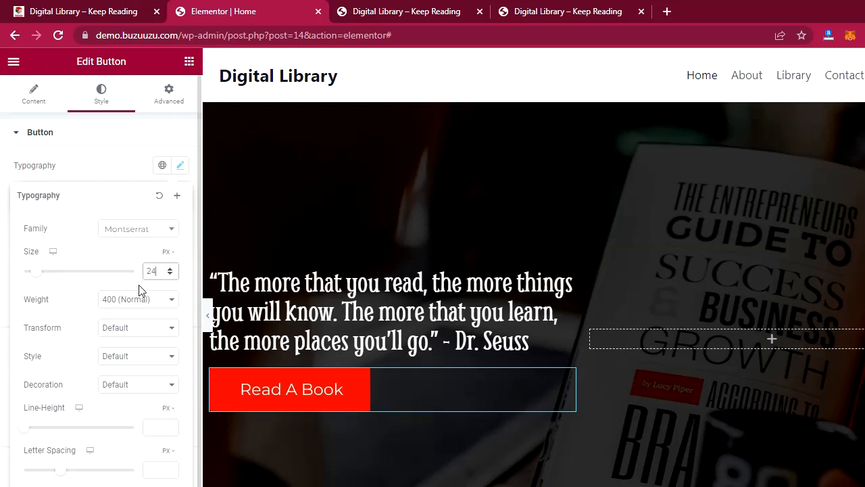
{"action": "left_click", "coordinate": [169, 269]}
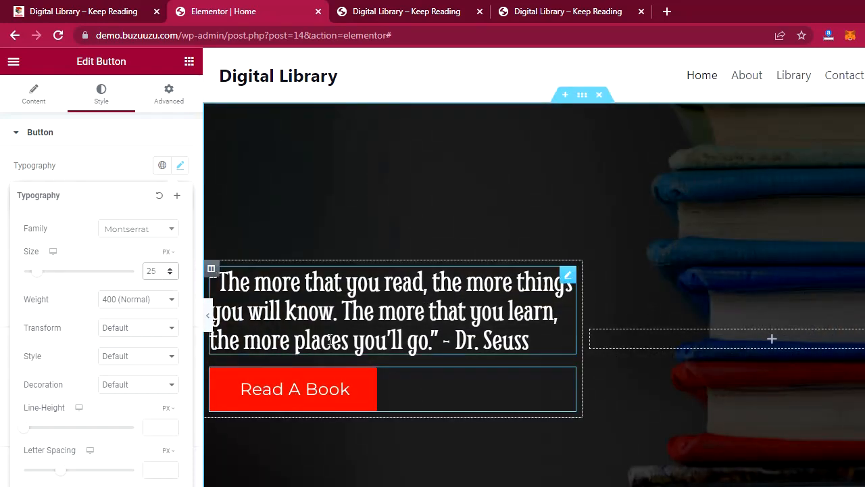
{"action": "left_click", "coordinate": [209, 320]}
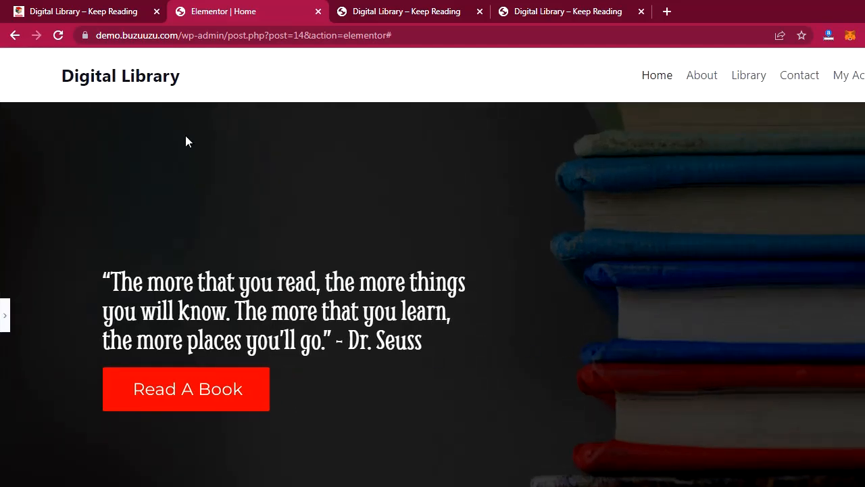
{"action": "left_click", "coordinate": [80, 15]}
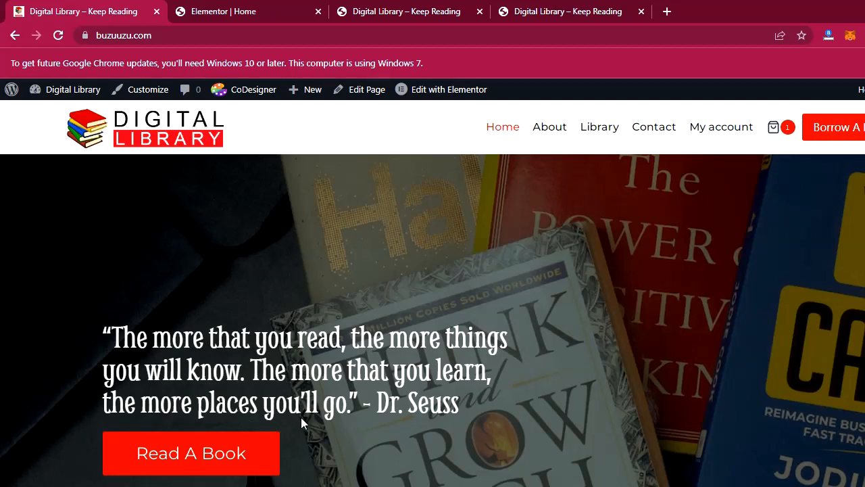
{"action": "left_click", "coordinate": [255, 12]}
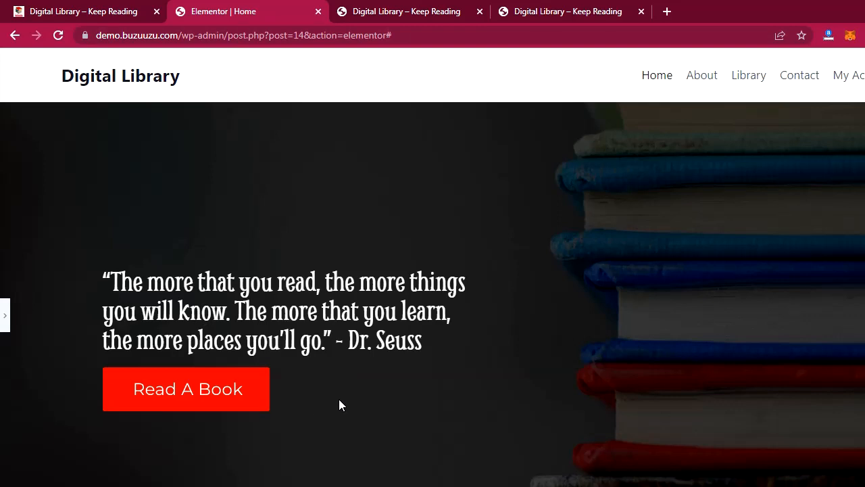
{"action": "left_click", "coordinate": [9, 314]}
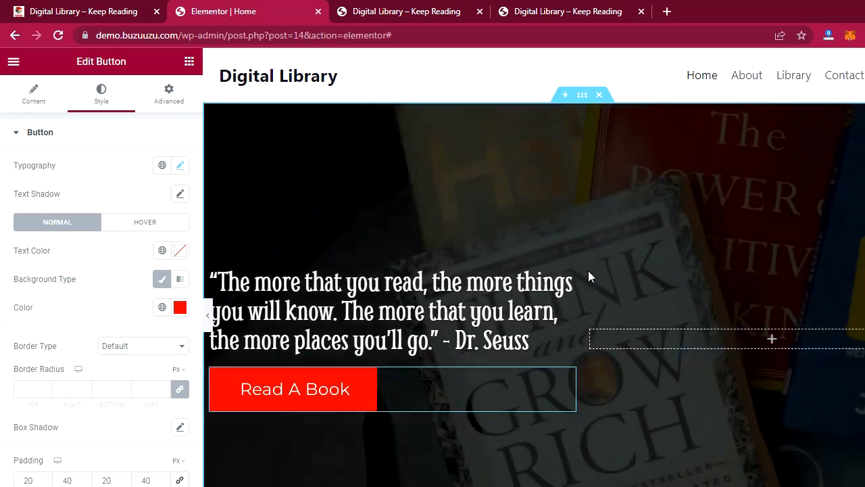
{"action": "scroll", "coordinate": [589, 277], "scroll_direction": "down", "scroll_amount": 4}
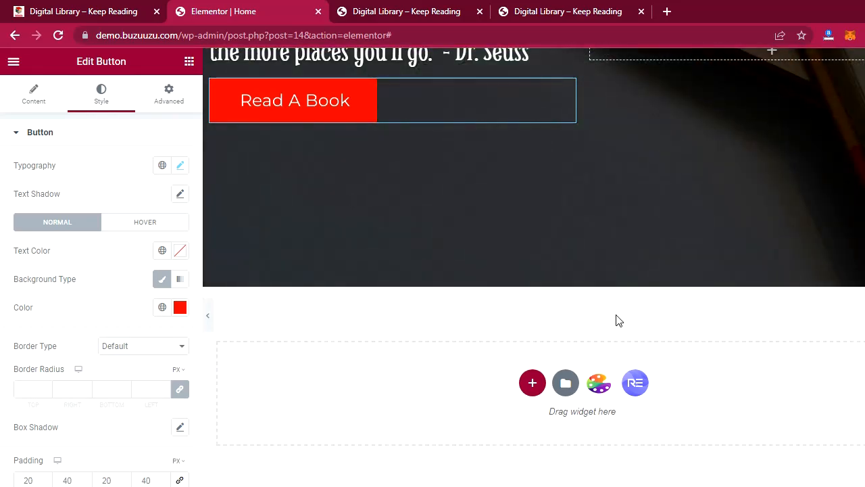
{"action": "scroll", "coordinate": [625, 328], "scroll_direction": "up", "scroll_amount": 5}
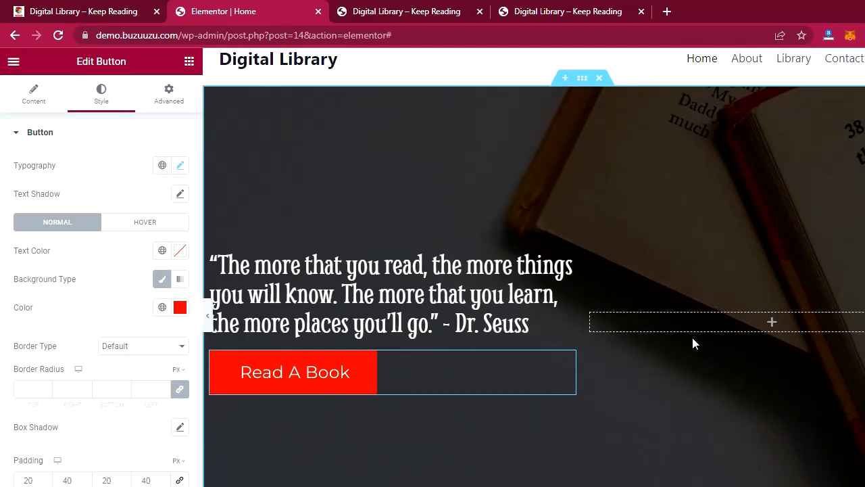
{"action": "scroll", "coordinate": [692, 341], "scroll_direction": "down", "scroll_amount": 4}
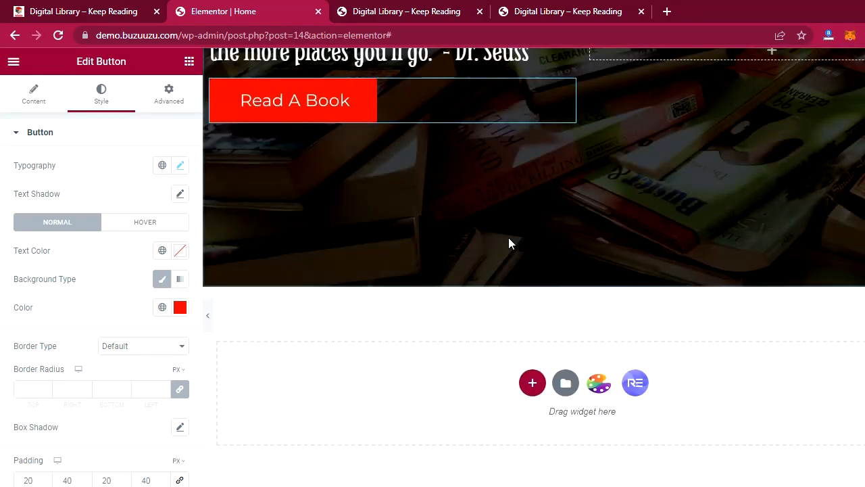
{"action": "scroll", "coordinate": [648, 261], "scroll_direction": "up", "scroll_amount": 1}
{"action": "scroll", "coordinate": [648, 261], "scroll_direction": "up", "scroll_amount": 4}
{"action": "scroll", "coordinate": [648, 261], "scroll_direction": "down", "scroll_amount": 4}
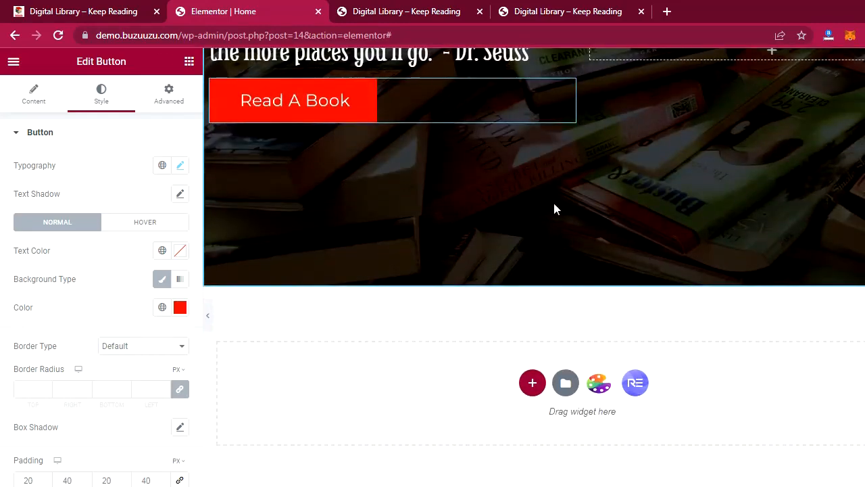
Examine the book carousel below the finished site's hero, advance through its covers, and return to the Elementor editor
{"action": "left_click", "coordinate": [97, 16]}
{"action": "scroll", "coordinate": [497, 341], "scroll_direction": "down", "scroll_amount": 8}
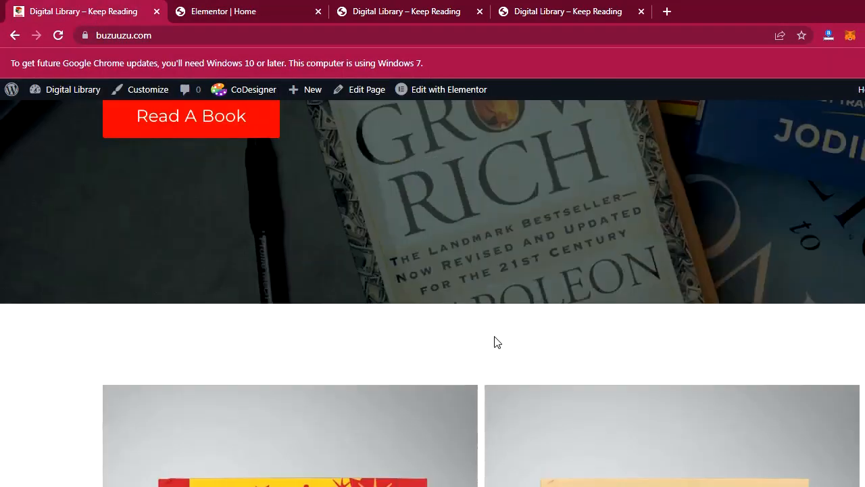
{"action": "scroll", "coordinate": [497, 342], "scroll_direction": "down", "scroll_amount": 1}
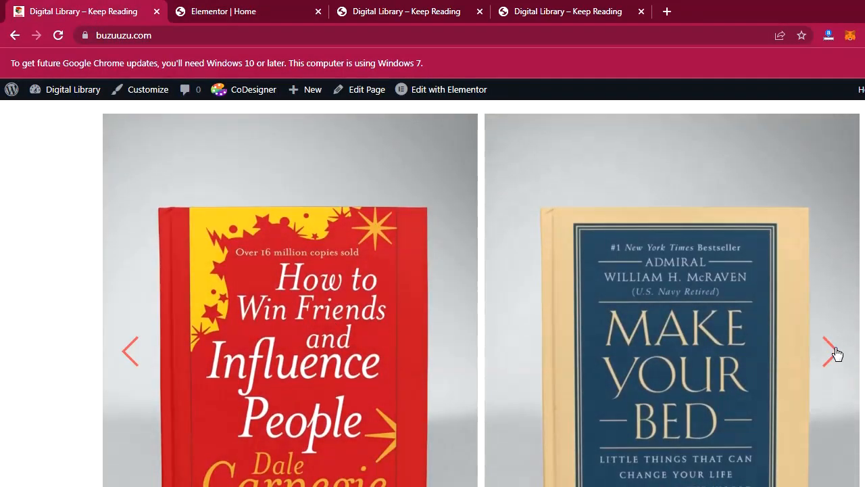
{"action": "left_click", "coordinate": [836, 354]}
{"action": "left_click", "coordinate": [835, 353]}
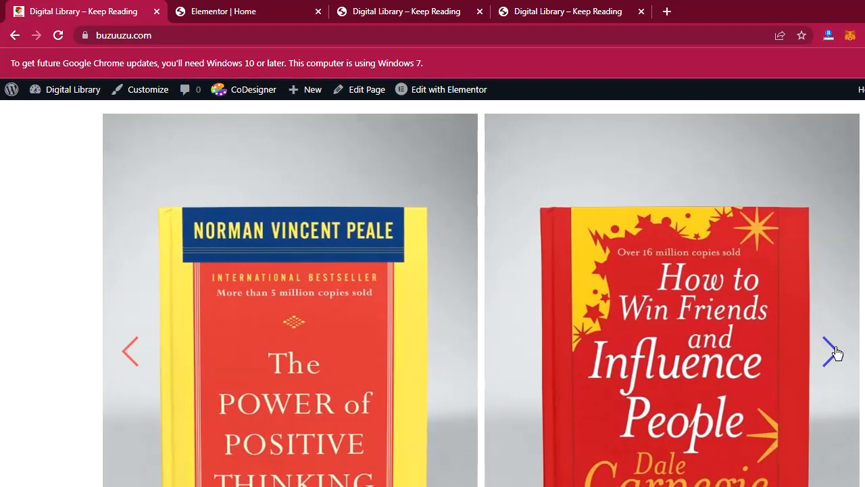
{"action": "left_click", "coordinate": [834, 353]}
{"action": "left_click", "coordinate": [241, 10]}
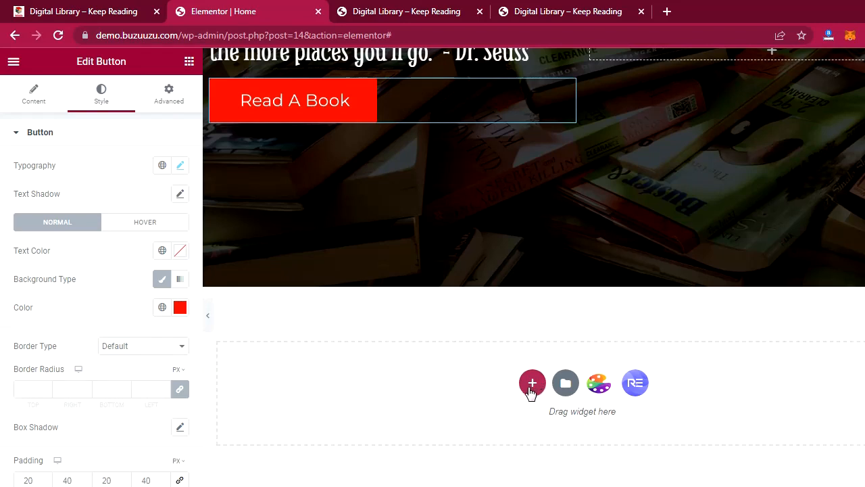
Add the Royal Addons Woo Grid/Slider/Carousel widget to the empty area below the hero section
{"action": "left_click", "coordinate": [188, 62]}
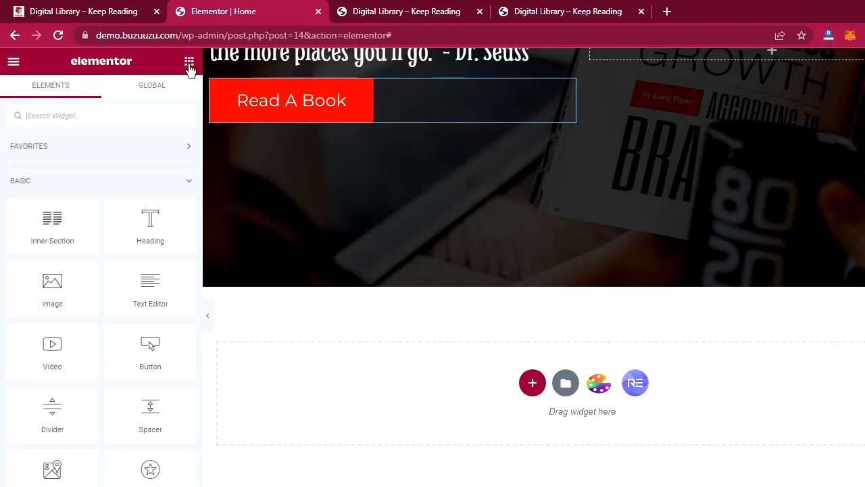
{"action": "scroll", "coordinate": [105, 283], "scroll_direction": "down", "scroll_amount": 12}
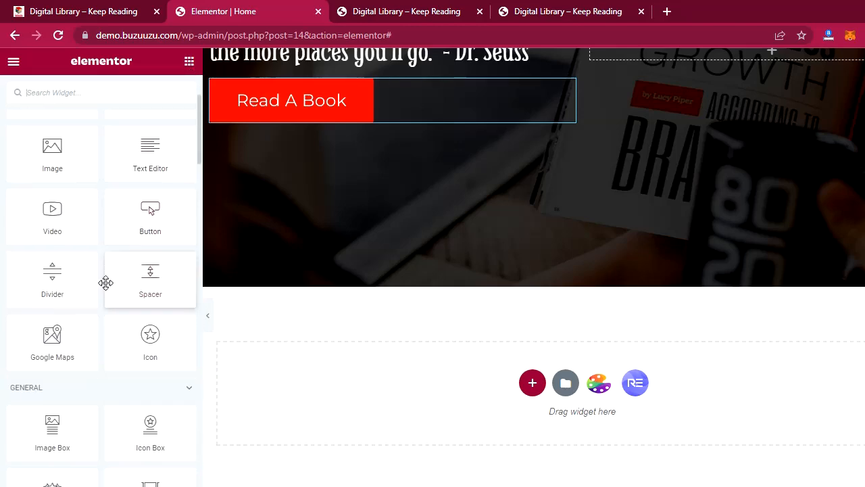
{"action": "scroll", "coordinate": [110, 286], "scroll_direction": "down", "scroll_amount": 3}
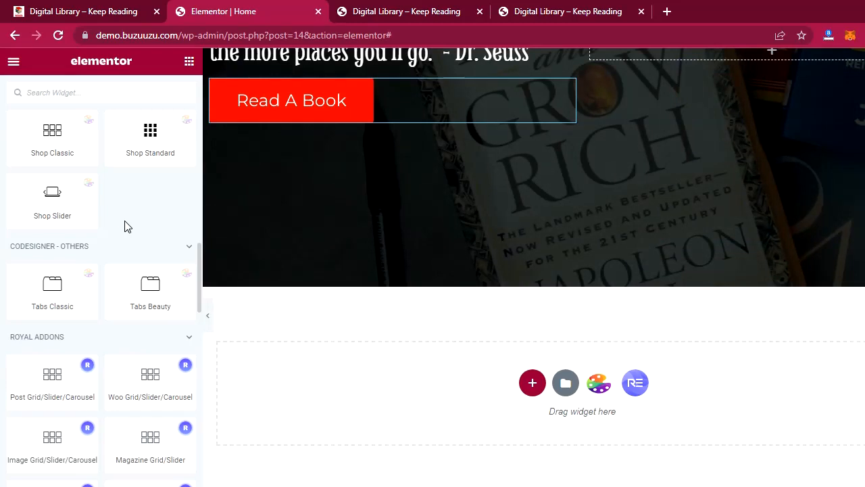
{"action": "scroll", "coordinate": [124, 227], "scroll_direction": "down", "scroll_amount": 2}
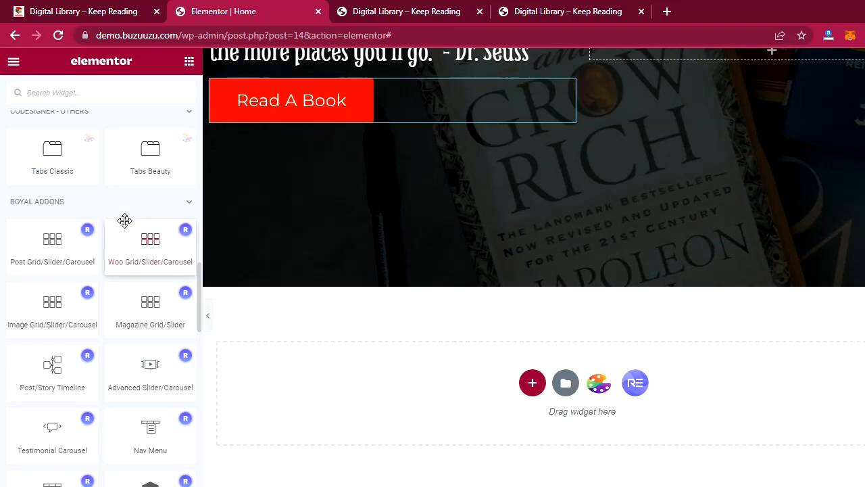
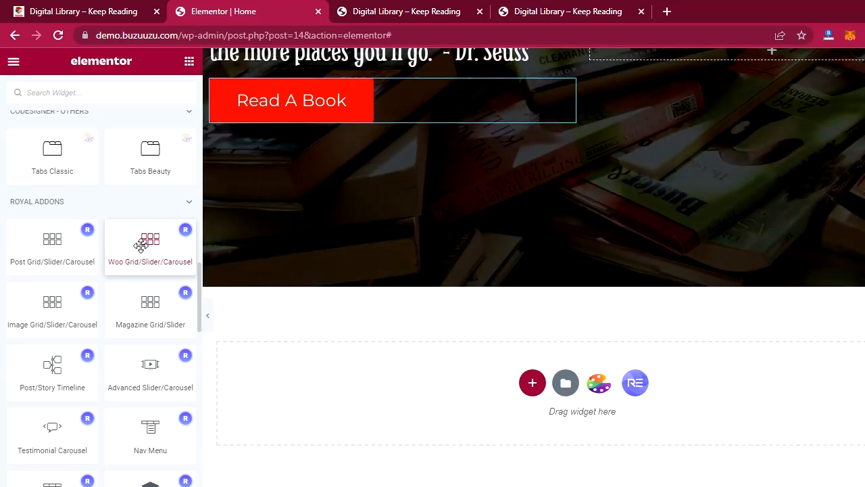
{"action": "left_click_drag", "start_coordinate": [140, 244], "coordinate": [501, 411]}
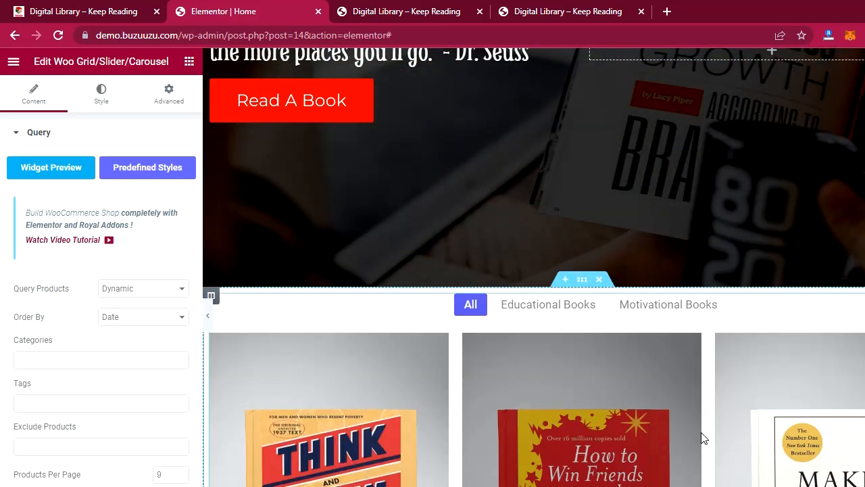
{"action": "scroll", "coordinate": [701, 438], "scroll_direction": "down", "scroll_amount": 6}
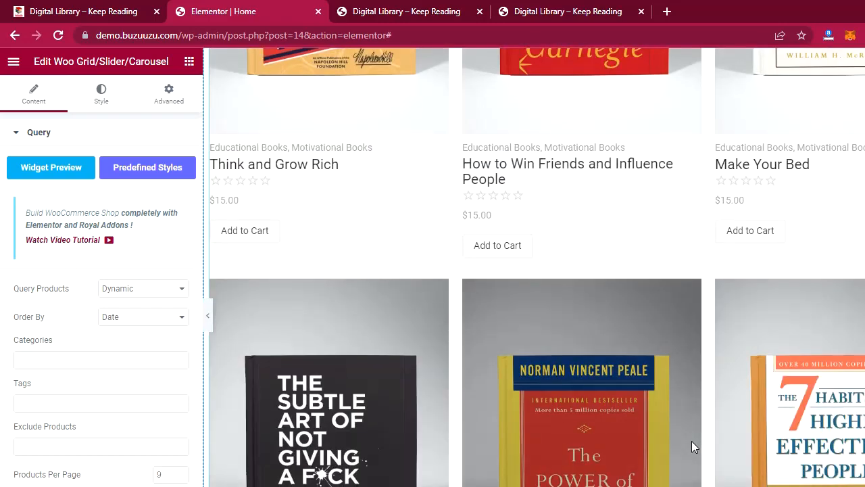
{"action": "scroll", "coordinate": [690, 443], "scroll_direction": "down", "scroll_amount": 4}
{"action": "scroll", "coordinate": [689, 444], "scroll_direction": "up", "scroll_amount": 7}
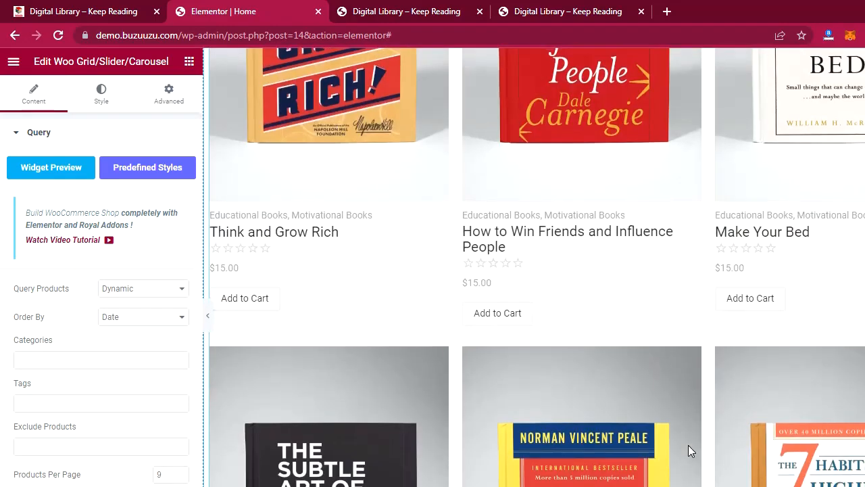
{"action": "scroll", "coordinate": [689, 450], "scroll_direction": "up", "scroll_amount": 3}
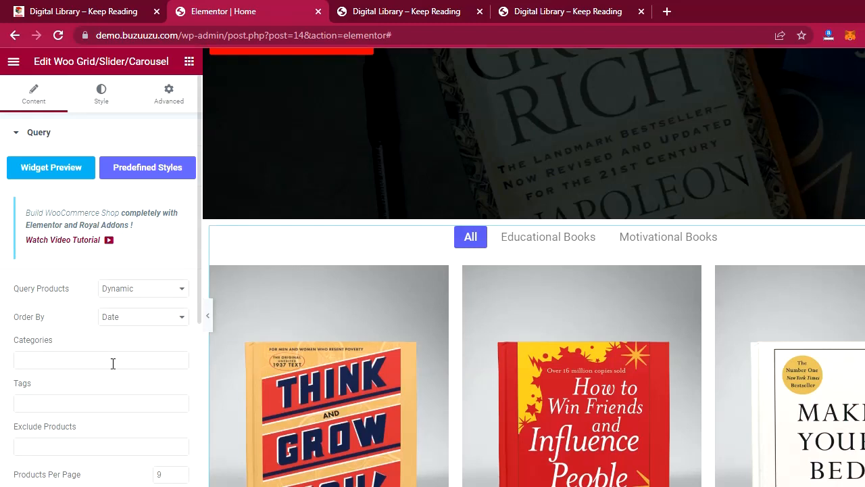
Examine the product grid widget's Query and Layout settings, including columns, gutters, filters and pagination
{"action": "scroll", "coordinate": [113, 363], "scroll_direction": "down", "scroll_amount": 4}
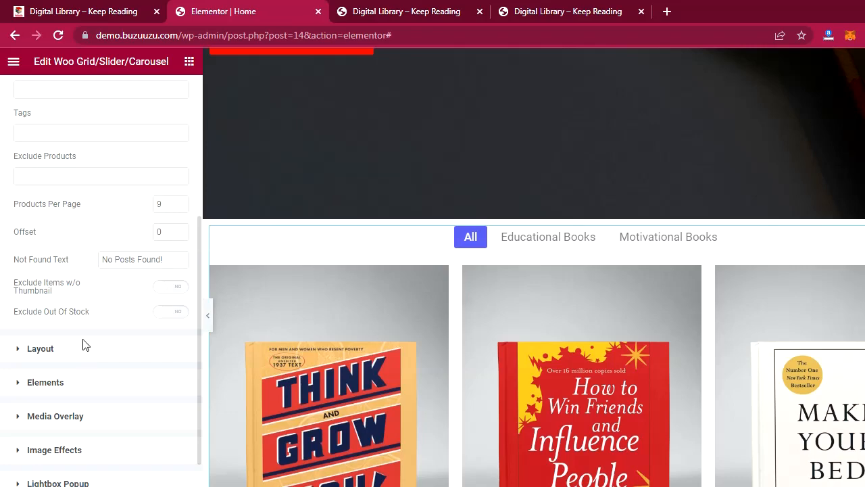
{"action": "scroll", "coordinate": [83, 346], "scroll_direction": "up", "scroll_amount": 3}
{"action": "scroll", "coordinate": [83, 338], "scroll_direction": "down", "scroll_amount": 3}
{"action": "left_click", "coordinate": [40, 348]}
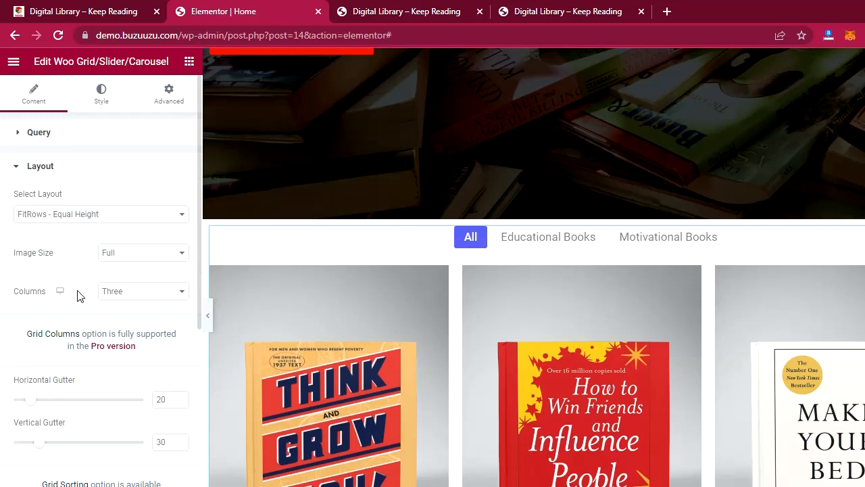
{"action": "scroll", "coordinate": [124, 359], "scroll_direction": "down", "scroll_amount": 4}
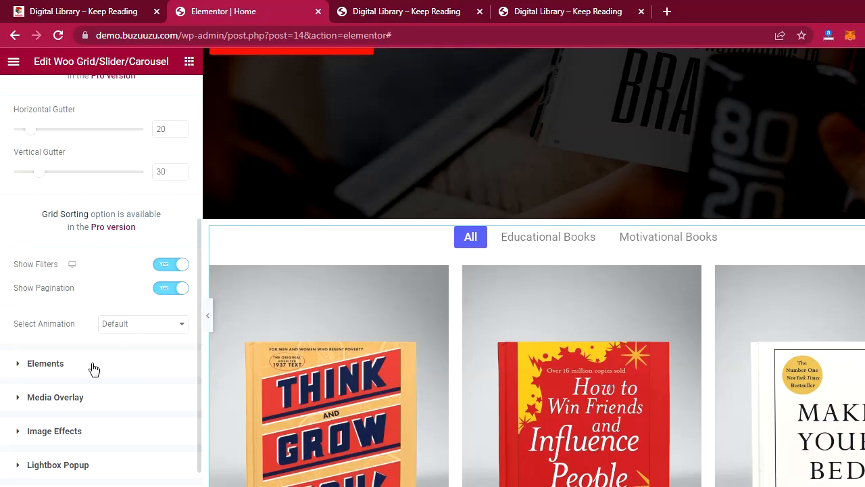
{"action": "scroll", "coordinate": [98, 370], "scroll_direction": "down", "scroll_amount": 2}
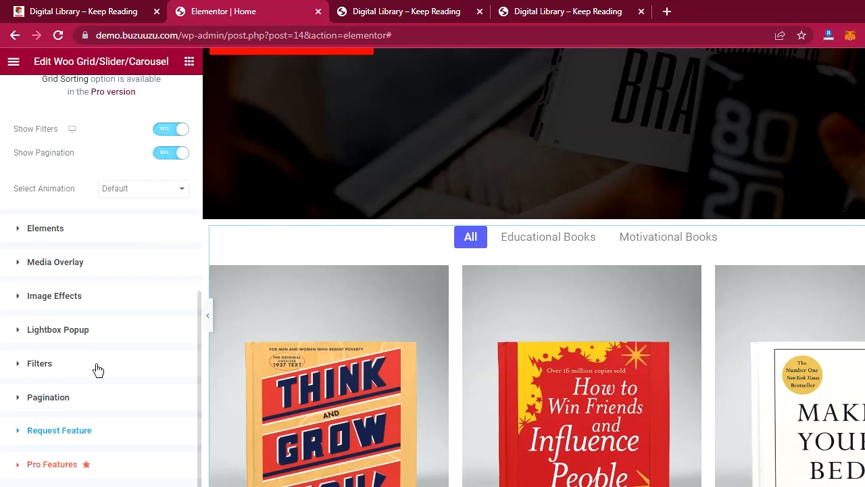
{"action": "scroll", "coordinate": [86, 330], "scroll_direction": "up", "scroll_amount": 5}
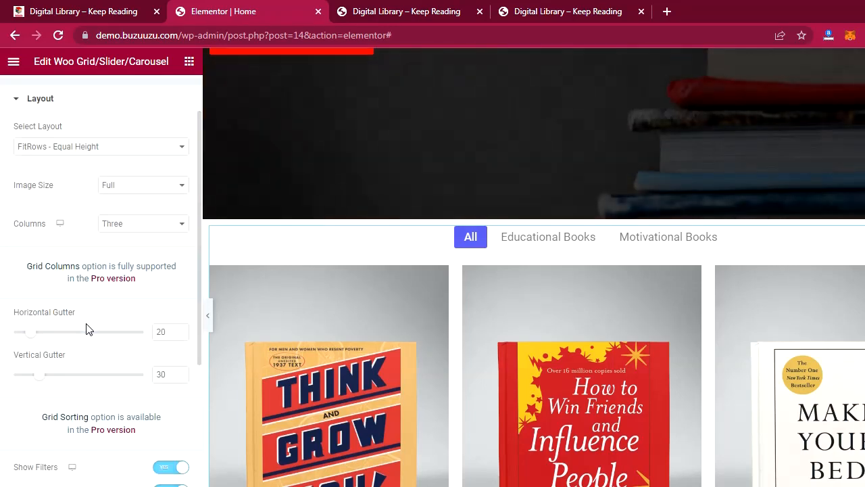
{"action": "scroll", "coordinate": [86, 329], "scroll_direction": "up", "scroll_amount": 1}
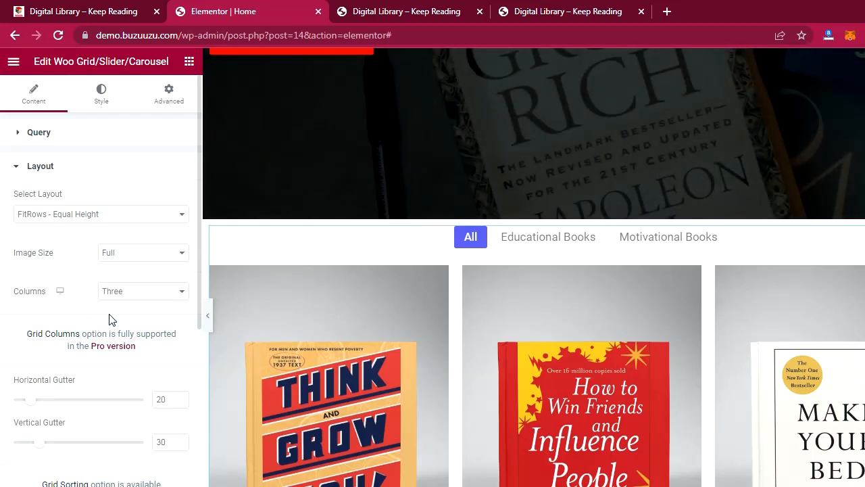
{"action": "scroll", "coordinate": [111, 319], "scroll_direction": "down", "scroll_amount": 2}
{"action": "scroll", "coordinate": [112, 319], "scroll_direction": "down", "scroll_amount": 3}
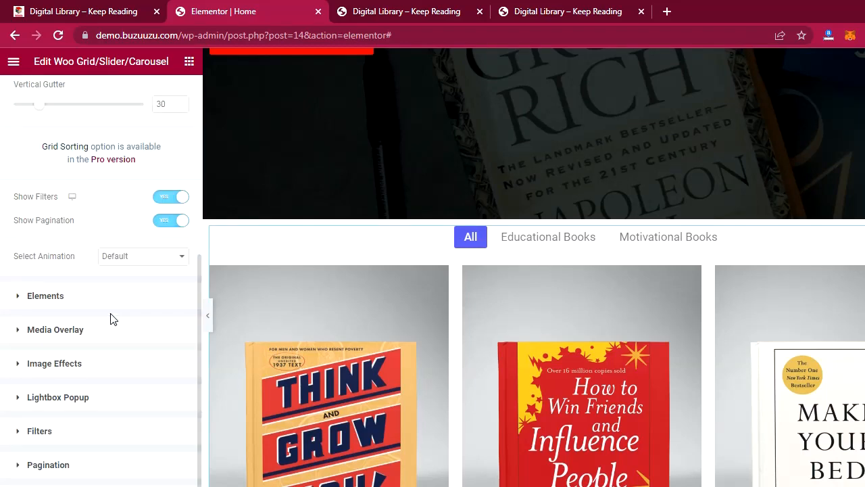
{"action": "scroll", "coordinate": [111, 318], "scroll_direction": "down", "scroll_amount": 1}
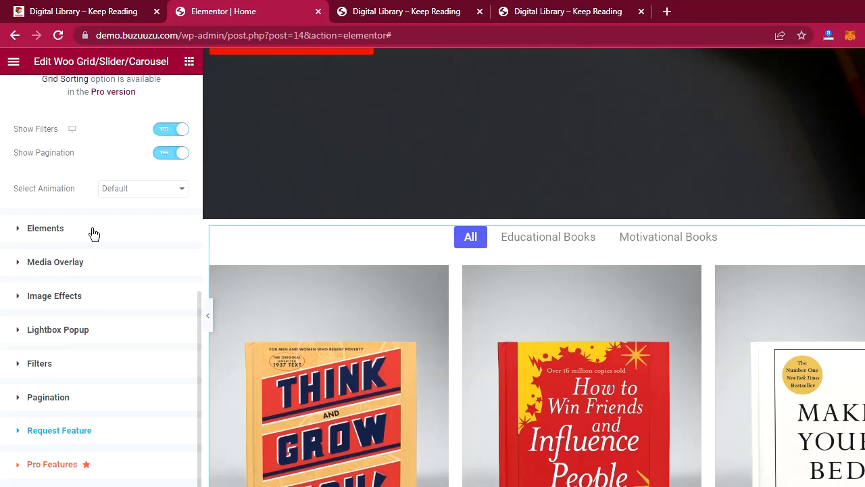
Remove the Add-to-cart, Price, Rating and Title items from the product grid's elements
{"action": "left_click", "coordinate": [93, 295]}
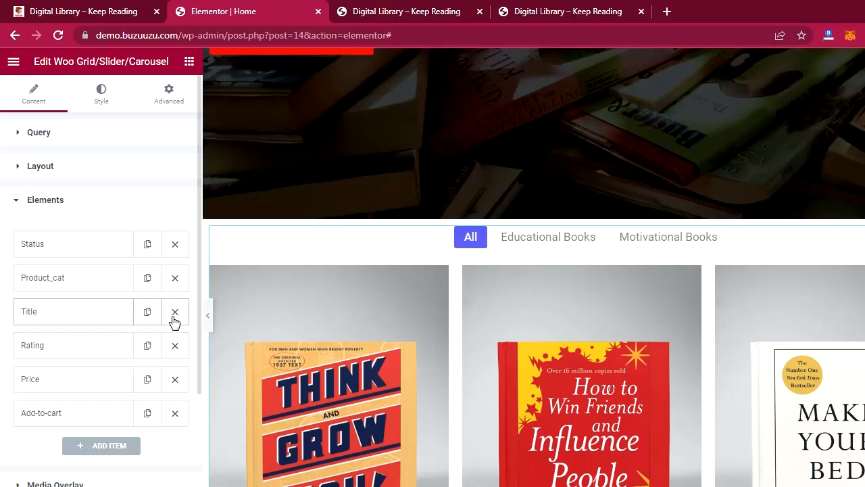
{"action": "left_click", "coordinate": [173, 415]}
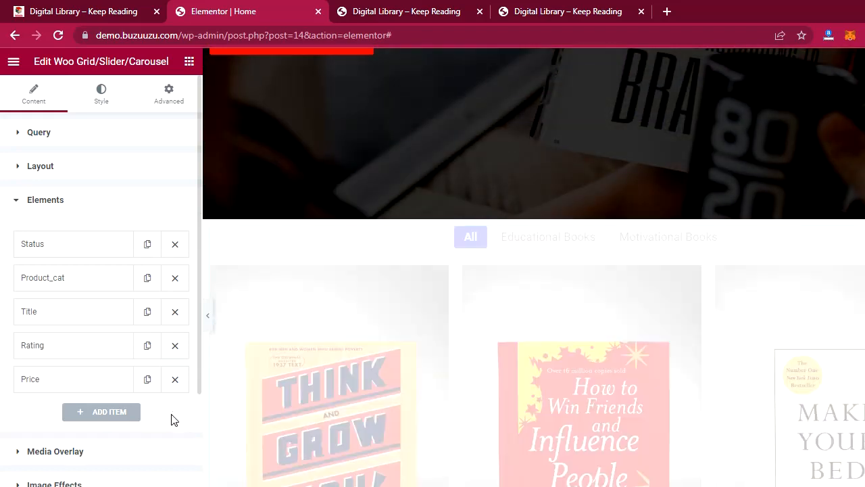
{"action": "left_click", "coordinate": [175, 380]}
{"action": "left_click", "coordinate": [175, 348]}
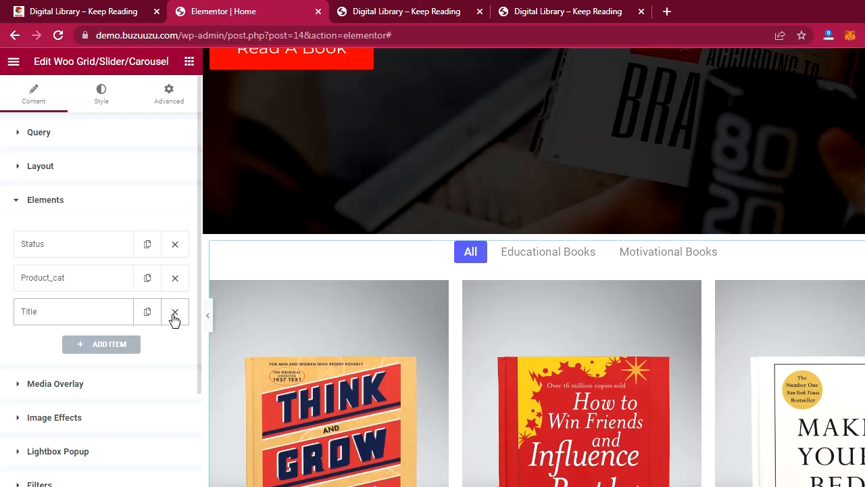
{"action": "left_click", "coordinate": [174, 312]}
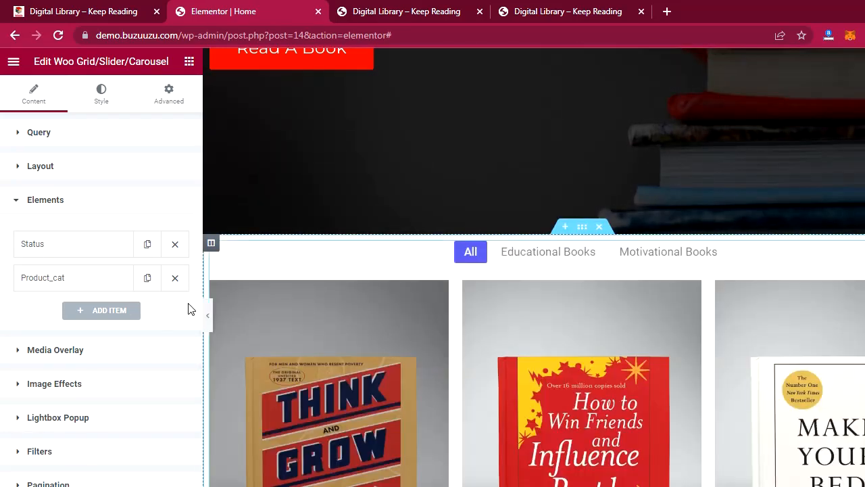
Remove the Product_cat item from the product grid's elements and review the resulting book covers in the preview
{"action": "left_click", "coordinate": [175, 277]}
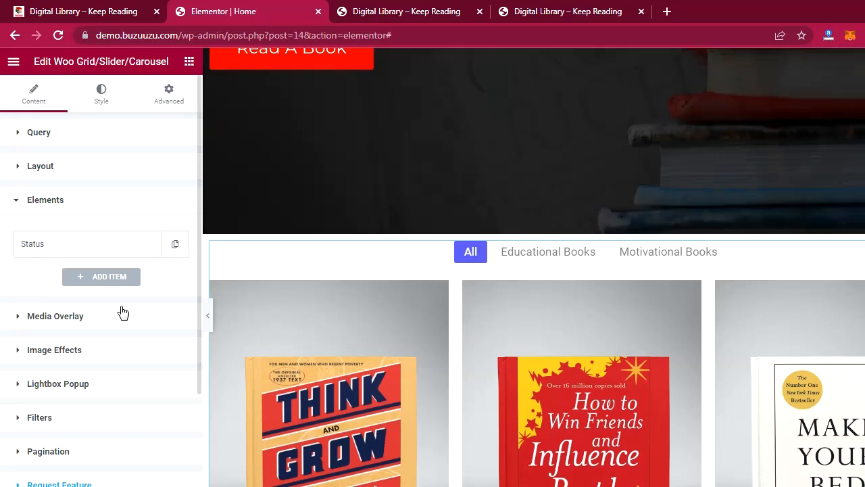
{"action": "scroll", "coordinate": [533, 352], "scroll_direction": "down", "scroll_amount": 5}
{"action": "scroll", "coordinate": [533, 350], "scroll_direction": "down", "scroll_amount": 5}
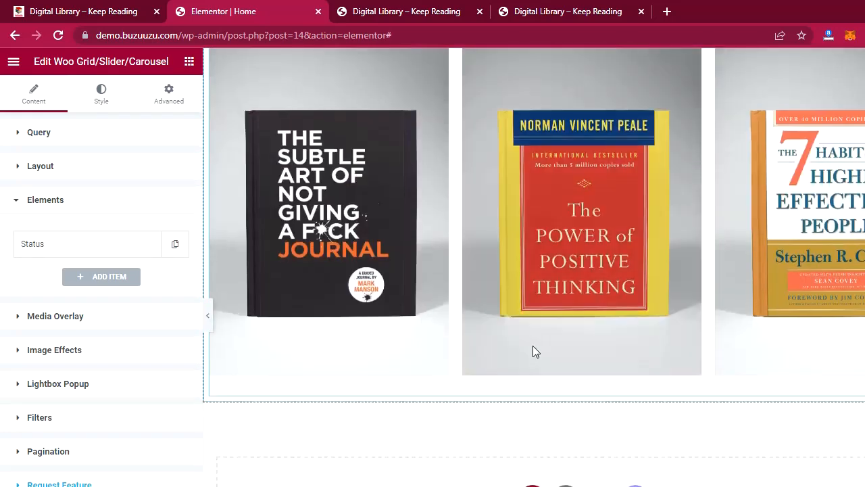
{"action": "scroll", "coordinate": [532, 344], "scroll_direction": "up", "scroll_amount": 6}
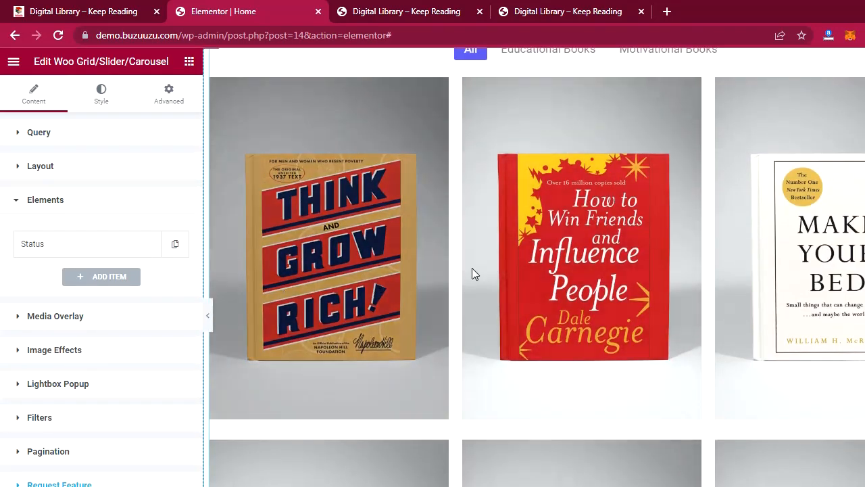
{"action": "scroll", "coordinate": [586, 306], "scroll_direction": "down", "scroll_amount": 3}
{"action": "scroll", "coordinate": [586, 306], "scroll_direction": "up", "scroll_amount": 4}
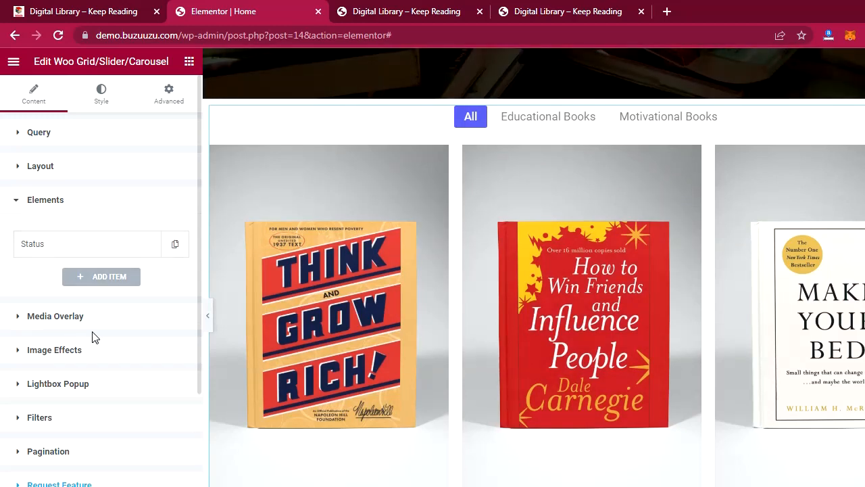
Turn off the Show "All" Filter option in the product grid's Filters settings
{"action": "scroll", "coordinate": [85, 425], "scroll_direction": "down", "scroll_amount": 1}
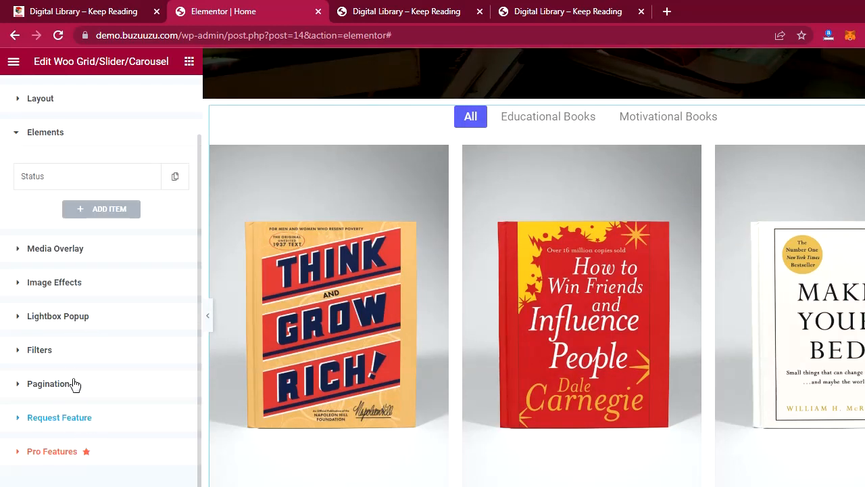
{"action": "left_click", "coordinate": [73, 352]}
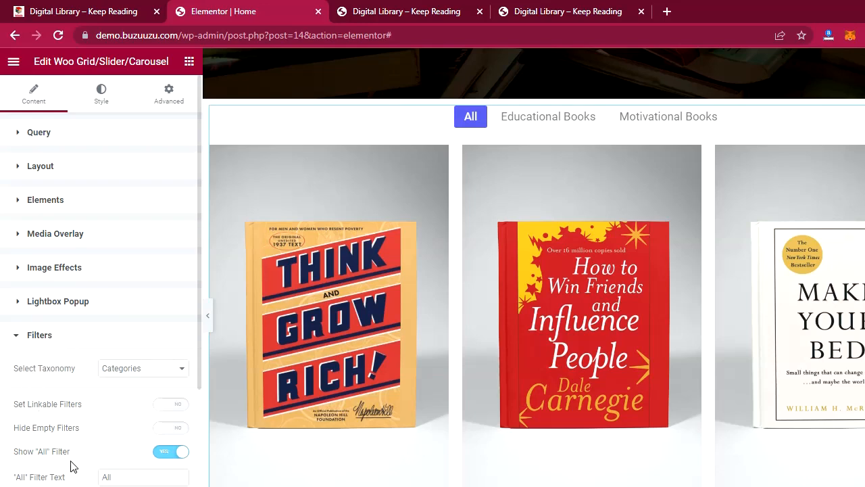
{"action": "left_click", "coordinate": [167, 453]}
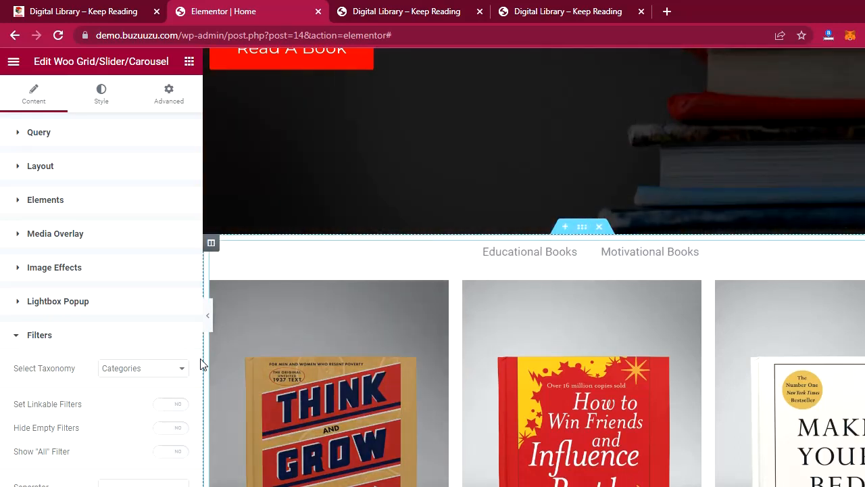
Examine the product grid's remaining filter options, including the taxonomy choices, along with the book preview and the Pagination settings
{"action": "scroll", "coordinate": [109, 372], "scroll_direction": "down", "scroll_amount": 1}
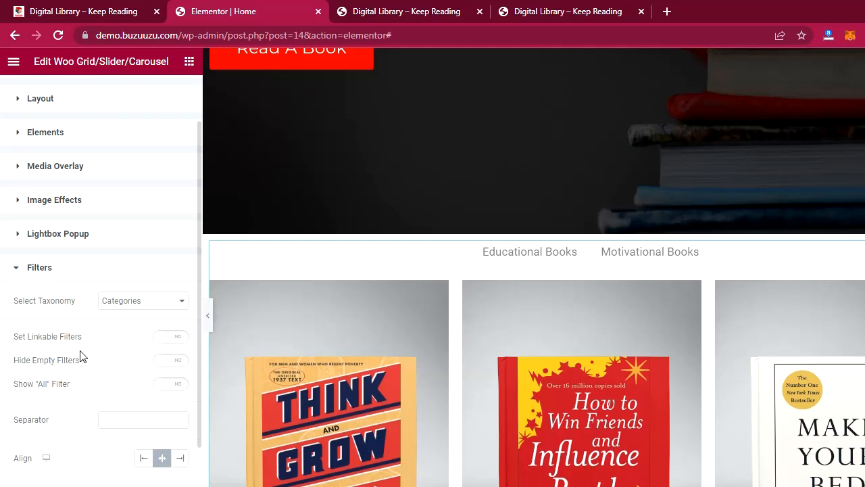
{"action": "left_click", "coordinate": [126, 300]}
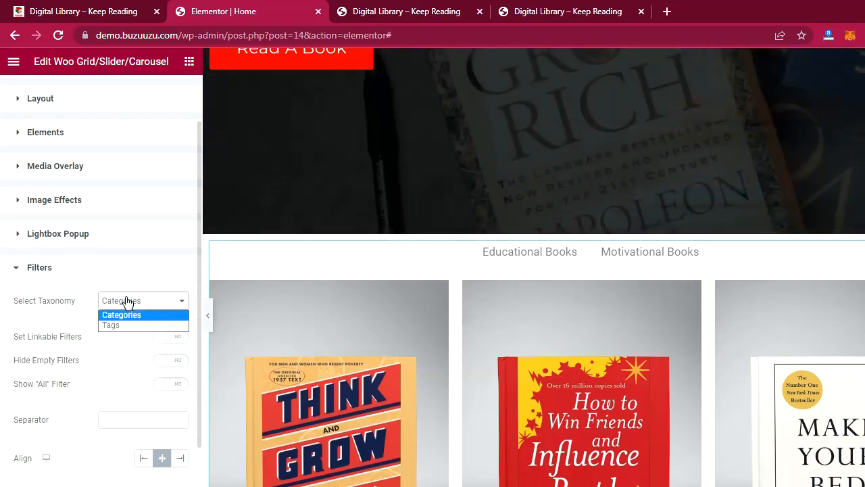
{"action": "left_click", "coordinate": [124, 302]}
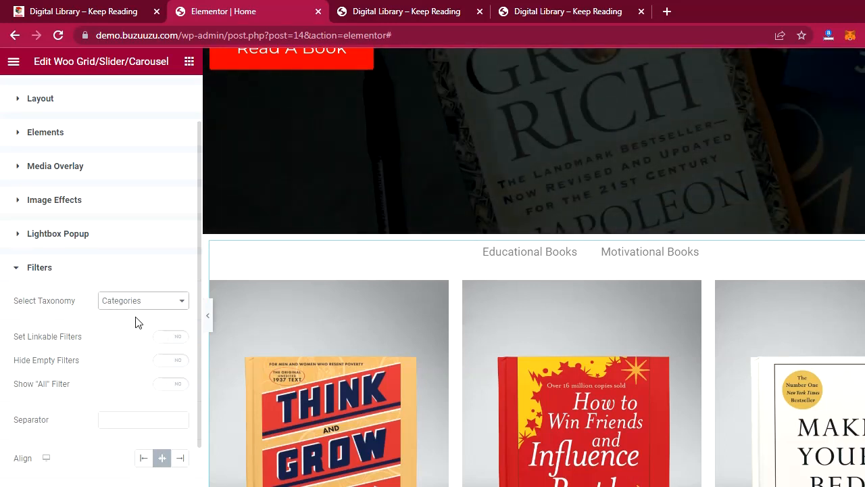
{"action": "scroll", "coordinate": [115, 370], "scroll_direction": "down", "scroll_amount": 2}
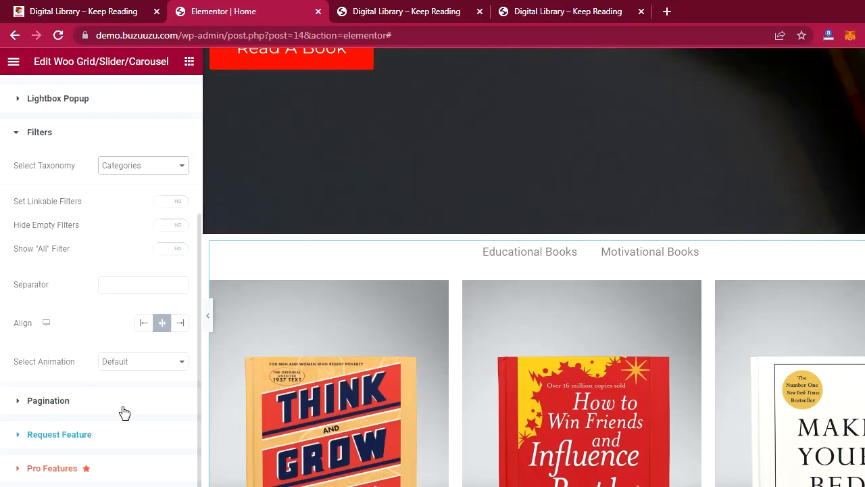
{"action": "scroll", "coordinate": [464, 386], "scroll_direction": "down", "scroll_amount": 3}
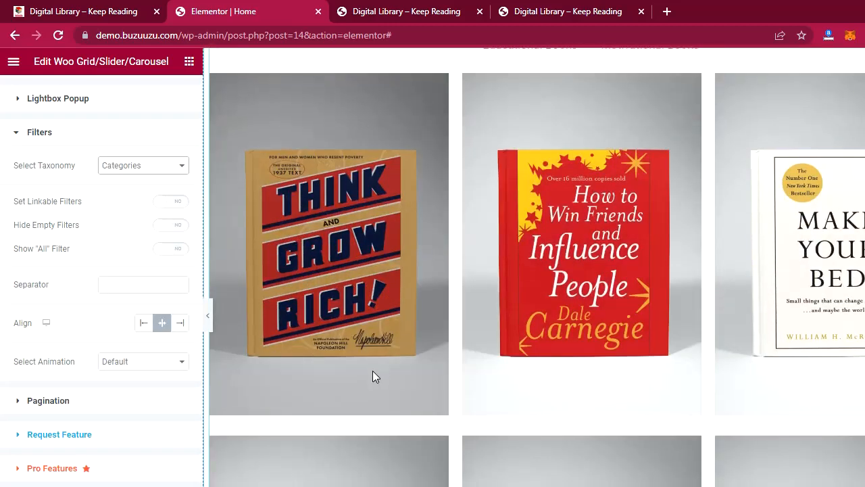
{"action": "scroll", "coordinate": [372, 373], "scroll_direction": "down", "scroll_amount": 6}
{"action": "scroll", "coordinate": [373, 373], "scroll_direction": "up", "scroll_amount": 3}
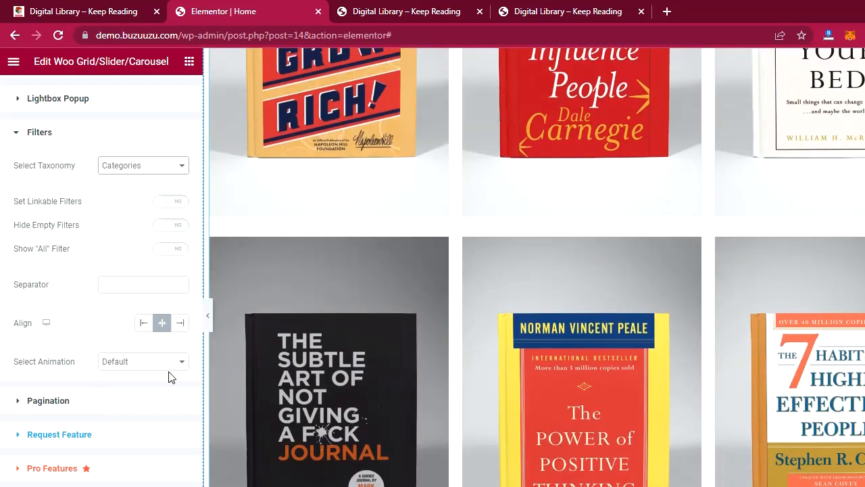
{"action": "left_click", "coordinate": [90, 401]}
{"action": "scroll", "coordinate": [74, 392], "scroll_direction": "down", "scroll_amount": 3}
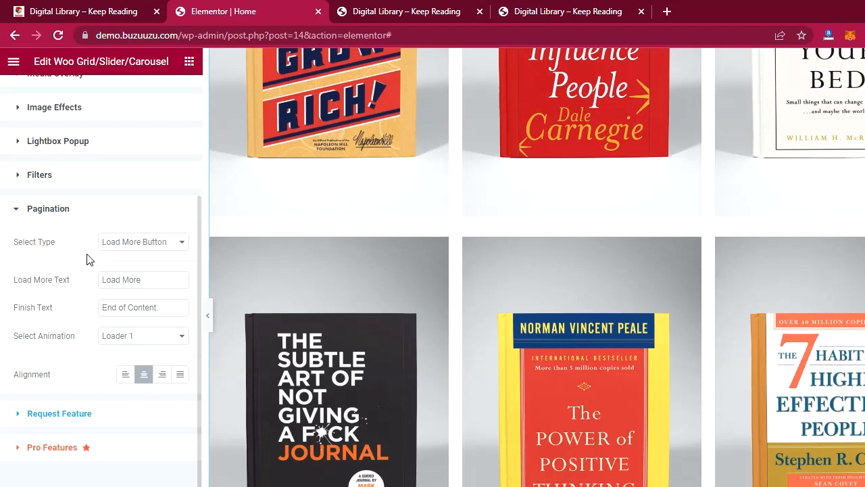
{"action": "scroll", "coordinate": [88, 261], "scroll_direction": "up", "scroll_amount": 3}
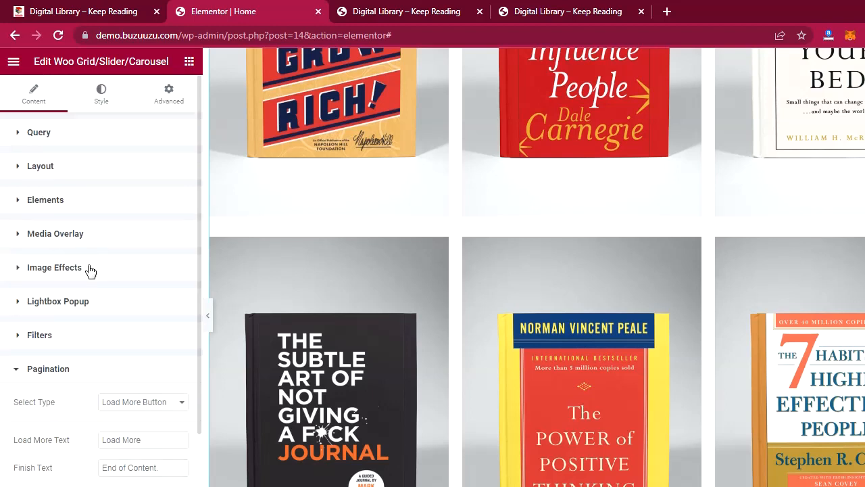
Open the product grid's Layout settings
{"action": "left_click", "coordinate": [68, 173]}
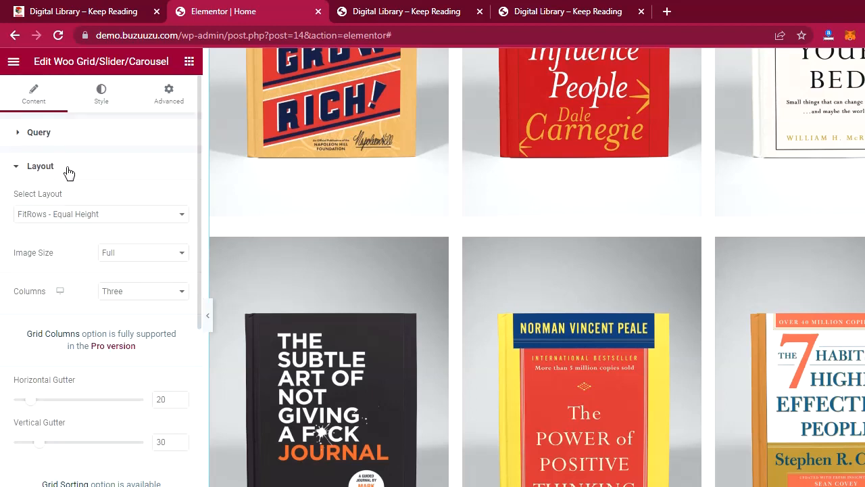
Change the book grid widget's layout to Slider / Carousel
{"action": "left_click", "coordinate": [80, 215]}
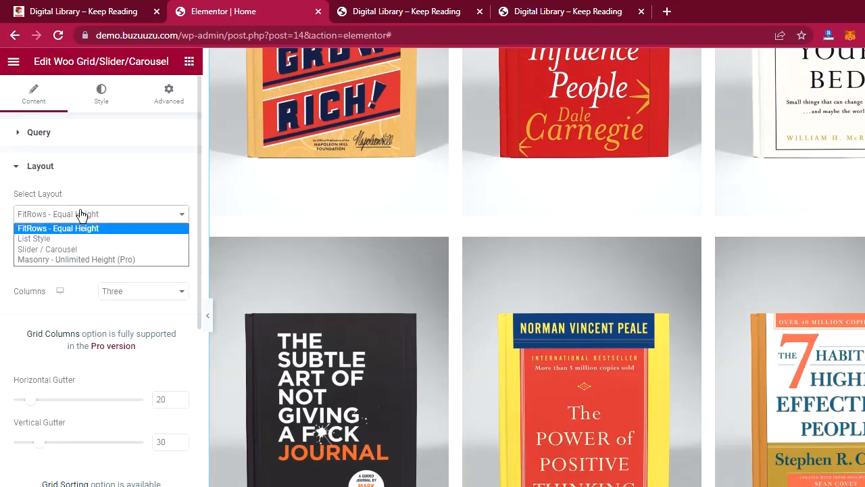
{"action": "left_click", "coordinate": [72, 250]}
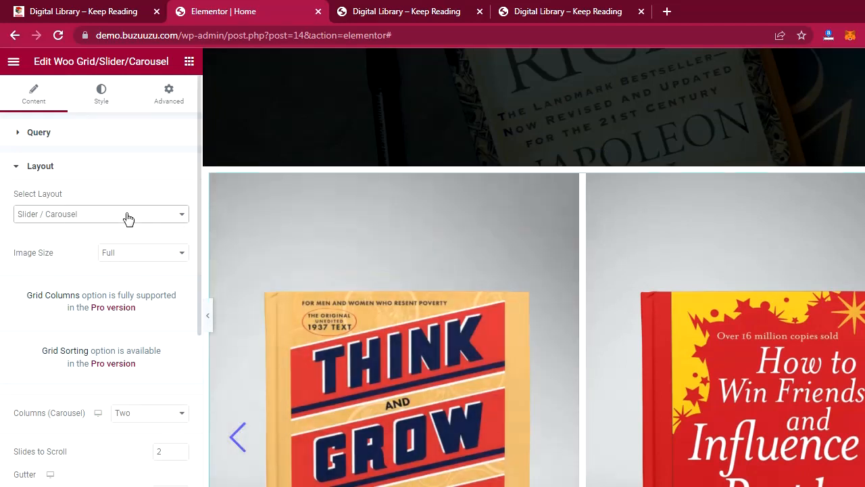
{"action": "left_click", "coordinate": [127, 218]}
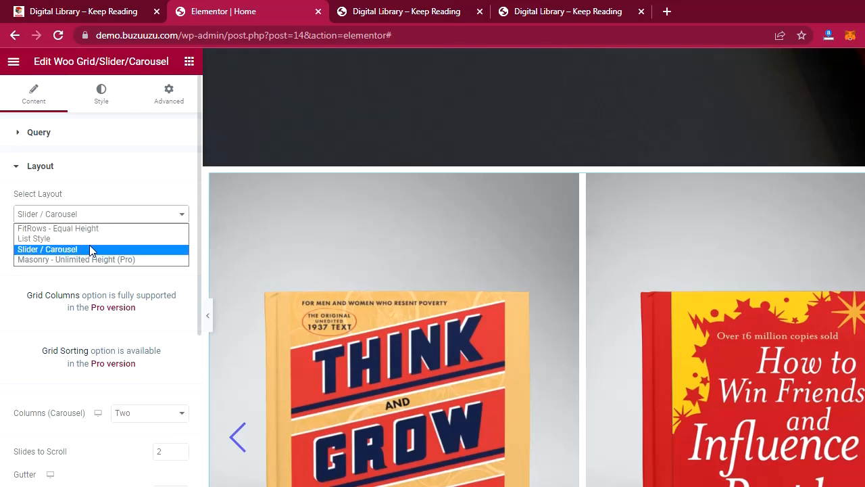
{"action": "left_click", "coordinate": [110, 204]}
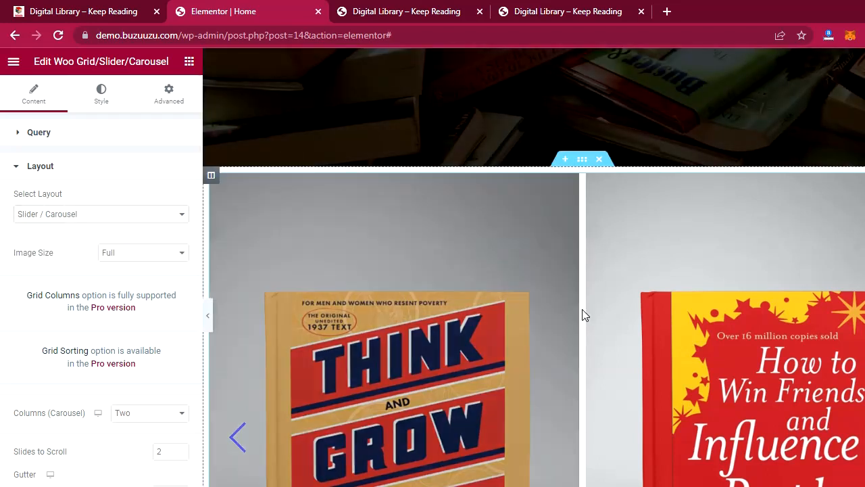
Compare the book carousel in the editor preview with the book slider on the live buzuuzu.com home page
{"action": "scroll", "coordinate": [584, 315], "scroll_direction": "down", "scroll_amount": 5}
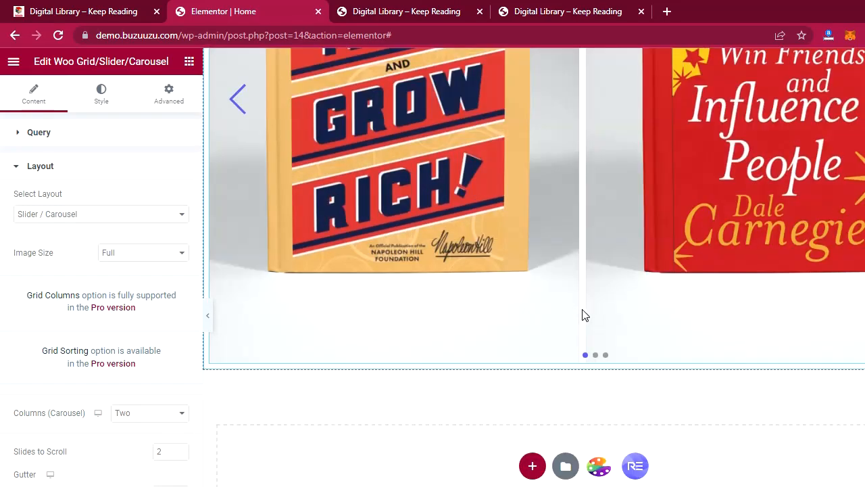
{"action": "scroll", "coordinate": [585, 315], "scroll_direction": "up", "scroll_amount": 5}
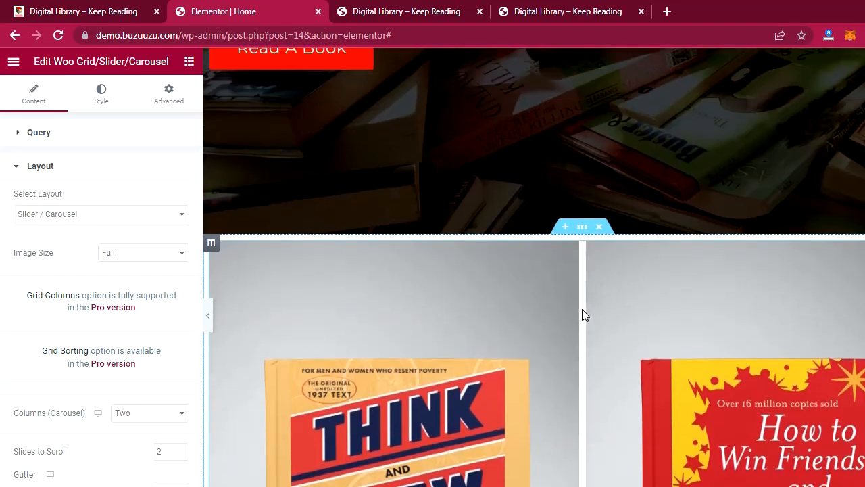
{"action": "scroll", "coordinate": [584, 315], "scroll_direction": "down", "scroll_amount": 2}
{"action": "left_click", "coordinate": [83, 13]}
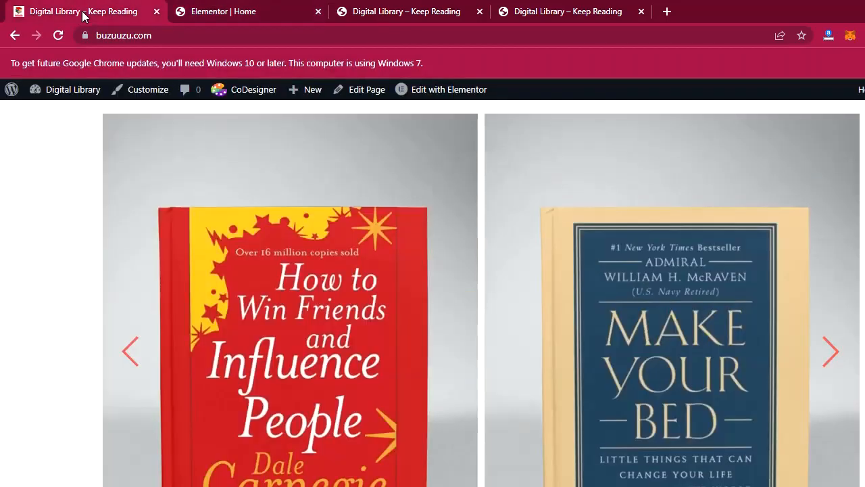
{"action": "scroll", "coordinate": [548, 276], "scroll_direction": "down", "scroll_amount": 3}
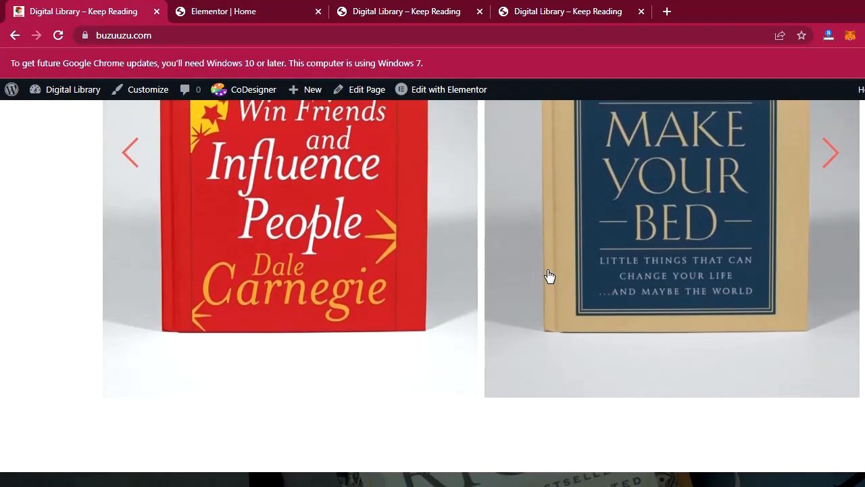
{"action": "scroll", "coordinate": [549, 275], "scroll_direction": "up", "scroll_amount": 5}
{"action": "scroll", "coordinate": [548, 274], "scroll_direction": "down", "scroll_amount": 1}
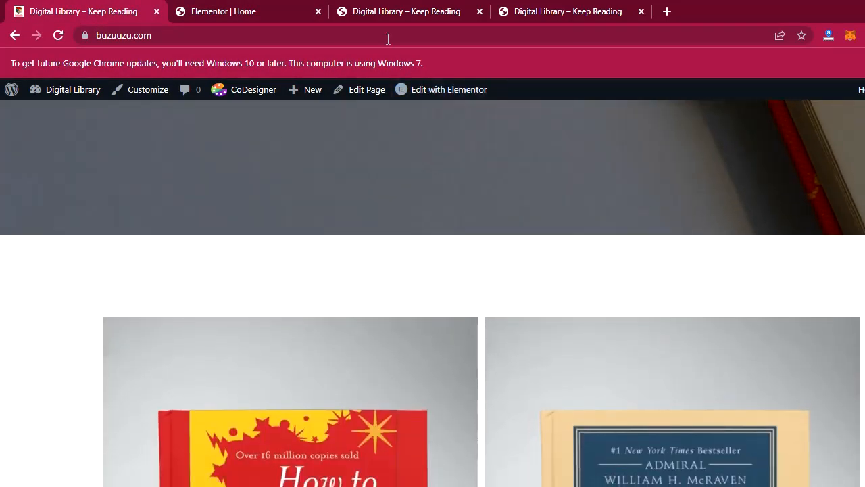
{"action": "left_click", "coordinate": [237, 19]}
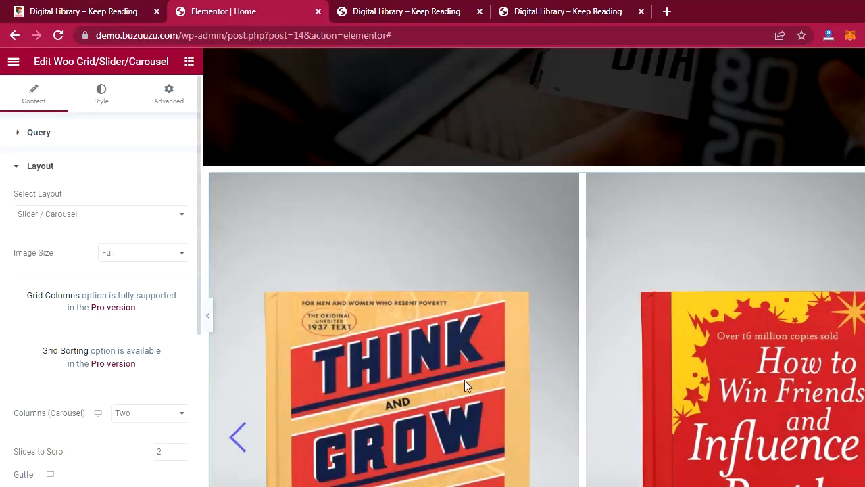
Turn off pagination for the book carousel
{"action": "scroll", "coordinate": [636, 433], "scroll_direction": "down", "scroll_amount": 3}
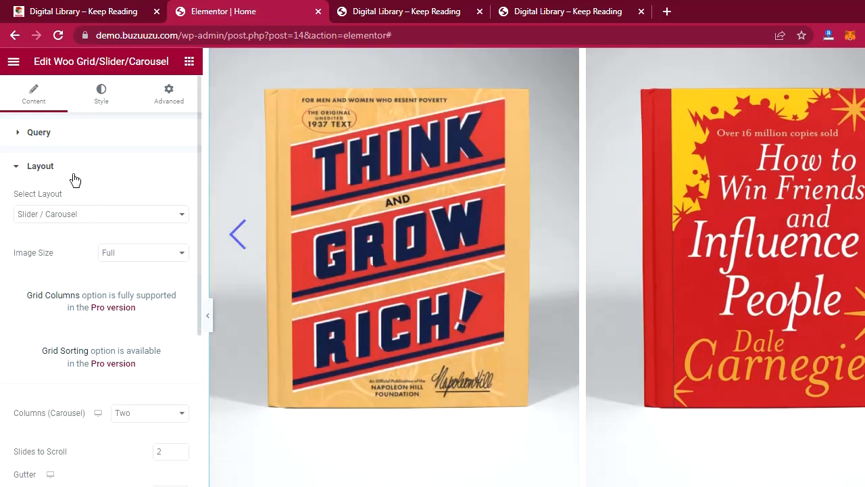
{"action": "scroll", "coordinate": [75, 307], "scroll_direction": "down", "scroll_amount": 2}
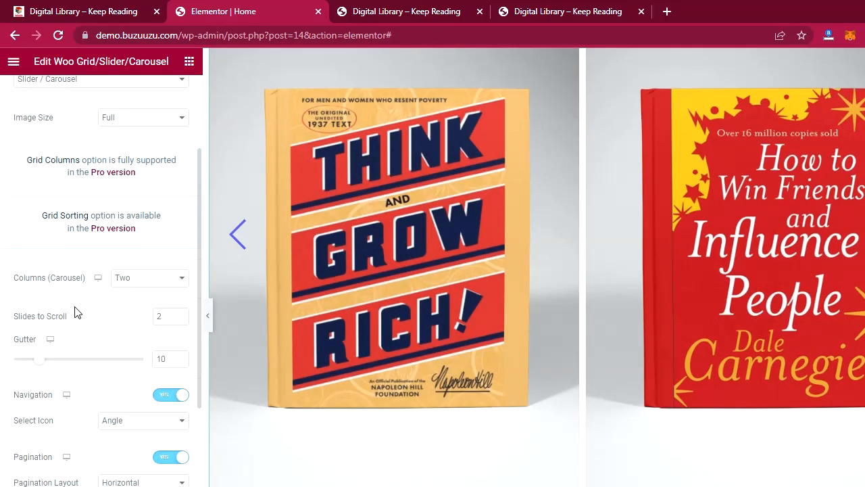
{"action": "scroll", "coordinate": [101, 397], "scroll_direction": "down", "scroll_amount": 1}
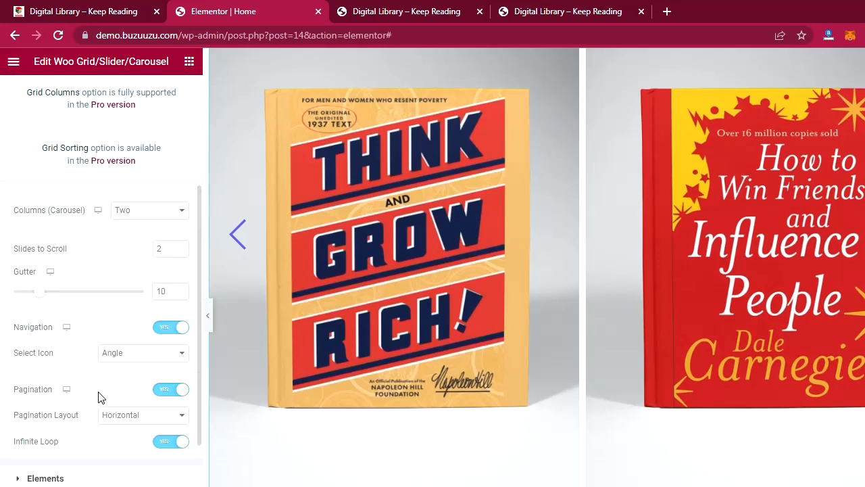
{"action": "left_click", "coordinate": [170, 392]}
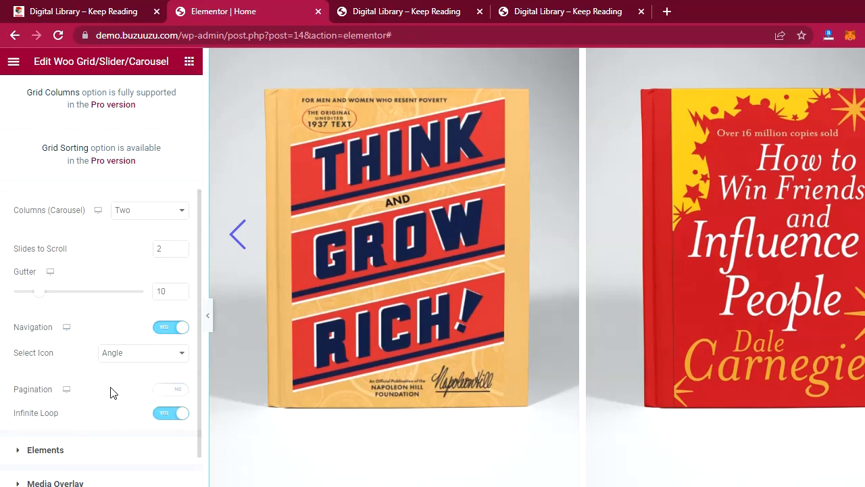
Review the carousel's column choices and remaining content settings, checking them against the live site's slider
{"action": "scroll", "coordinate": [113, 388], "scroll_direction": "up", "scroll_amount": 2}
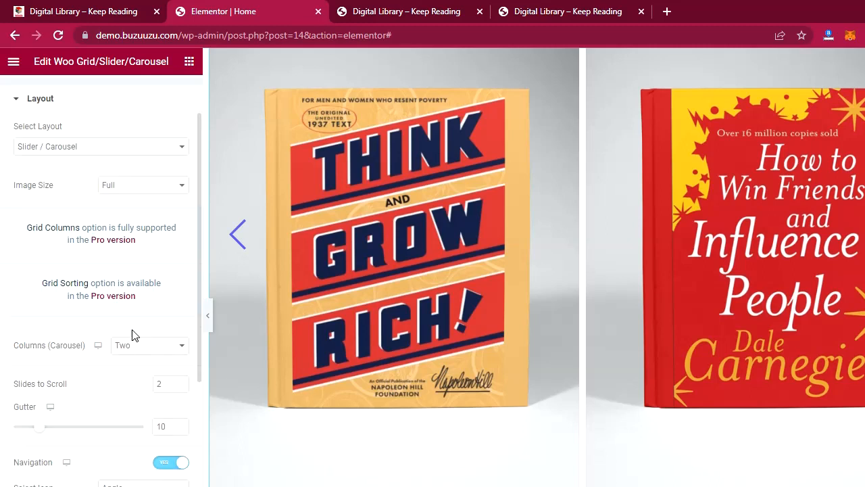
{"action": "left_click", "coordinate": [138, 350]}
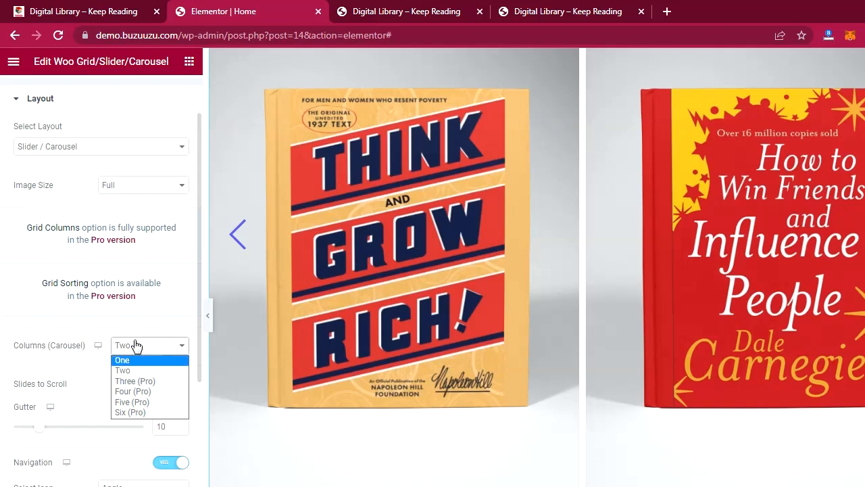
{"action": "left_click", "coordinate": [138, 345]}
{"action": "scroll", "coordinate": [115, 393], "scroll_direction": "down", "scroll_amount": 1}
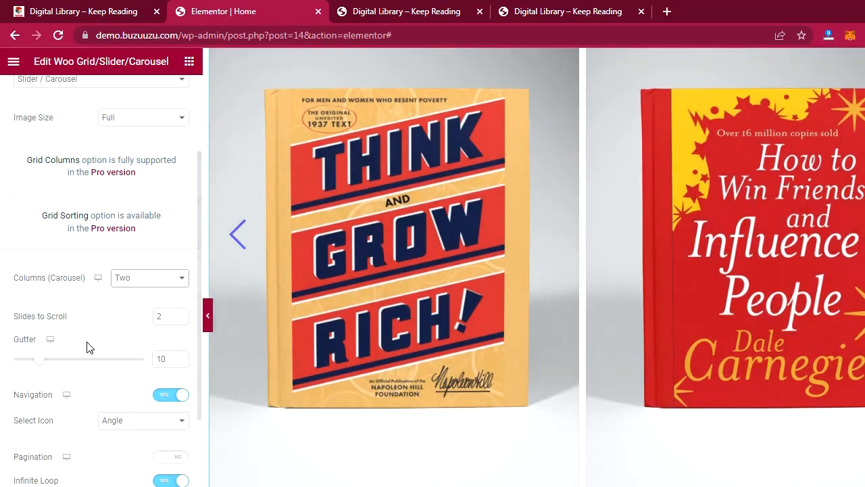
{"action": "scroll", "coordinate": [78, 413], "scroll_direction": "down", "scroll_amount": 2}
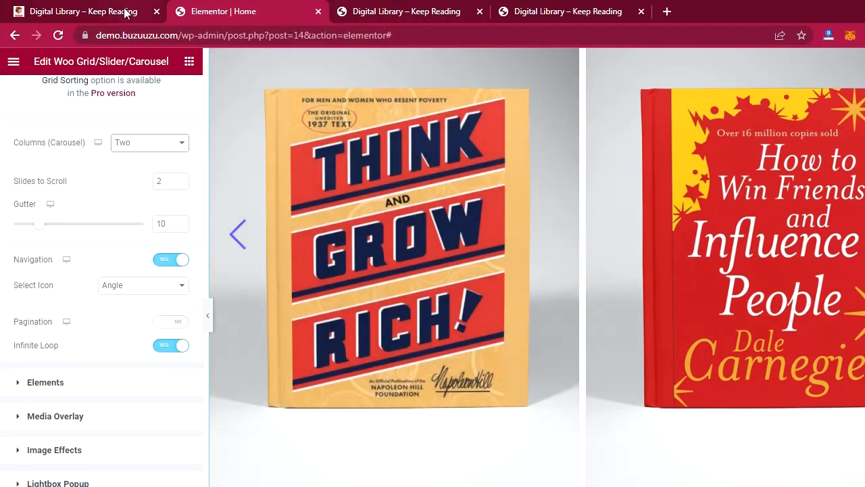
{"action": "left_click", "coordinate": [105, 10]}
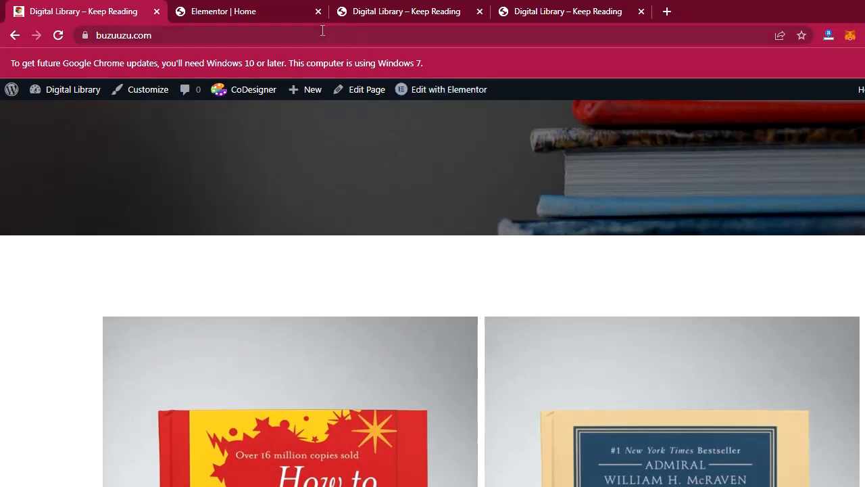
{"action": "left_click", "coordinate": [250, 13]}
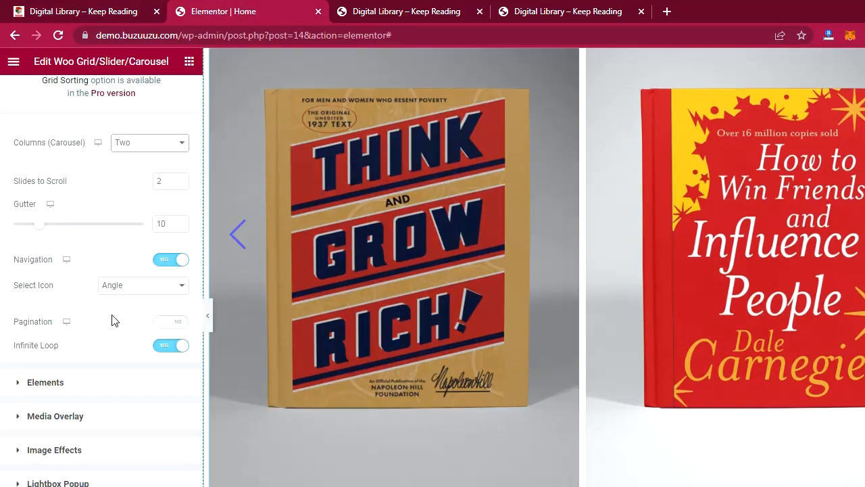
{"action": "scroll", "coordinate": [95, 388], "scroll_direction": "down", "scroll_amount": 1}
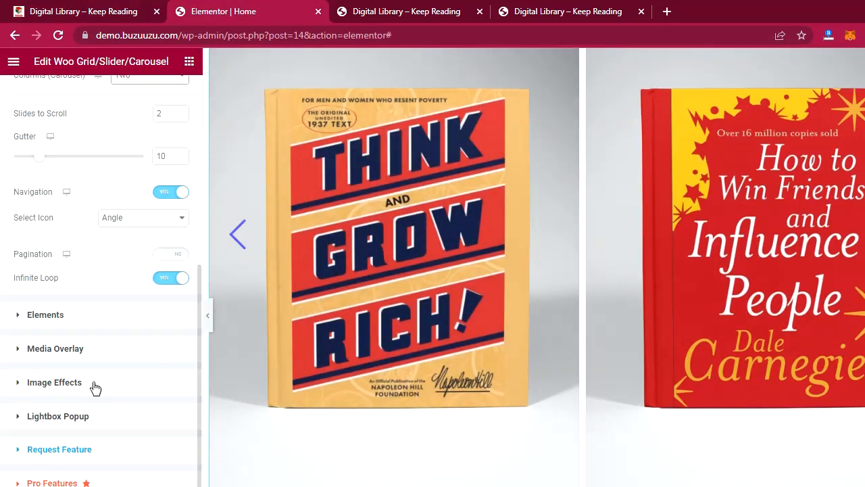
{"action": "scroll", "coordinate": [473, 293], "scroll_direction": "up", "scroll_amount": 5}
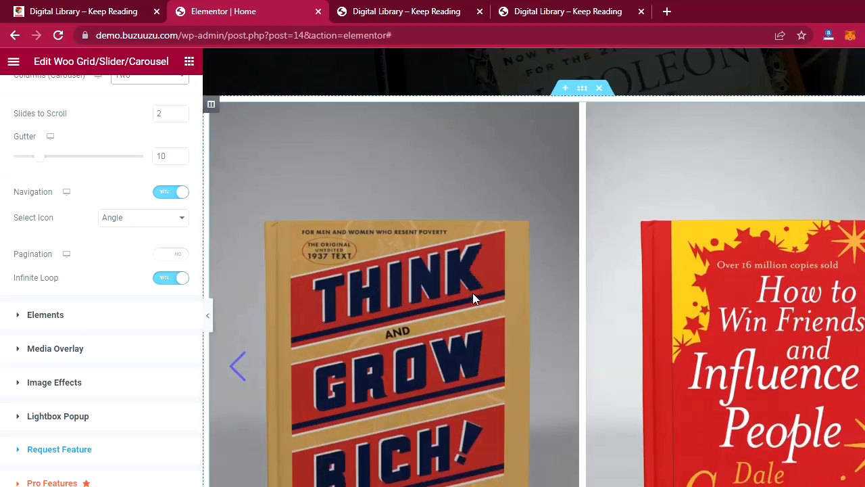
{"action": "scroll", "coordinate": [119, 205], "scroll_direction": "up", "scroll_amount": 5}
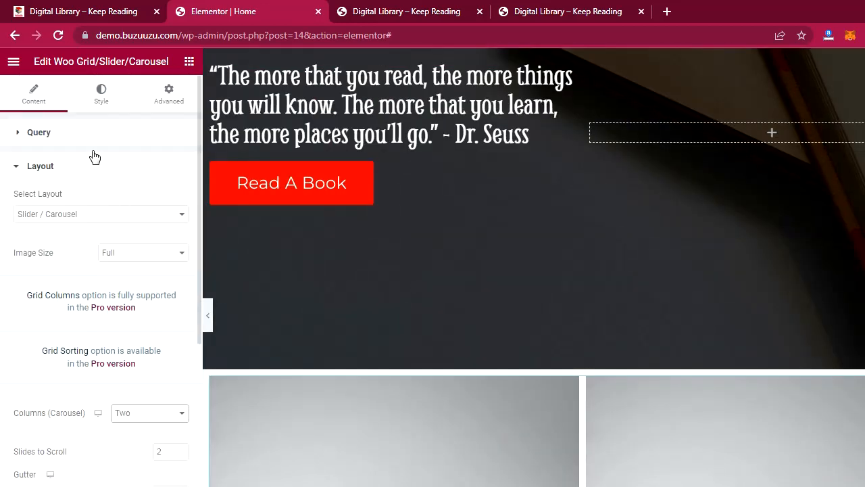
Set the normal colour of the carousel's slider navigation arrows to red, E30D0D
{"action": "left_click", "coordinate": [95, 95]}
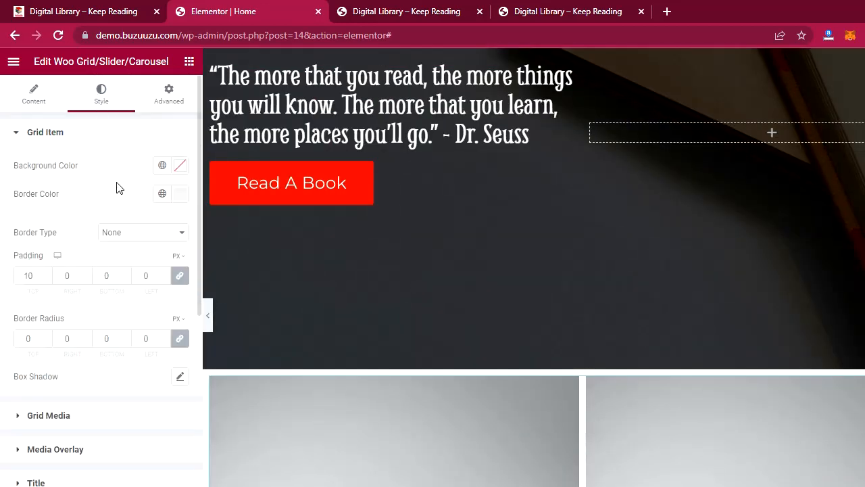
{"action": "scroll", "coordinate": [433, 252], "scroll_direction": "down", "scroll_amount": 3}
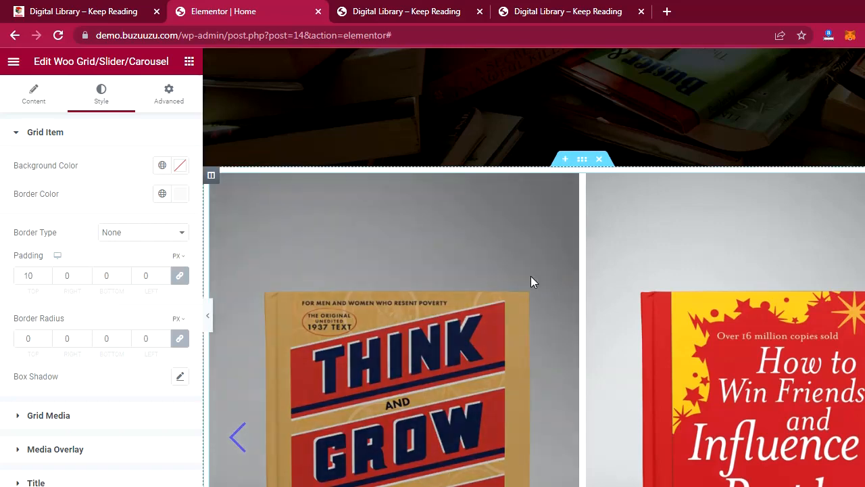
{"action": "scroll", "coordinate": [531, 276], "scroll_direction": "down", "scroll_amount": 1}
{"action": "scroll", "coordinate": [143, 315], "scroll_direction": "down", "scroll_amount": 5}
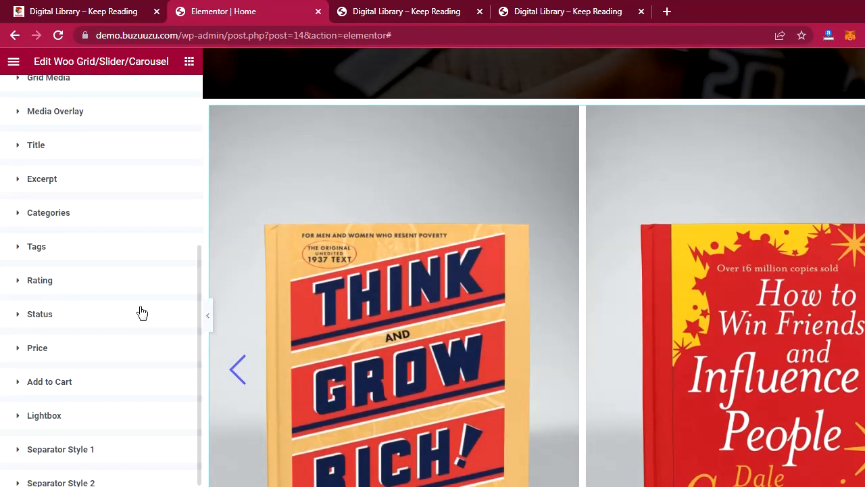
{"action": "scroll", "coordinate": [142, 312], "scroll_direction": "down", "scroll_amount": 2}
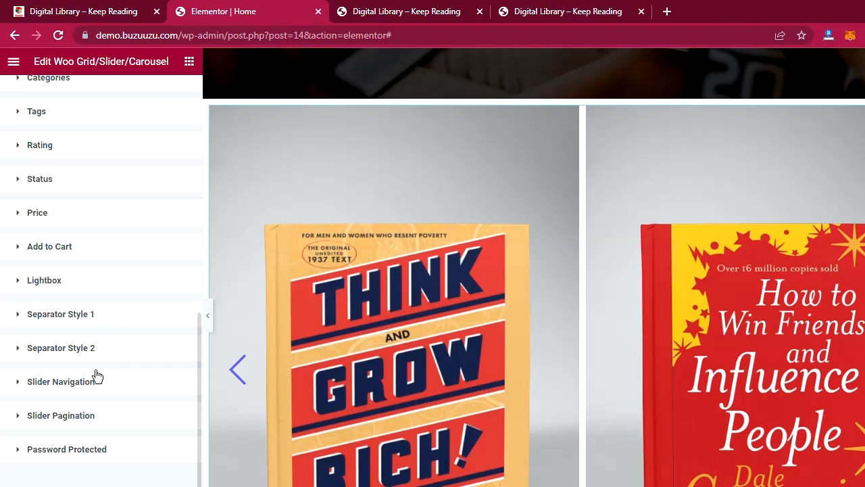
{"action": "scroll", "coordinate": [98, 381], "scroll_direction": "up", "scroll_amount": 4}
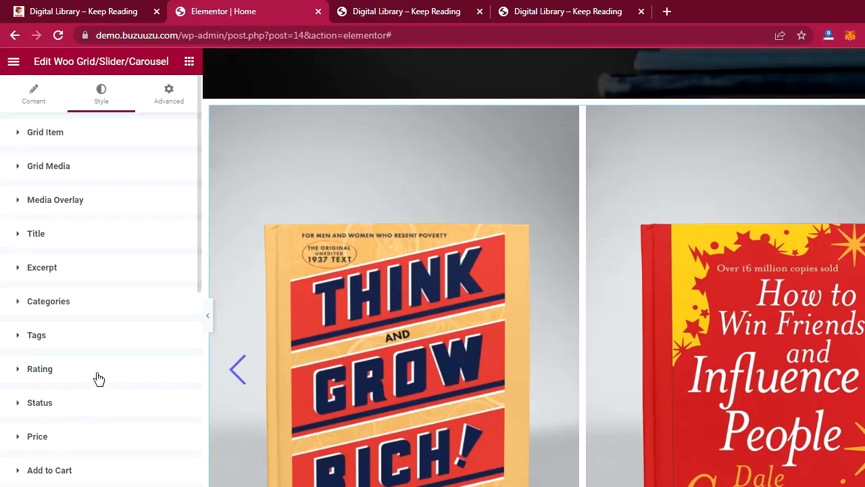
{"action": "scroll", "coordinate": [99, 365], "scroll_direction": "down", "scroll_amount": 6}
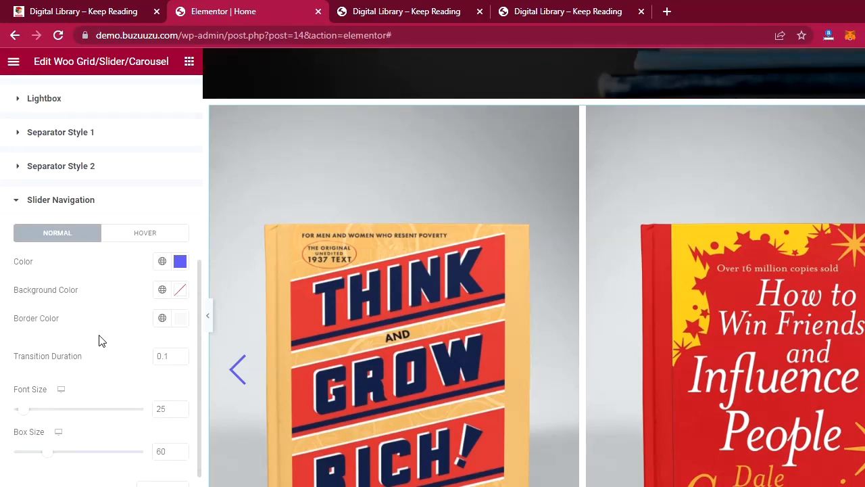
{"action": "left_click", "coordinate": [180, 261]}
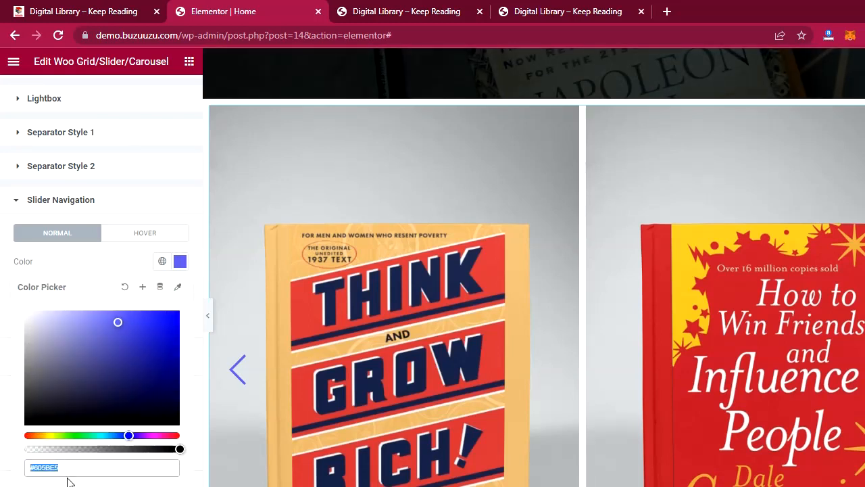
{"action": "type", "text": "E30D0D"}
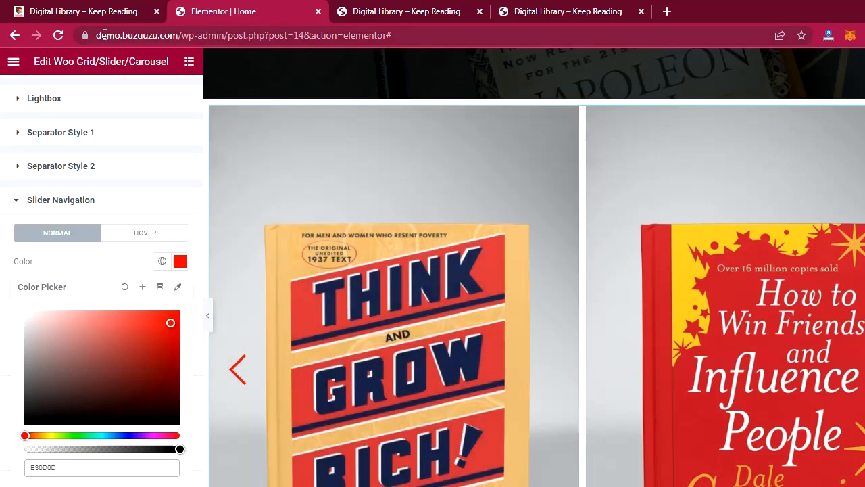
Check the arrows on the live site and reduce the slider navigation colour's opacity to give #E30D0D85
{"action": "left_click", "coordinate": [101, 14]}
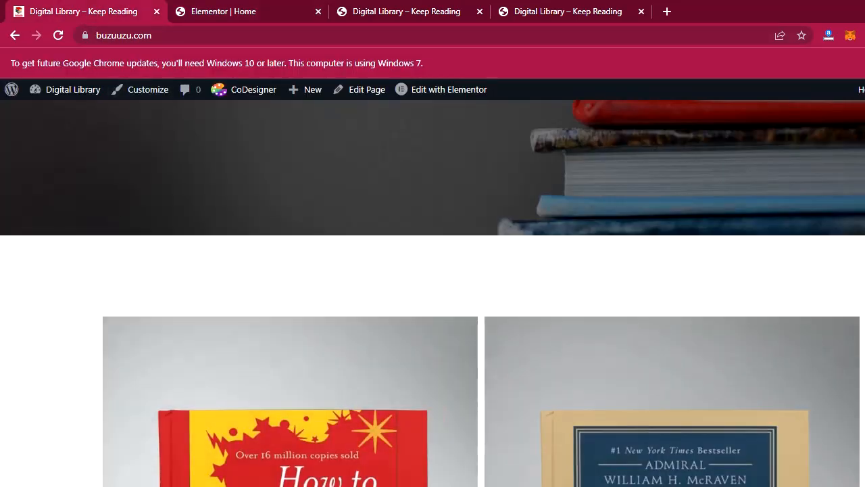
{"action": "left_click", "coordinate": [208, 11]}
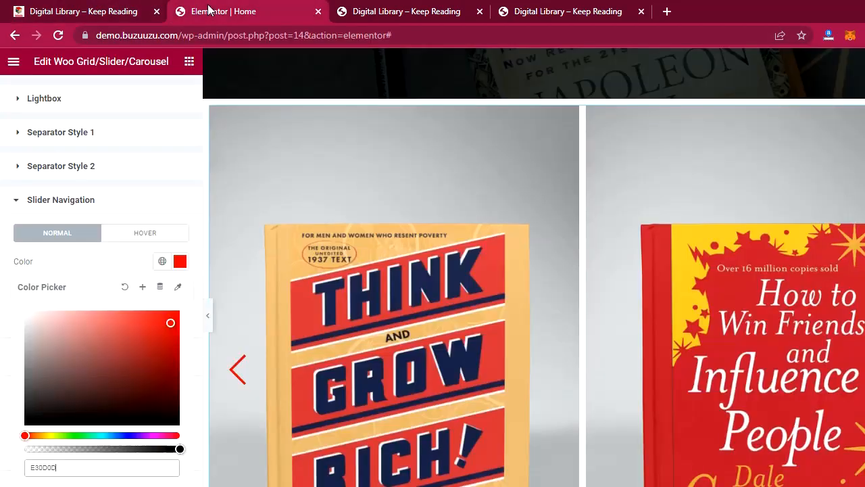
{"action": "left_click", "coordinate": [179, 448]}
{"action": "left_click_drag", "start_coordinate": [134, 437], "coordinate": [102, 438]}
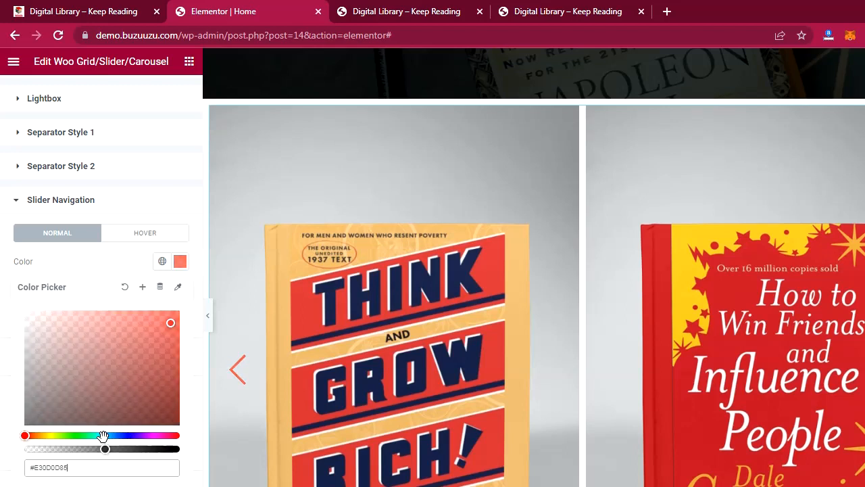
{"action": "left_click", "coordinate": [87, 258]}
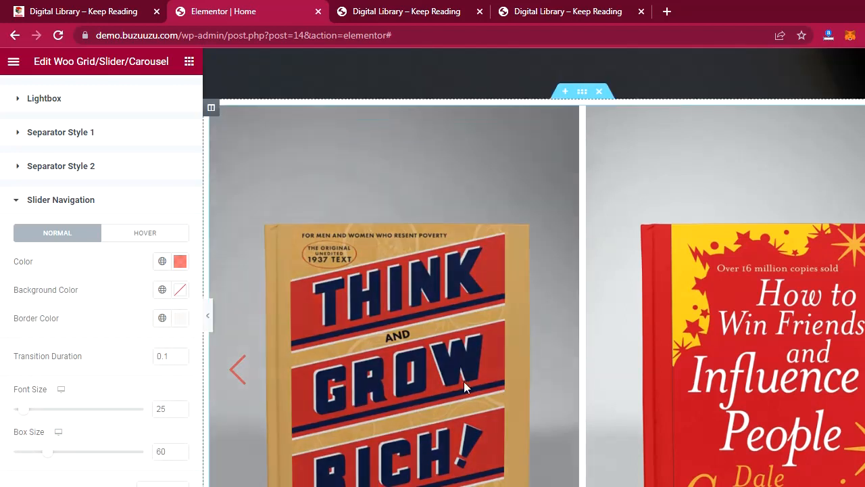
Set the hover colour of the carousel's slider navigation arrows to red, E30D0D
{"action": "scroll", "coordinate": [463, 378], "scroll_direction": "down", "scroll_amount": 3}
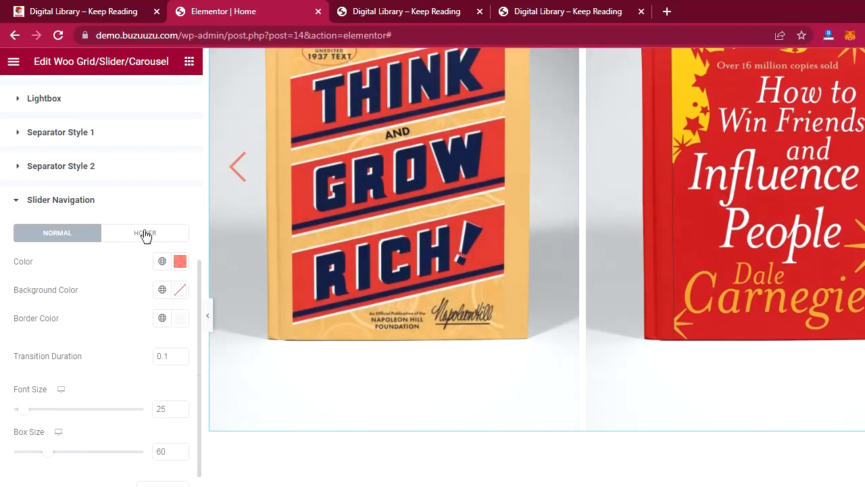
{"action": "left_click", "coordinate": [145, 233]}
{"action": "left_click", "coordinate": [179, 261]}
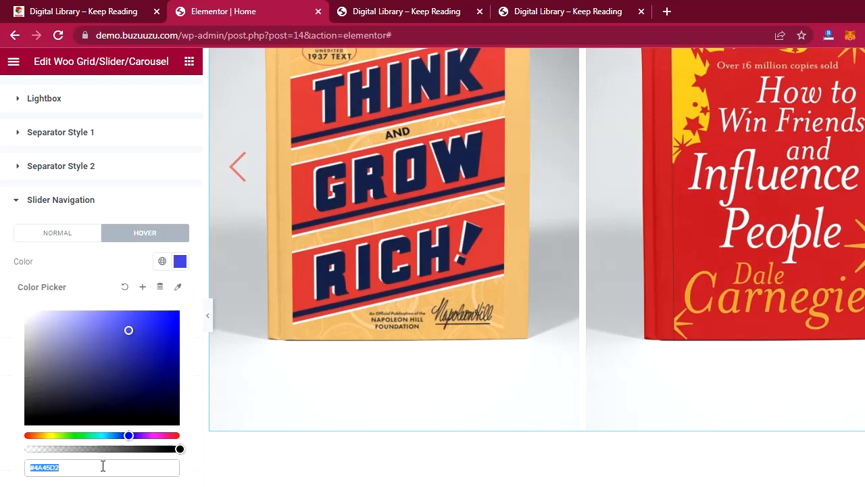
{"action": "type", "text": "#FF0000"}
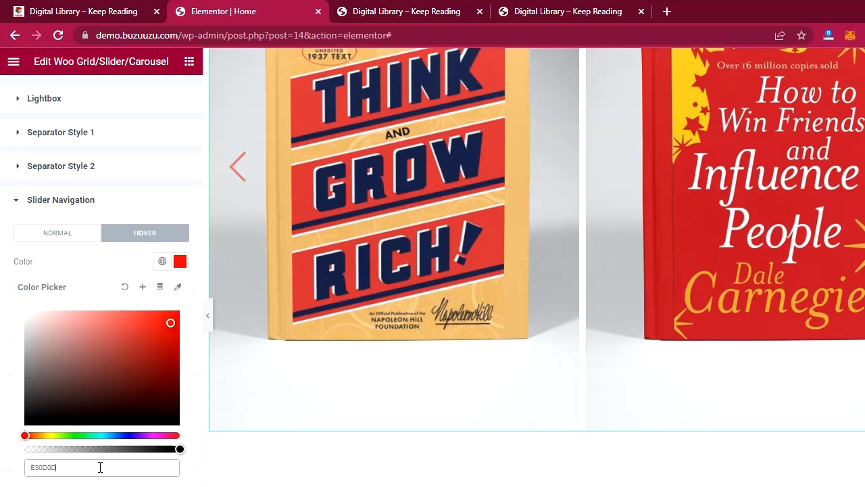
{"action": "left_click", "coordinate": [87, 270]}
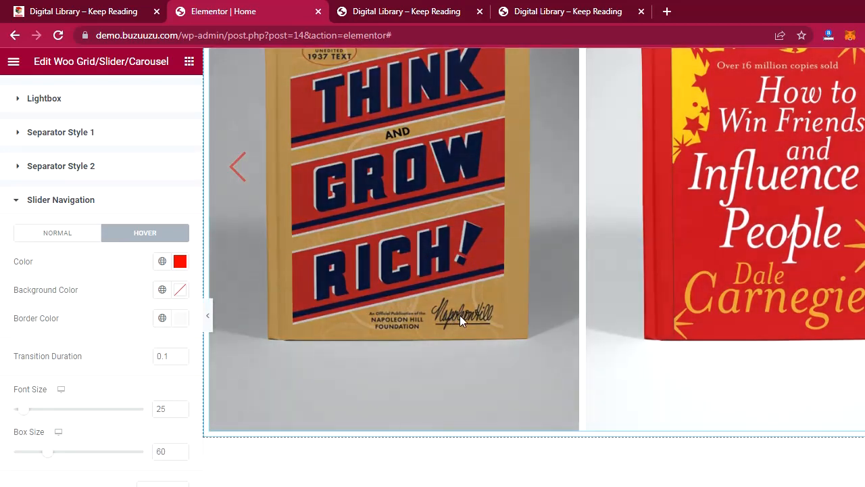
Set the top and bottom margins of the section containing the book carousel to 90 px
{"action": "scroll", "coordinate": [460, 317], "scroll_direction": "up", "scroll_amount": 4}
{"action": "scroll", "coordinate": [459, 318], "scroll_direction": "down", "scroll_amount": 1}
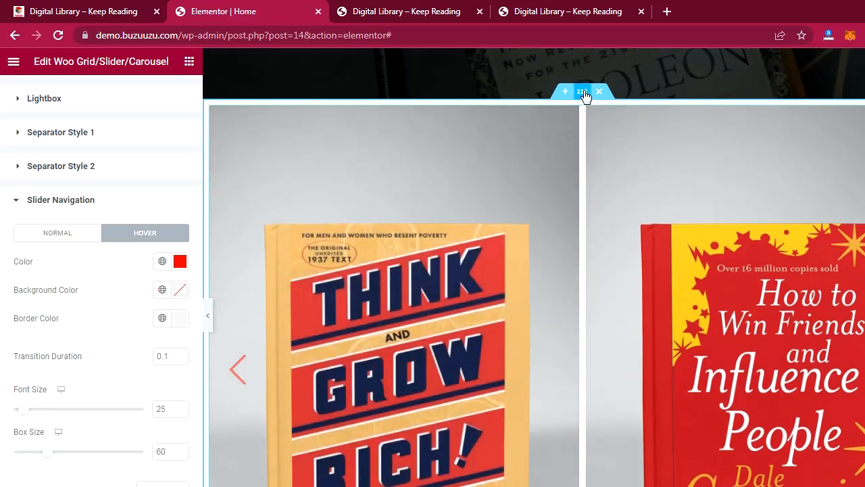
{"action": "left_click", "coordinate": [582, 94]}
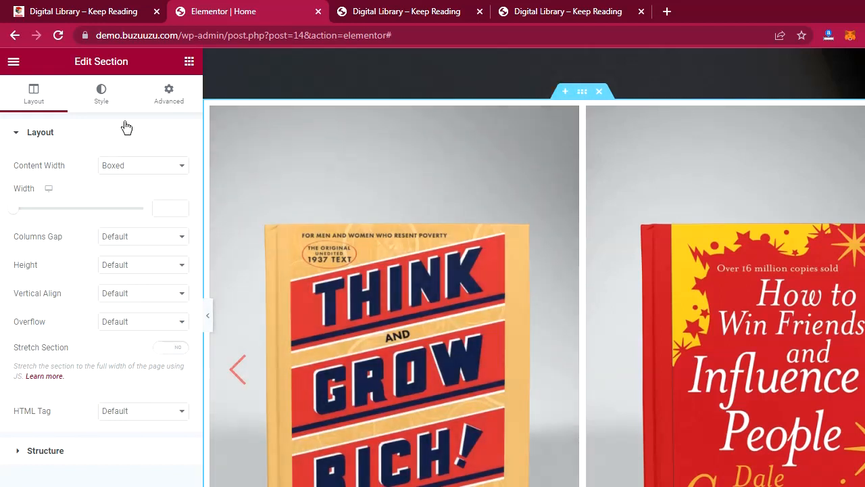
{"action": "left_click", "coordinate": [164, 98]}
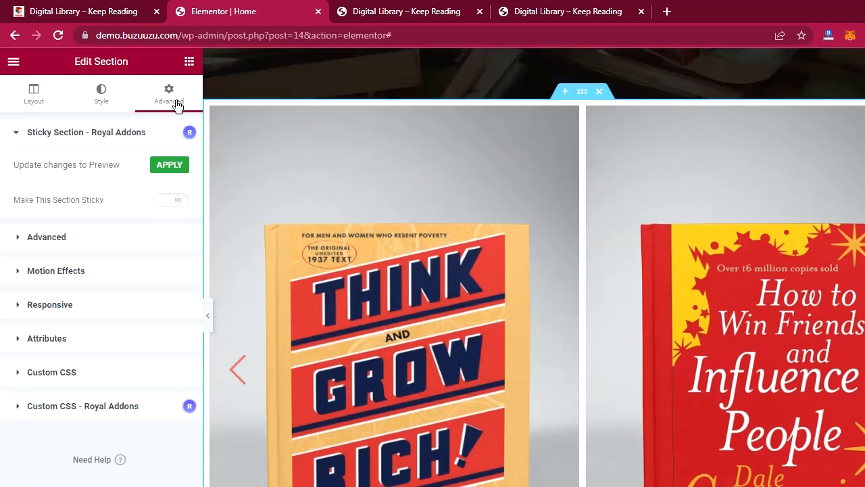
{"action": "left_click", "coordinate": [53, 242]}
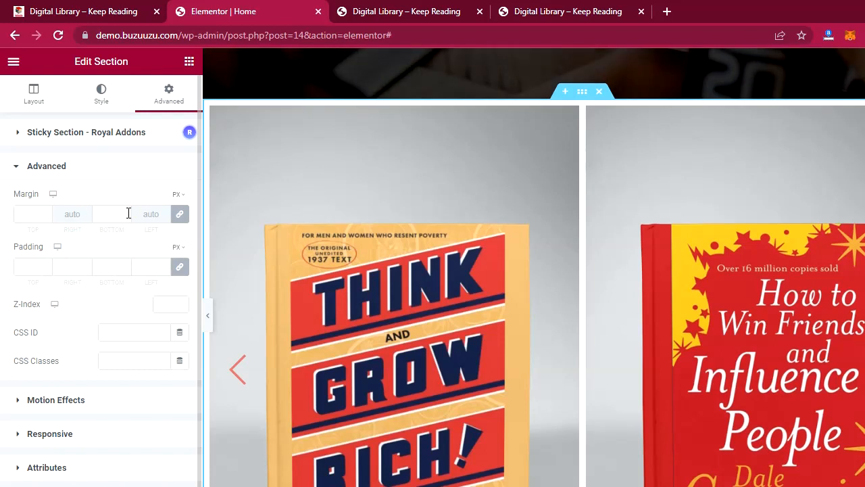
{"action": "left_click", "coordinate": [23, 213]}
{"action": "type", "text": "50"}
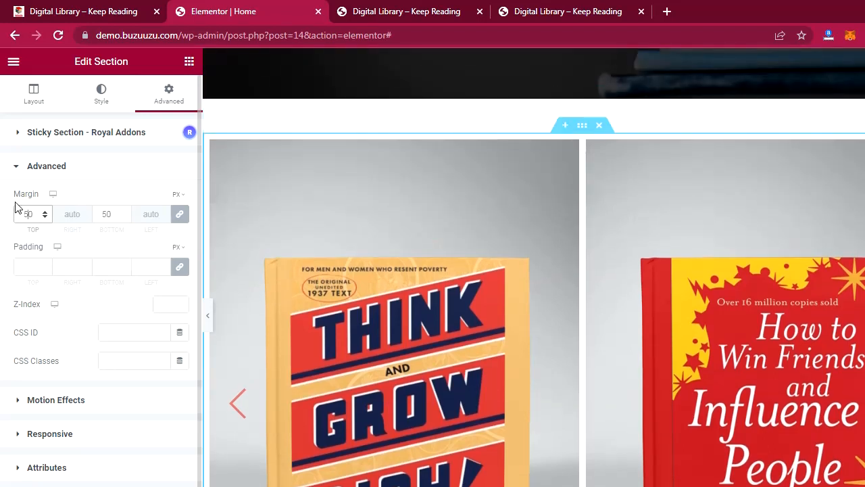
{"action": "key", "text": "Left"}
{"action": "key", "text": "BackSpace"}
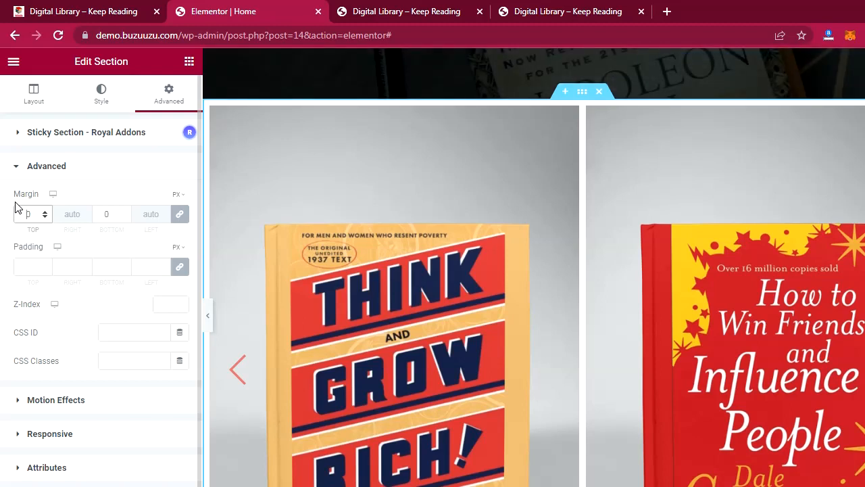
{"action": "type", "text": "9"}
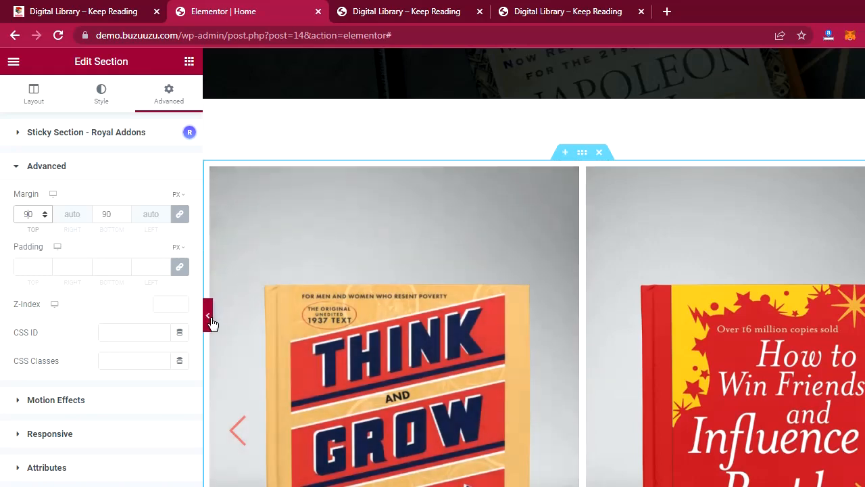
Preview the carousel section with the editor panel hidden, and check the carousel on the reloaded demo home page
{"action": "left_click", "coordinate": [210, 312]}
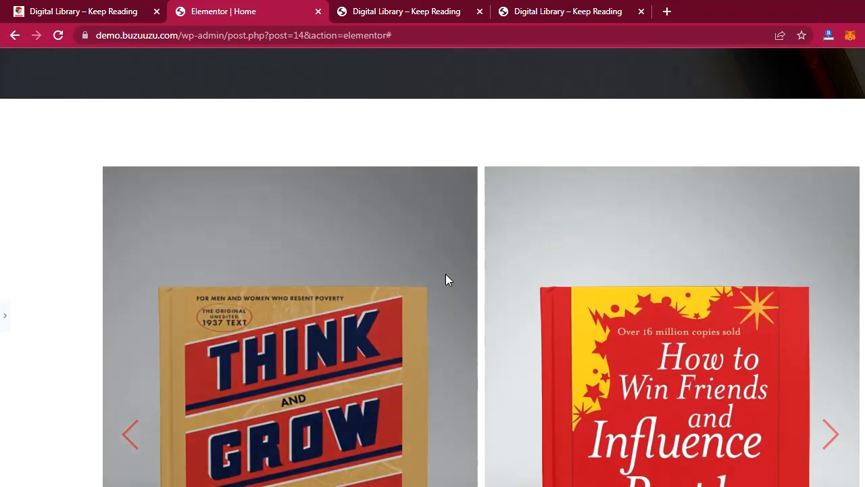
{"action": "scroll", "coordinate": [402, 292], "scroll_direction": "down", "scroll_amount": 3}
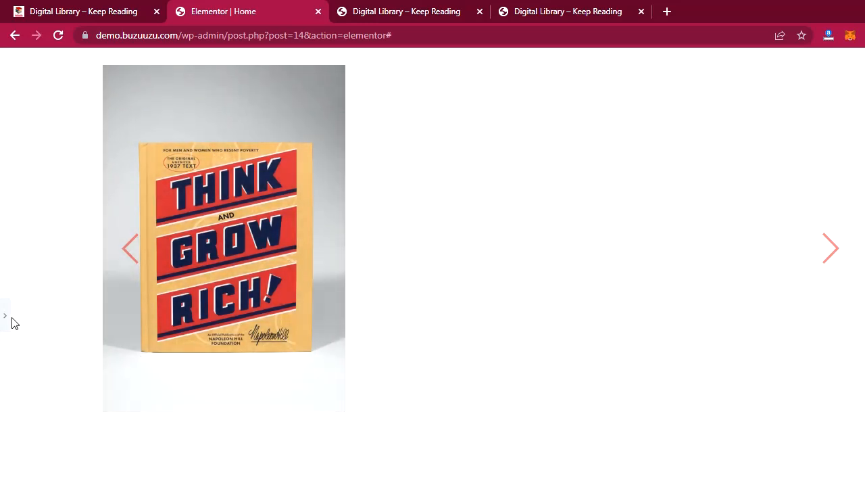
{"action": "left_click", "coordinate": [5, 315]}
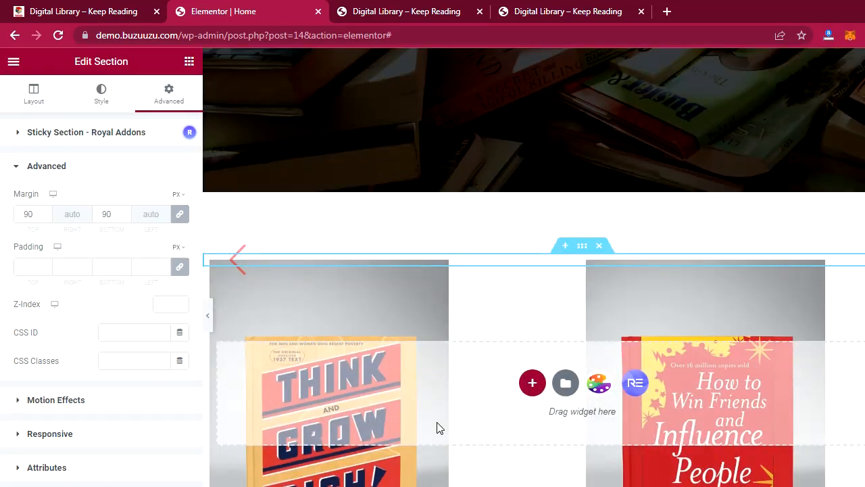
{"action": "left_click", "coordinate": [399, 15]}
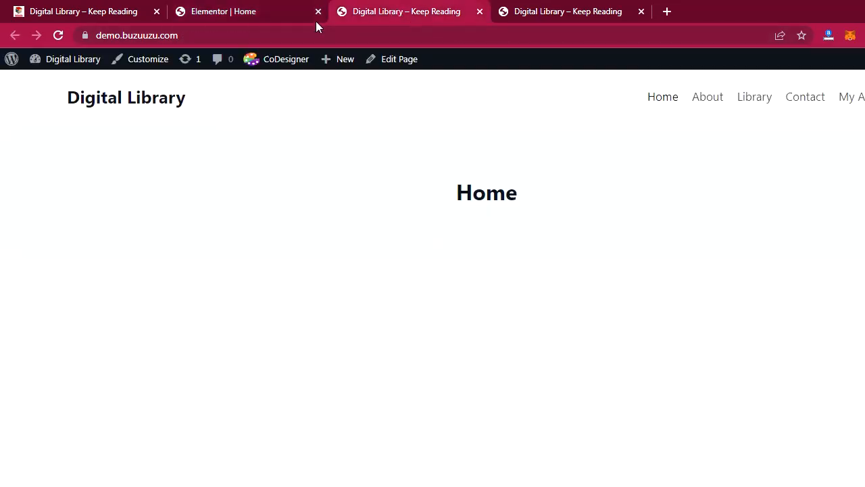
{"action": "left_click", "coordinate": [54, 36]}
{"action": "scroll", "coordinate": [638, 301], "scroll_direction": "down", "scroll_amount": 5}
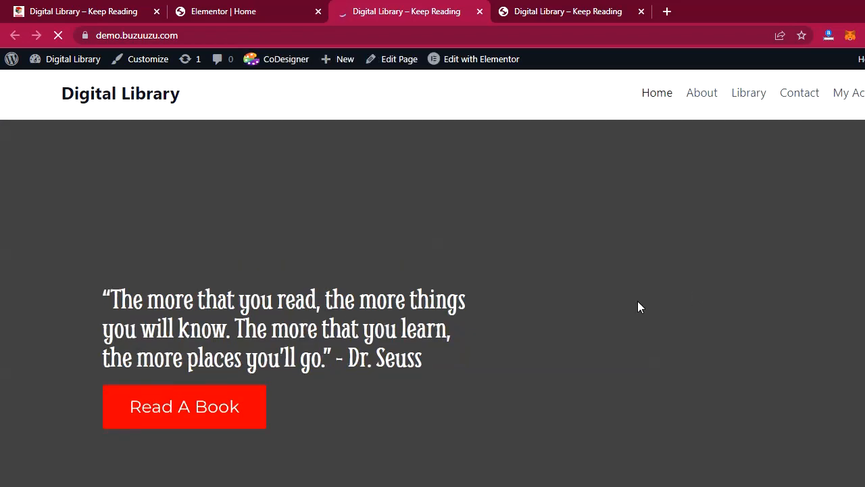
{"action": "scroll", "coordinate": [641, 307], "scroll_direction": "down", "scroll_amount": 4}
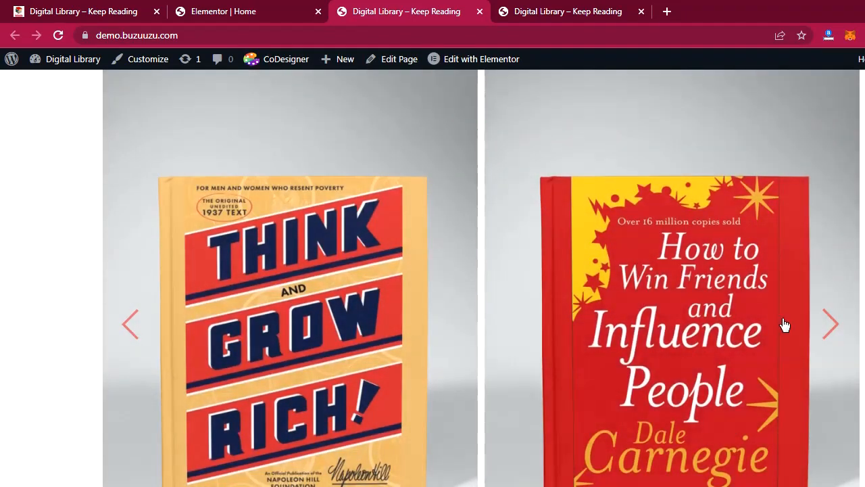
{"action": "scroll", "coordinate": [694, 303], "scroll_direction": "up", "scroll_amount": 5}
{"action": "scroll", "coordinate": [692, 296], "scroll_direction": "down", "scroll_amount": 8}
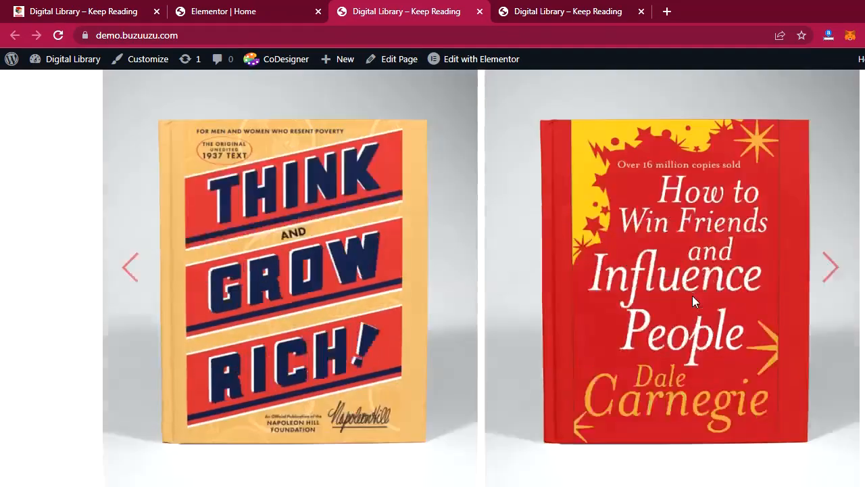
{"action": "scroll", "coordinate": [693, 301], "scroll_direction": "up", "scroll_amount": 10}
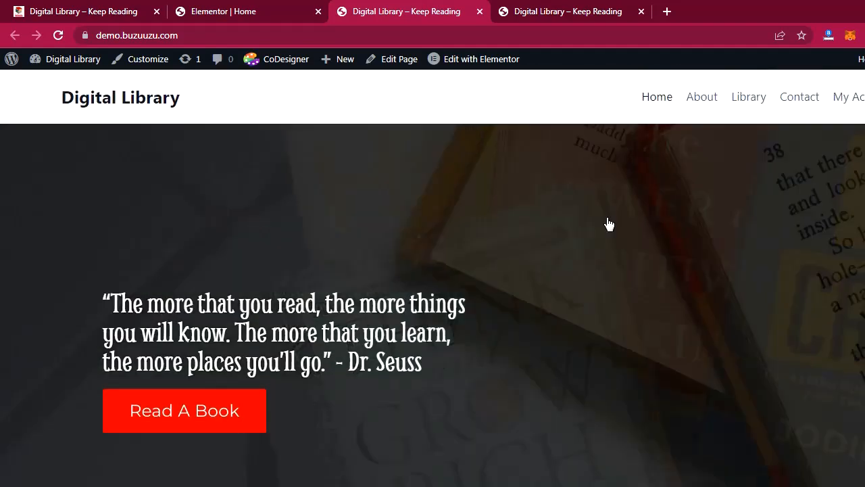
Return to the Elementor editor for the home page and reload it
{"action": "left_click", "coordinate": [249, 11]}
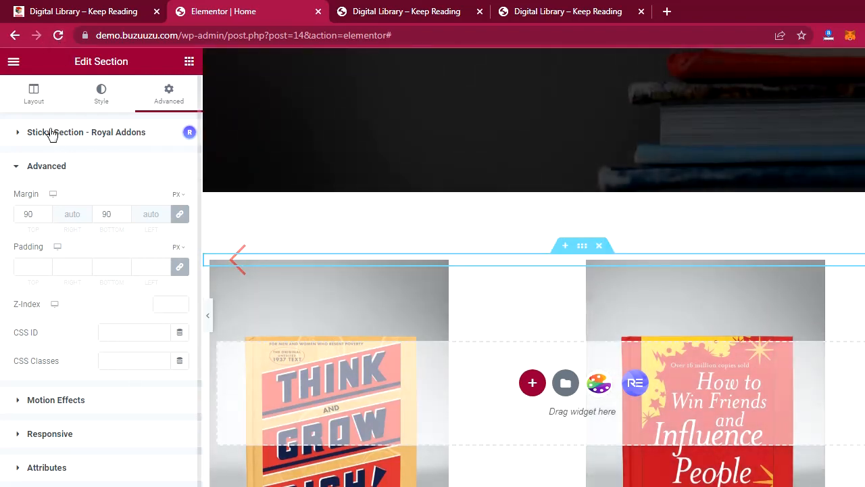
{"action": "scroll", "coordinate": [619, 319], "scroll_direction": "up", "scroll_amount": 2}
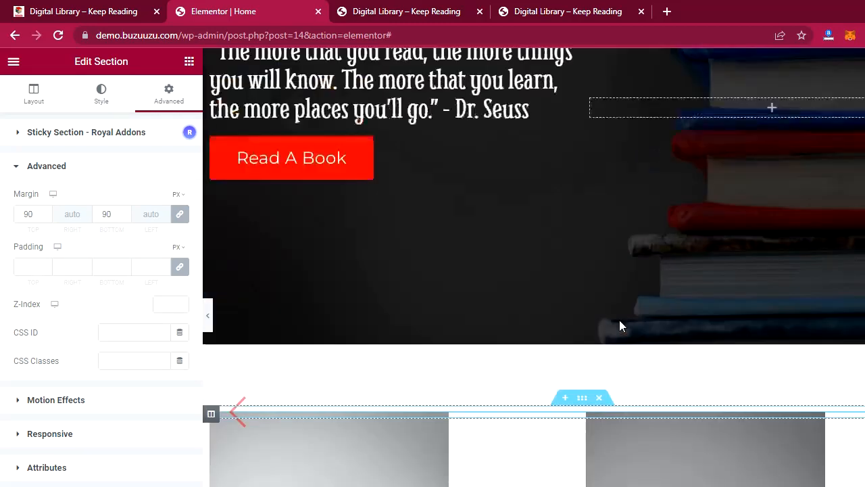
{"action": "scroll", "coordinate": [595, 308], "scroll_direction": "down", "scroll_amount": 2}
{"action": "left_click", "coordinate": [58, 34]}
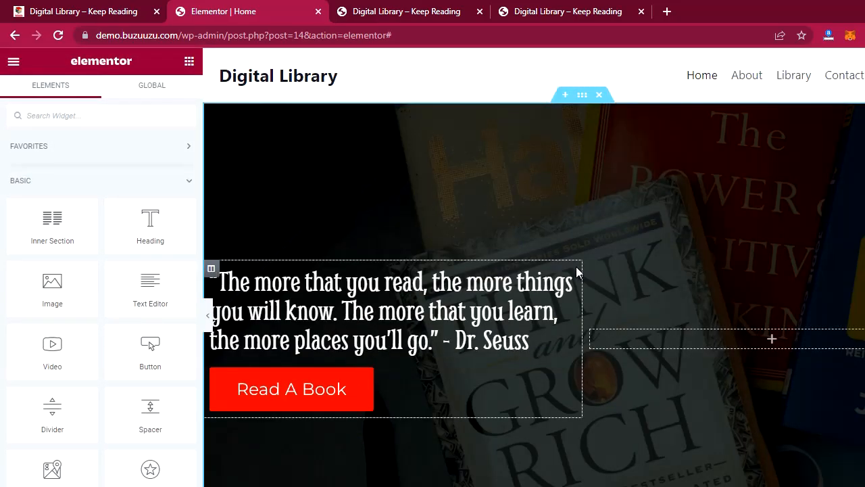
Check the carousel's spacing in the editor and examine the Powerful Motivational Books banner on the live site
{"action": "scroll", "coordinate": [576, 271], "scroll_direction": "down", "scroll_amount": 9}
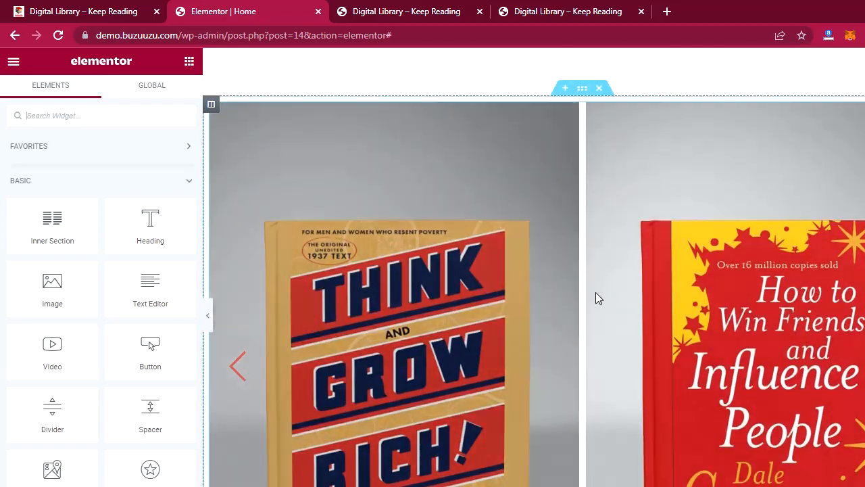
{"action": "scroll", "coordinate": [594, 291], "scroll_direction": "down", "scroll_amount": 5}
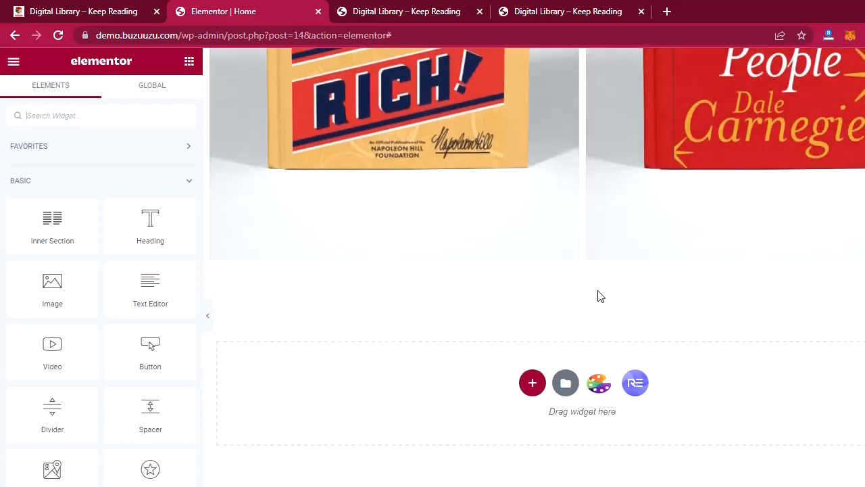
{"action": "scroll", "coordinate": [594, 285], "scroll_direction": "up", "scroll_amount": 5}
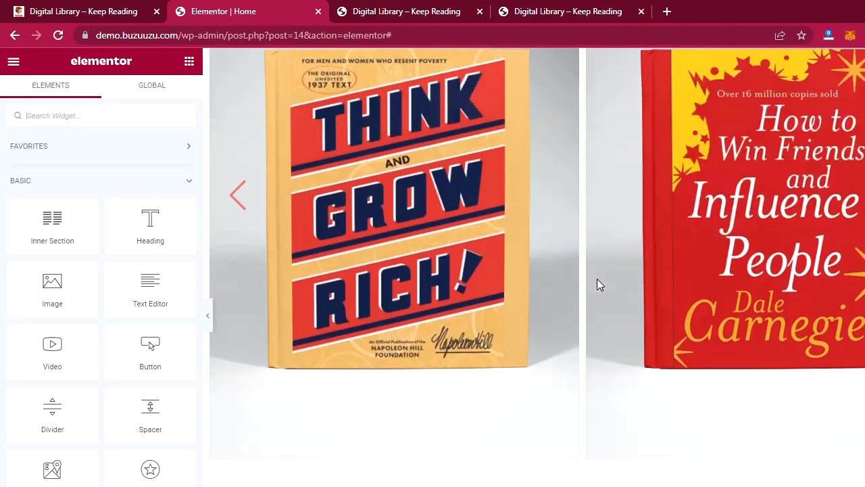
{"action": "scroll", "coordinate": [598, 281], "scroll_direction": "up", "scroll_amount": 2}
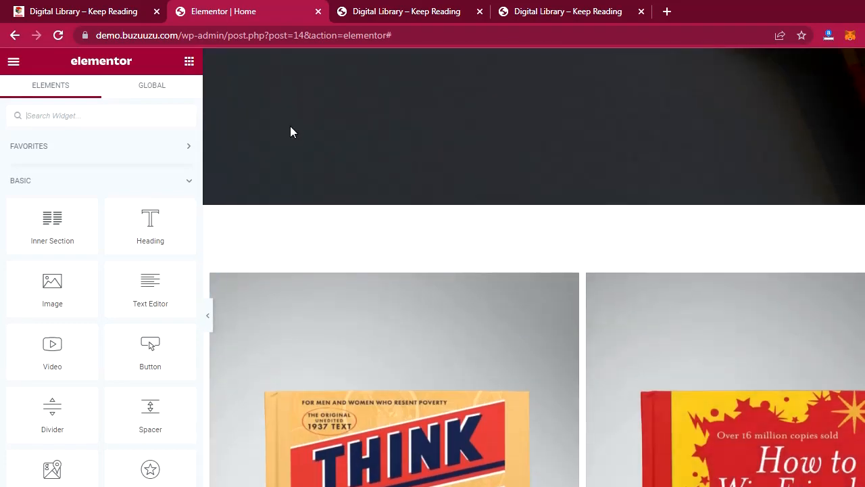
{"action": "left_click", "coordinate": [101, 11]}
{"action": "scroll", "coordinate": [557, 290], "scroll_direction": "down", "scroll_amount": 8}
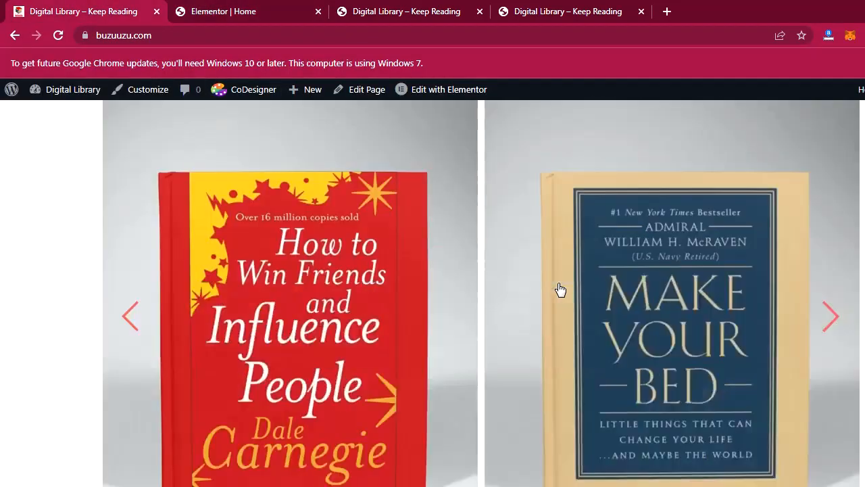
{"action": "scroll", "coordinate": [556, 277], "scroll_direction": "up", "scroll_amount": 2}
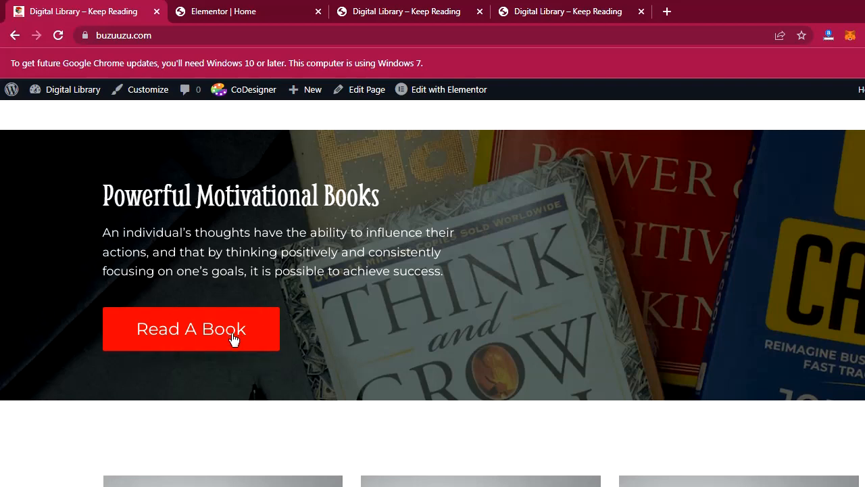
Copy the hero section with the Dr. Seuss quote in the Elementor editor and paste it below the book carousel
{"action": "left_click", "coordinate": [261, 14]}
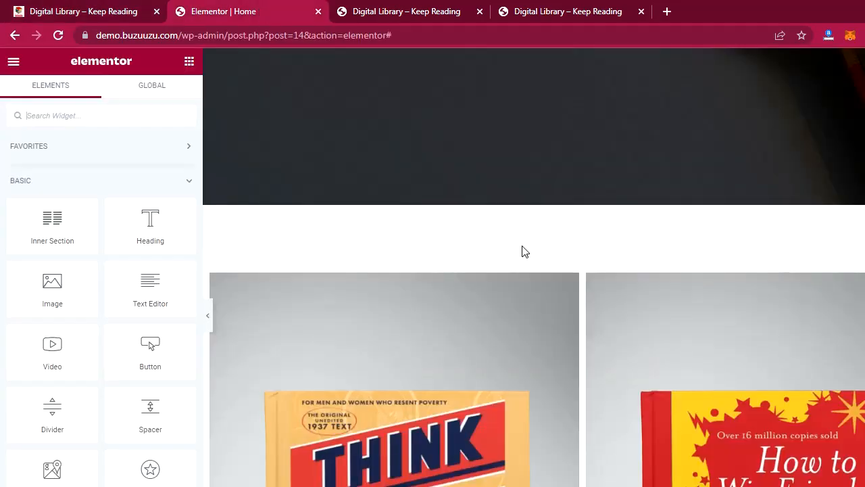
{"action": "scroll", "coordinate": [522, 252], "scroll_direction": "up", "scroll_amount": 5}
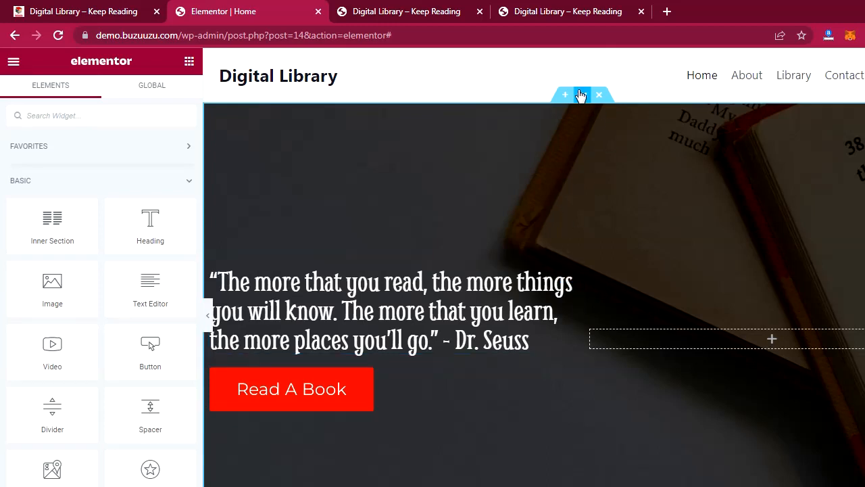
{"action": "right_click", "coordinate": [599, 150]}
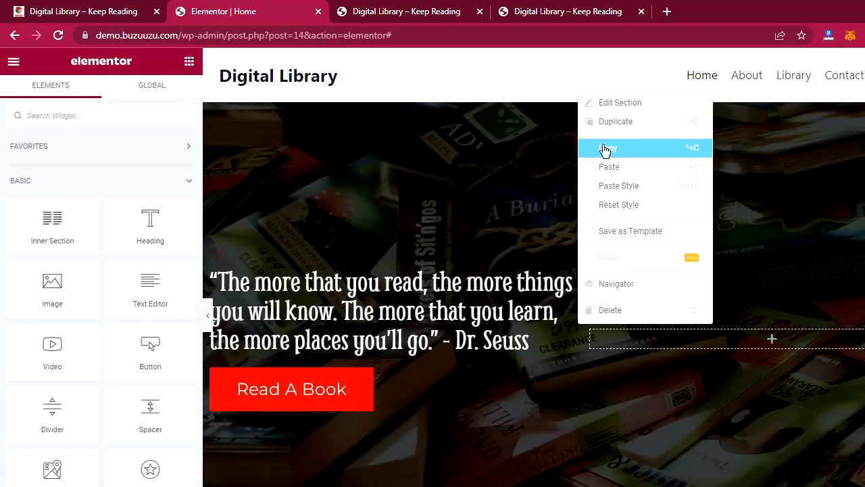
{"action": "scroll", "coordinate": [528, 220], "scroll_direction": "down", "scroll_amount": 1}
{"action": "scroll", "coordinate": [529, 217], "scroll_direction": "down", "scroll_amount": 12}
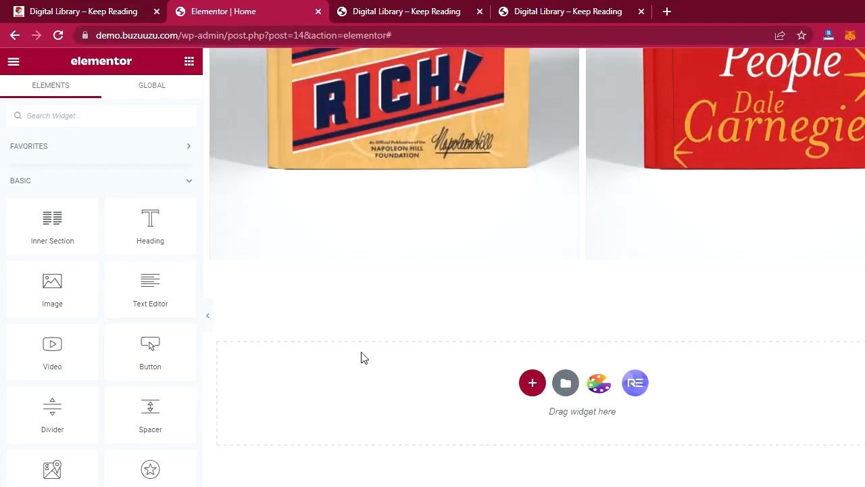
{"action": "right_click", "coordinate": [362, 356]}
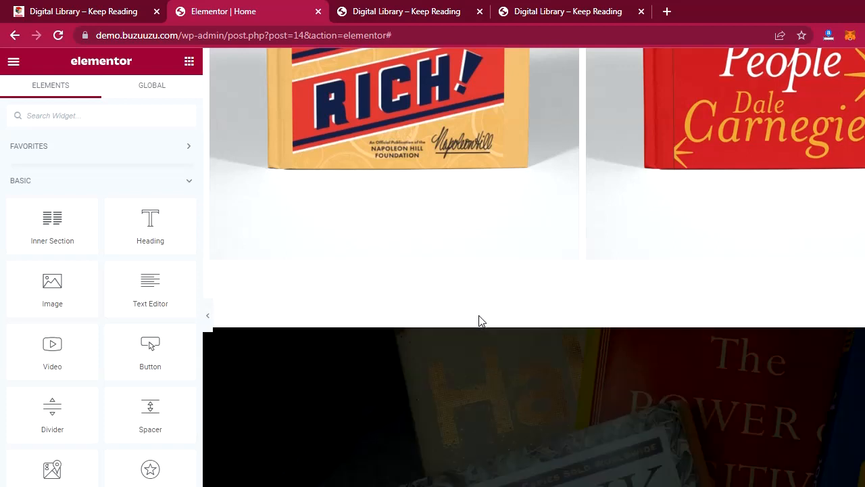
Replace the copied hero section's slideshow background with a Classic background using the Think and Grow Rich image "hero 4"
{"action": "scroll", "coordinate": [482, 321], "scroll_direction": "down", "scroll_amount": 2}
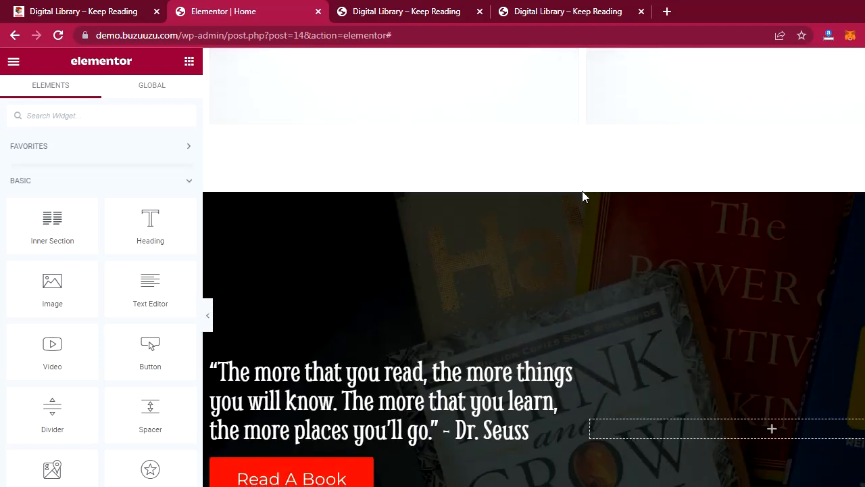
{"action": "left_click", "coordinate": [581, 187]}
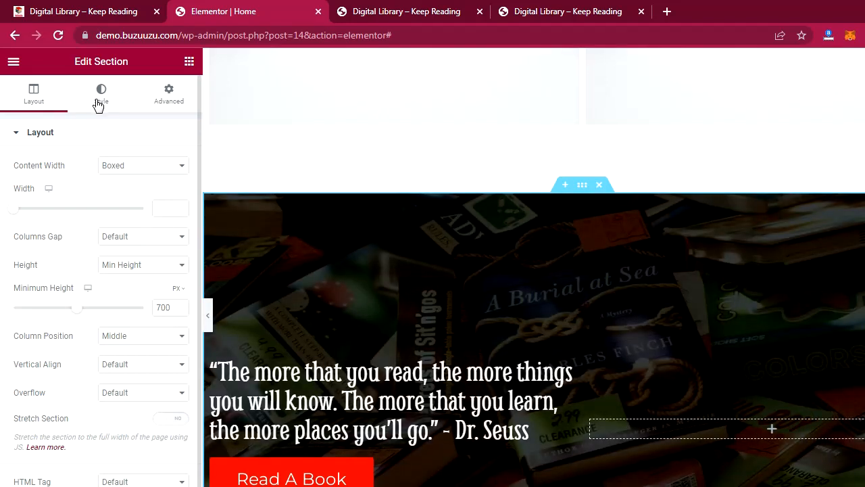
{"action": "left_click", "coordinate": [98, 107]}
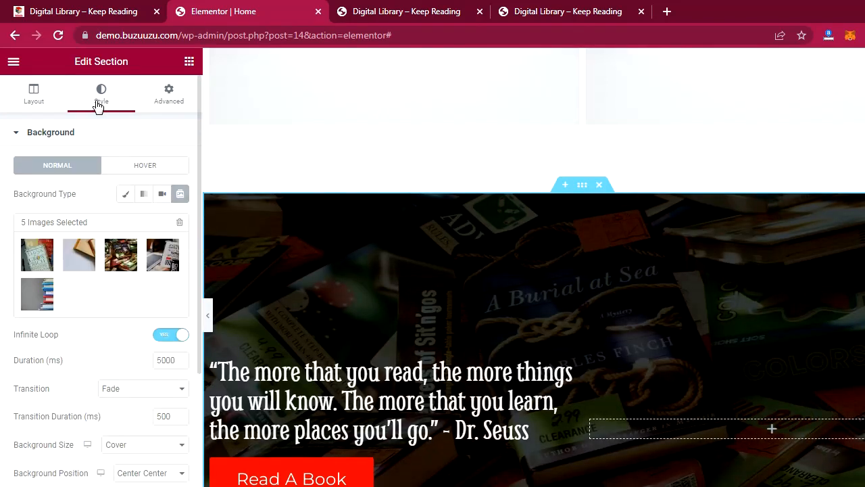
{"action": "left_click", "coordinate": [126, 195]}
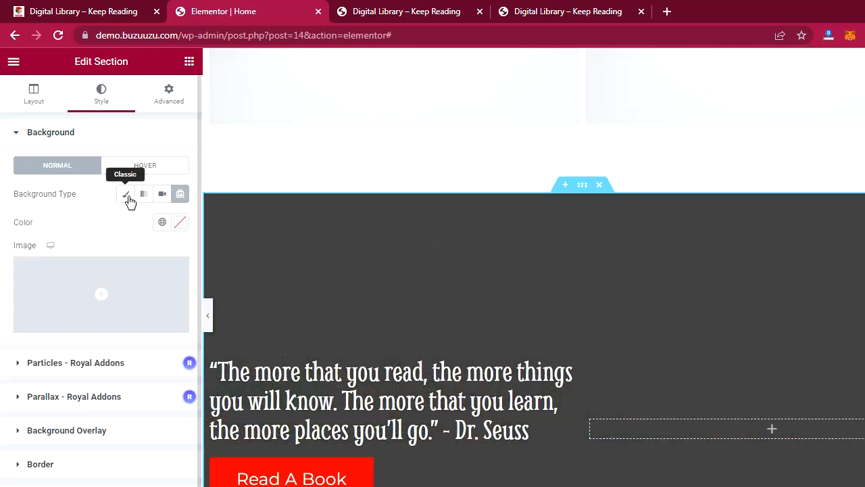
{"action": "left_click", "coordinate": [106, 292]}
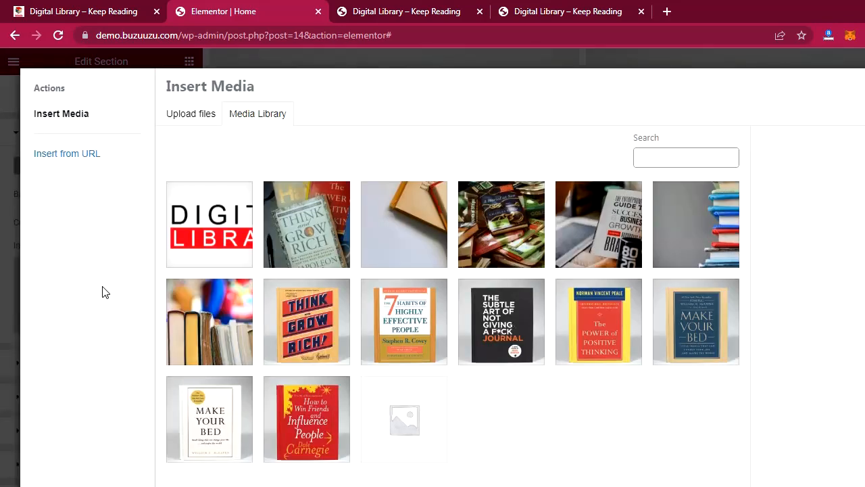
{"action": "left_click", "coordinate": [87, 16]}
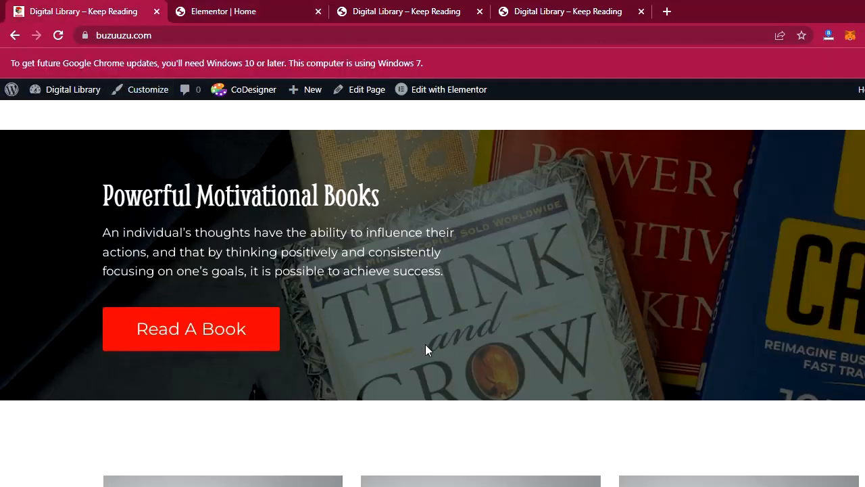
{"action": "left_click", "coordinate": [231, 16]}
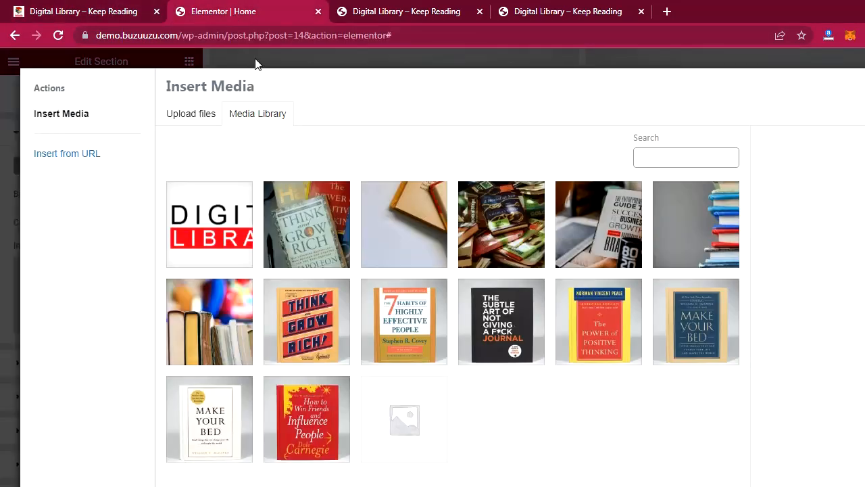
{"action": "left_click", "coordinate": [303, 228]}
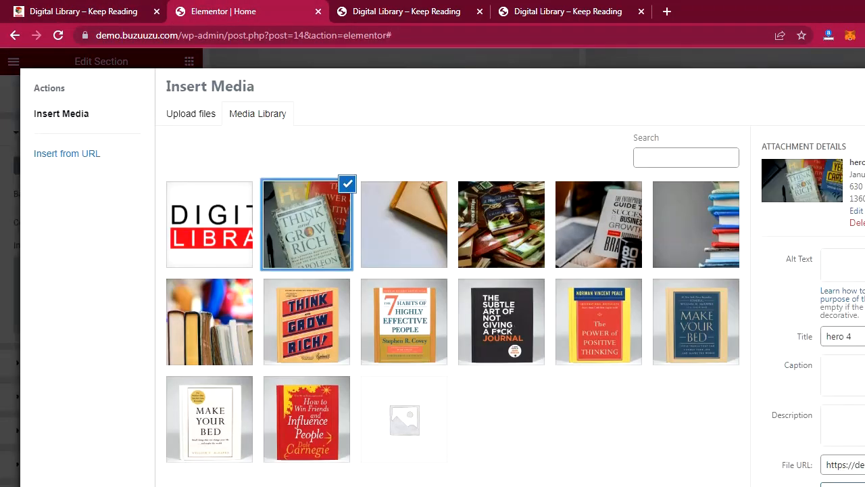
{"action": "left_click", "coordinate": [864, 486]}
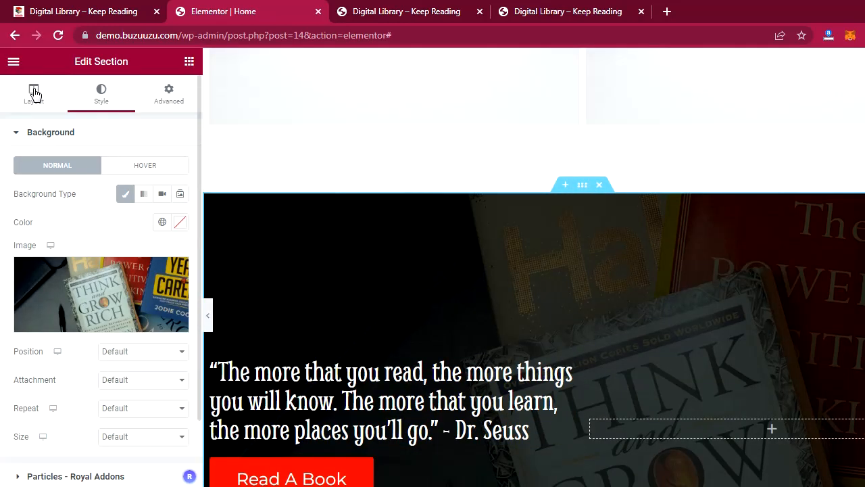
Set the copied section's background image position to Center Center
{"action": "left_click", "coordinate": [123, 357]}
{"action": "left_click", "coordinate": [128, 375]}
{"action": "left_click", "coordinate": [130, 386]}
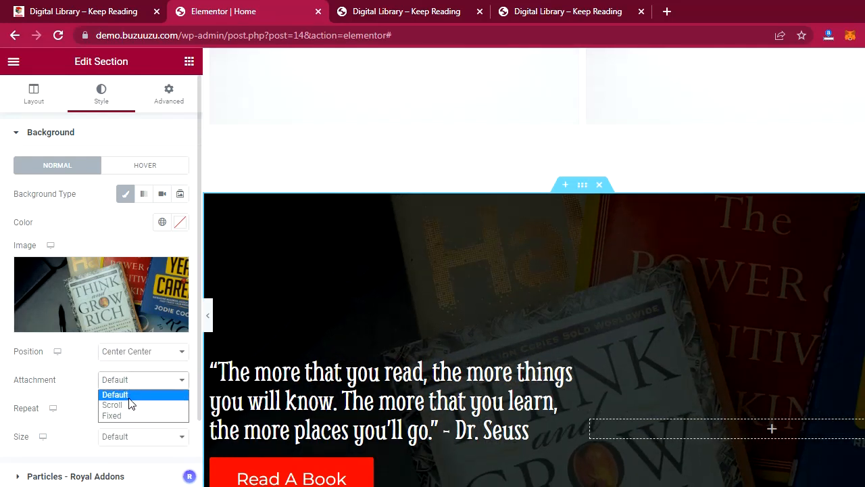
{"action": "left_click", "coordinate": [88, 386]}
Check how the live banner's background behaves while scrolling, and set the copied section's background attachment to Fixed
{"action": "left_click", "coordinate": [108, 19]}
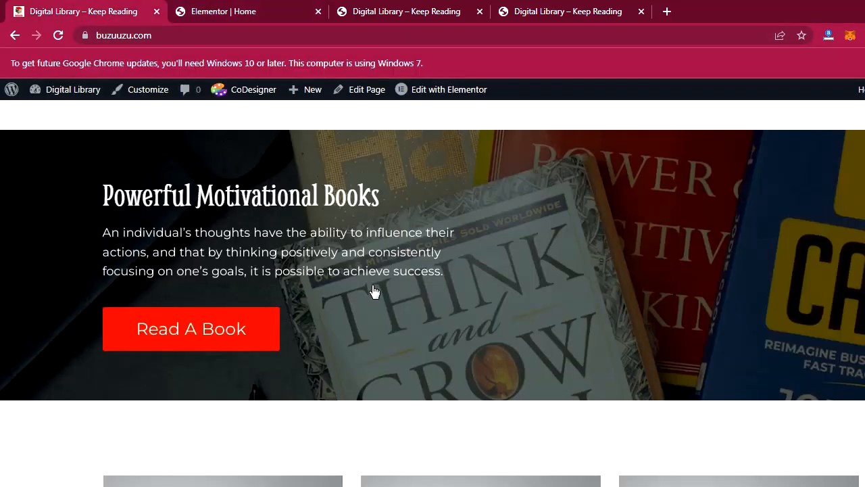
{"action": "scroll", "coordinate": [415, 325], "scroll_direction": "down", "scroll_amount": 3}
{"action": "scroll", "coordinate": [415, 325], "scroll_direction": "down", "scroll_amount": 10}
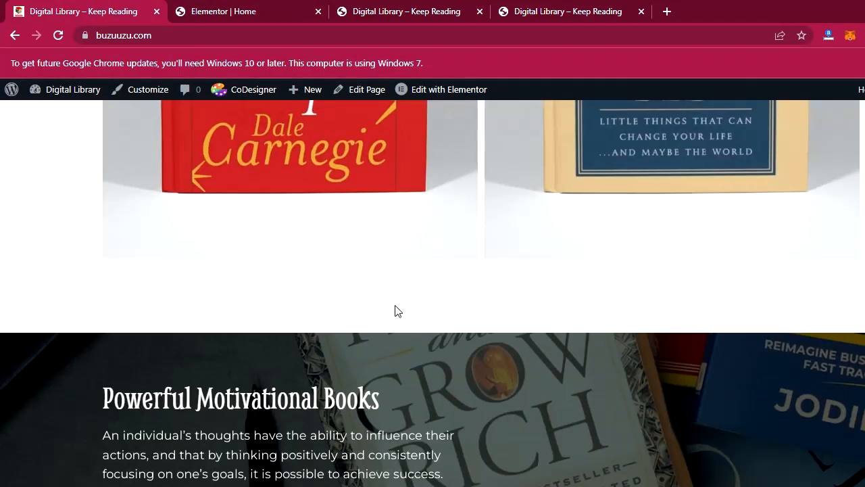
{"action": "left_click", "coordinate": [235, 15]}
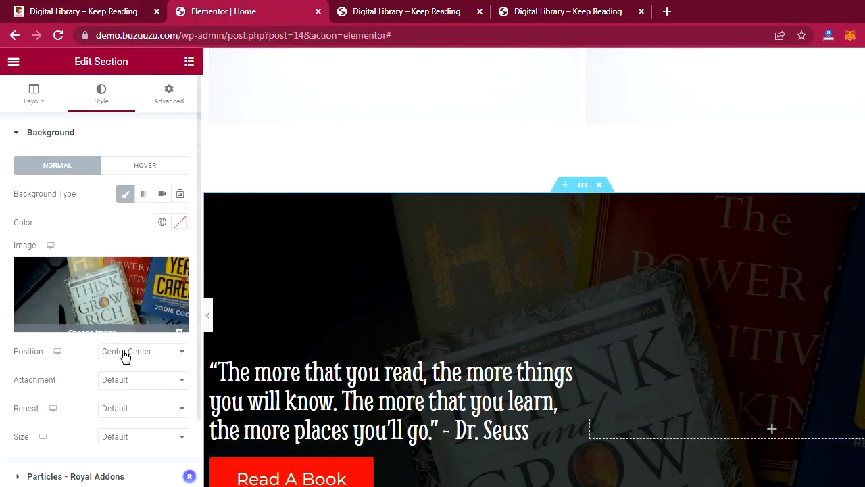
{"action": "left_click", "coordinate": [131, 392]}
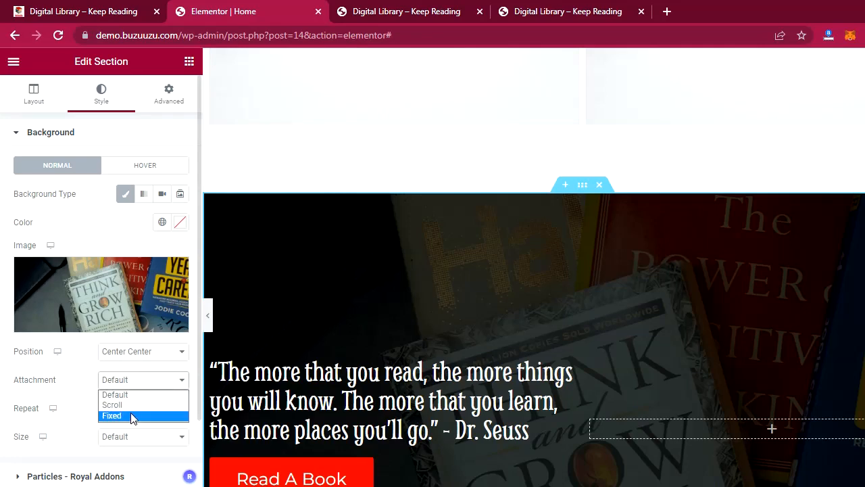
{"action": "left_click", "coordinate": [133, 416]}
{"action": "scroll", "coordinate": [523, 376], "scroll_direction": "down", "scroll_amount": 3}
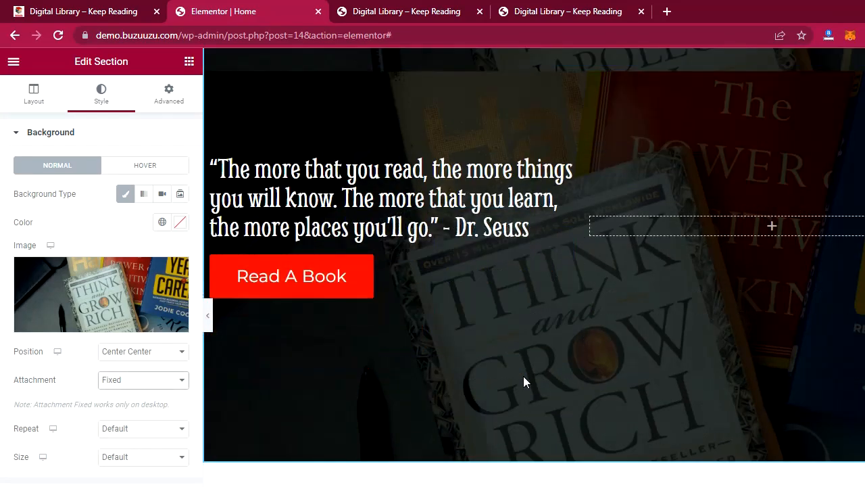
{"action": "scroll", "coordinate": [523, 376], "scroll_direction": "up", "scroll_amount": 3}
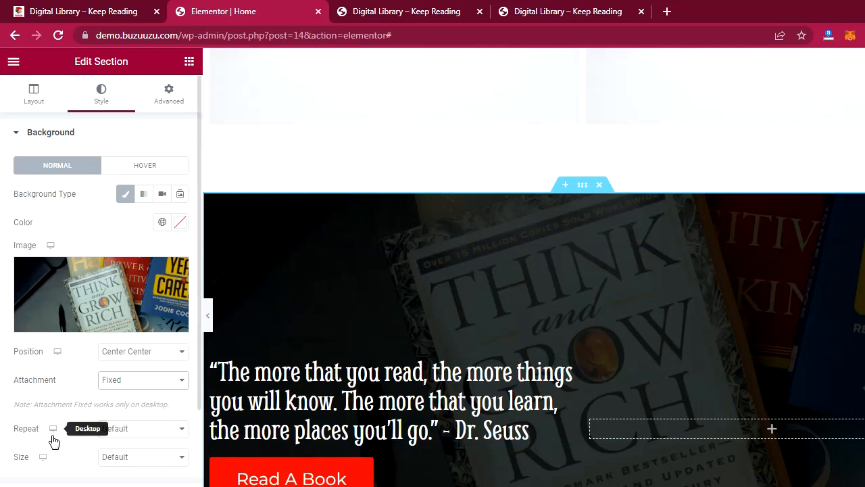
Set the section's background image repeat to No-repeat and its size to Cover
{"action": "left_click", "coordinate": [142, 429]}
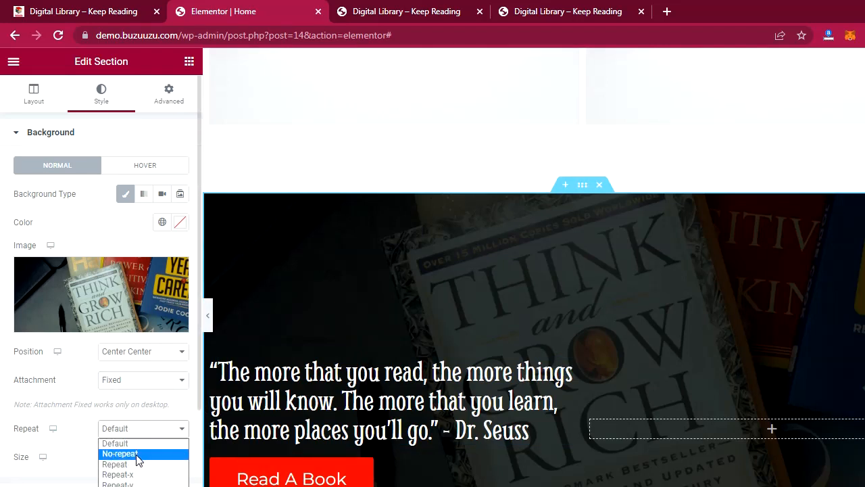
{"action": "left_click", "coordinate": [142, 455]}
{"action": "left_click", "coordinate": [117, 465]}
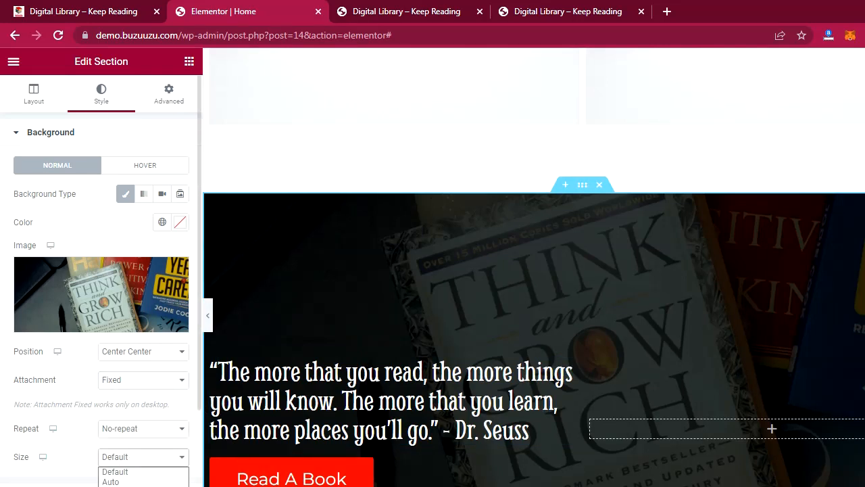
{"action": "left_click", "coordinate": [119, 486]}
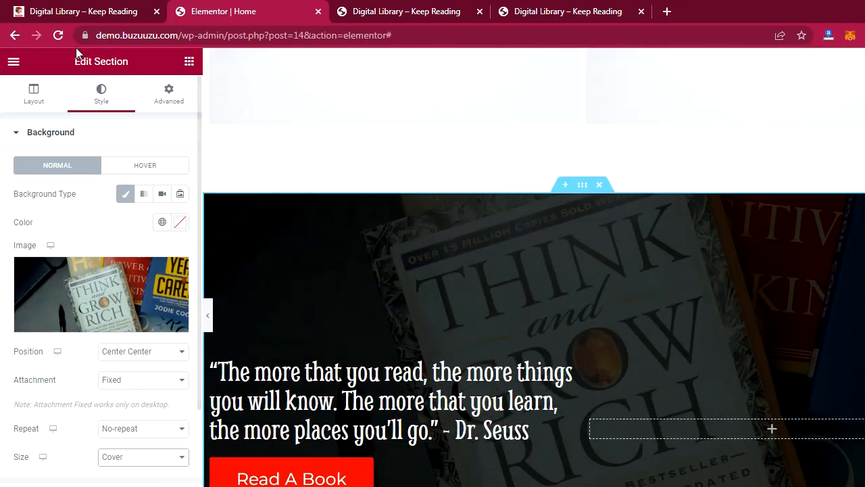
Set the copied section's minimum height to 400 px and review it below the book carousel
{"action": "left_click", "coordinate": [34, 108]}
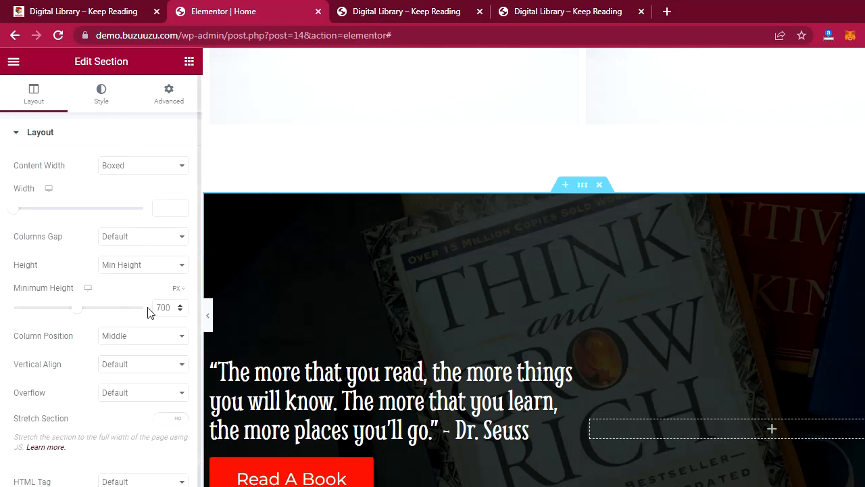
{"action": "left_click_drag", "start_coordinate": [77, 312], "coordinate": [56, 309]}
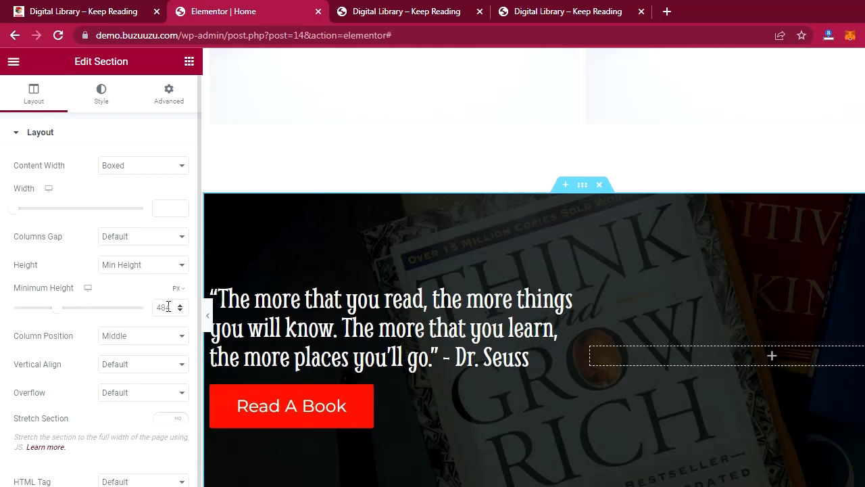
{"action": "left_click_drag", "start_coordinate": [169, 306], "coordinate": [150, 305]}
{"action": "type", "text": "400"}
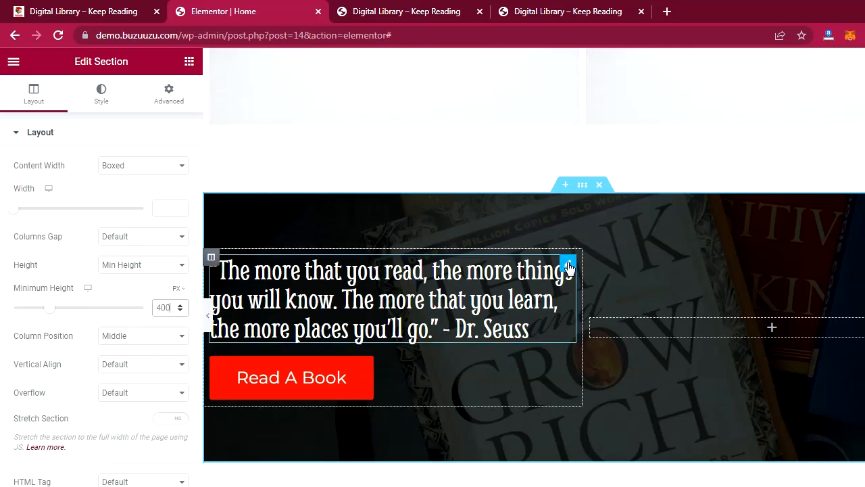
{"action": "scroll", "coordinate": [614, 252], "scroll_direction": "up", "scroll_amount": 6}
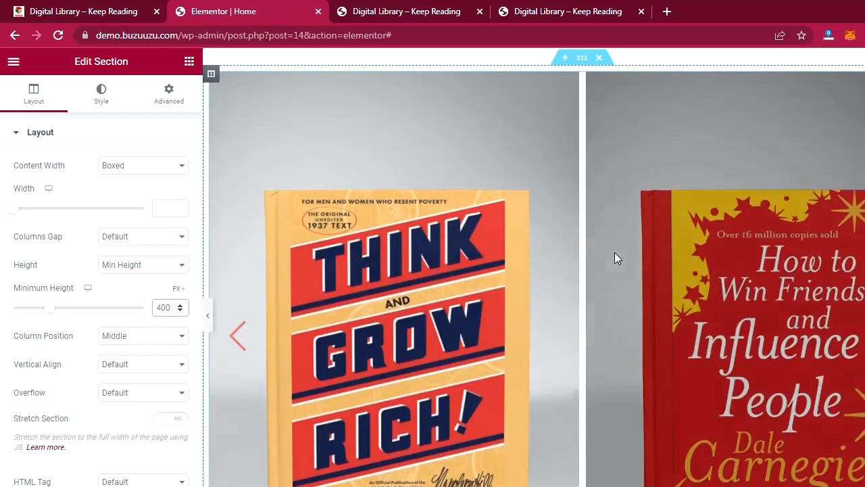
{"action": "scroll", "coordinate": [613, 252], "scroll_direction": "down", "scroll_amount": 5}
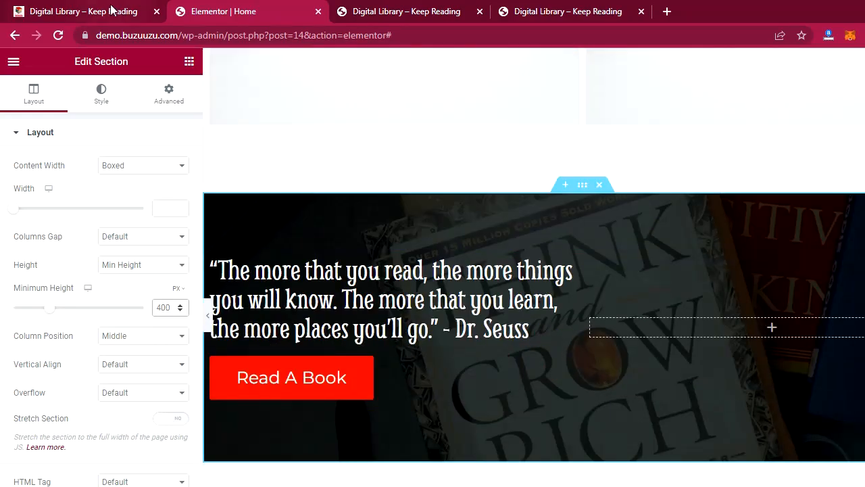
Copy the heading "Powerful Motivational Books" from the live site's banner and replace the quote in the copied section's heading with it
{"action": "left_click", "coordinate": [112, 10]}
{"action": "scroll", "coordinate": [397, 216], "scroll_direction": "up", "scroll_amount": 7}
{"action": "scroll", "coordinate": [396, 217], "scroll_direction": "down", "scroll_amount": 3}
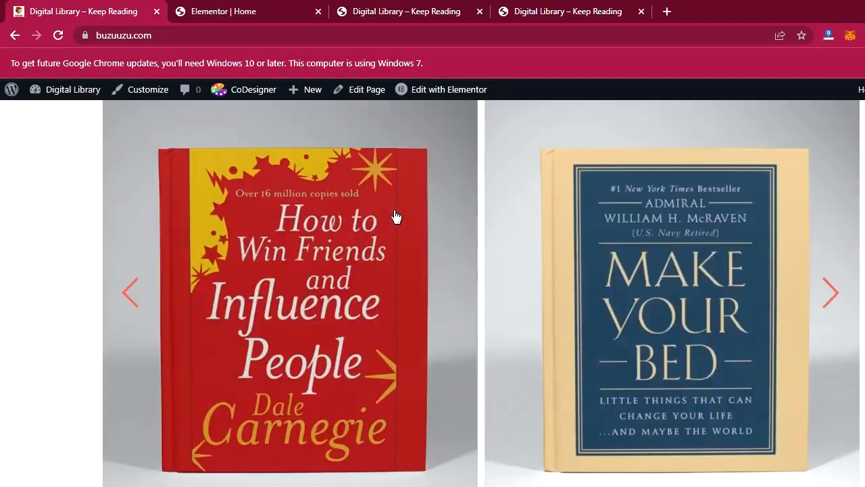
{"action": "scroll", "coordinate": [396, 217], "scroll_direction": "down", "scroll_amount": 5}
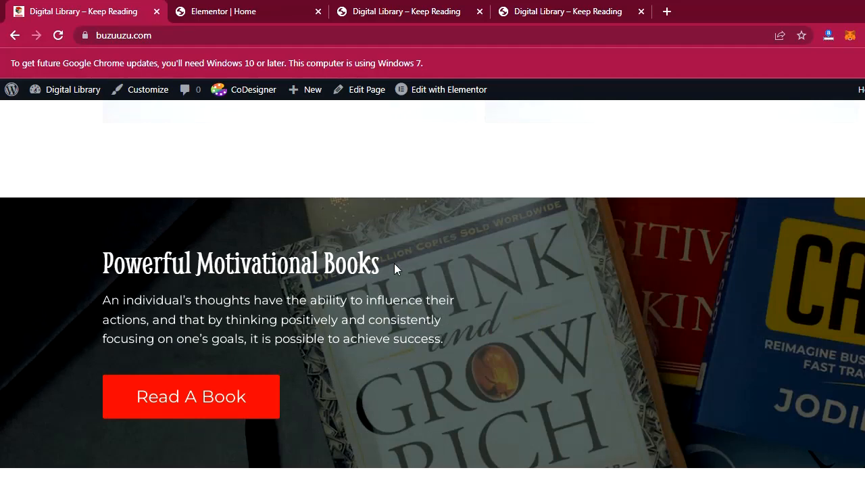
{"action": "left_click_drag", "start_coordinate": [390, 266], "coordinate": [104, 267]}
{"action": "key", "text": "ctrl+c"}
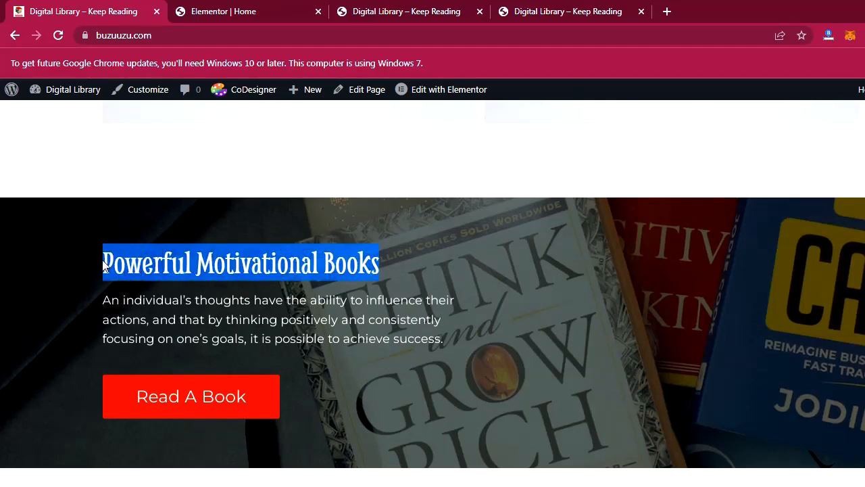
{"action": "left_click", "coordinate": [257, 11]}
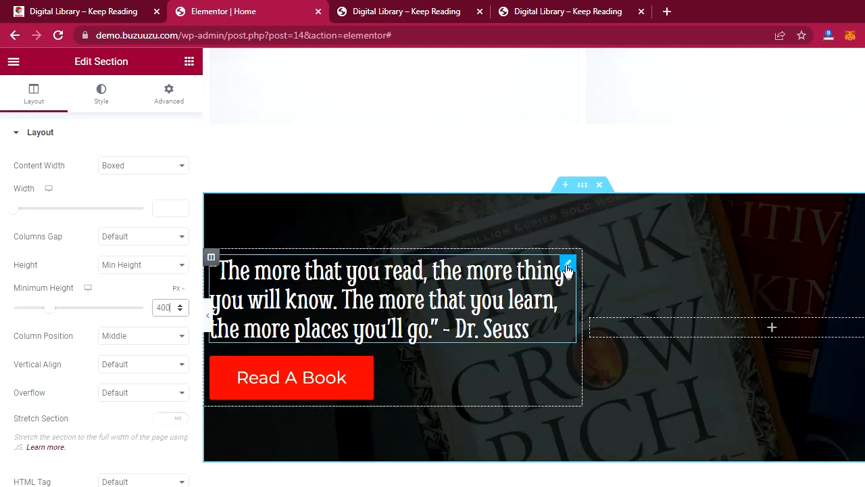
{"action": "left_click", "coordinate": [567, 266]}
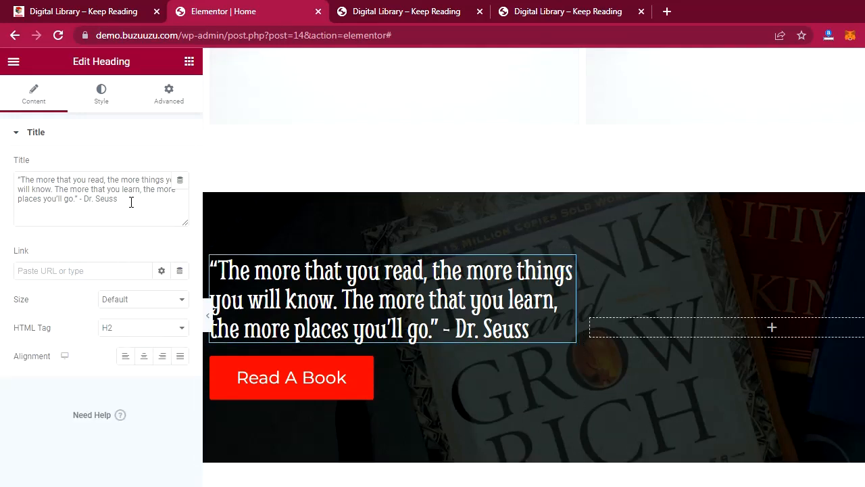
{"action": "left_click", "coordinate": [2, 196]}
{"action": "key", "text": "ctrl+a"}
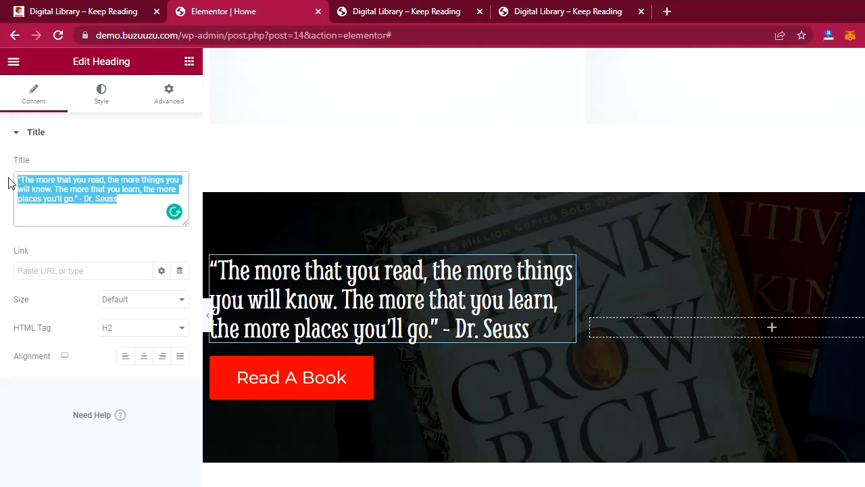
{"action": "key", "text": "ctrl+v"}
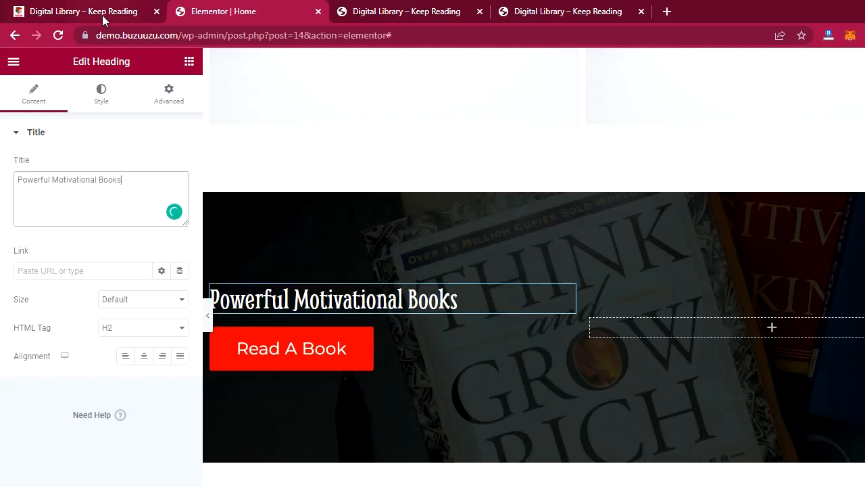
Copy the paragraph starting "An individual's thoughts" from the live site's banner and return to the Elementor editor
{"action": "left_click", "coordinate": [103, 14]}
{"action": "left_click_drag", "start_coordinate": [452, 339], "coordinate": [103, 299]}
{"action": "right_click", "coordinate": [151, 298]}
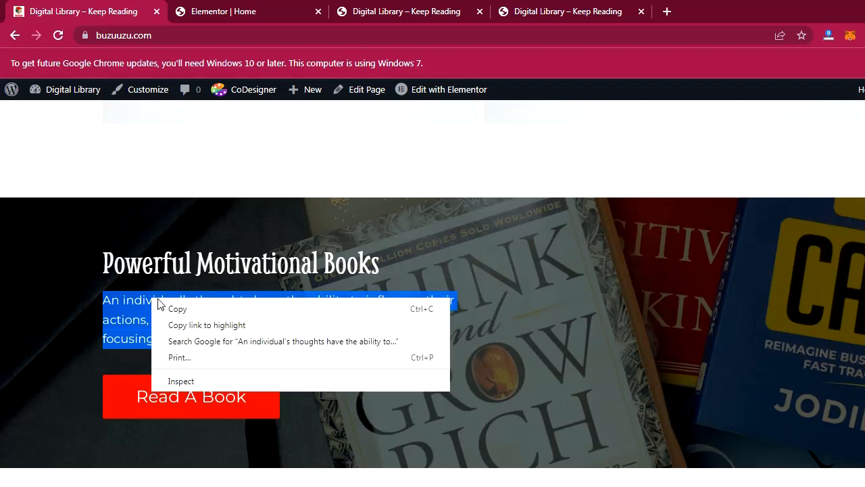
{"action": "left_click", "coordinate": [174, 306]}
{"action": "left_click", "coordinate": [219, 24]}
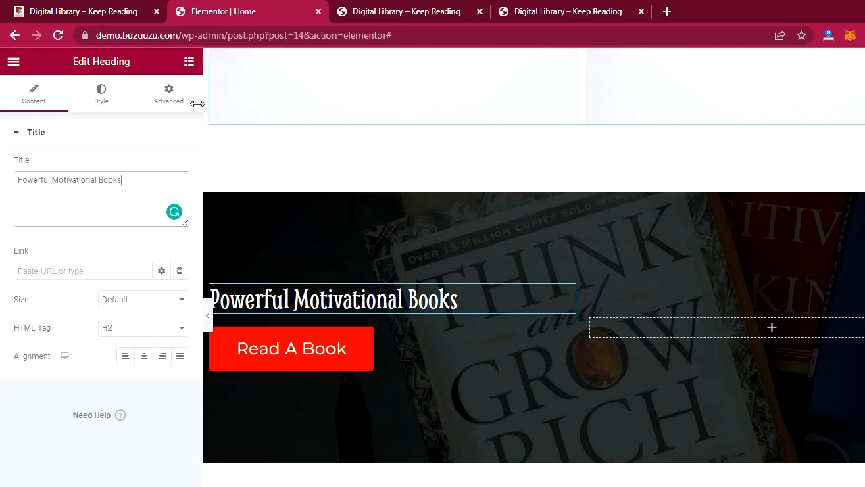
Add a Text Editor widget between the Powerful Motivational Books heading and the Read A Book button
{"action": "left_click", "coordinate": [189, 62]}
{"action": "left_click", "coordinate": [190, 62]}
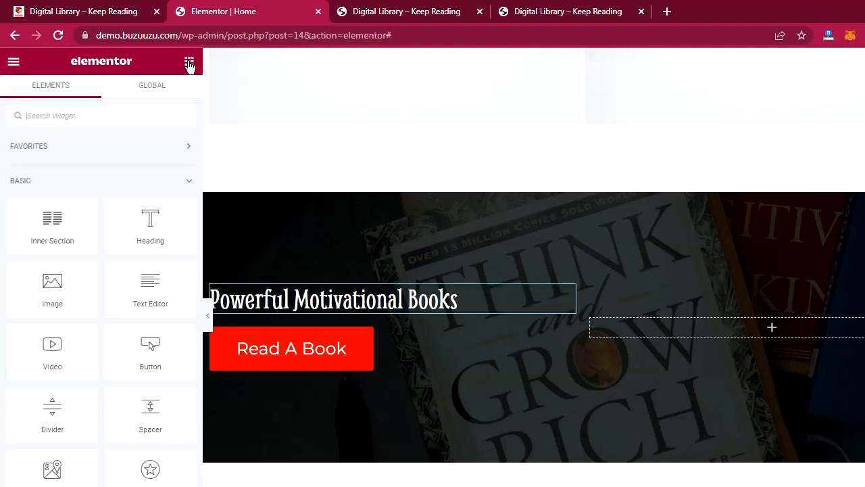
{"action": "left_click_drag", "start_coordinate": [137, 297], "coordinate": [278, 319]}
{"action": "left_click_drag", "start_coordinate": [277, 318], "coordinate": [277, 315]}
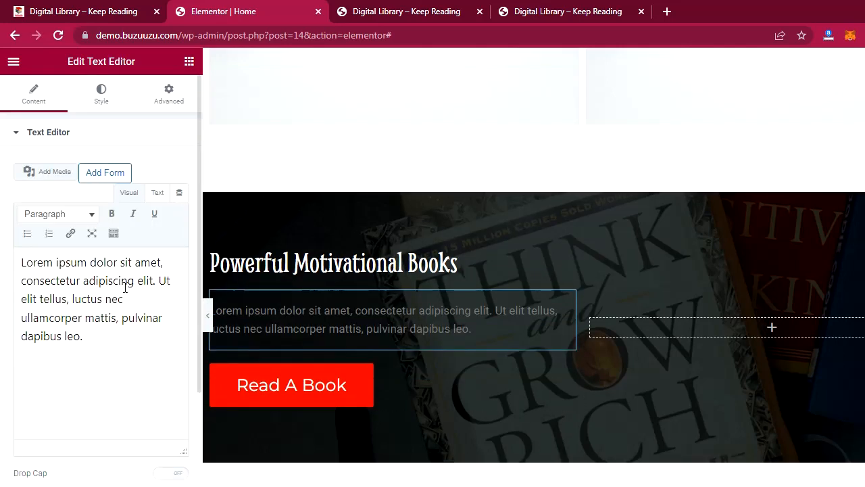
Replace the Text Editor widget's placeholder text with the copied paragraph starting "An individual's thoughts"
{"action": "left_click_drag", "start_coordinate": [109, 338], "coordinate": [11, 243]}
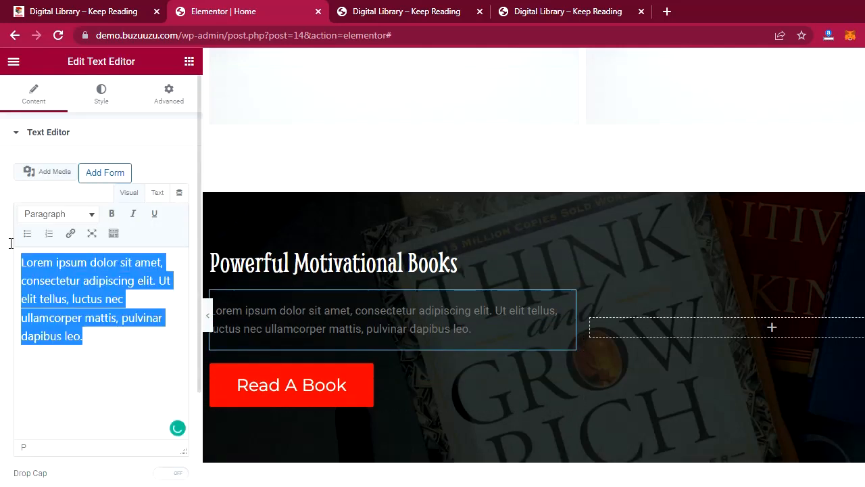
{"action": "key", "text": "BackSpace"}
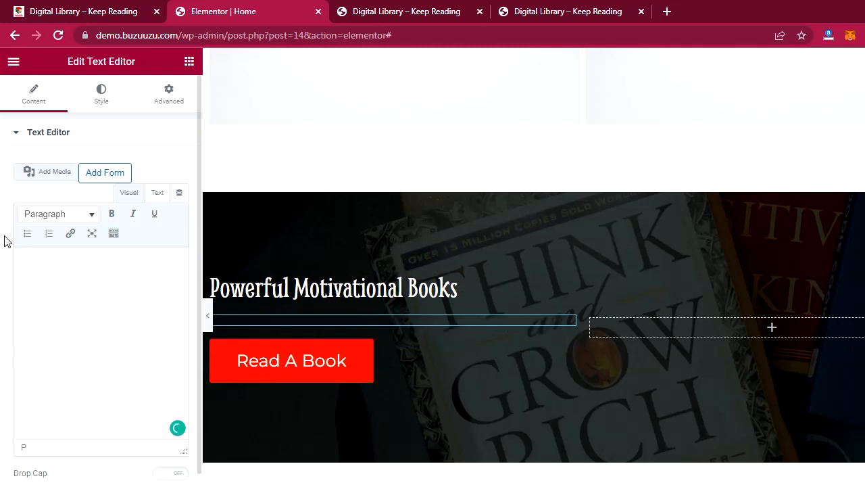
{"action": "key", "text": "ctrl+v"}
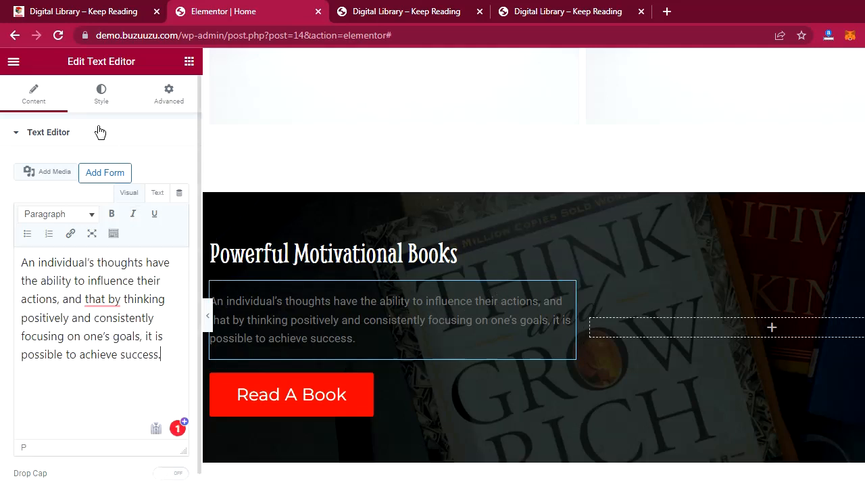
Set the banner paragraph's text color to light grey #E9E9E9
{"action": "left_click", "coordinate": [103, 95]}
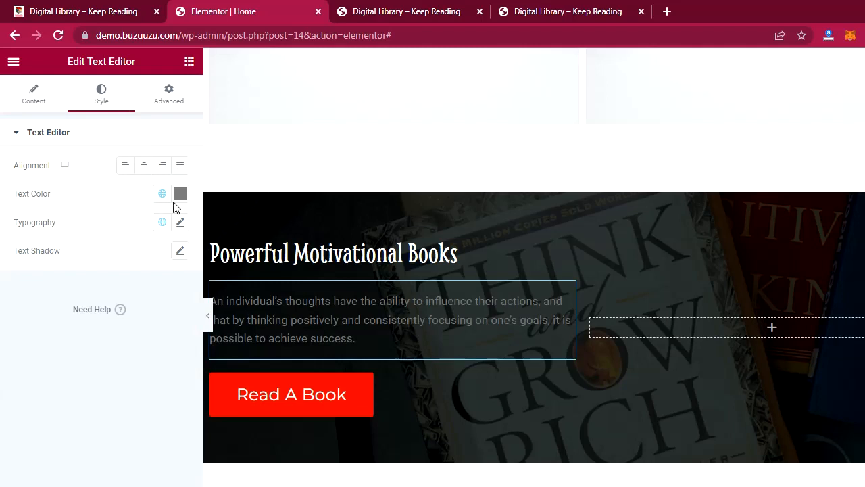
{"action": "left_click", "coordinate": [179, 194]}
{"action": "left_click_drag", "start_coordinate": [30, 260], "coordinate": [16, 260]}
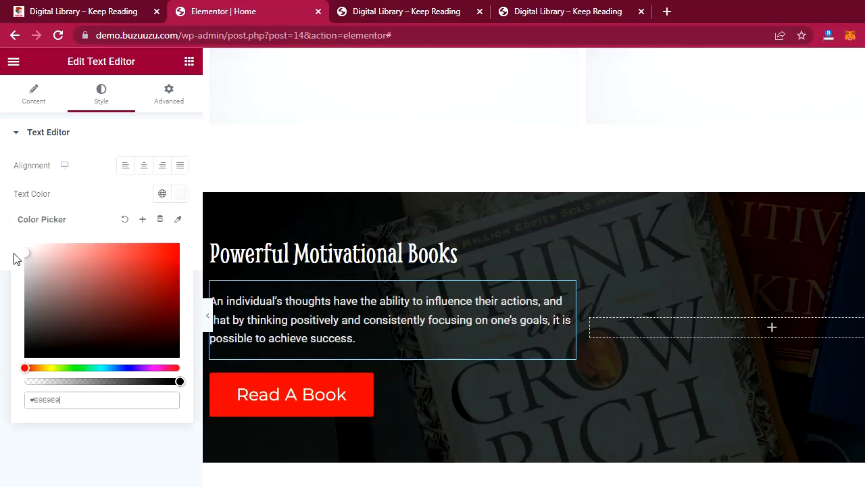
{"action": "left_click", "coordinate": [109, 189]}
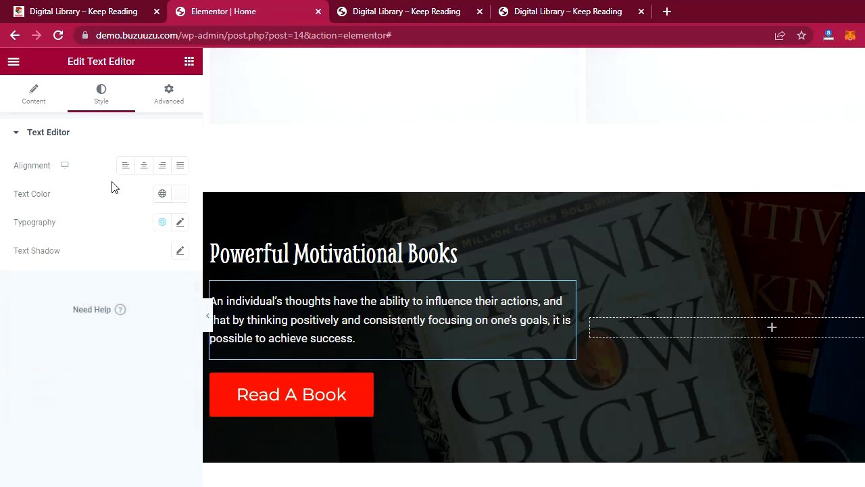
Set the banner paragraph's typography to the Montserrat family at 18 px
{"action": "left_click", "coordinate": [180, 224]}
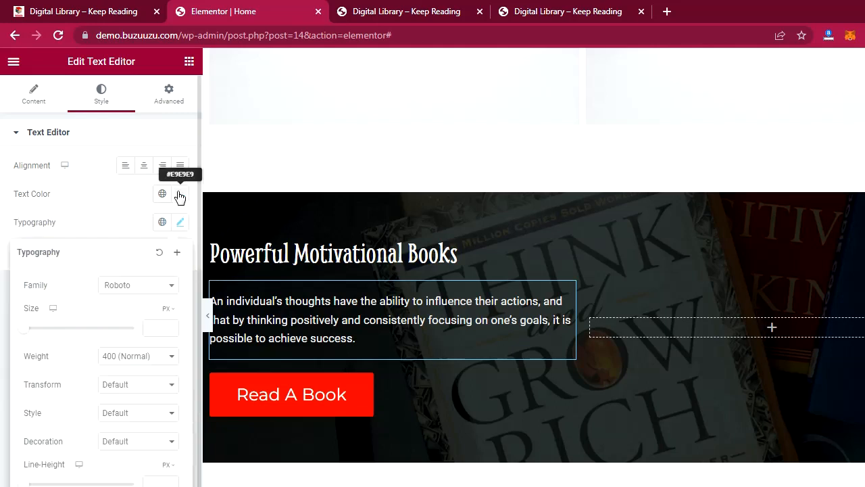
{"action": "left_click", "coordinate": [137, 287]}
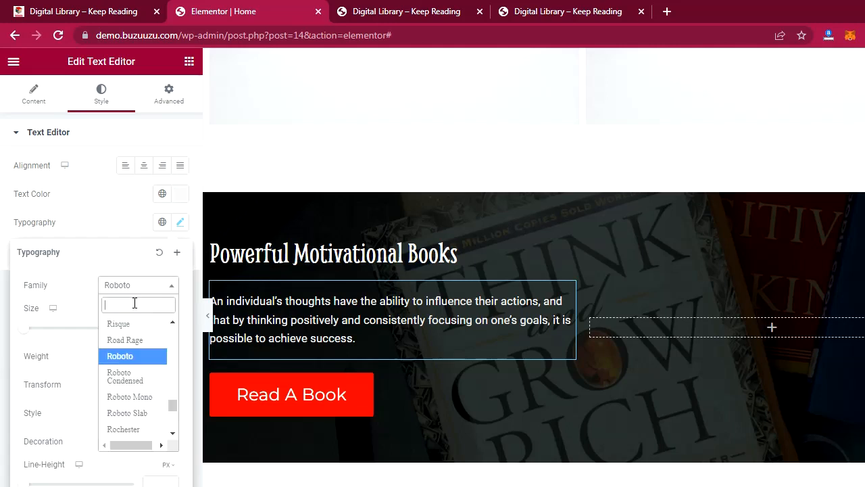
{"action": "type", "text": "monts"}
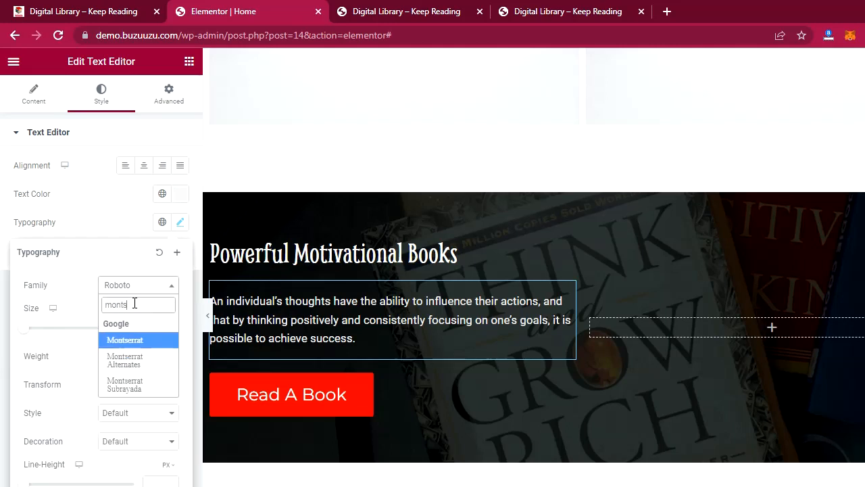
{"action": "left_click", "coordinate": [136, 340]}
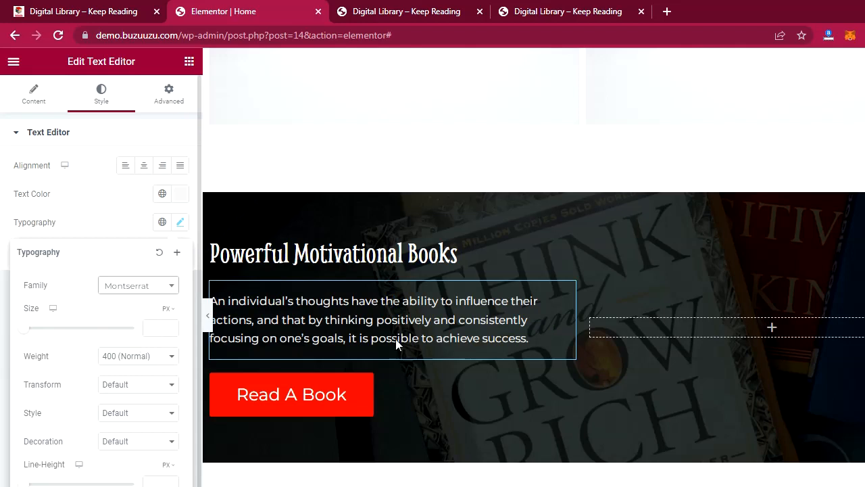
{"action": "left_click", "coordinate": [151, 329]}
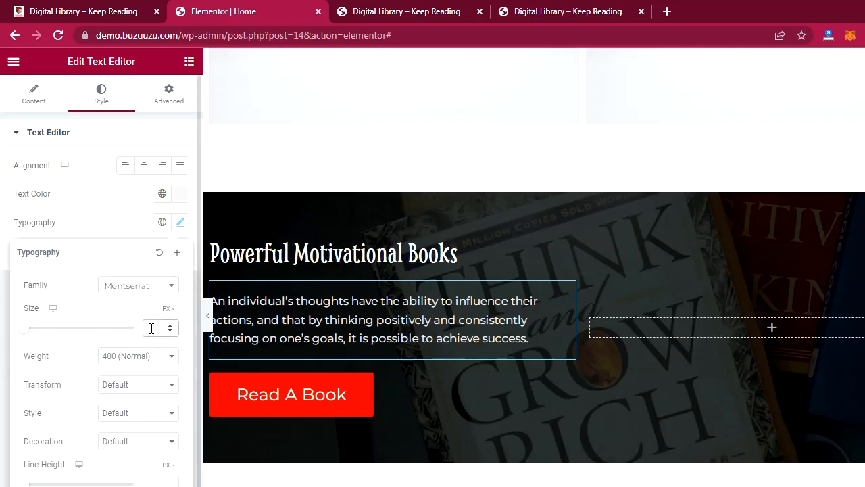
{"action": "type", "text": "18"}
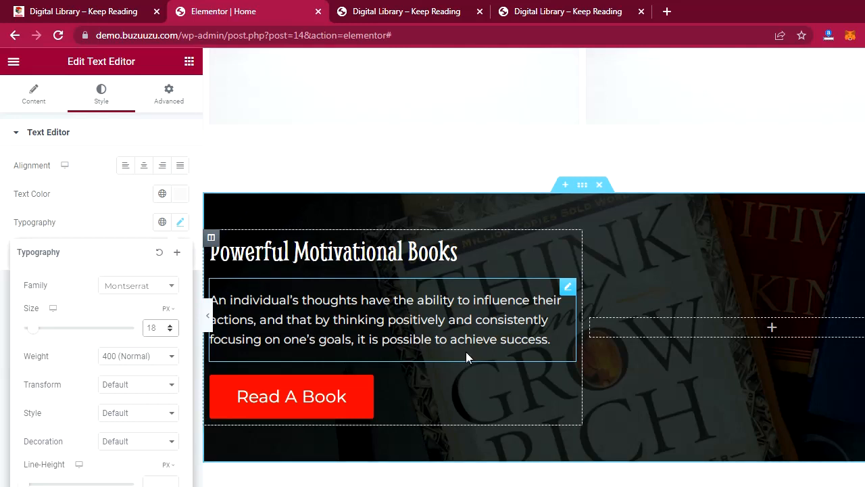
{"action": "left_click", "coordinate": [106, 226]}
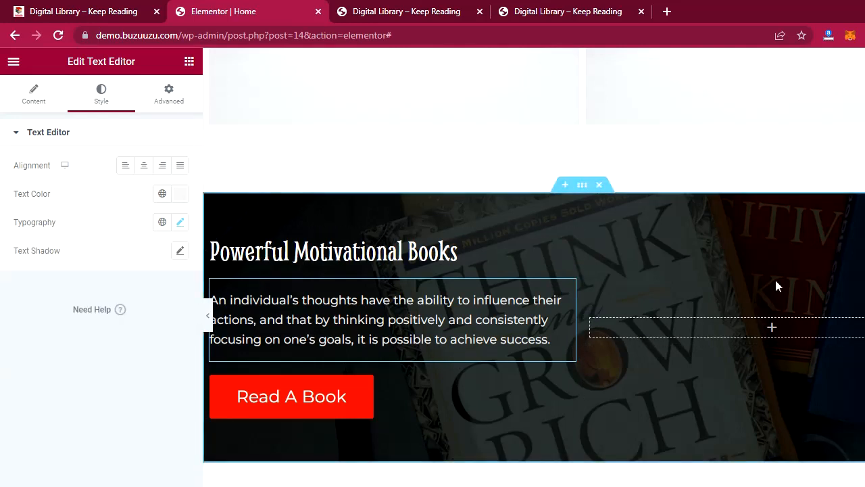
Compare the paragraph's spacing with the live site's banner, then open the widget's margin and padding settings in the Elementor editor
{"action": "left_click", "coordinate": [93, 12]}
{"action": "left_click", "coordinate": [553, 306]}
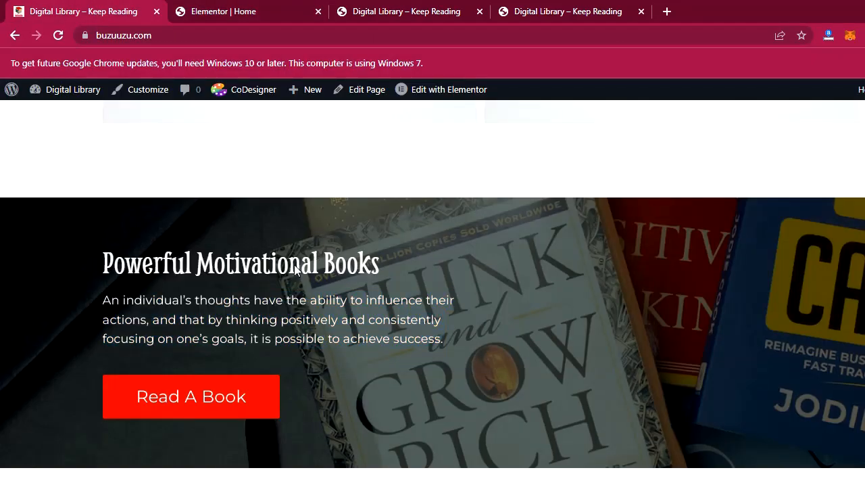
{"action": "left_click", "coordinate": [231, 12]}
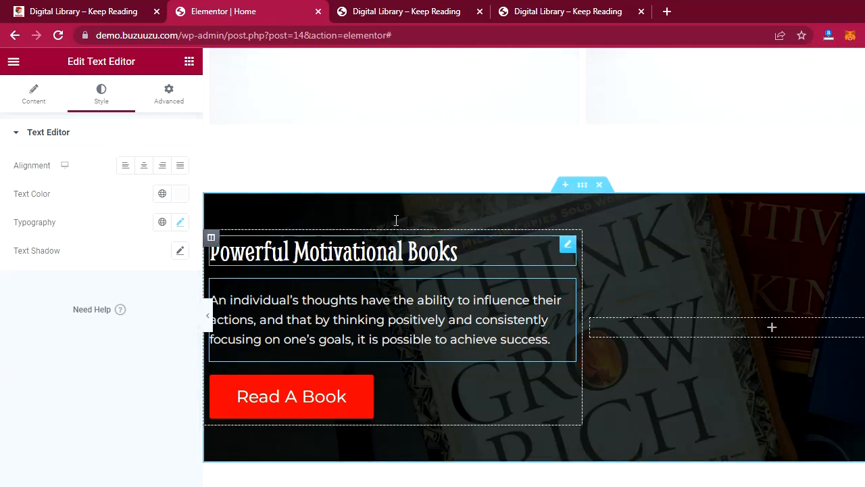
{"action": "left_click", "coordinate": [172, 102]}
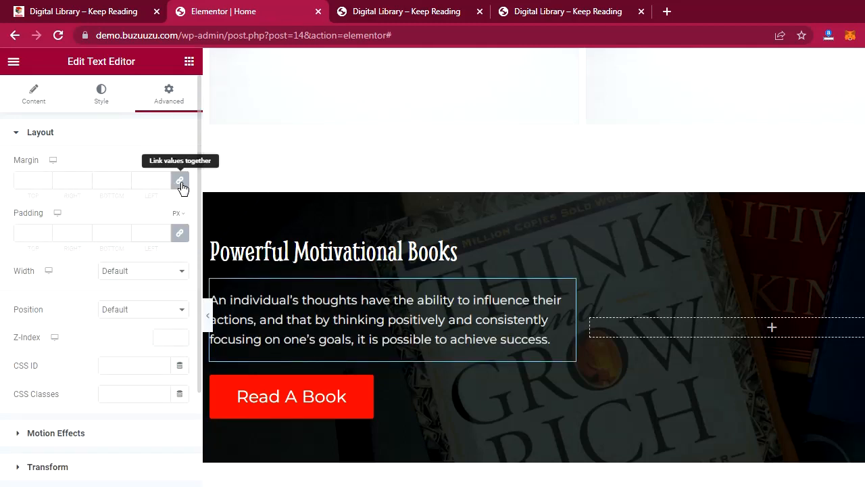
{"action": "left_click", "coordinate": [179, 235]}
{"action": "left_click", "coordinate": [179, 234]}
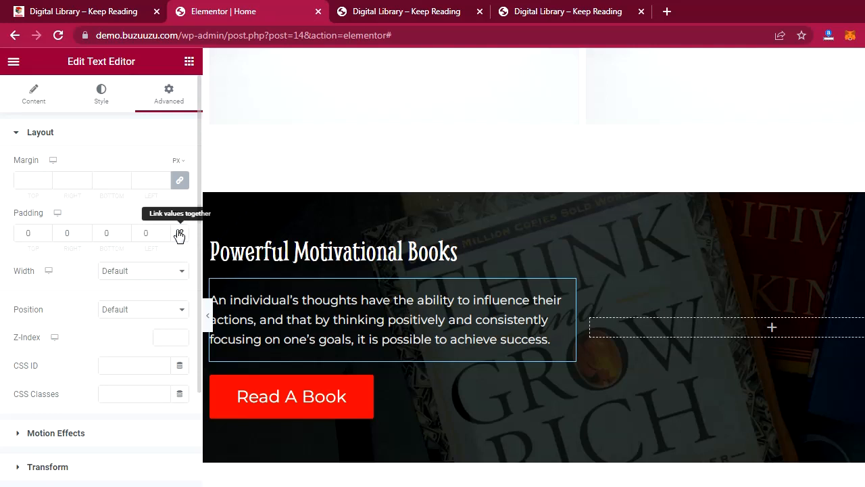
{"action": "left_click", "coordinate": [21, 234]}
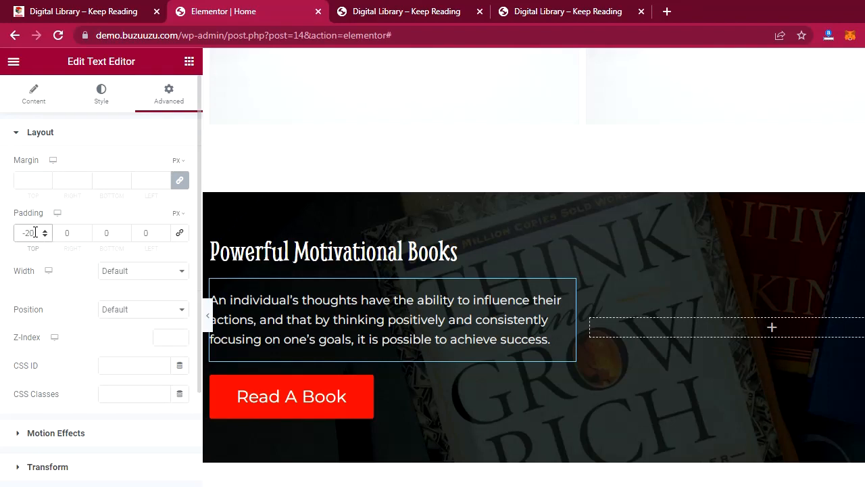
{"action": "left_click_drag", "start_coordinate": [35, 232], "coordinate": [4, 232]}
Unlink the banner paragraph's margin values and set its top margin to -20 px
{"action": "left_click", "coordinate": [181, 182]}
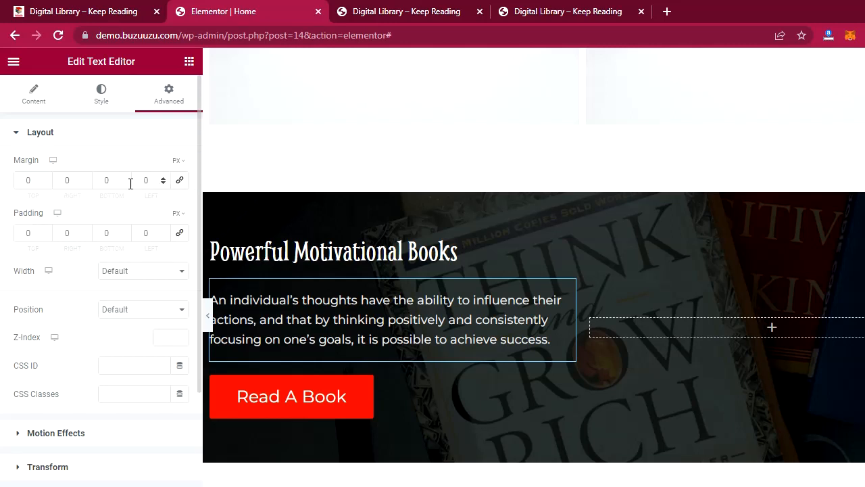
{"action": "left_click", "coordinate": [22, 180]}
{"action": "left_click_drag", "start_coordinate": [20, 179], "coordinate": [45, 170]}
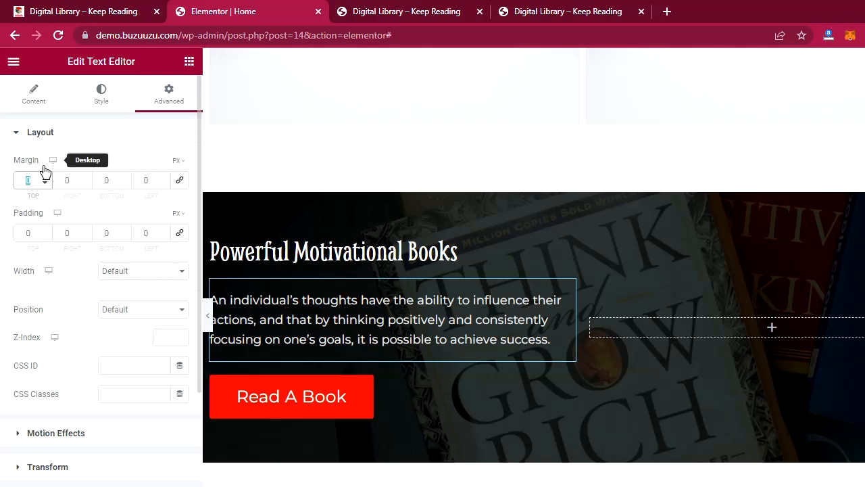
{"action": "type", "text": "-20"}
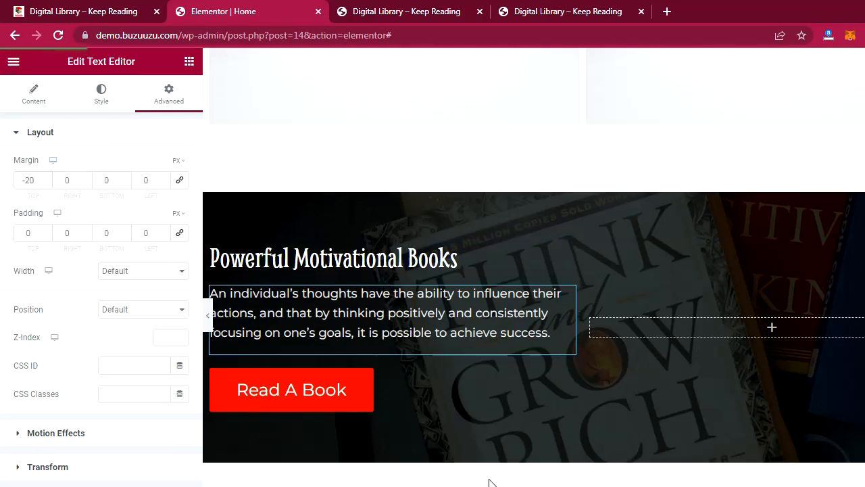
Examine the book product grid below the Powerful Motivational Books banner on the live site and return to the Elementor editor
{"action": "left_click", "coordinate": [93, 12]}
{"action": "scroll", "coordinate": [549, 329], "scroll_direction": "down", "scroll_amount": 5}
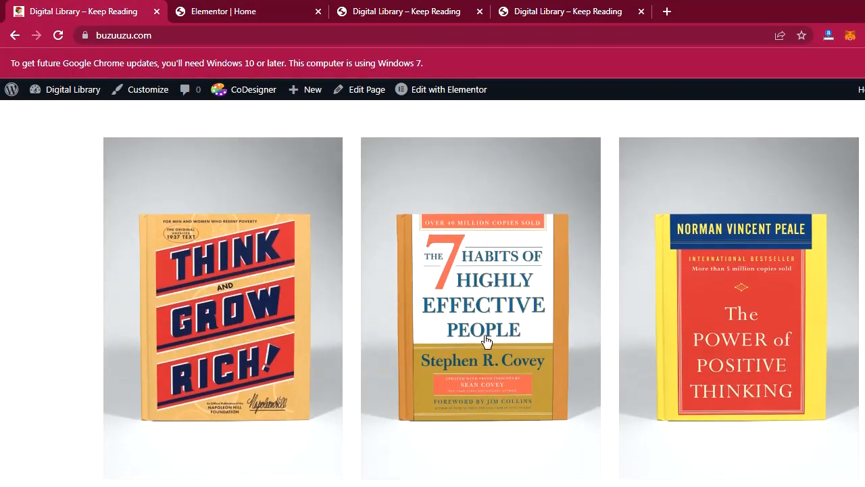
{"action": "scroll", "coordinate": [574, 318], "scroll_direction": "down", "scroll_amount": 4}
{"action": "scroll", "coordinate": [579, 315], "scroll_direction": "up", "scroll_amount": 4}
{"action": "scroll", "coordinate": [705, 317], "scroll_direction": "down", "scroll_amount": 8}
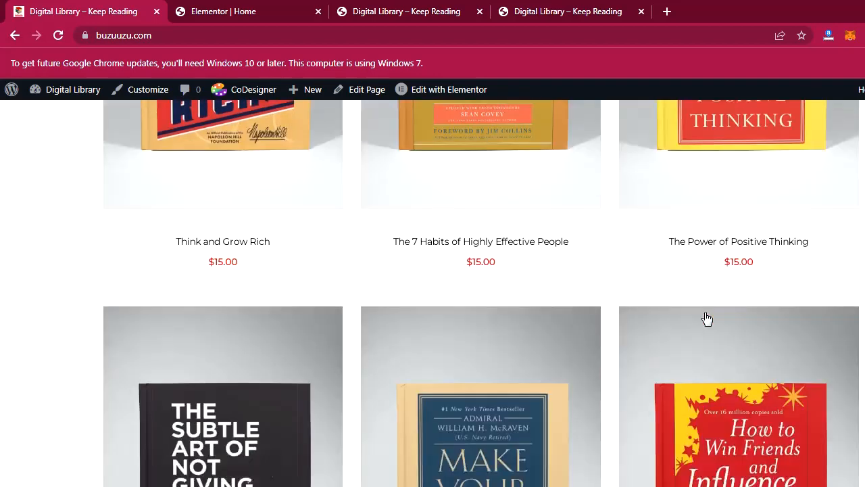
{"action": "scroll", "coordinate": [706, 318], "scroll_direction": "up", "scroll_amount": 2}
{"action": "scroll", "coordinate": [706, 318], "scroll_direction": "up", "scroll_amount": 5}
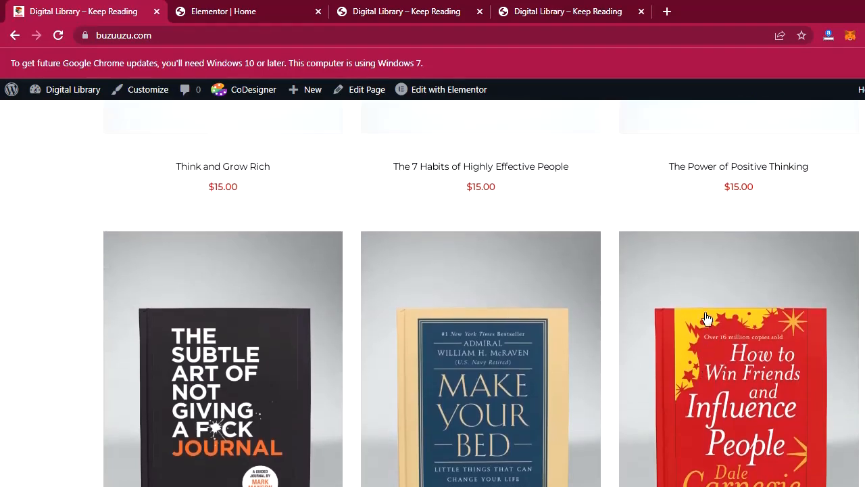
{"action": "scroll", "coordinate": [705, 318], "scroll_direction": "up", "scroll_amount": 4}
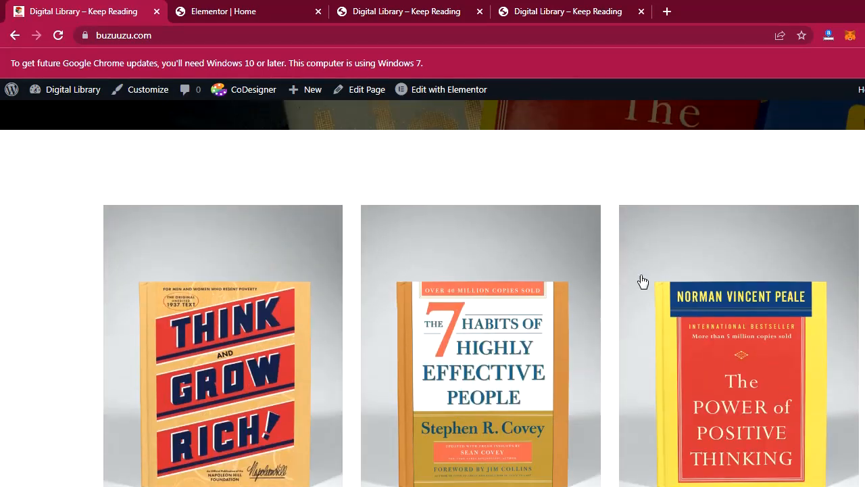
{"action": "left_click", "coordinate": [228, 10]}
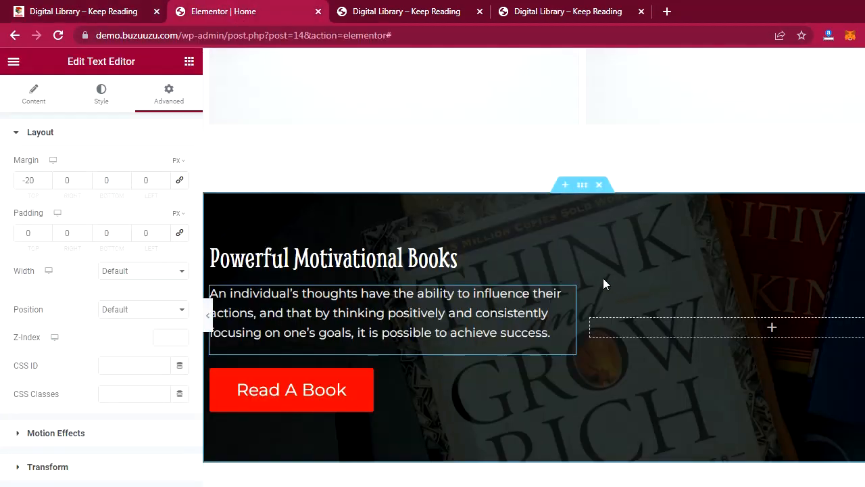
Add a single-column section below the Powerful Motivational Books banner and set its height to Min Height
{"action": "scroll", "coordinate": [602, 277], "scroll_direction": "down", "scroll_amount": 3}
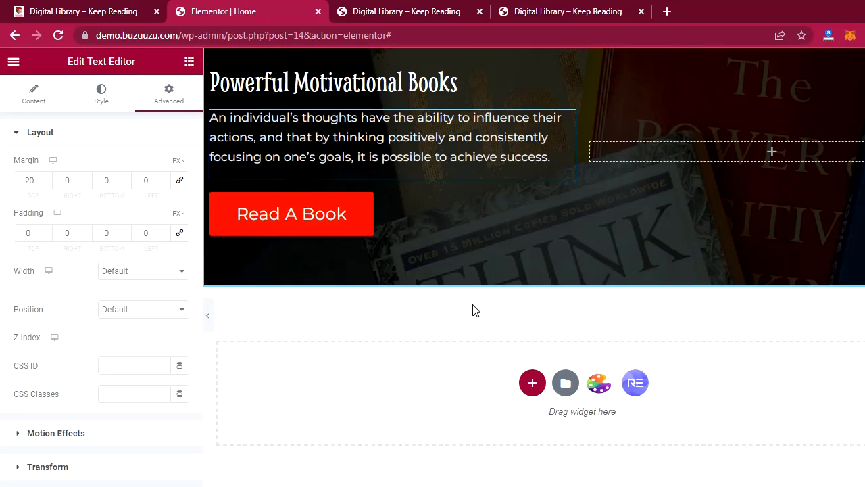
{"action": "left_click", "coordinate": [532, 383]}
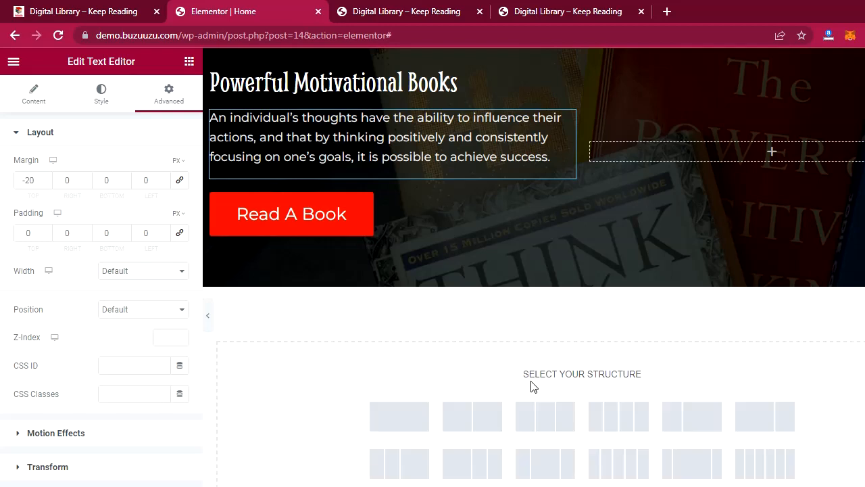
{"action": "left_click", "coordinate": [394, 420]}
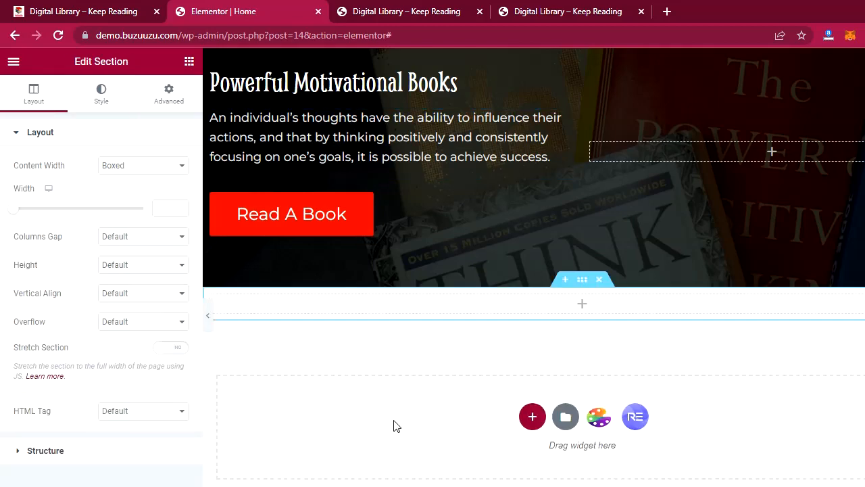
{"action": "left_click", "coordinate": [74, 11]}
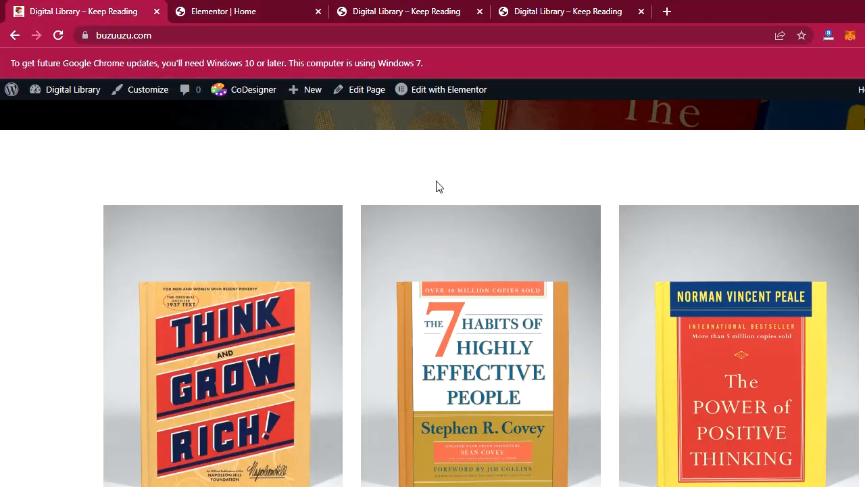
{"action": "left_click", "coordinate": [202, 15]}
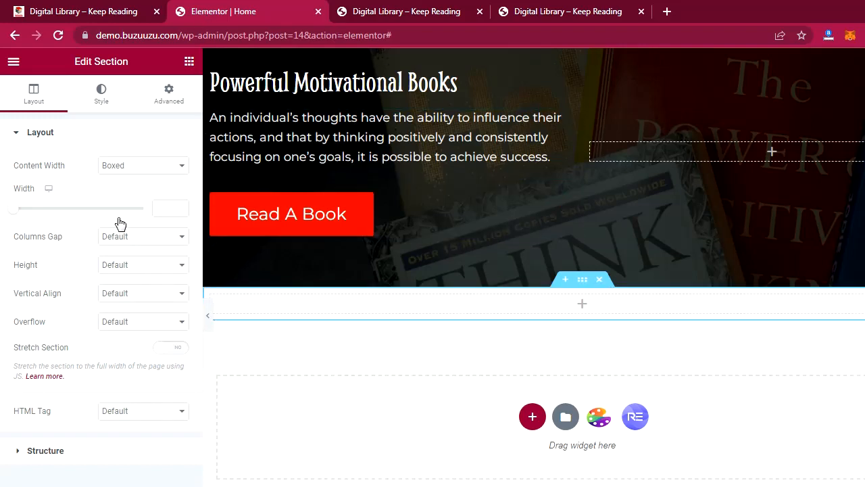
{"action": "left_click", "coordinate": [134, 267]}
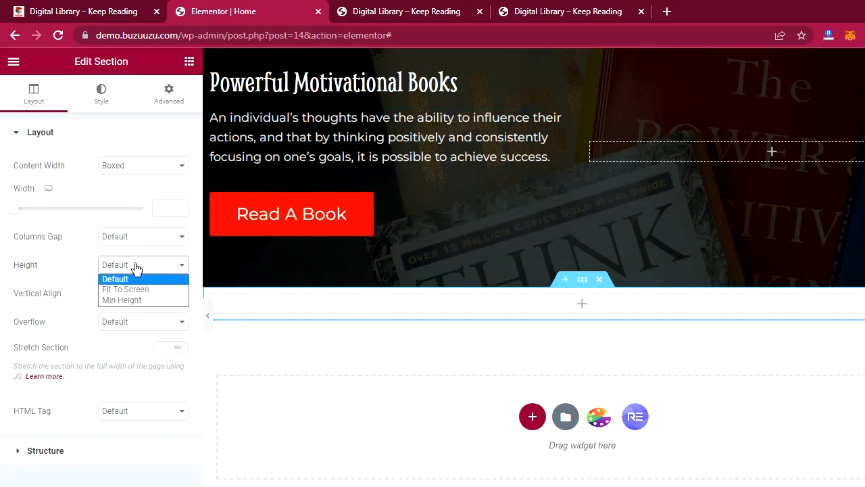
{"action": "left_click", "coordinate": [142, 302]}
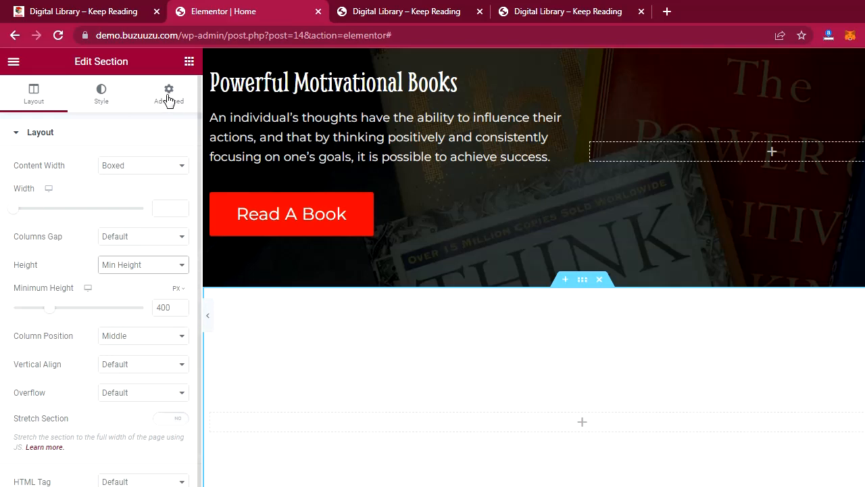
Place a CoDesigner Shop Classic product widget in the new empty section below the banner
{"action": "left_click", "coordinate": [188, 66]}
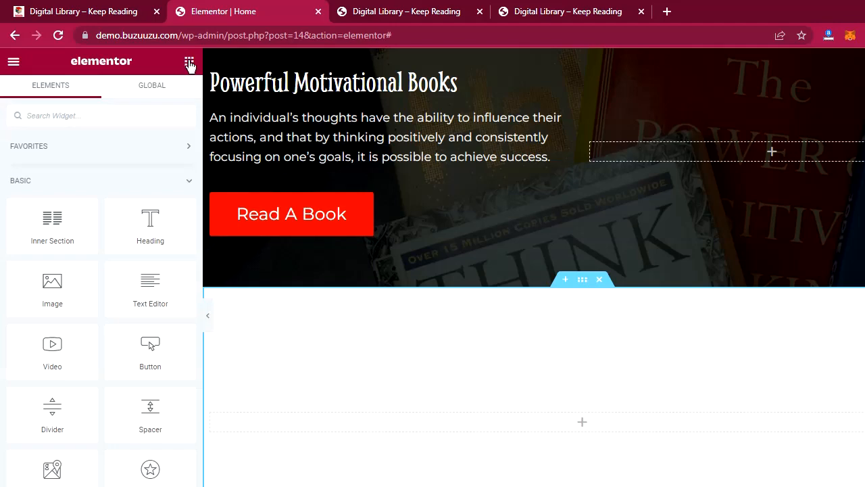
{"action": "scroll", "coordinate": [98, 275], "scroll_direction": "down", "scroll_amount": 10}
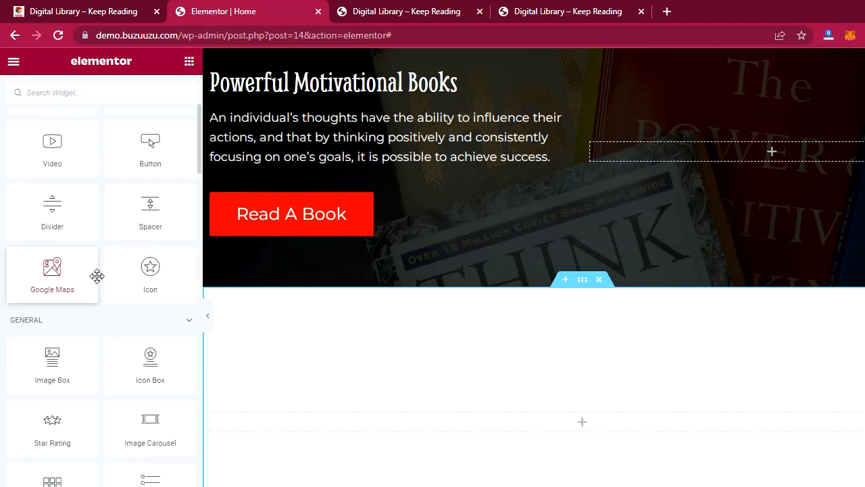
{"action": "scroll", "coordinate": [101, 281], "scroll_direction": "down", "scroll_amount": 3}
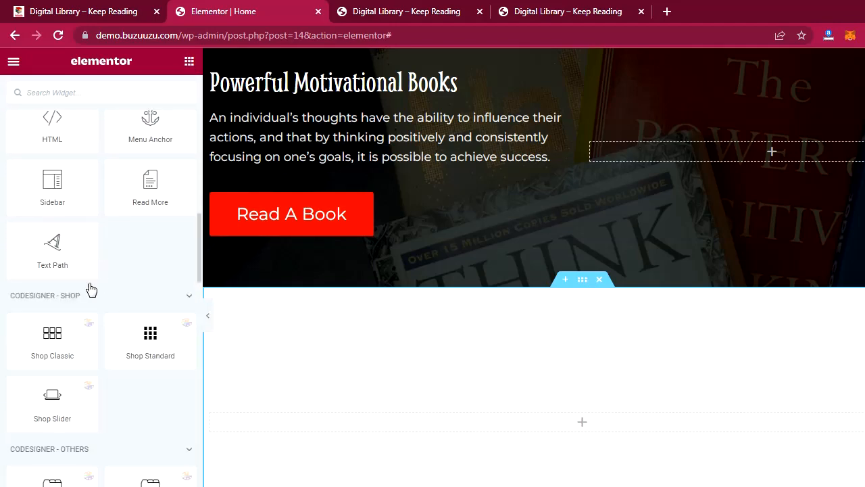
{"action": "scroll", "coordinate": [126, 291], "scroll_direction": "down", "scroll_amount": 1}
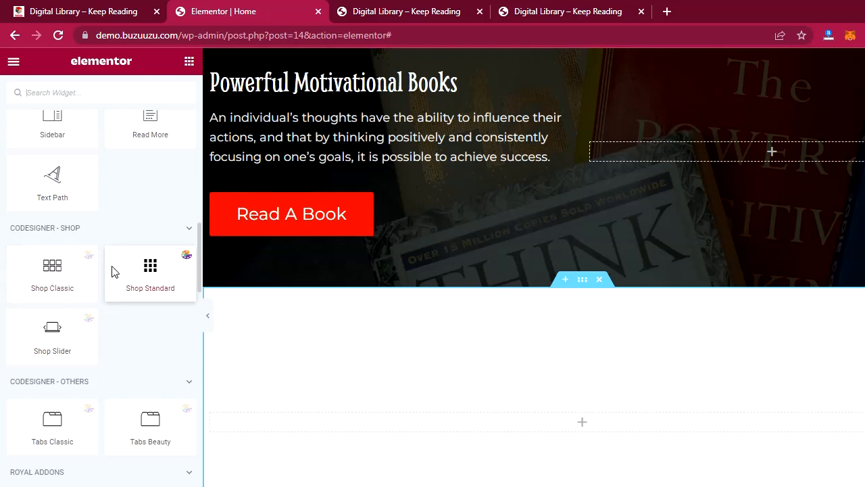
{"action": "scroll", "coordinate": [111, 271], "scroll_direction": "down", "scroll_amount": 1}
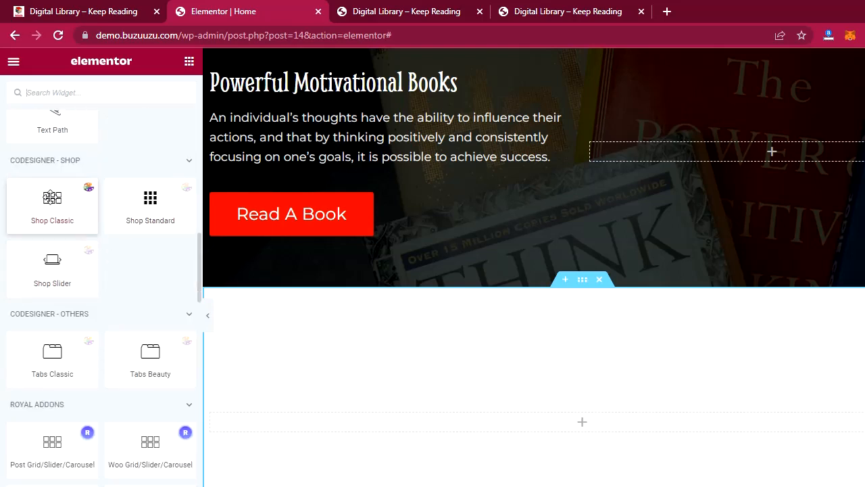
{"action": "left_click_drag", "start_coordinate": [52, 197], "coordinate": [394, 422]}
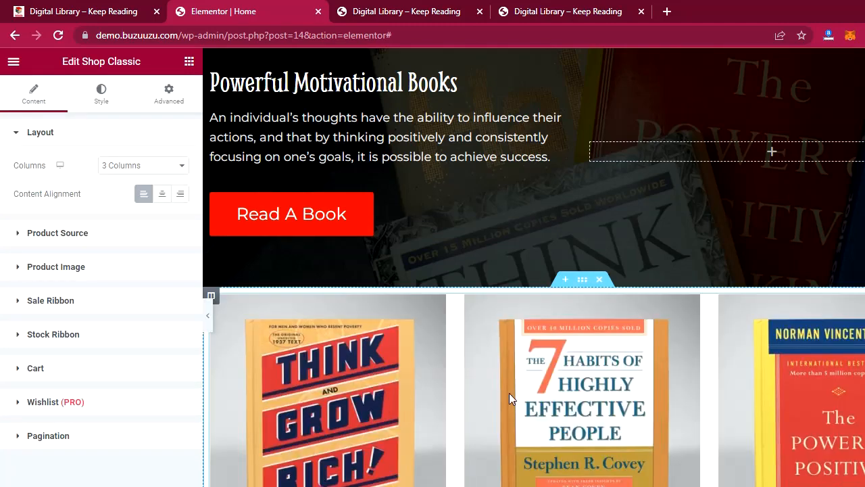
Review the Shop Classic product grid and compare its title, price and icon layout with the live site's book grid
{"action": "scroll", "coordinate": [509, 393], "scroll_direction": "down", "scroll_amount": 5}
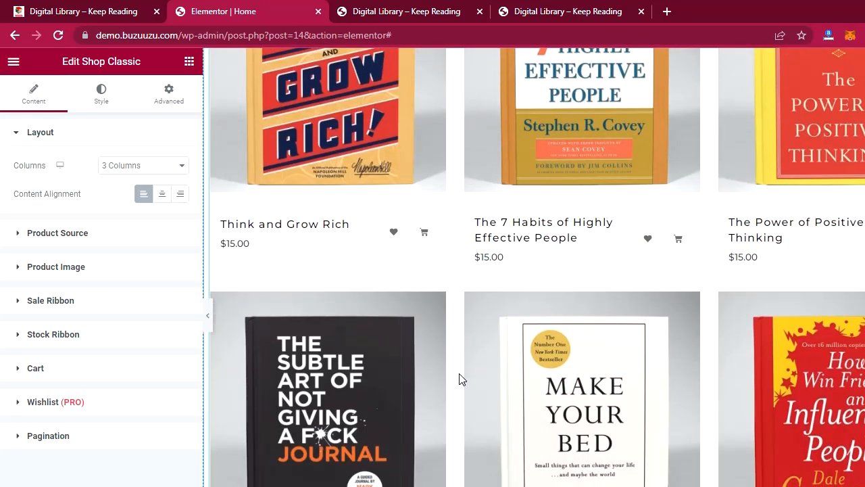
{"action": "scroll", "coordinate": [458, 375], "scroll_direction": "down", "scroll_amount": 5}
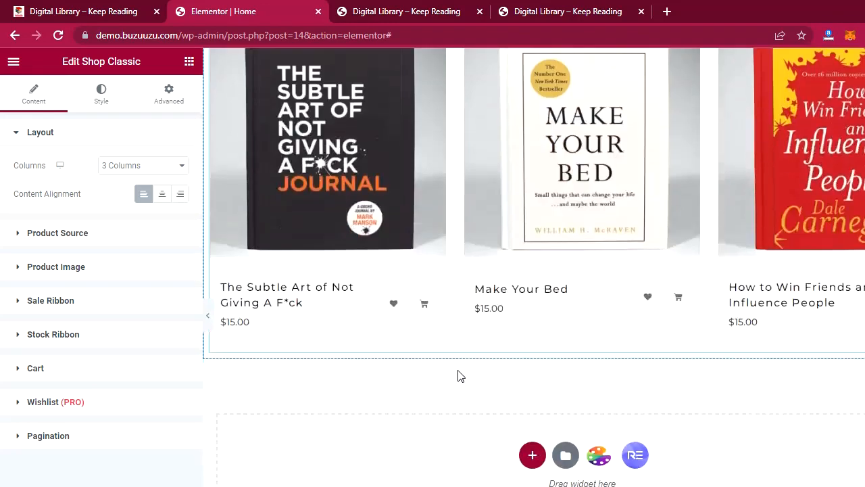
{"action": "scroll", "coordinate": [458, 374], "scroll_direction": "up", "scroll_amount": 5}
{"action": "scroll", "coordinate": [458, 376], "scroll_direction": "up", "scroll_amount": 2}
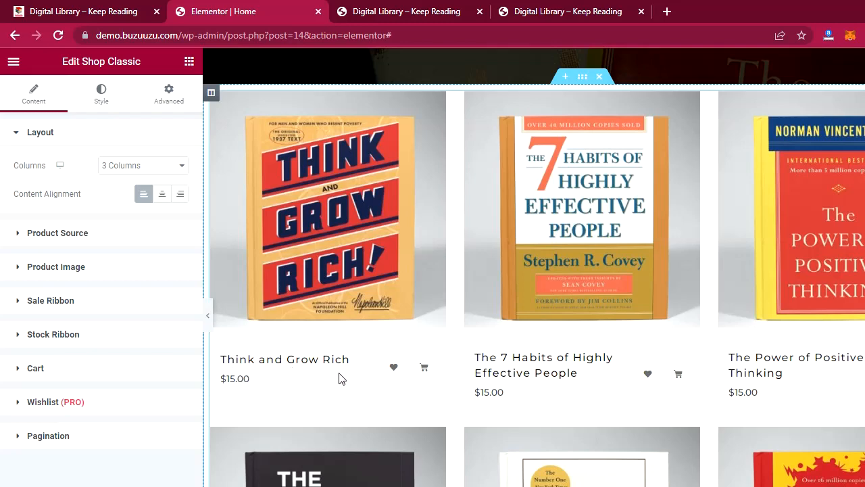
{"action": "scroll", "coordinate": [550, 401], "scroll_direction": "down", "scroll_amount": 3}
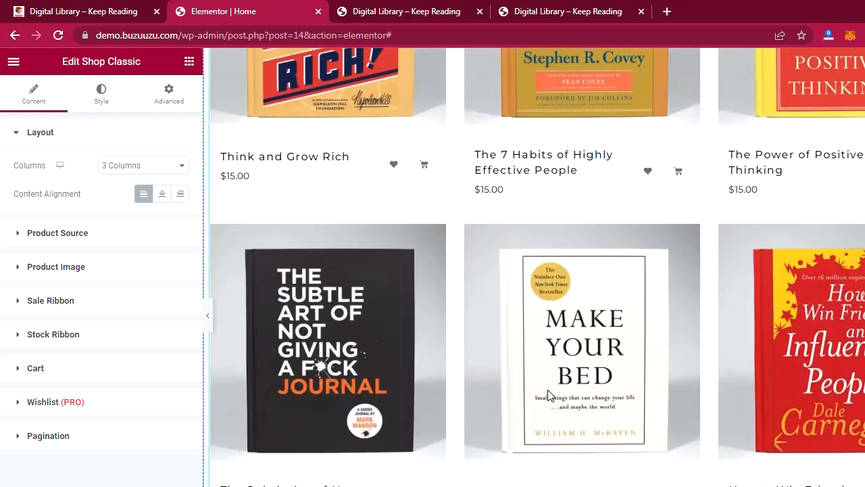
{"action": "scroll", "coordinate": [549, 395], "scroll_direction": "down", "scroll_amount": 2}
{"action": "scroll", "coordinate": [549, 395], "scroll_direction": "up", "scroll_amount": 5}
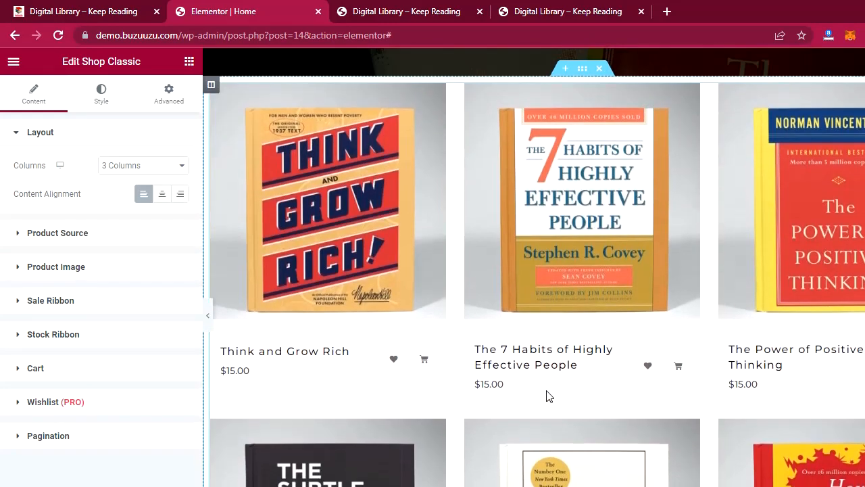
{"action": "left_click", "coordinate": [58, 13]}
{"action": "scroll", "coordinate": [348, 363], "scroll_direction": "down", "scroll_amount": 2}
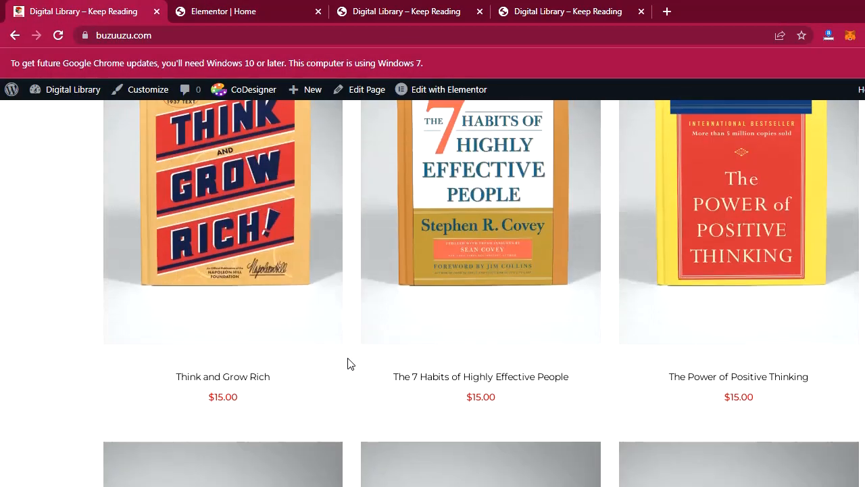
{"action": "scroll", "coordinate": [347, 361], "scroll_direction": "up", "scroll_amount": 2}
{"action": "left_click", "coordinate": [238, 20]}
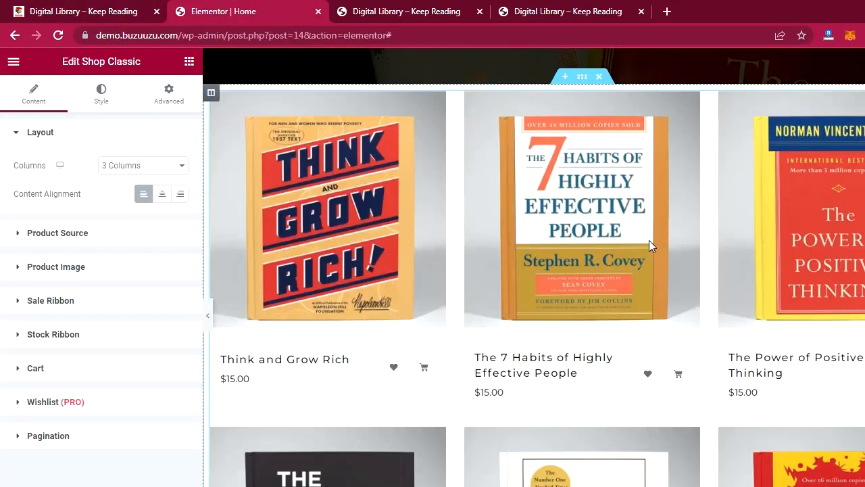
Delete the Shop Classic widget and place a Shop Standard widget in the section instead
{"action": "scroll", "coordinate": [684, 222], "scroll_direction": "up", "scroll_amount": 2}
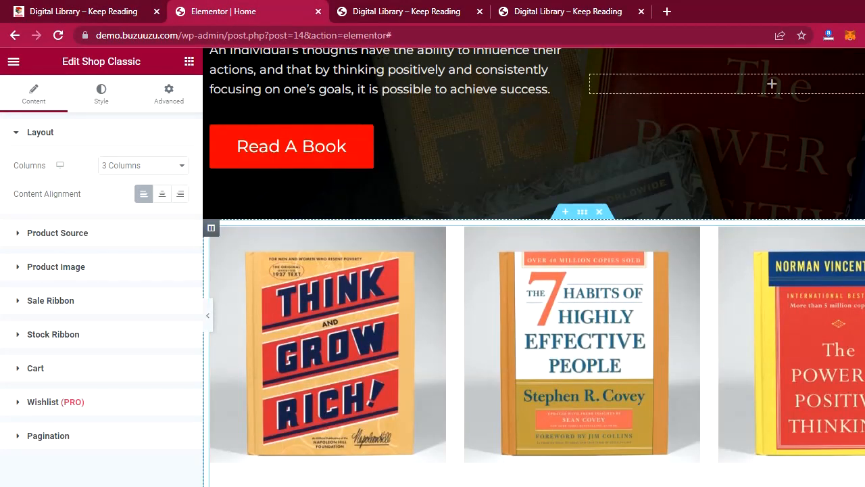
{"action": "right_click", "coordinate": [840, 232]}
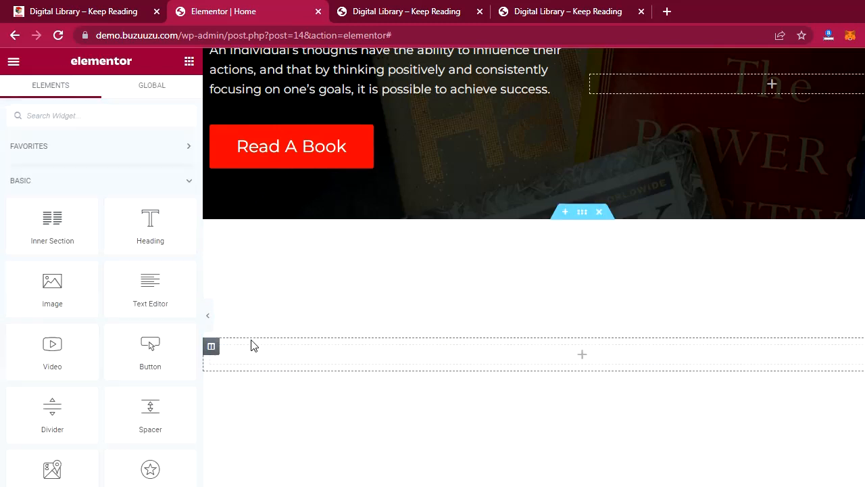
{"action": "key", "text": "Delete"}
{"action": "scroll", "coordinate": [109, 290], "scroll_direction": "down", "scroll_amount": 3}
{"action": "scroll", "coordinate": [109, 289], "scroll_direction": "down", "scroll_amount": 12}
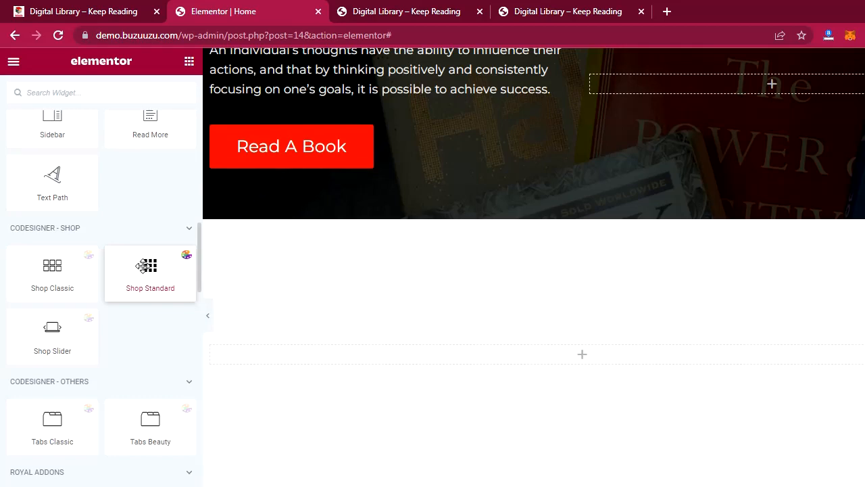
{"action": "left_click_drag", "start_coordinate": [144, 265], "coordinate": [374, 361]}
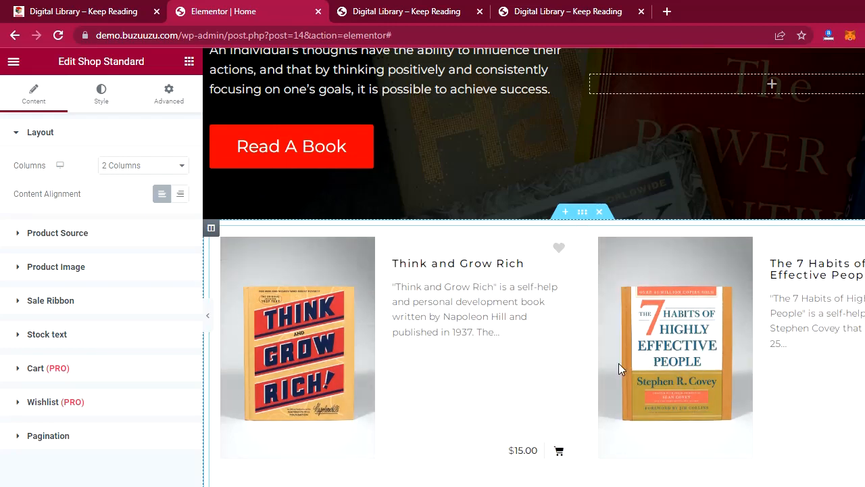
Review the Shop Standard product layout and set its columns to 3 Columns
{"action": "scroll", "coordinate": [618, 363], "scroll_direction": "down", "scroll_amount": 7}
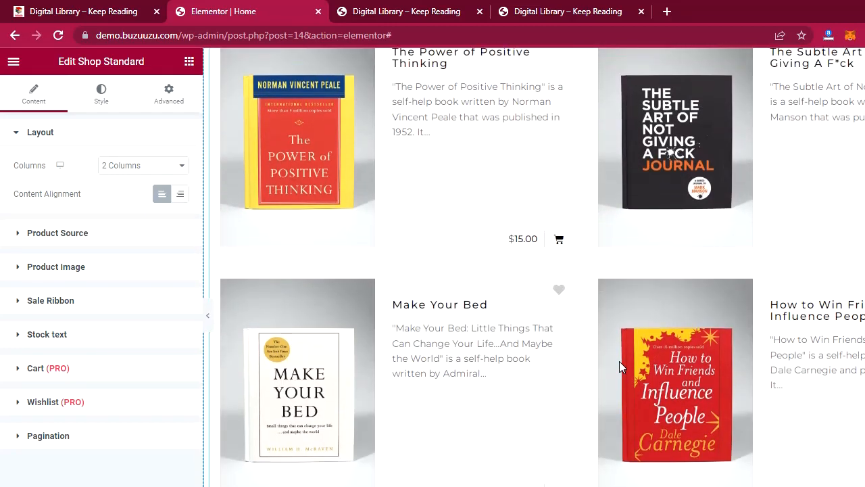
{"action": "scroll", "coordinate": [619, 363], "scroll_direction": "up", "scroll_amount": 6}
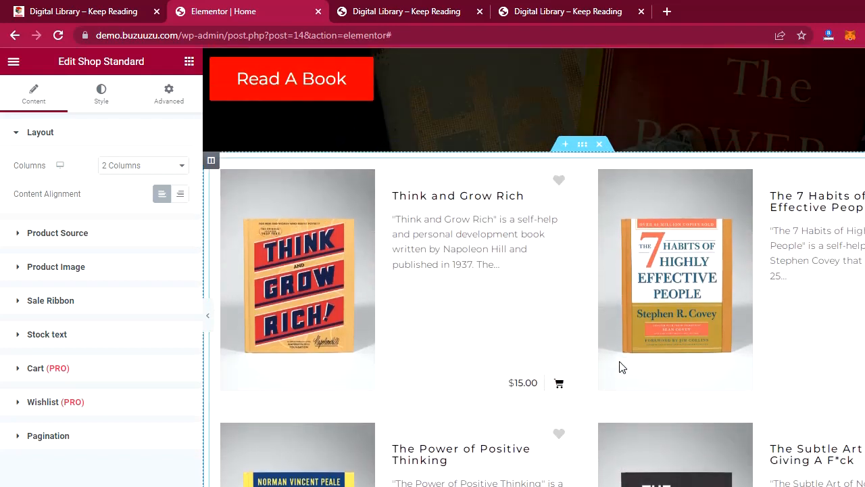
{"action": "left_click", "coordinate": [130, 169]}
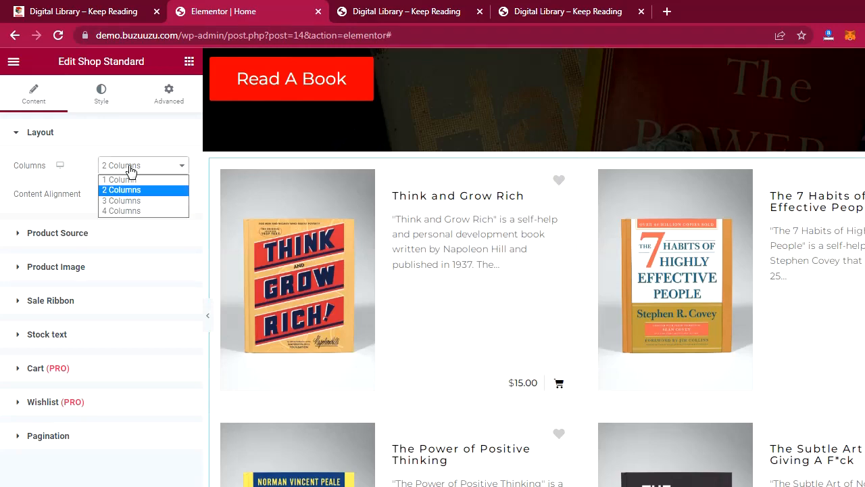
{"action": "left_click", "coordinate": [130, 201]}
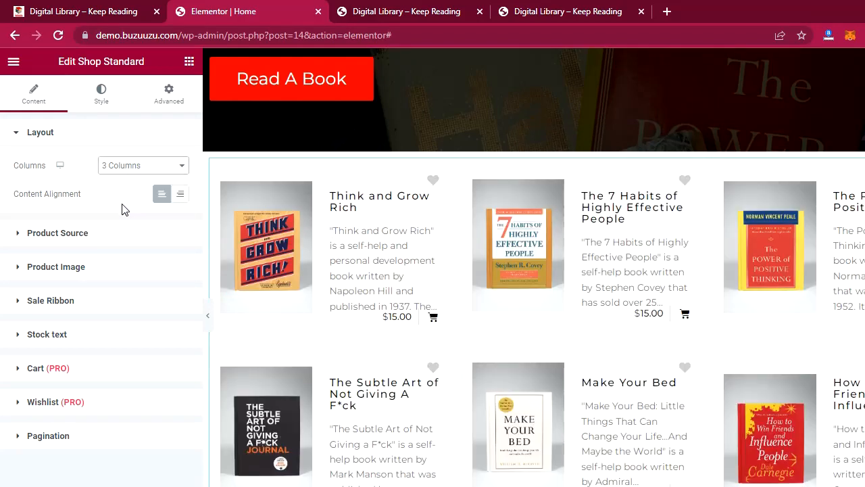
Check the Shop Standard widget's product source and card style settings, and delete the widget from the section
{"action": "left_click", "coordinate": [81, 236]}
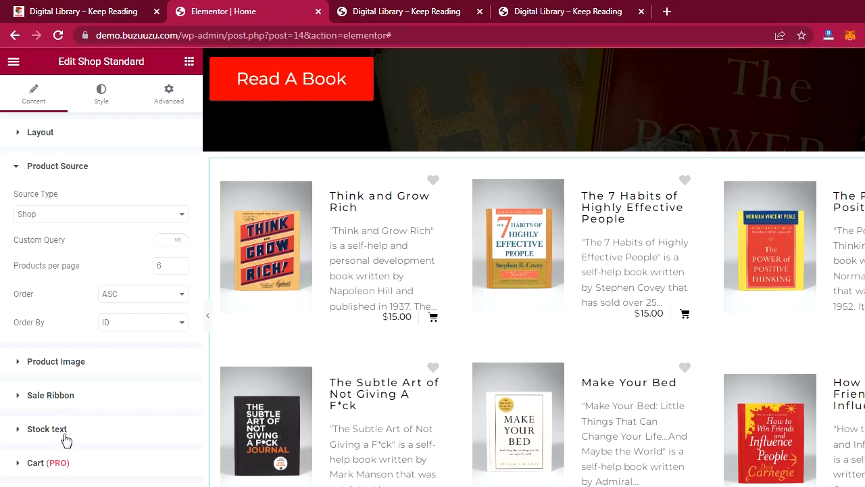
{"action": "left_click", "coordinate": [101, 99]}
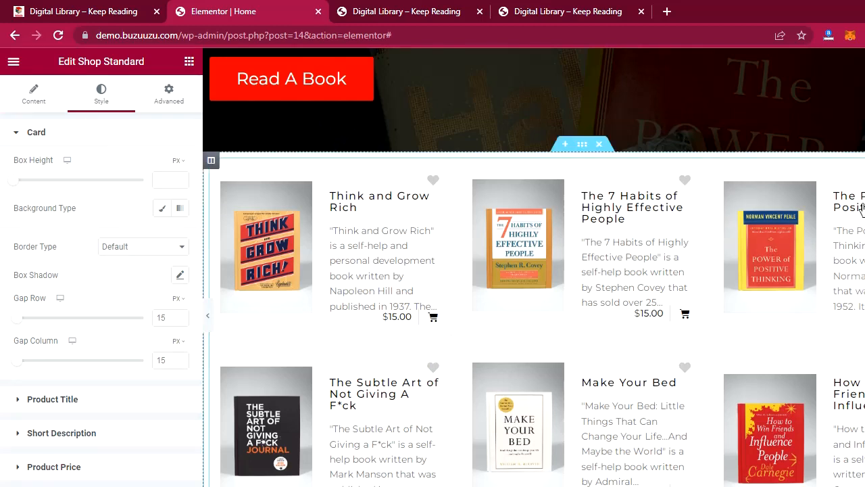
{"action": "right_click", "coordinate": [863, 166]}
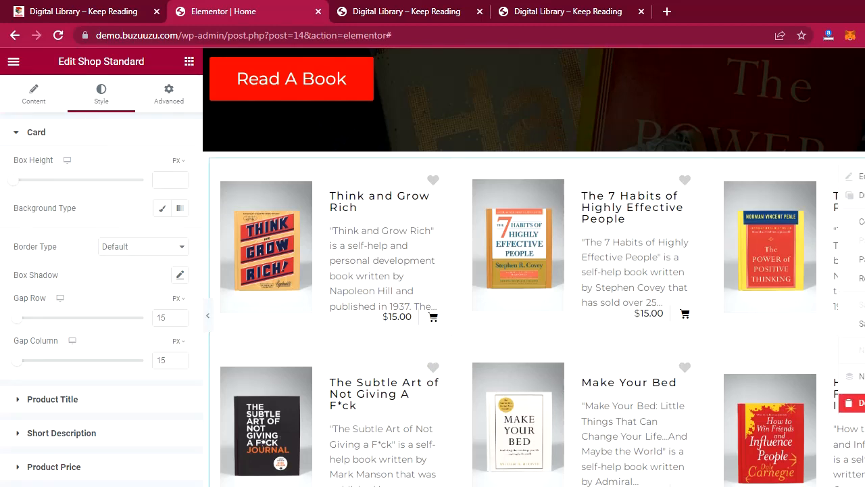
{"action": "left_click", "coordinate": [855, 403]}
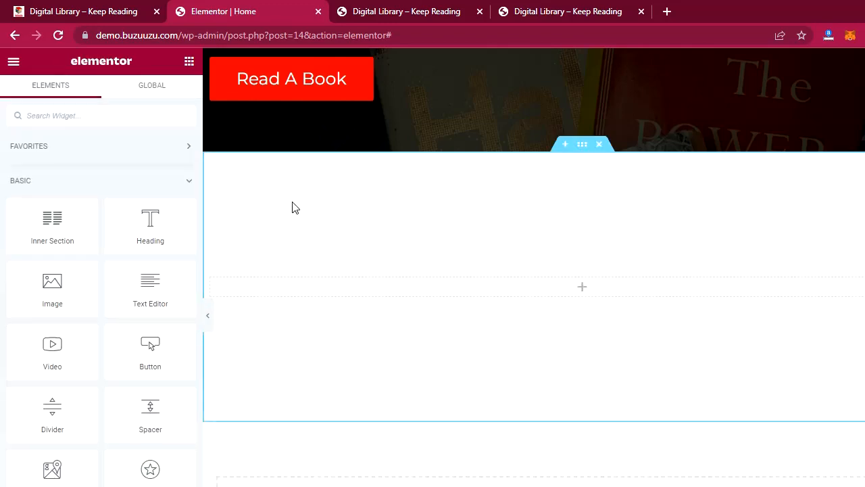
Add the CoDesigner Shop Classic widget to the empty section below the banner
{"action": "scroll", "coordinate": [106, 267], "scroll_direction": "down", "scroll_amount": 3}
{"action": "scroll", "coordinate": [107, 267], "scroll_direction": "down", "scroll_amount": 9}
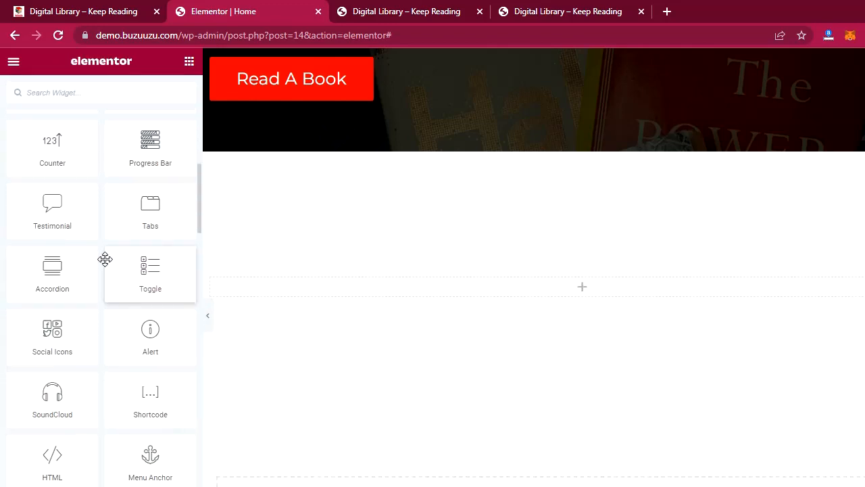
{"action": "scroll", "coordinate": [107, 264], "scroll_direction": "down", "scroll_amount": 3}
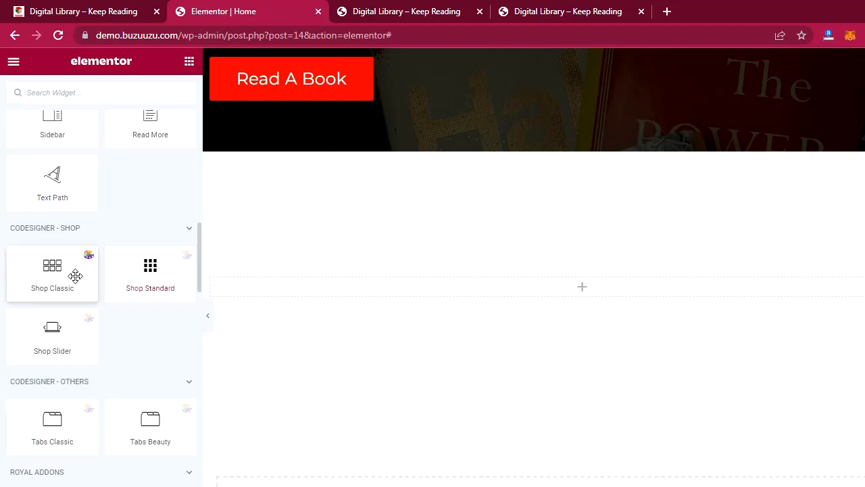
{"action": "left_click_drag", "start_coordinate": [73, 274], "coordinate": [395, 287]}
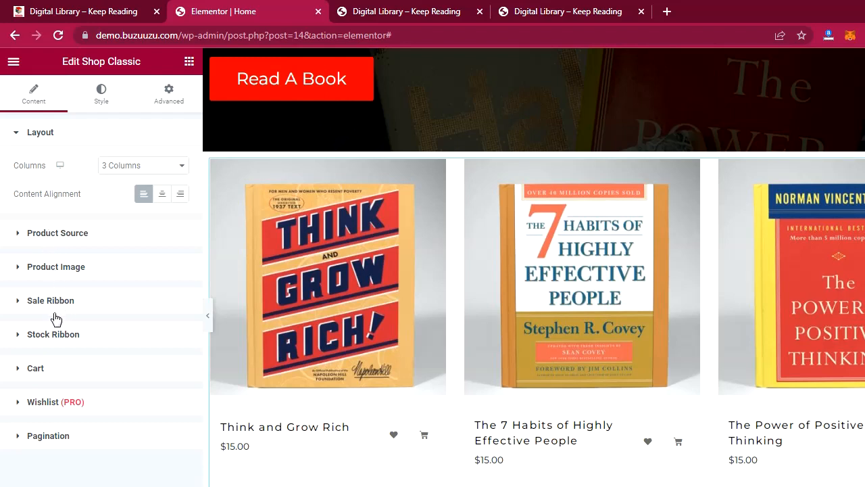
Hide the cart icon in the Shop Classic grid and set its content alignment to Center
{"action": "left_click", "coordinate": [97, 368]}
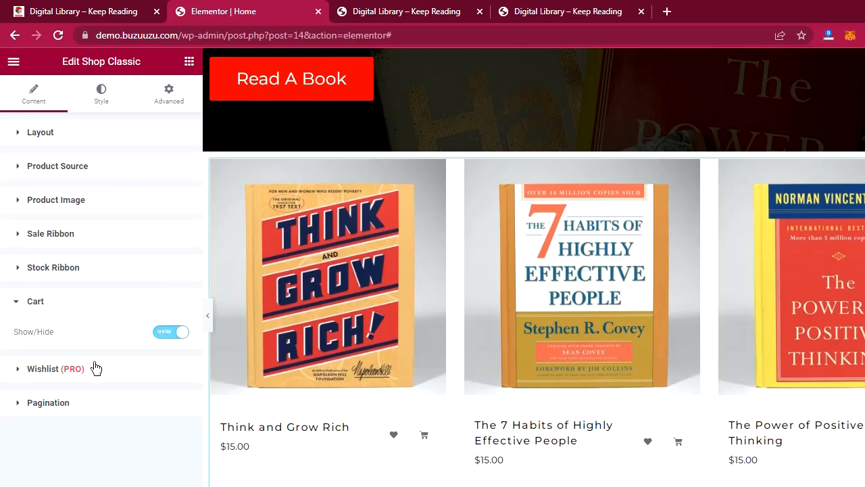
{"action": "left_click", "coordinate": [162, 333]}
{"action": "left_click", "coordinate": [97, 131]}
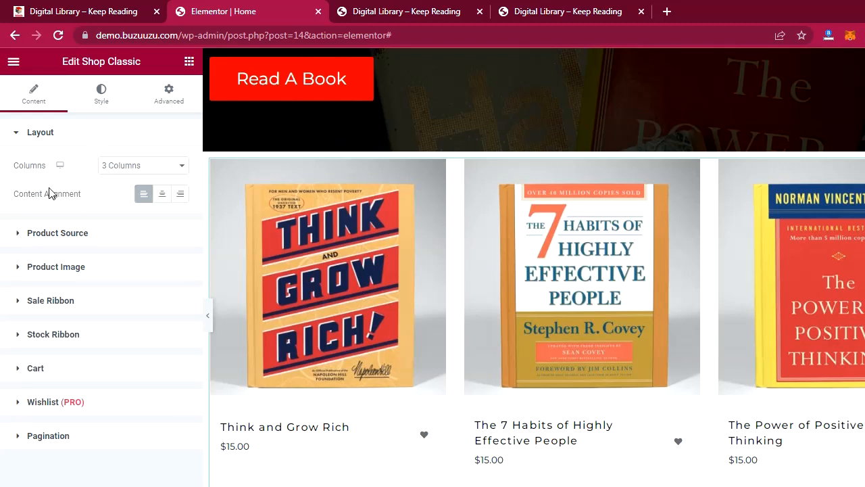
{"action": "left_click", "coordinate": [165, 196]}
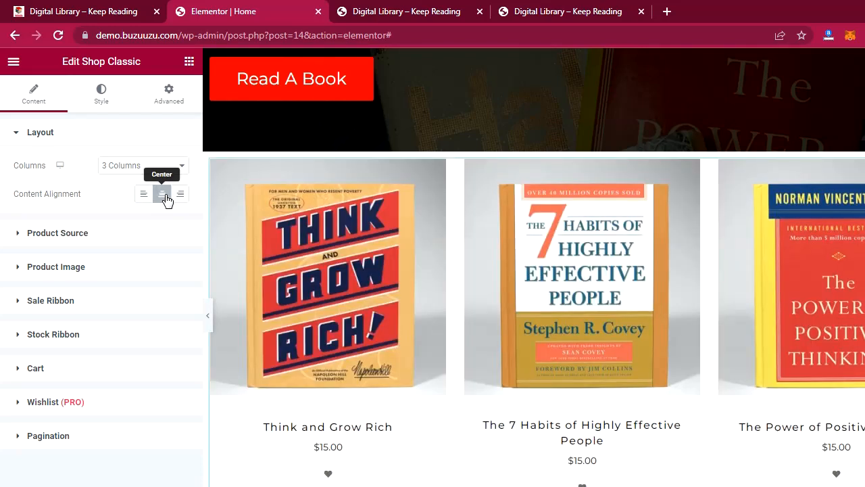
Hide the wishlist icon and the pagination in the Shop Classic product grid
{"action": "left_click", "coordinate": [117, 401]}
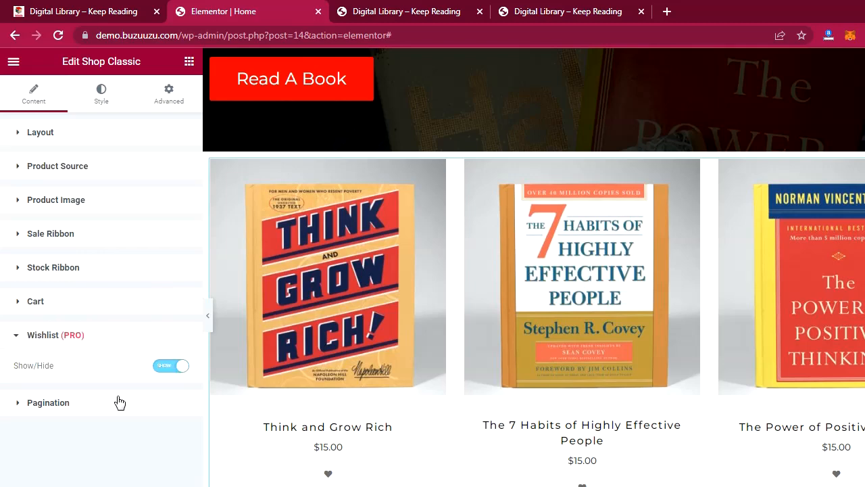
{"action": "left_click", "coordinate": [171, 365]}
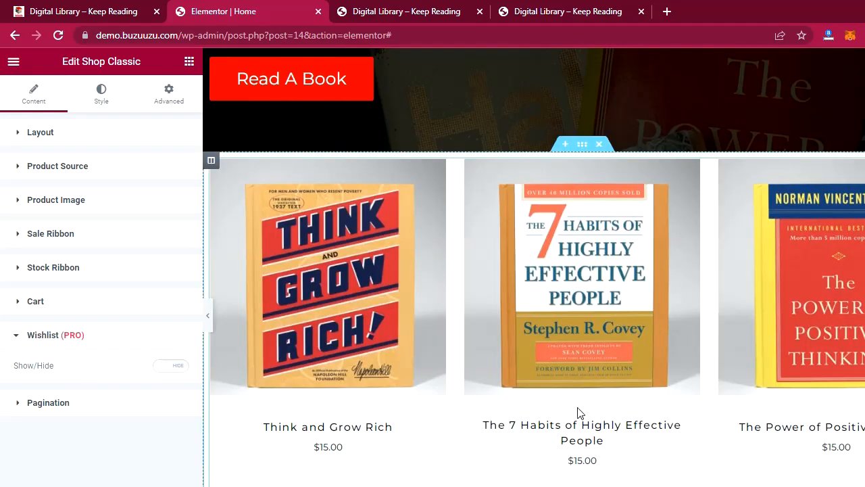
{"action": "left_click", "coordinate": [113, 336]}
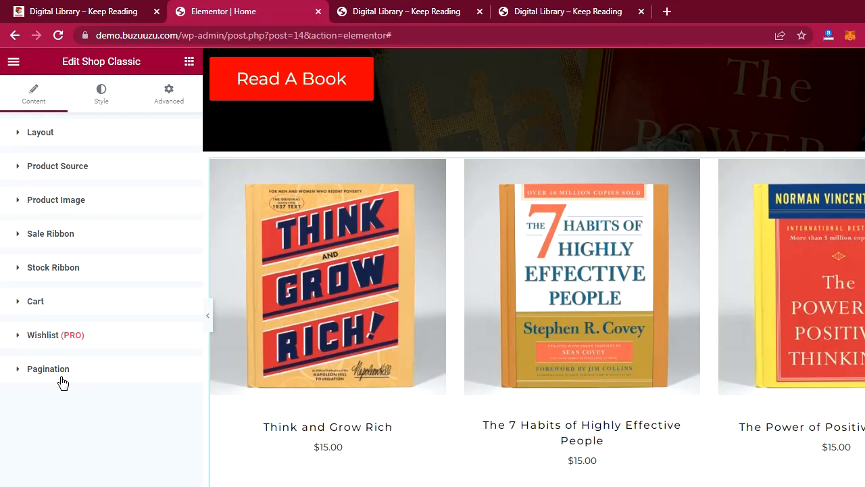
{"action": "left_click", "coordinate": [98, 378]}
{"action": "left_click", "coordinate": [167, 403]}
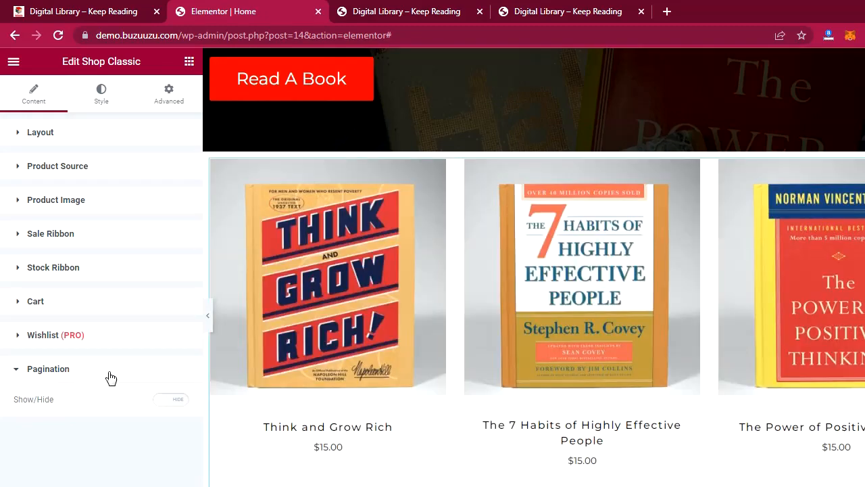
Look over the book titles, prices and rows of the Shop Classic grid down to the end of the section
{"action": "left_click", "coordinate": [111, 377]}
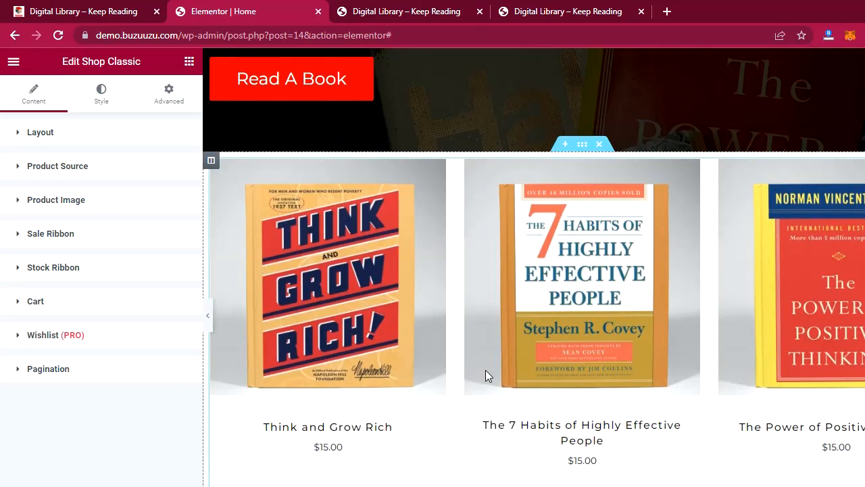
{"action": "scroll", "coordinate": [486, 369], "scroll_direction": "down", "scroll_amount": 6}
{"action": "scroll", "coordinate": [486, 370], "scroll_direction": "up", "scroll_amount": 5}
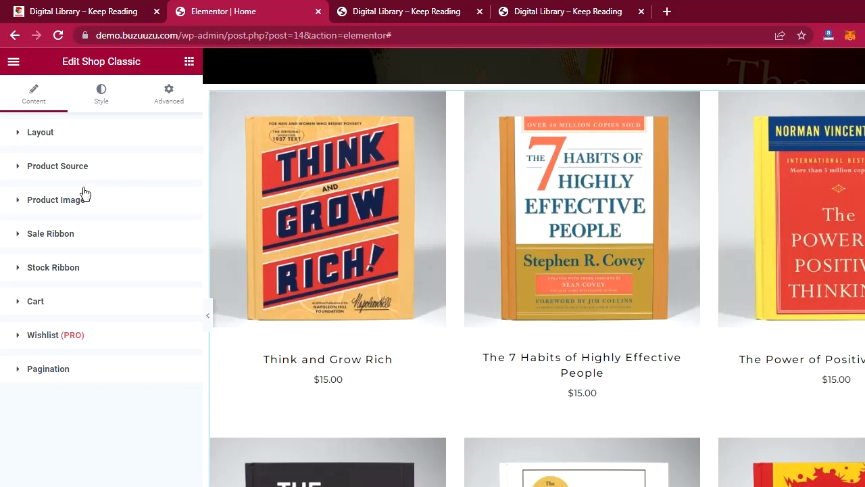
{"action": "scroll", "coordinate": [610, 358], "scroll_direction": "down", "scroll_amount": 1}
{"action": "scroll", "coordinate": [610, 358], "scroll_direction": "down", "scroll_amount": 2}
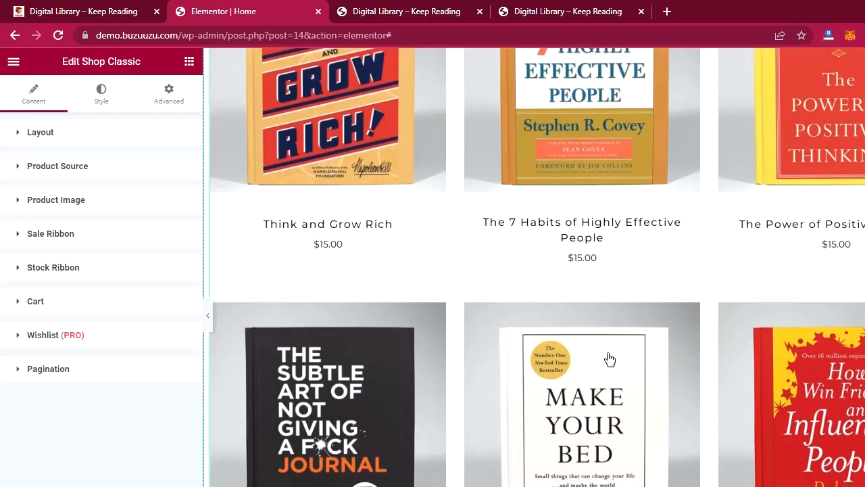
{"action": "scroll", "coordinate": [609, 358], "scroll_direction": "up", "scroll_amount": 1}
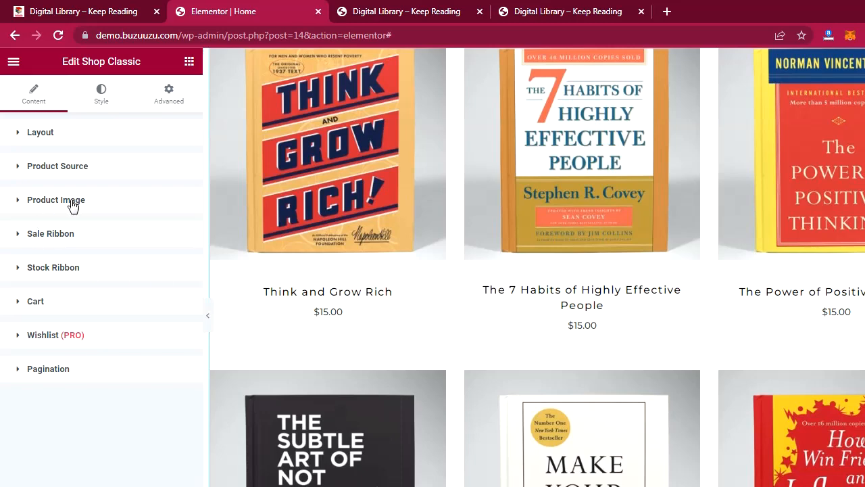
{"action": "scroll", "coordinate": [572, 313], "scroll_direction": "down", "scroll_amount": 4}
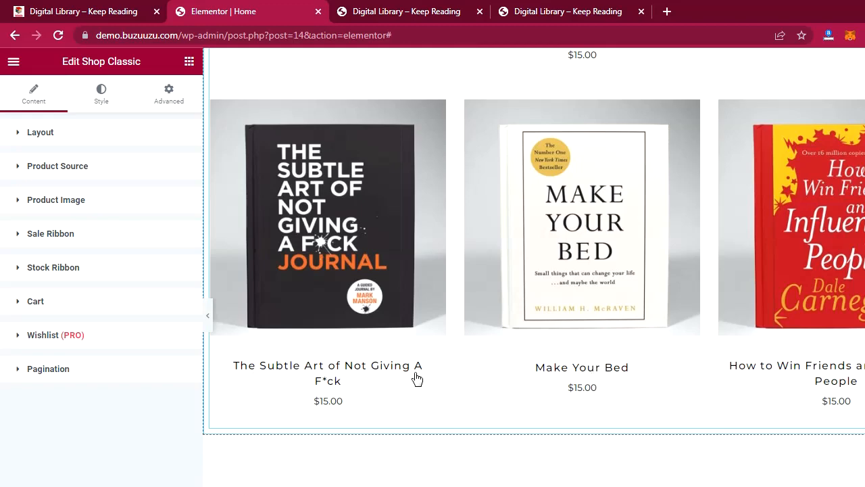
{"action": "scroll", "coordinate": [572, 359], "scroll_direction": "up", "scroll_amount": 3}
{"action": "scroll", "coordinate": [572, 358], "scroll_direction": "up", "scroll_amount": 1}
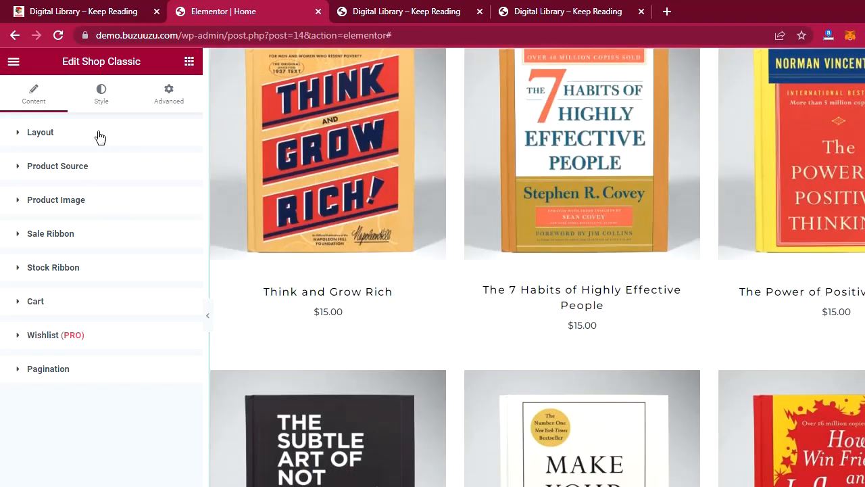
Set the product price color of the Shop Classic grid to E30D0D, copying the code from the Notepad notes
{"action": "left_click", "coordinate": [103, 98]}
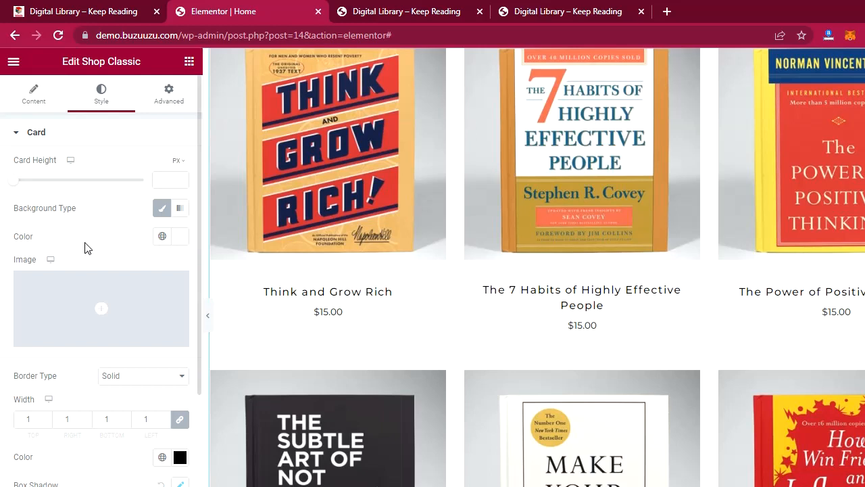
{"action": "scroll", "coordinate": [86, 248], "scroll_direction": "down", "scroll_amount": 1}
{"action": "scroll", "coordinate": [85, 251], "scroll_direction": "down", "scroll_amount": 3}
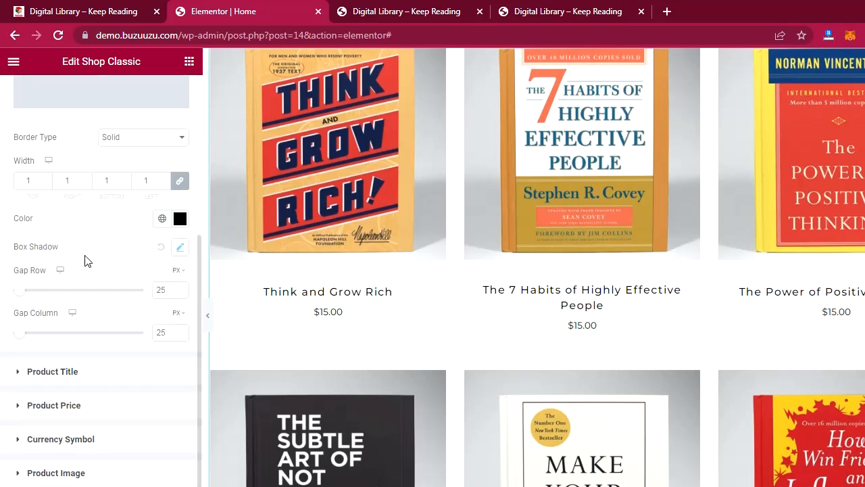
{"action": "left_click", "coordinate": [93, 405]}
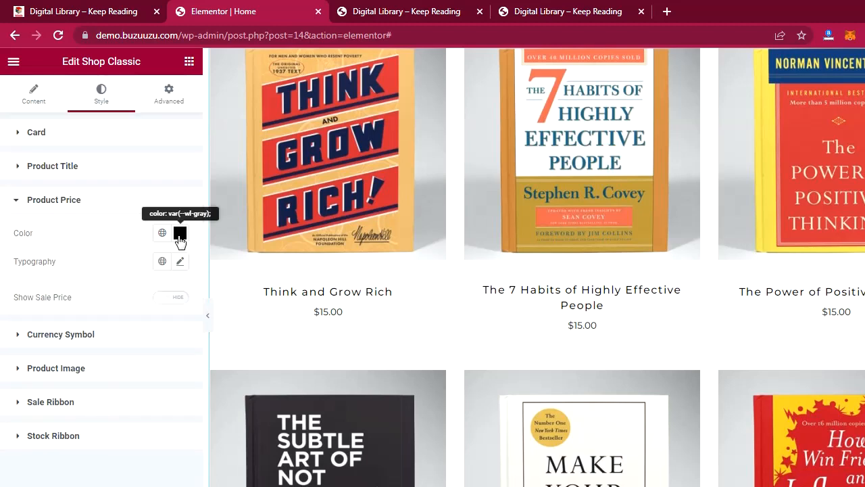
{"action": "left_click", "coordinate": [179, 233]}
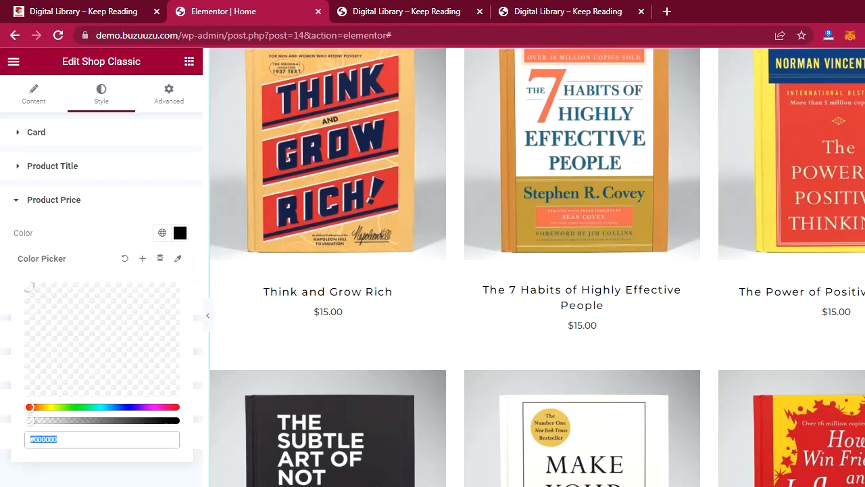
{"action": "key", "text": "alt+Tab"}
{"action": "right_click", "coordinate": [153, 66]}
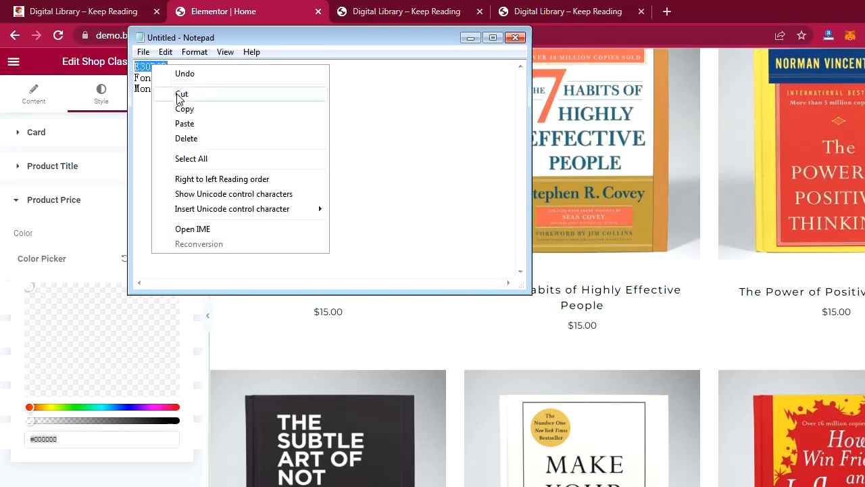
{"action": "left_click", "coordinate": [187, 109]}
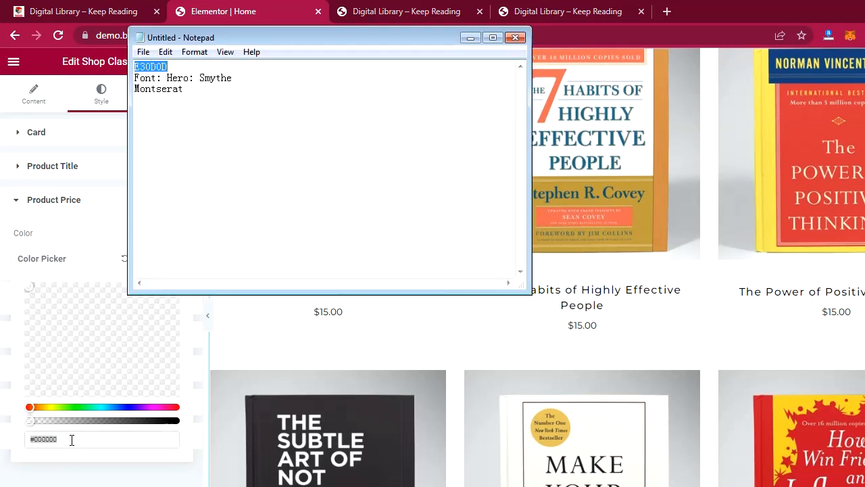
{"action": "left_click", "coordinate": [72, 440]}
{"action": "key", "text": "ctrl+a"}
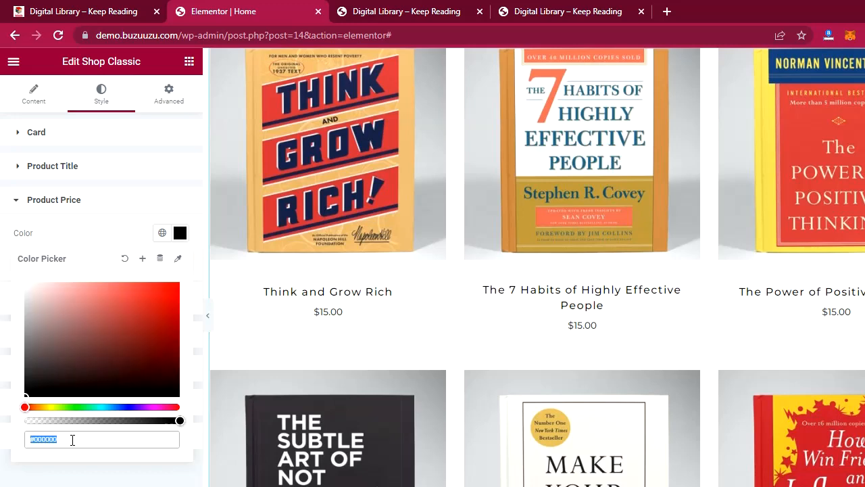
{"action": "key", "text": "ctrl+v"}
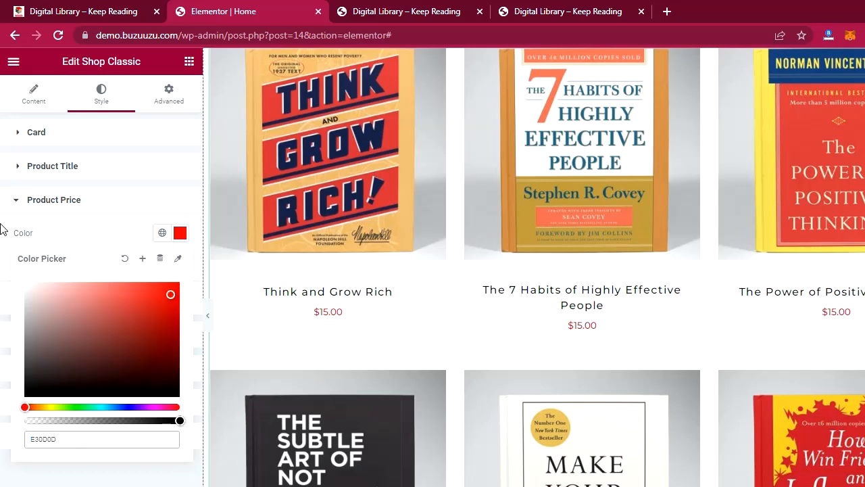
{"action": "left_click", "coordinate": [79, 228]}
Check the product title and price styling on the live Digital Library home page and return to the Elementor editor
{"action": "left_click", "coordinate": [85, 10]}
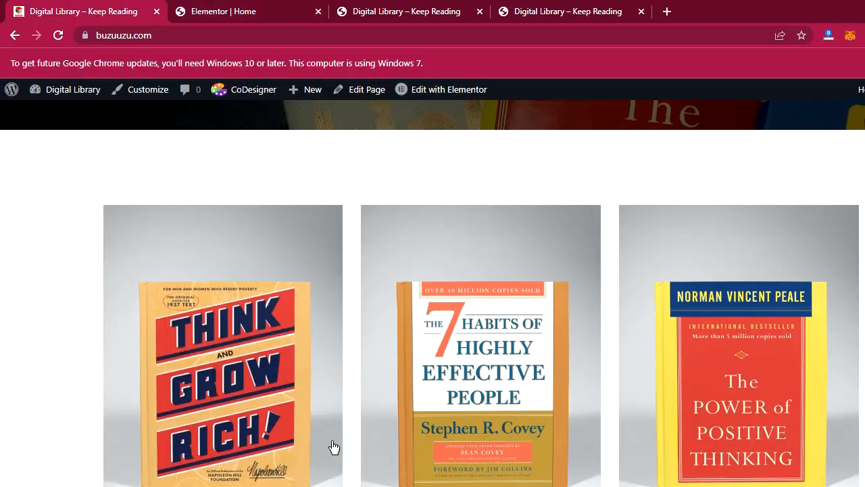
{"action": "scroll", "coordinate": [332, 444], "scroll_direction": "down", "scroll_amount": 3}
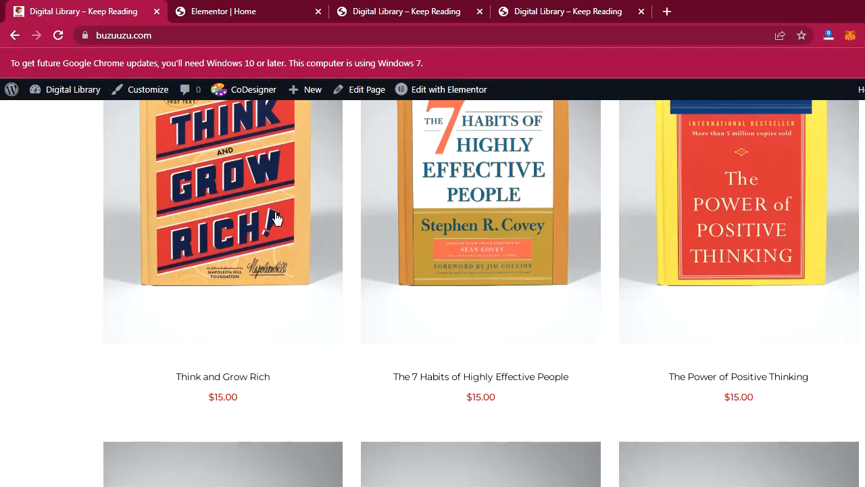
{"action": "left_click", "coordinate": [222, 19]}
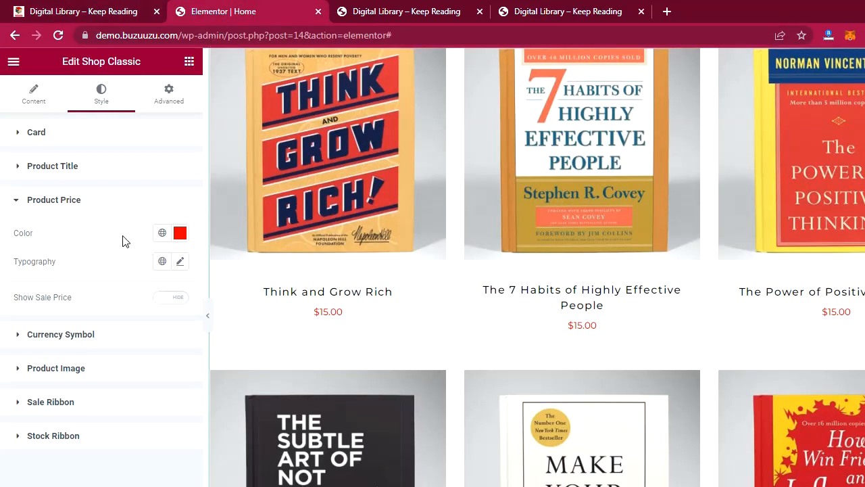
Try a 14 px font size on the product titles and preview the grid at full width
{"action": "left_click", "coordinate": [76, 166]}
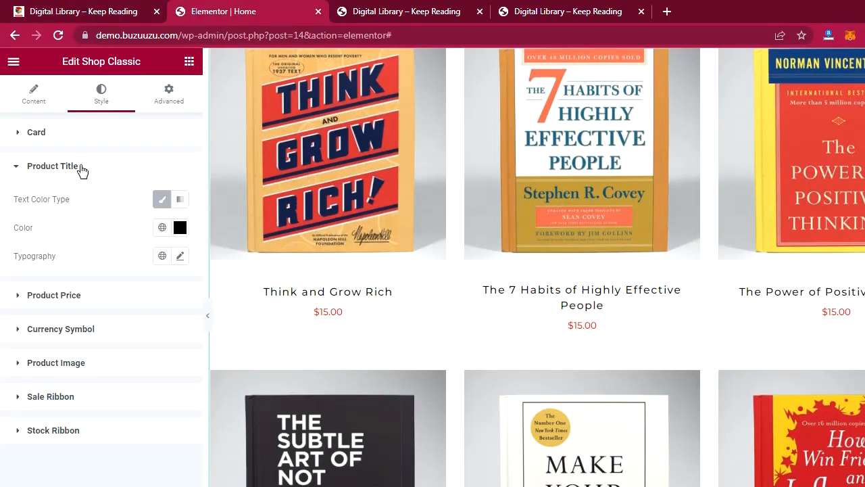
{"action": "left_click", "coordinate": [181, 258]}
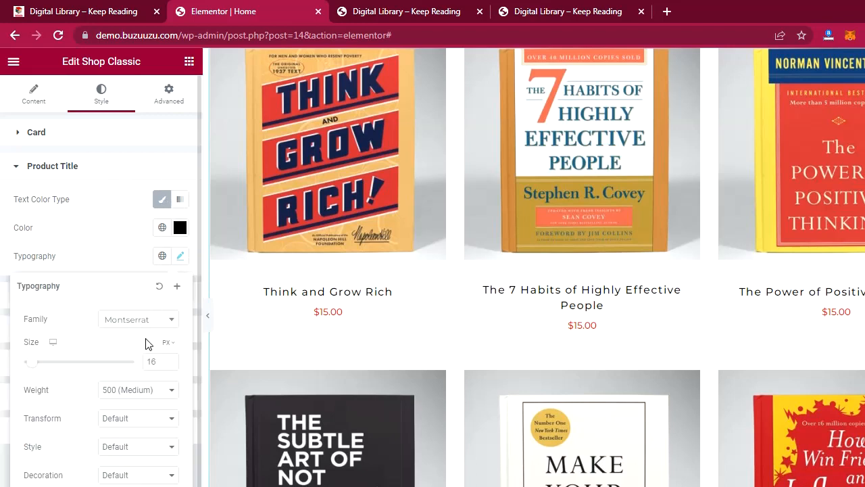
{"action": "left_click", "coordinate": [169, 366]}
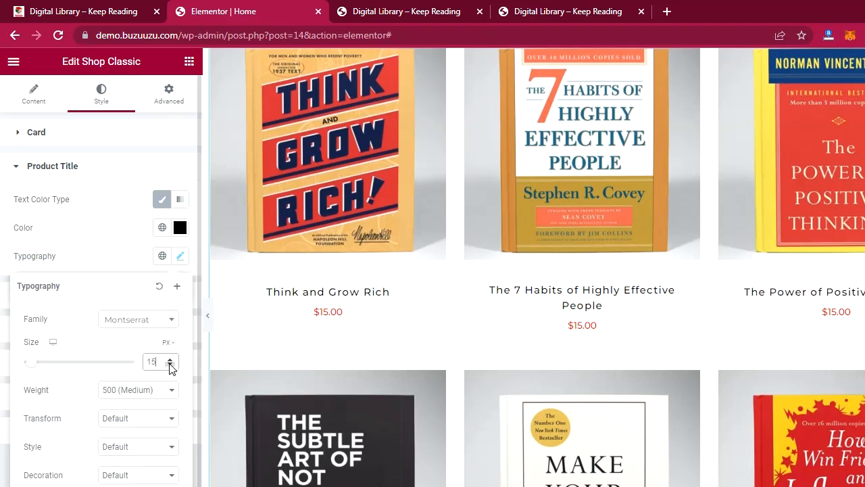
{"action": "left_click", "coordinate": [169, 365]}
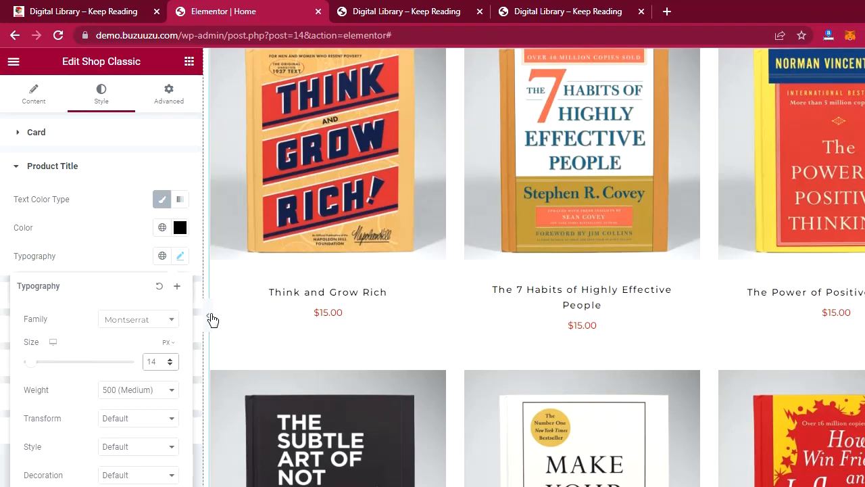
{"action": "left_click", "coordinate": [208, 315]}
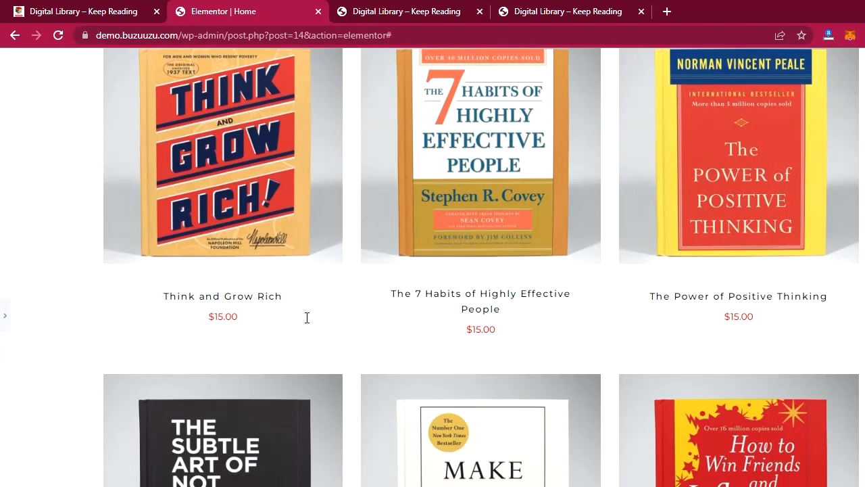
{"action": "scroll", "coordinate": [307, 318], "scroll_direction": "down", "scroll_amount": 3}
{"action": "scroll", "coordinate": [305, 317], "scroll_direction": "up", "scroll_amount": 2}
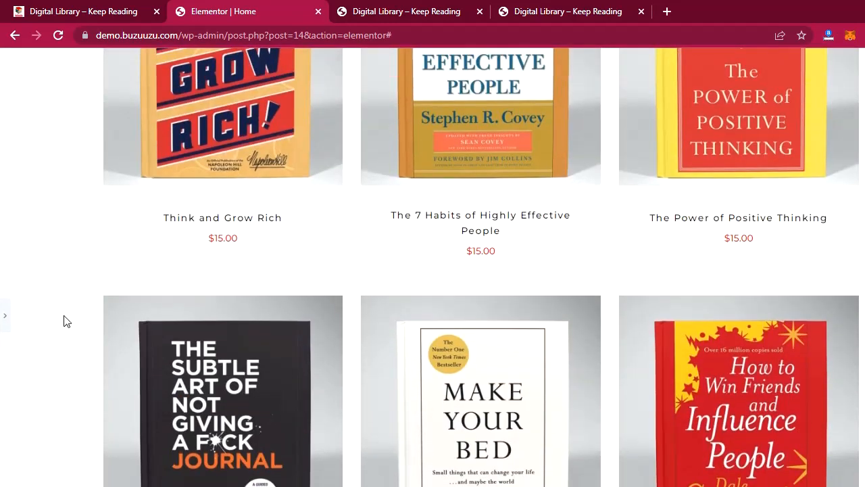
{"action": "key", "text": "ctrl+p"}
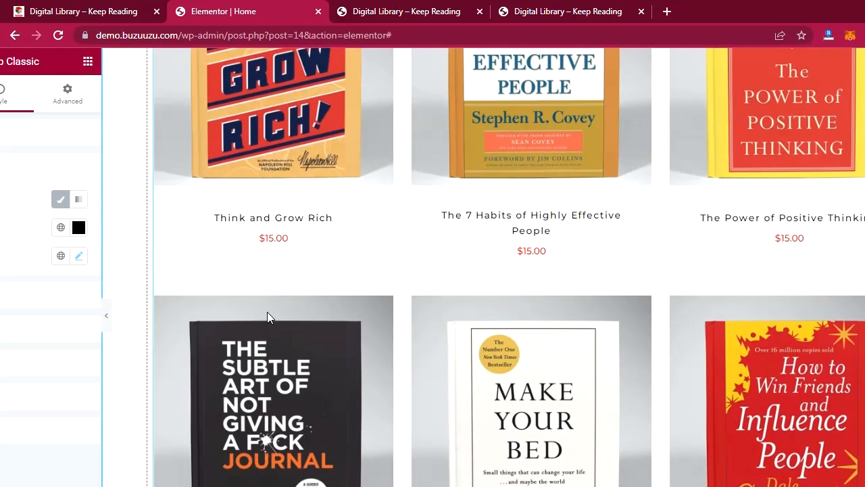
Set the product title font size to 15 px and tighten the titles' letter spacing
{"action": "left_click", "coordinate": [181, 257]}
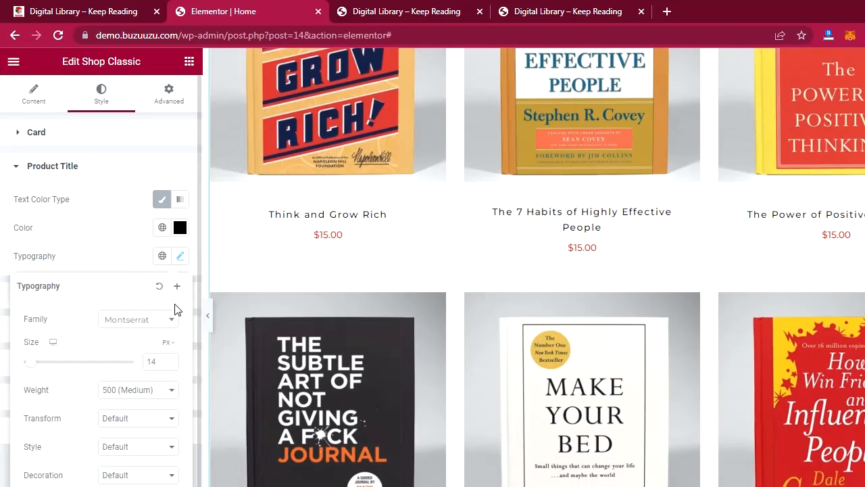
{"action": "left_click", "coordinate": [170, 359]}
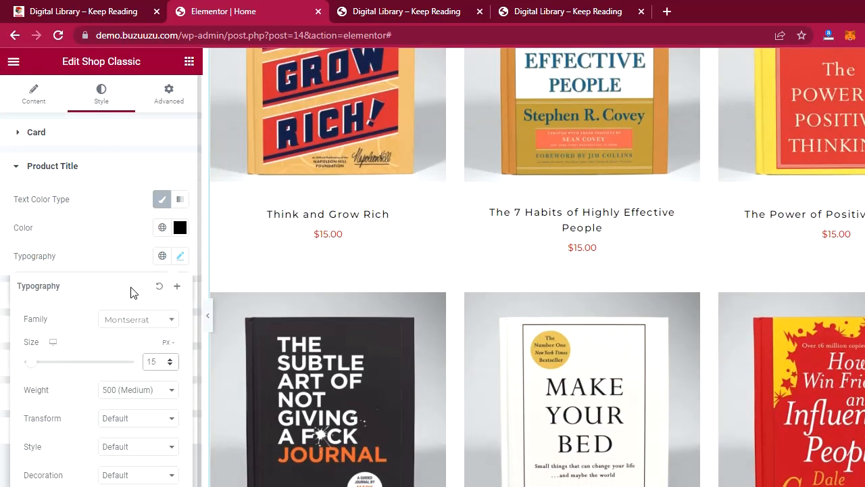
{"action": "left_click", "coordinate": [108, 265]}
{"action": "left_click", "coordinate": [177, 258]}
{"action": "scroll", "coordinate": [130, 393], "scroll_direction": "down", "scroll_amount": 1}
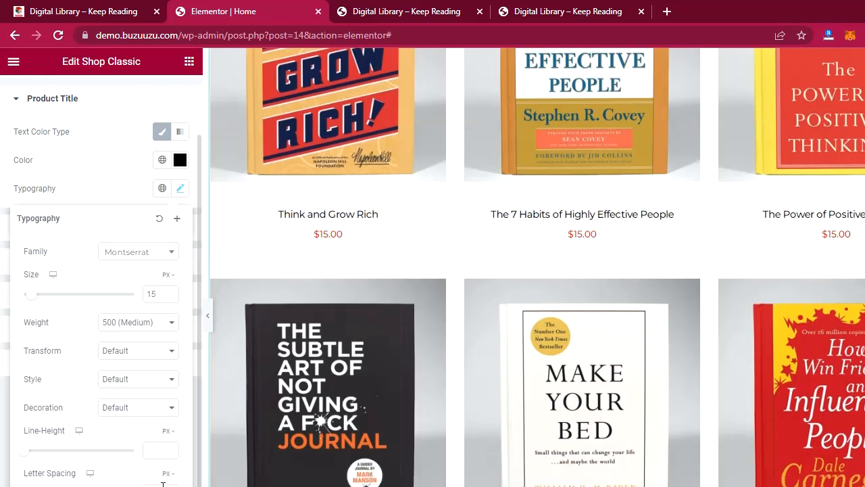
{"action": "key", "text": "Up"}
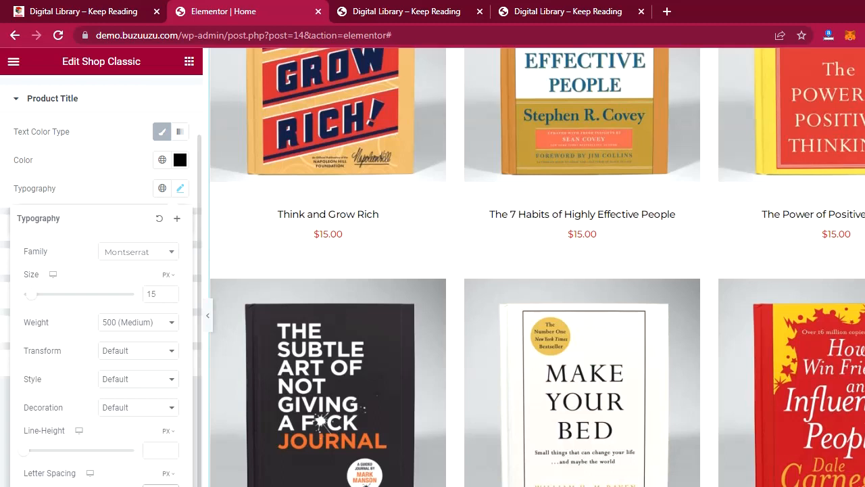
{"action": "key", "text": "Up"}
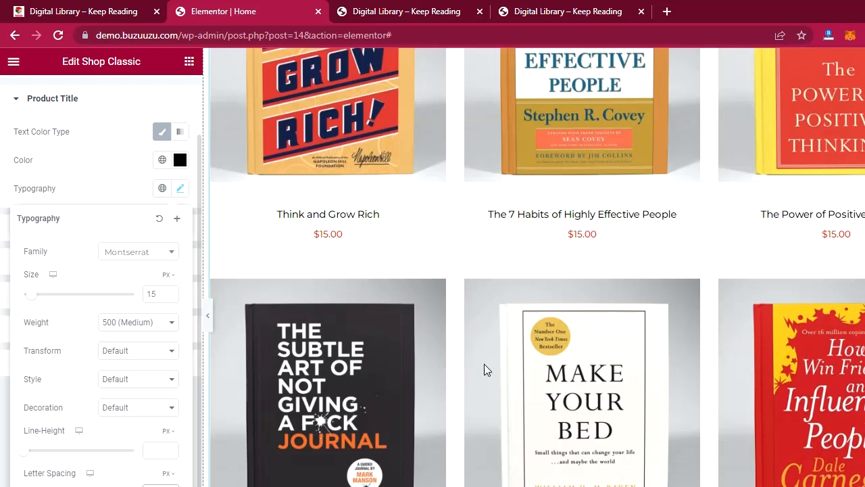
Review the restyled product grid and the banner above it, and preview the page at full width
{"action": "scroll", "coordinate": [579, 380], "scroll_direction": "down", "scroll_amount": 4}
{"action": "scroll", "coordinate": [579, 382], "scroll_direction": "up", "scroll_amount": 5}
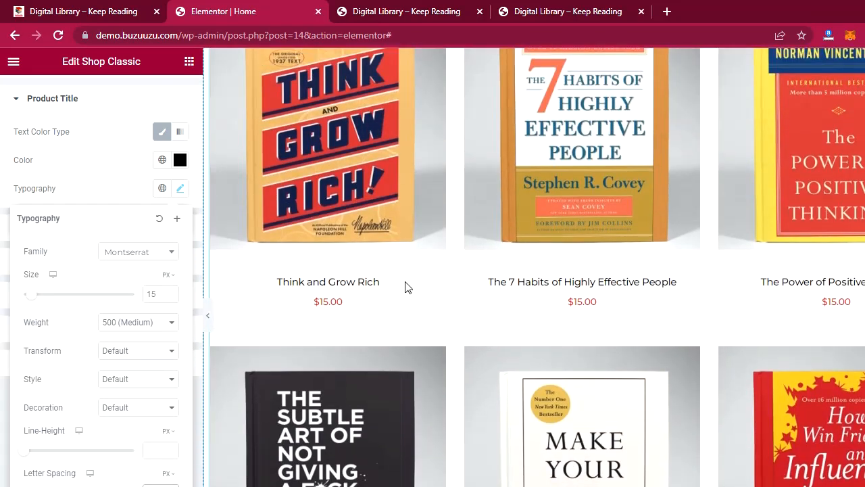
{"action": "scroll", "coordinate": [568, 332], "scroll_direction": "down", "scroll_amount": 3}
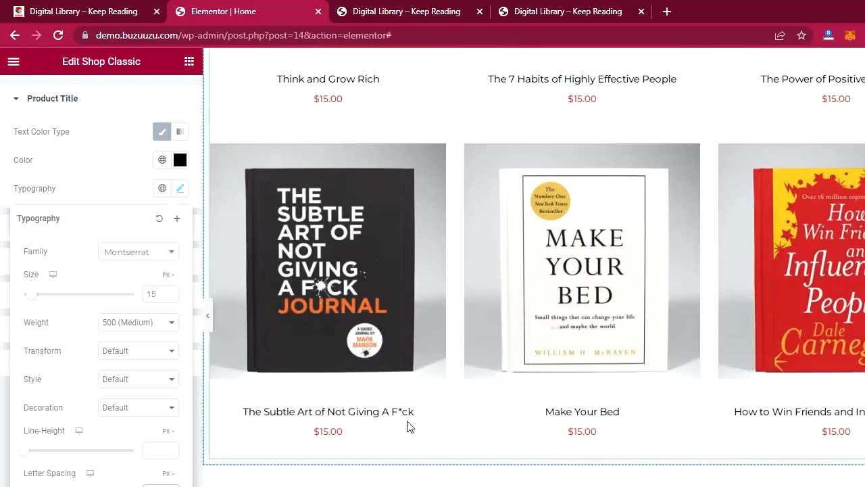
{"action": "scroll", "coordinate": [580, 393], "scroll_direction": "up", "scroll_amount": 4}
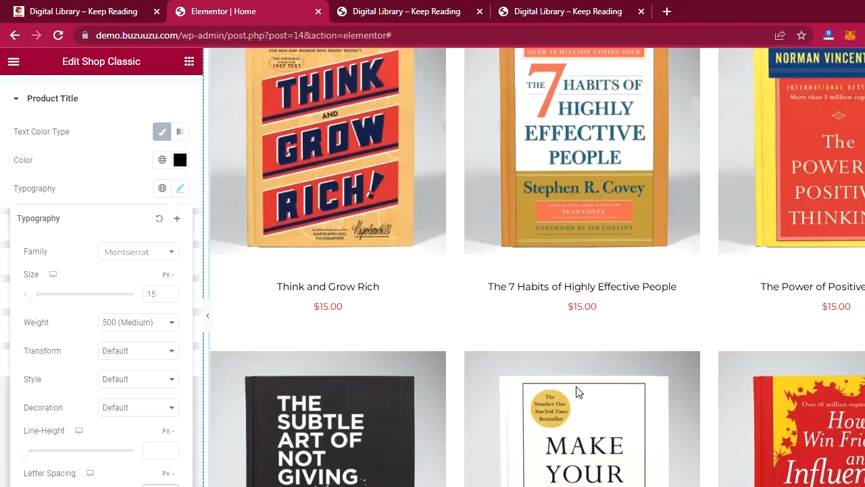
{"action": "scroll", "coordinate": [576, 391], "scroll_direction": "up", "scroll_amount": 5}
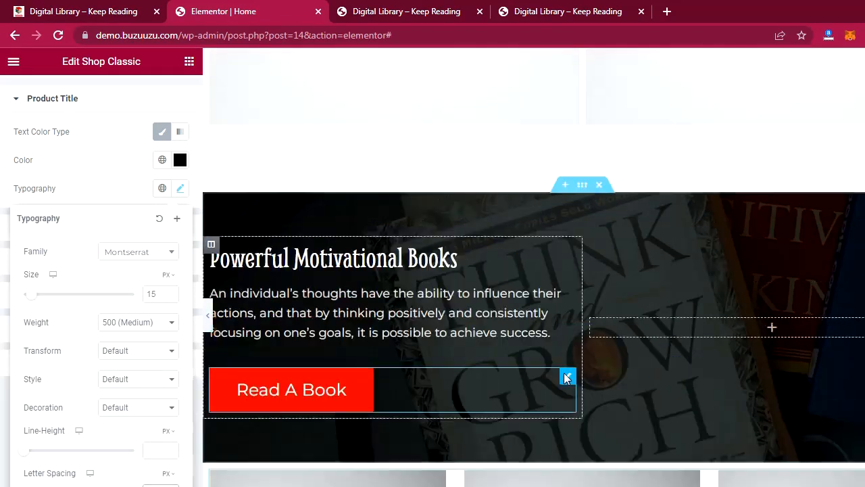
{"action": "scroll", "coordinate": [564, 372], "scroll_direction": "down", "scroll_amount": 5}
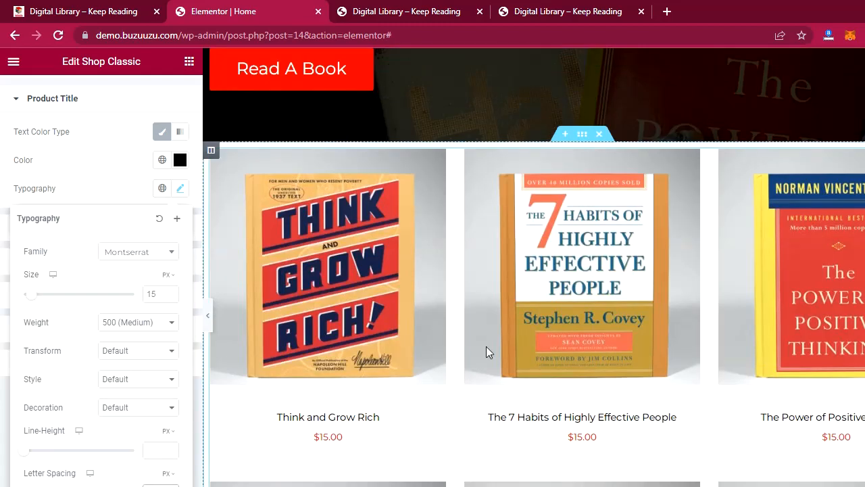
{"action": "left_click", "coordinate": [209, 318]}
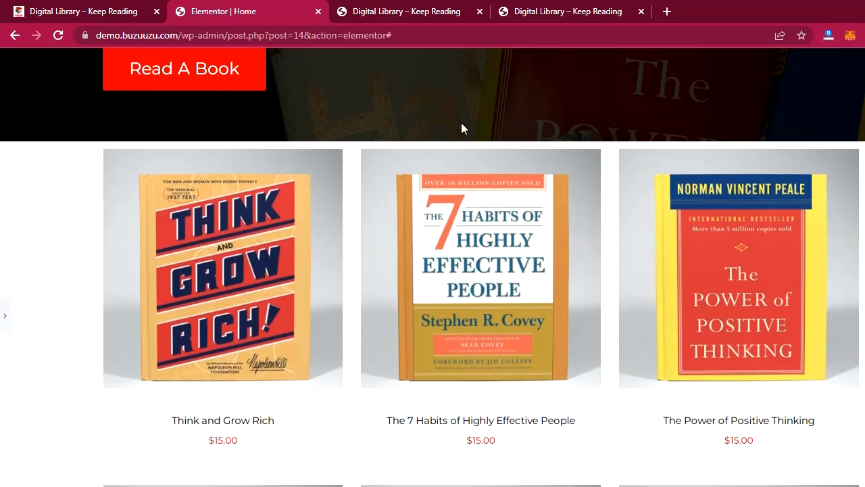
Set the top and bottom margins of the book grid's section to 90 px
{"action": "left_click", "coordinate": [6, 317]}
{"action": "mouse_move", "coordinate": [568, 160]}
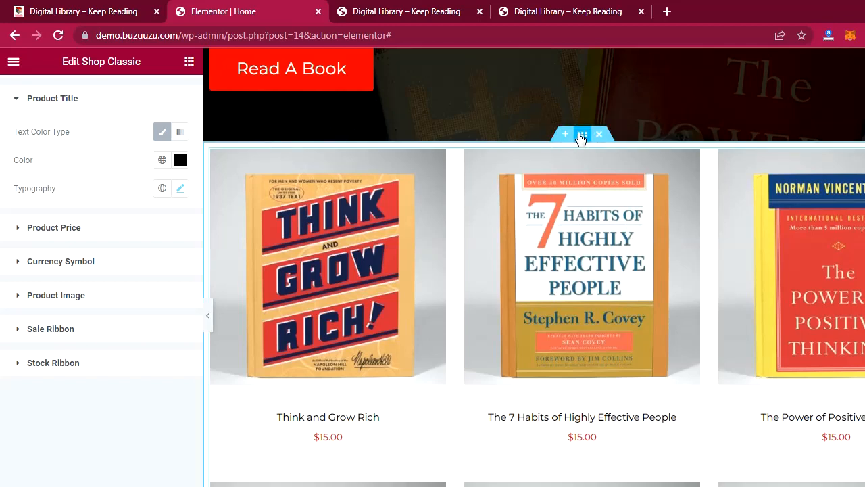
{"action": "left_click", "coordinate": [584, 137]}
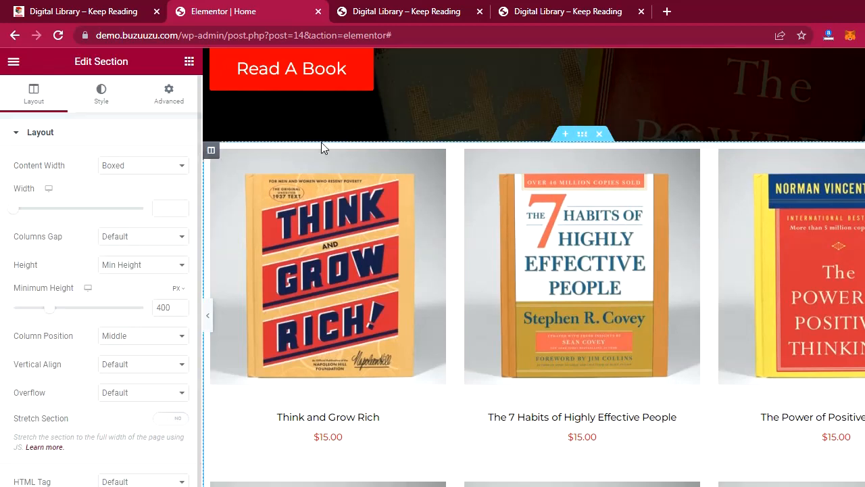
{"action": "left_click", "coordinate": [168, 98]}
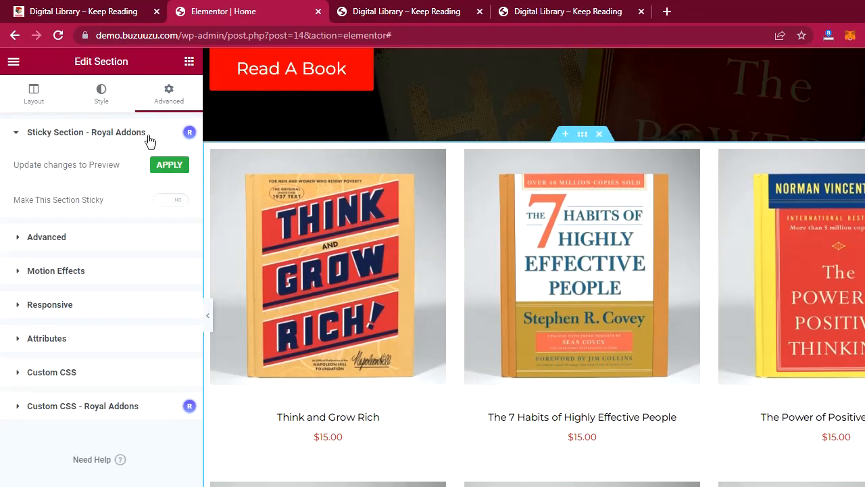
{"action": "left_click", "coordinate": [85, 243]}
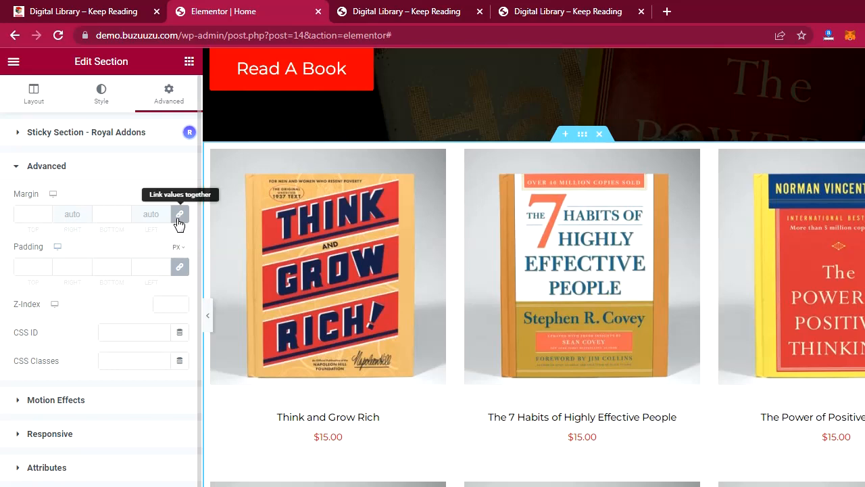
{"action": "left_click", "coordinate": [28, 215]}
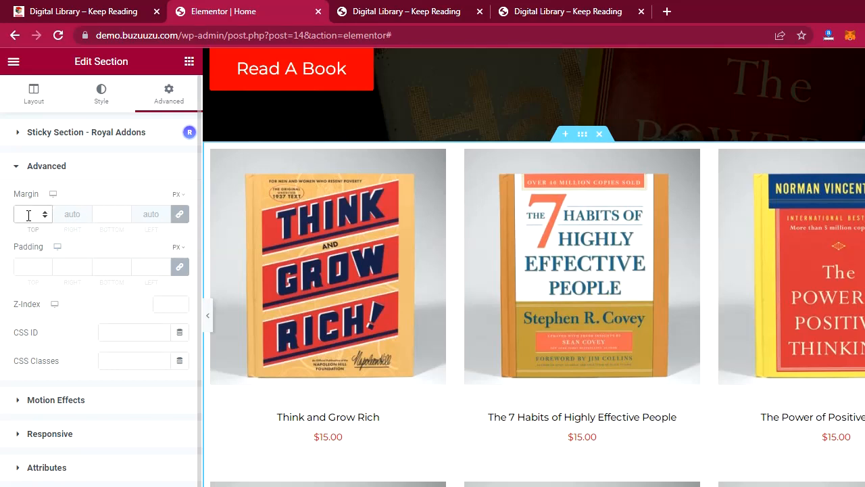
{"action": "type", "text": "50"}
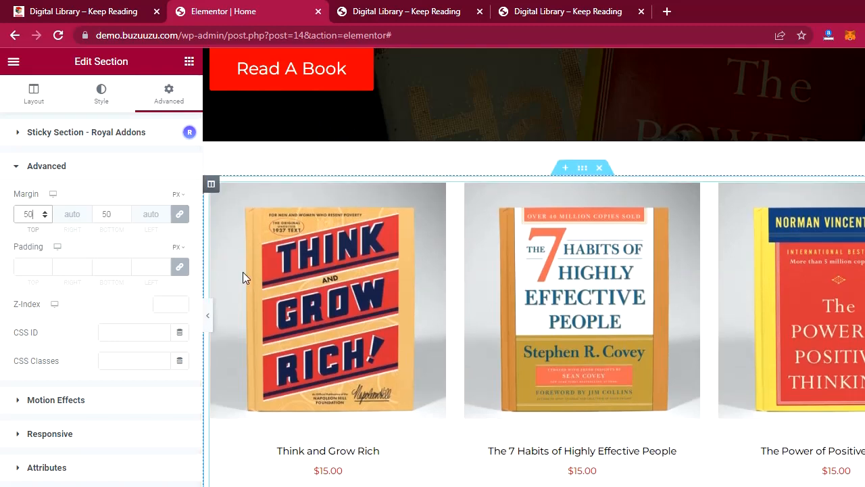
{"action": "key", "text": "BackSpace"}
{"action": "key", "text": "BackSpace"}
{"action": "type", "text": "90"}
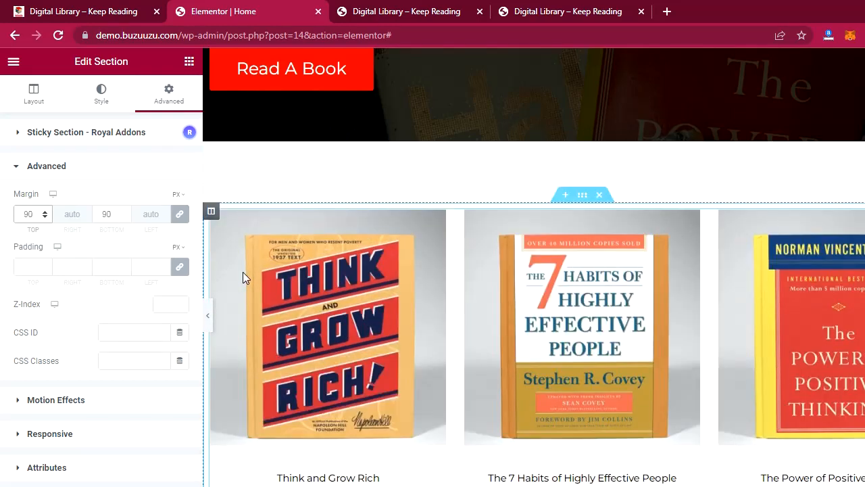
Check the spacing around the book grid and compare the area below it with the live Digital Library home page
{"action": "scroll", "coordinate": [520, 206], "scroll_direction": "up", "scroll_amount": 9}
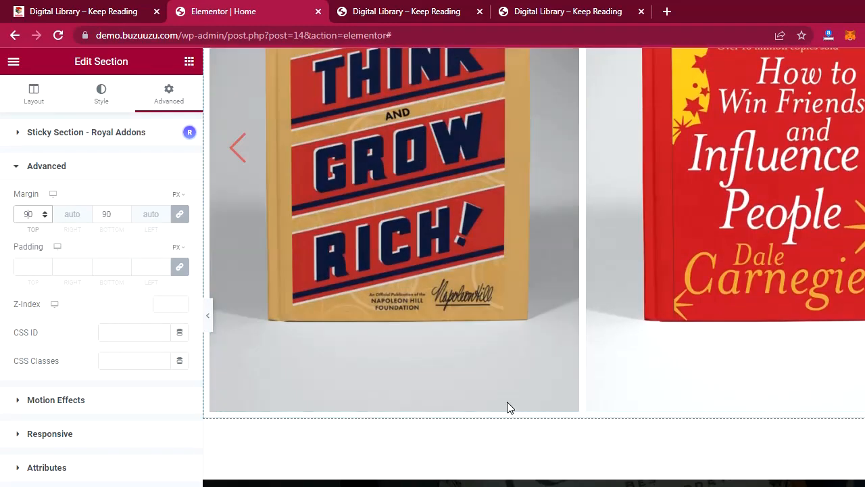
{"action": "scroll", "coordinate": [507, 401], "scroll_direction": "down", "scroll_amount": 10}
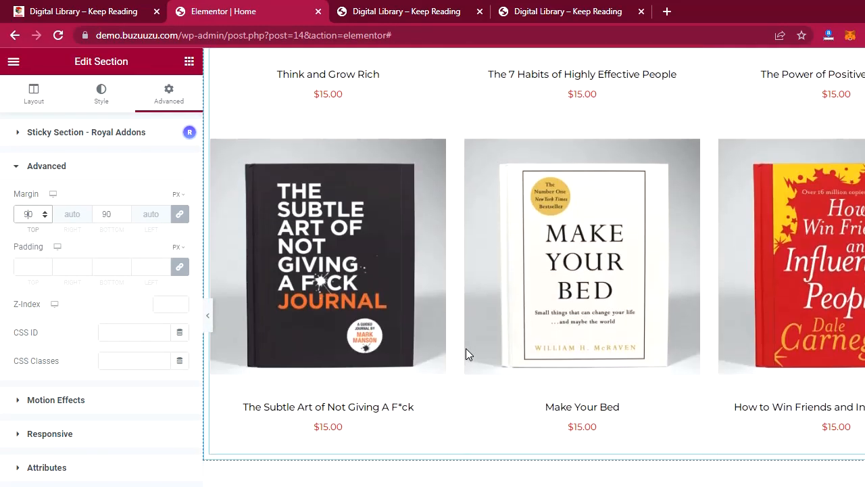
{"action": "scroll", "coordinate": [475, 352], "scroll_direction": "down", "scroll_amount": 3}
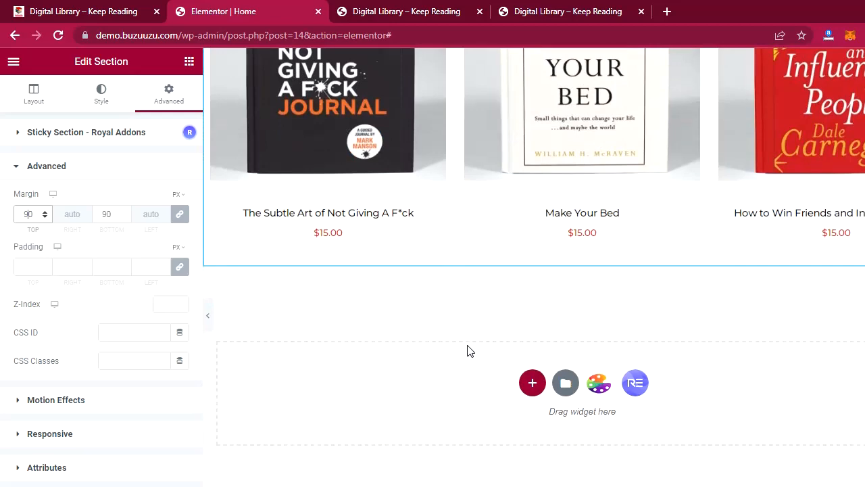
{"action": "left_click", "coordinate": [83, 15]}
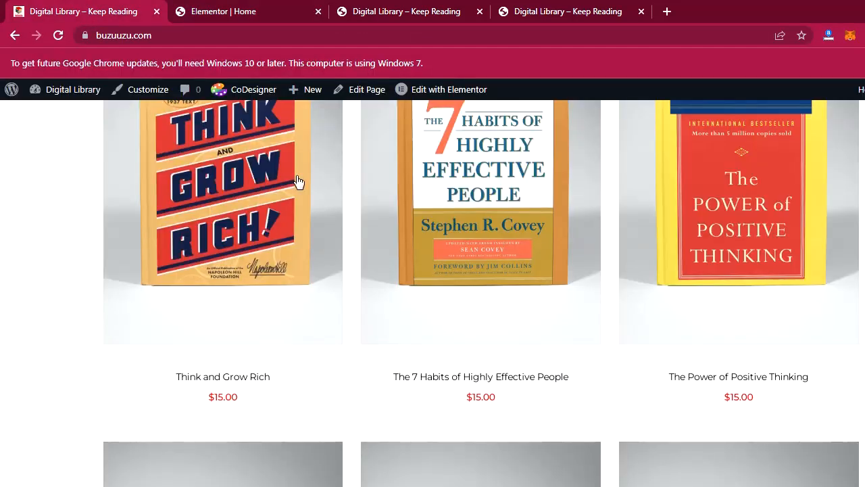
{"action": "scroll", "coordinate": [455, 295], "scroll_direction": "down", "scroll_amount": 8}
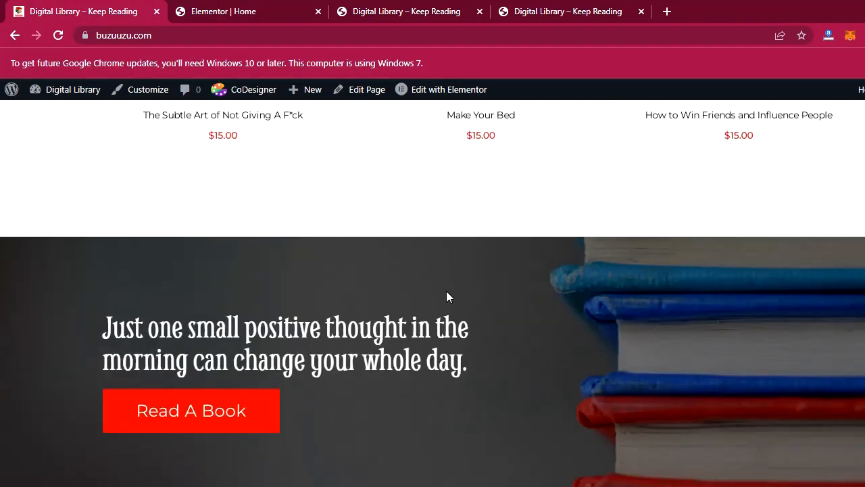
{"action": "left_click", "coordinate": [248, 14]}
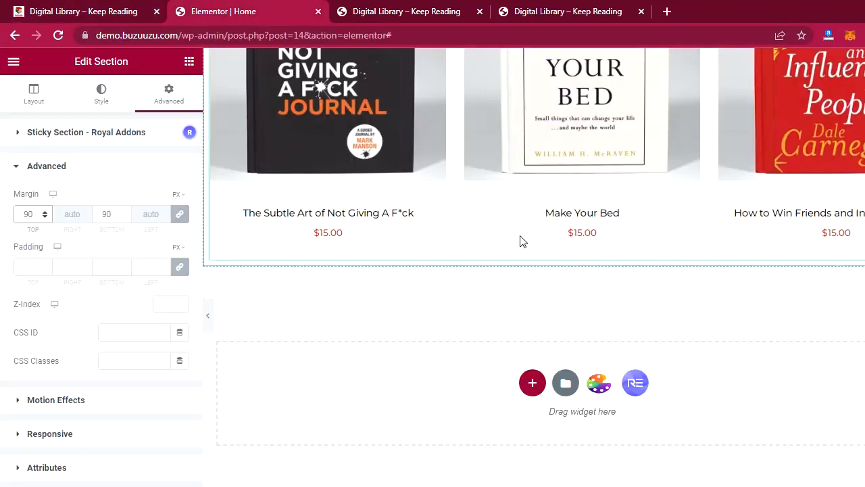
{"action": "scroll", "coordinate": [568, 253], "scroll_direction": "up", "scroll_amount": 3}
{"action": "scroll", "coordinate": [567, 253], "scroll_direction": "down", "scroll_amount": 3}
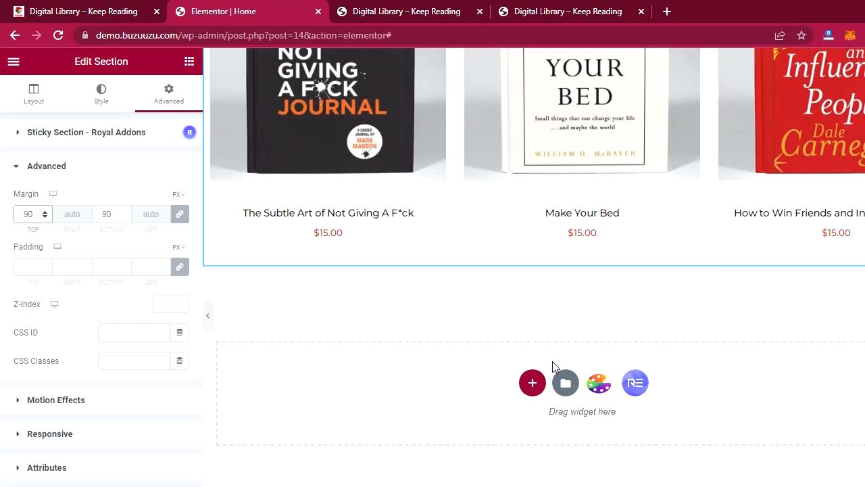
Copy the Powerful Motivational Books banner section and paste it below the book grid
{"action": "scroll", "coordinate": [552, 365], "scroll_direction": "up", "scroll_amount": 10}
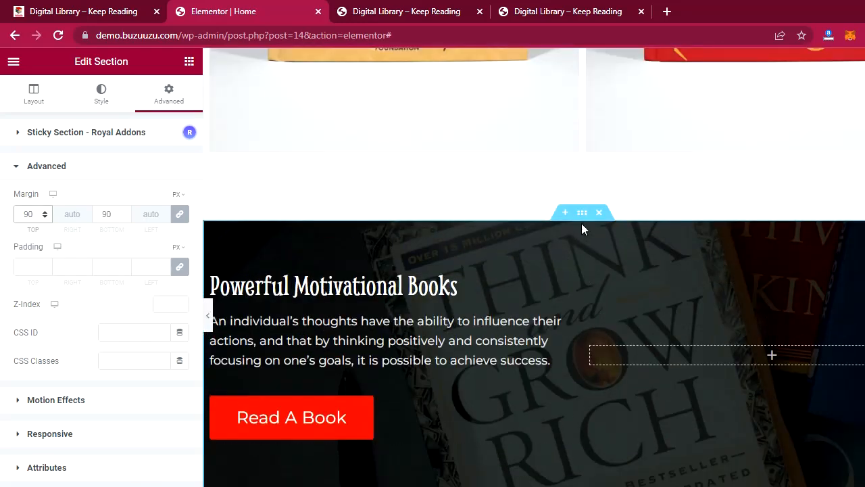
{"action": "left_click", "coordinate": [585, 220]}
{"action": "right_click", "coordinate": [583, 213]}
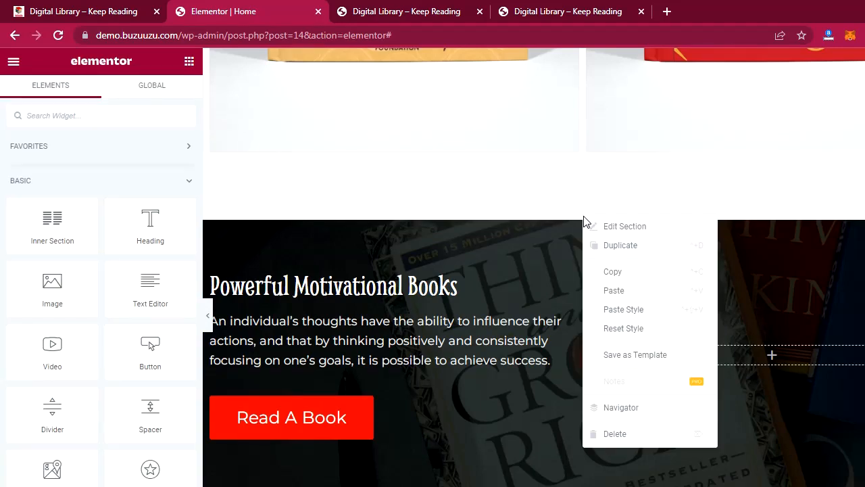
{"action": "left_click", "coordinate": [620, 272]}
{"action": "scroll", "coordinate": [578, 296], "scroll_direction": "down", "scroll_amount": 3}
{"action": "scroll", "coordinate": [576, 297], "scroll_direction": "down", "scroll_amount": 5}
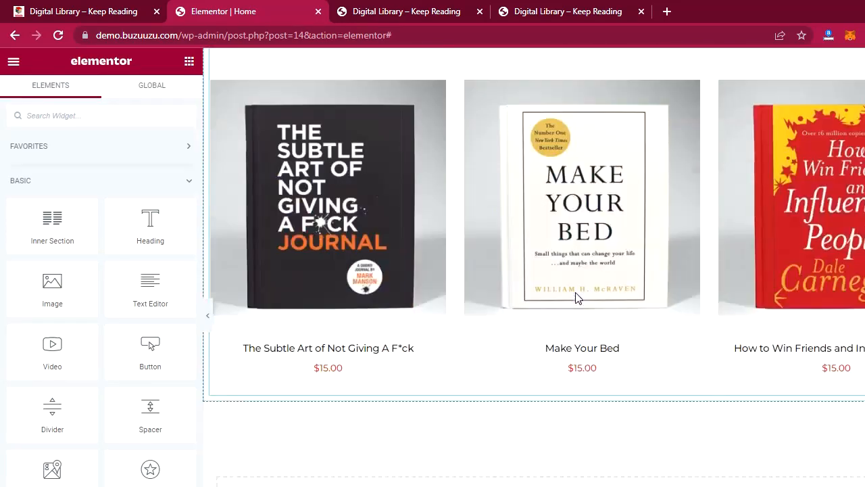
{"action": "right_click", "coordinate": [365, 386]}
{"action": "left_click", "coordinate": [382, 393]}
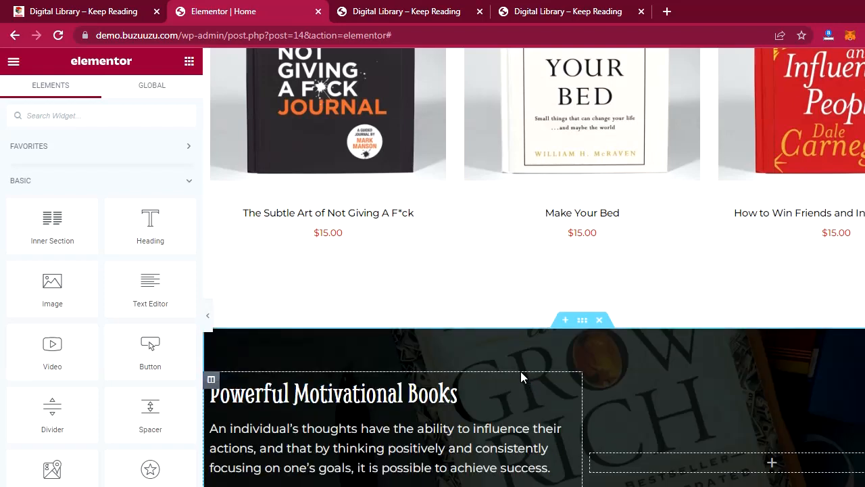
Replace the pasted banner's heading with the live page's "Just one small positive thought in the morning can change your whole day." and delete its description paragraph
{"action": "left_click", "coordinate": [113, 9]}
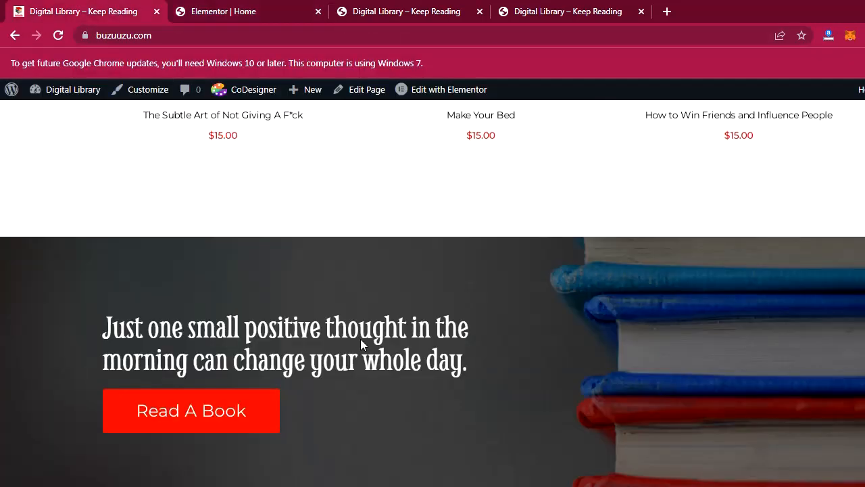
{"action": "left_click_drag", "start_coordinate": [97, 329], "coordinate": [475, 353]}
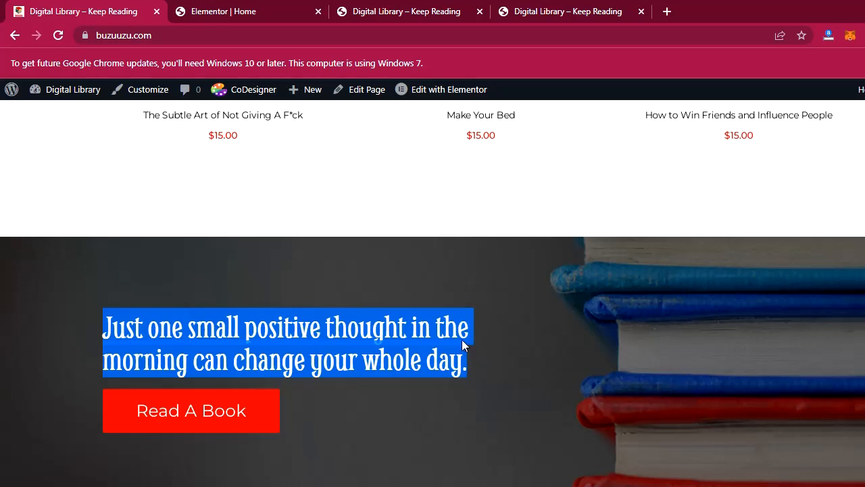
{"action": "left_click", "coordinate": [230, 10]}
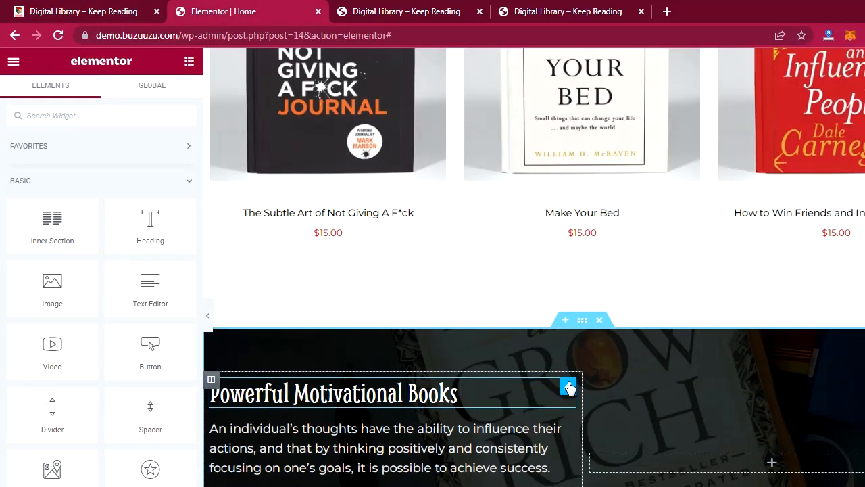
{"action": "left_click", "coordinate": [569, 387]}
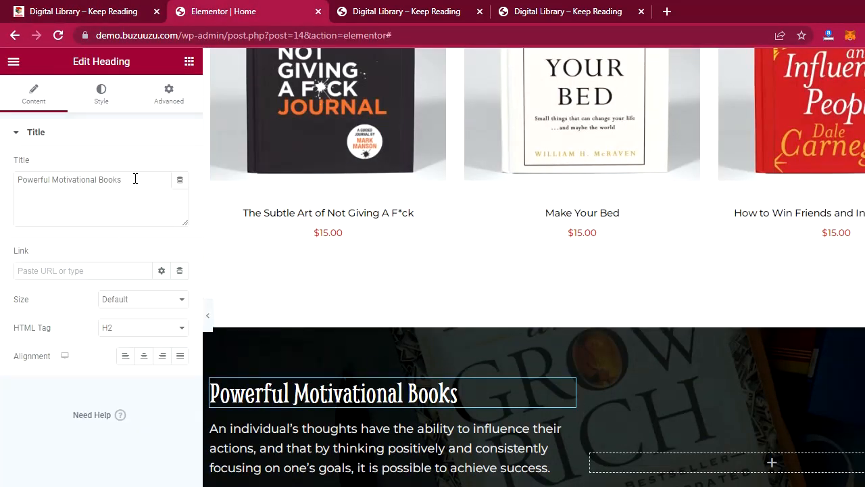
{"action": "left_click_drag", "start_coordinate": [136, 178], "coordinate": [3, 168]}
{"action": "key", "text": "ctrl+v"}
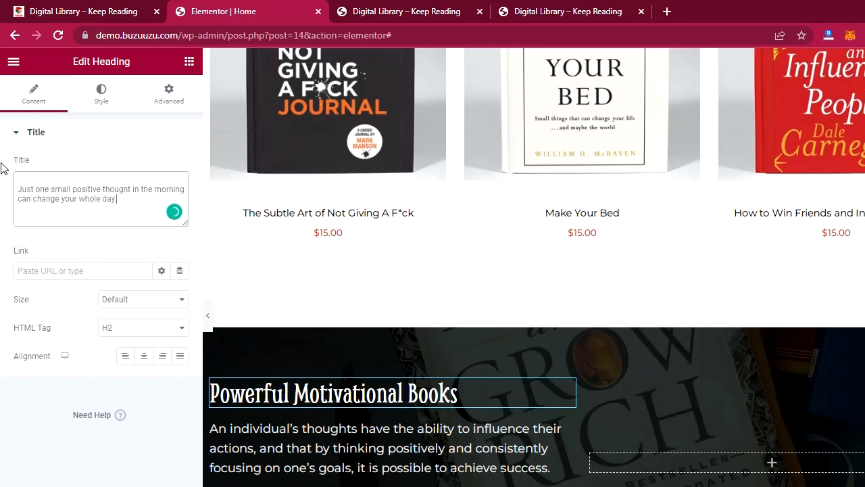
{"action": "right_click", "coordinate": [564, 459]}
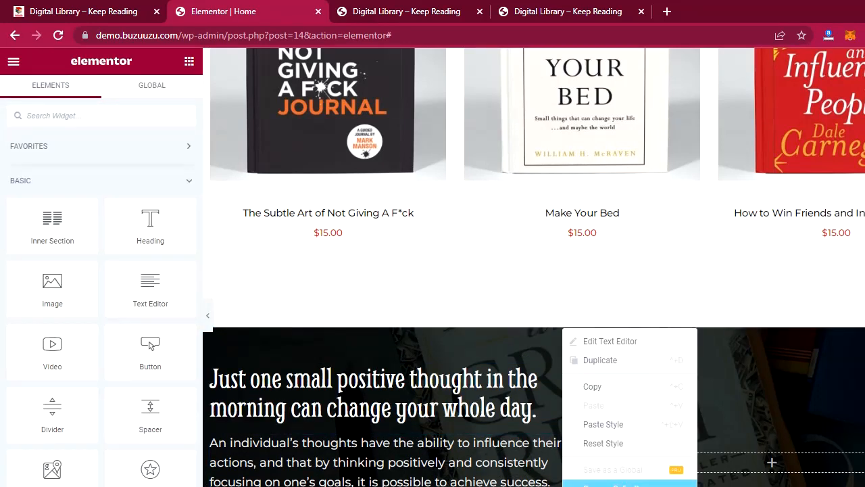
{"action": "left_click", "coordinate": [608, 486]}
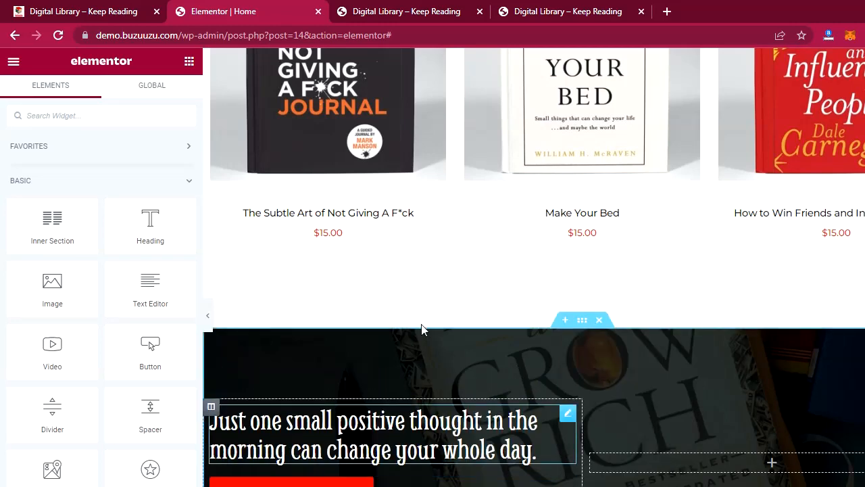
Change the lower banner section's background image to the stacked-books picture "banner 2", matching the live home page
{"action": "left_click", "coordinate": [87, 10]}
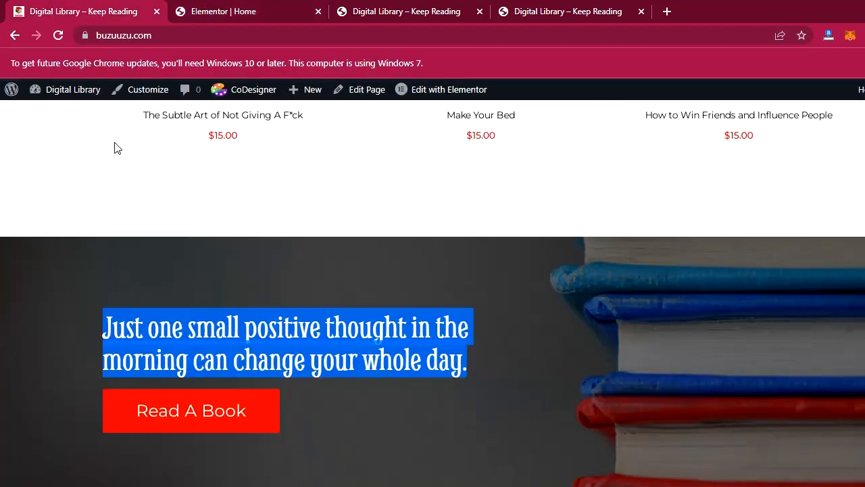
{"action": "left_click", "coordinate": [233, 11]}
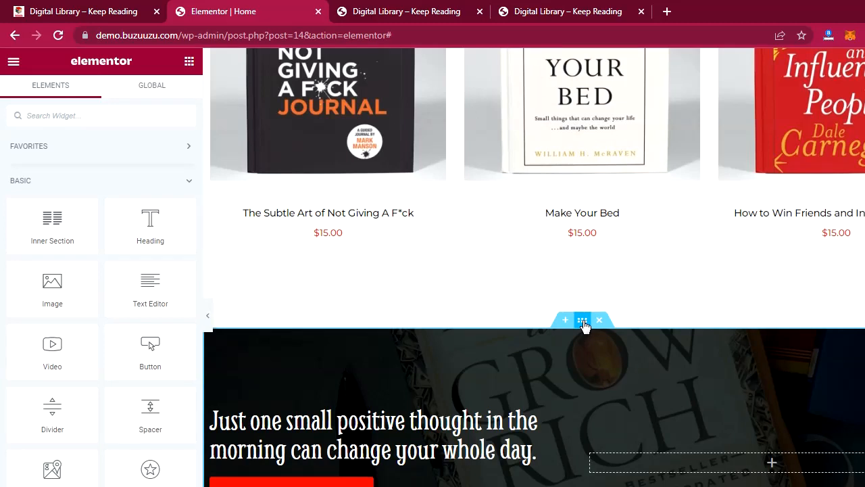
{"action": "left_click", "coordinate": [582, 320]}
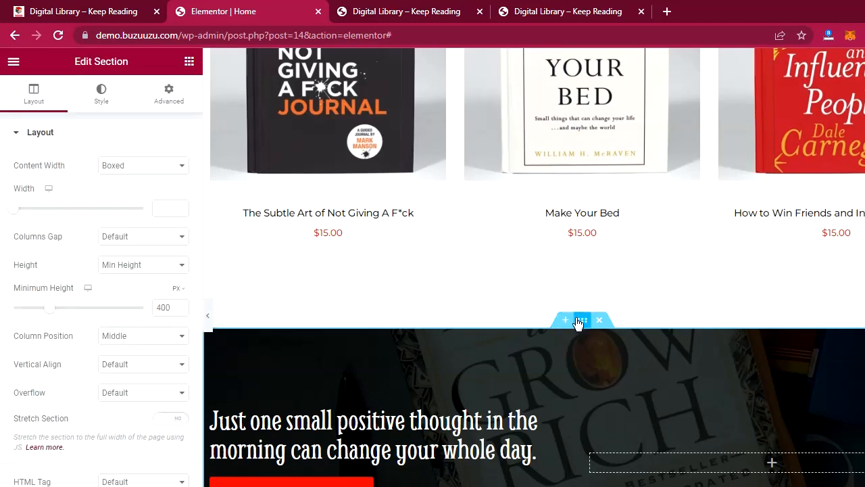
{"action": "left_click", "coordinate": [97, 105]}
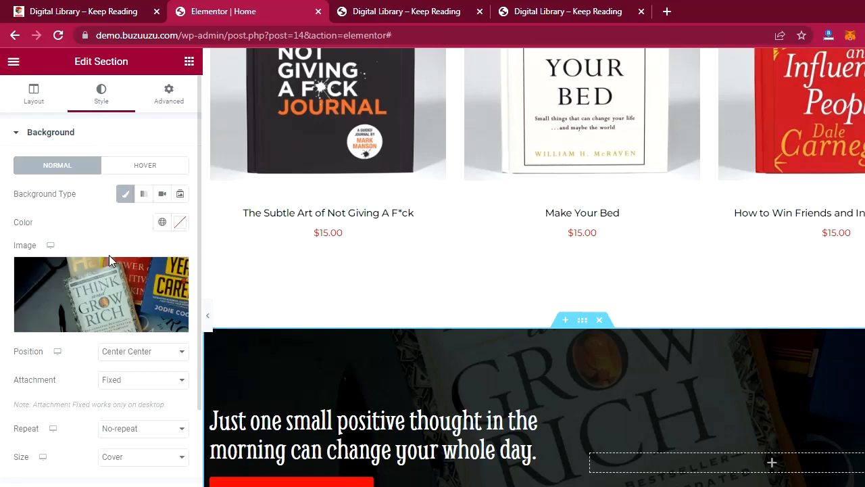
{"action": "left_click", "coordinate": [105, 280]}
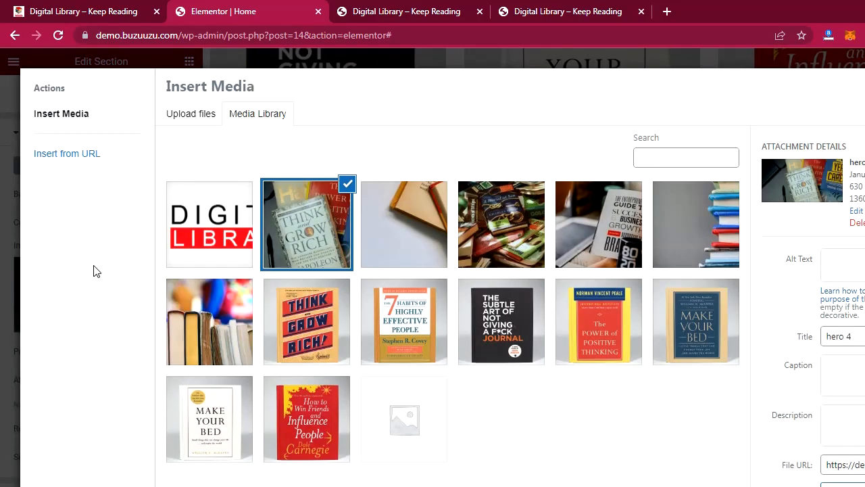
{"action": "left_click", "coordinate": [663, 255]}
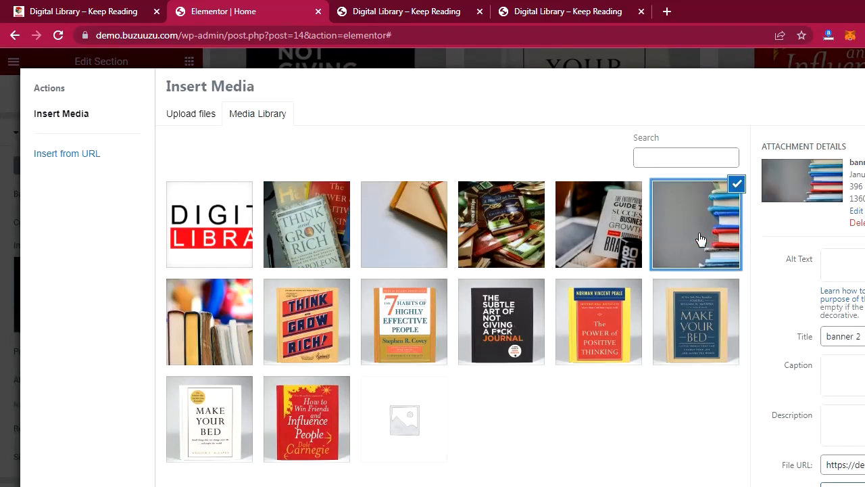
{"action": "key", "text": "Return"}
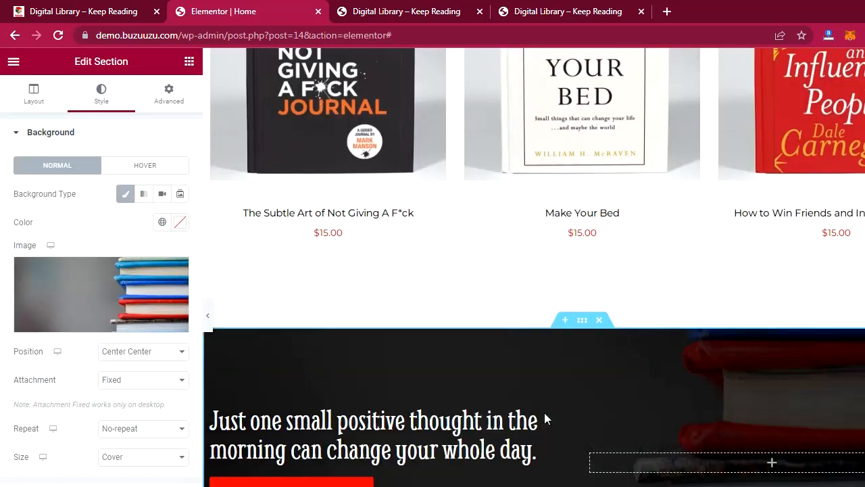
Review the lower banner and compare it with the matching banner on the live Digital Library home page
{"action": "scroll", "coordinate": [548, 412], "scroll_direction": "down", "scroll_amount": 1}
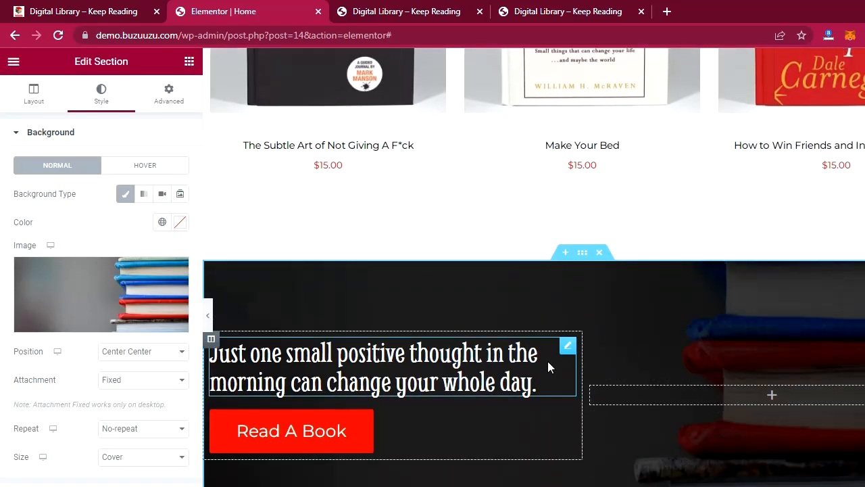
{"action": "scroll", "coordinate": [548, 367], "scroll_direction": "down", "scroll_amount": 1}
{"action": "left_click", "coordinate": [96, 11]}
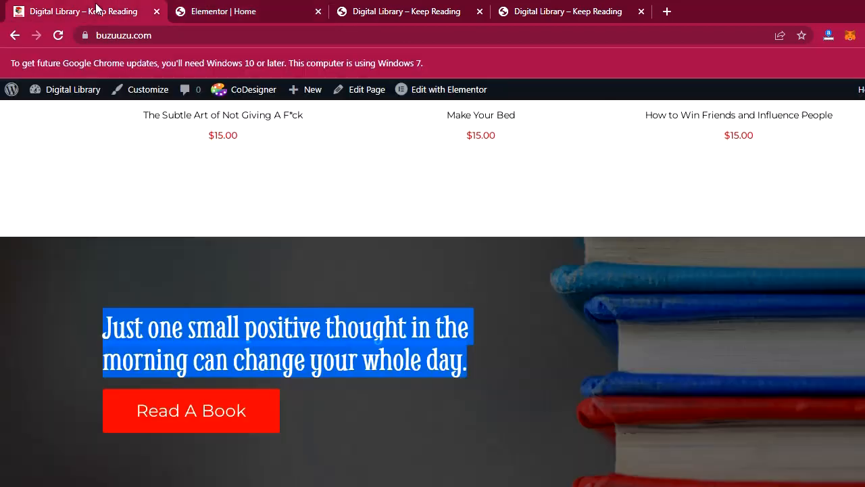
{"action": "scroll", "coordinate": [361, 284], "scroll_direction": "up", "scroll_amount": 4}
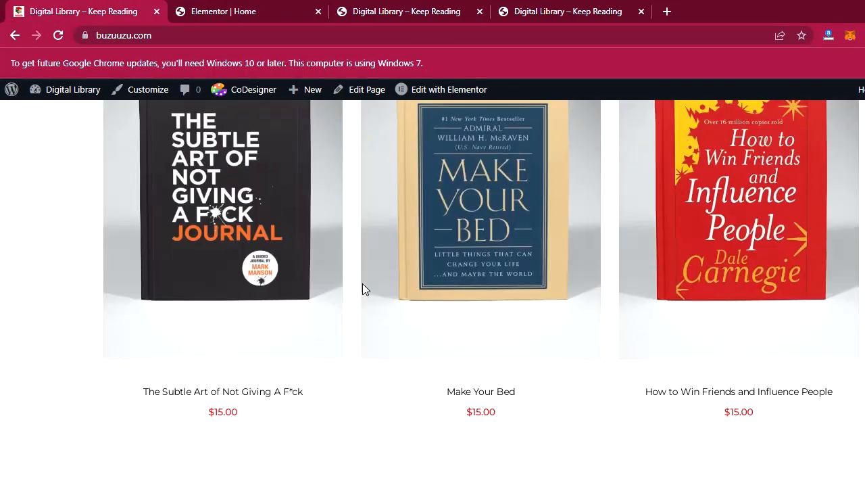
Set the lower banner section's background image attachment to Default and update the page
{"action": "scroll", "coordinate": [361, 283], "scroll_direction": "down", "scroll_amount": 4}
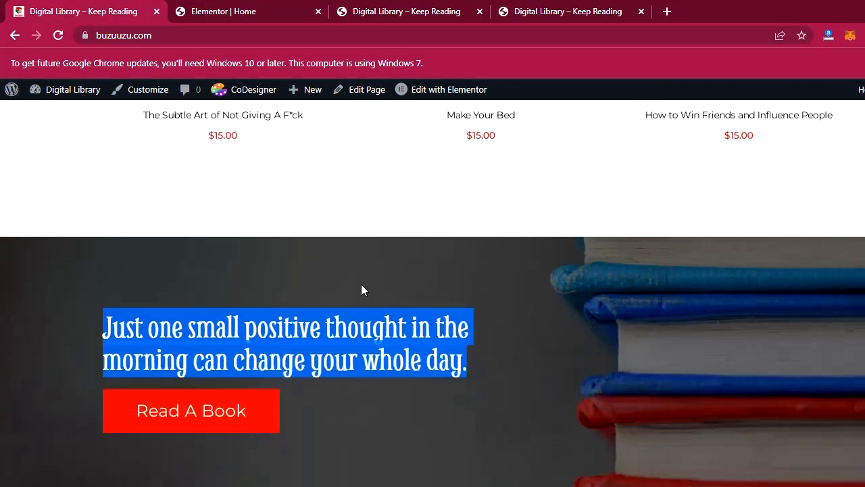
{"action": "left_click", "coordinate": [539, 294]}
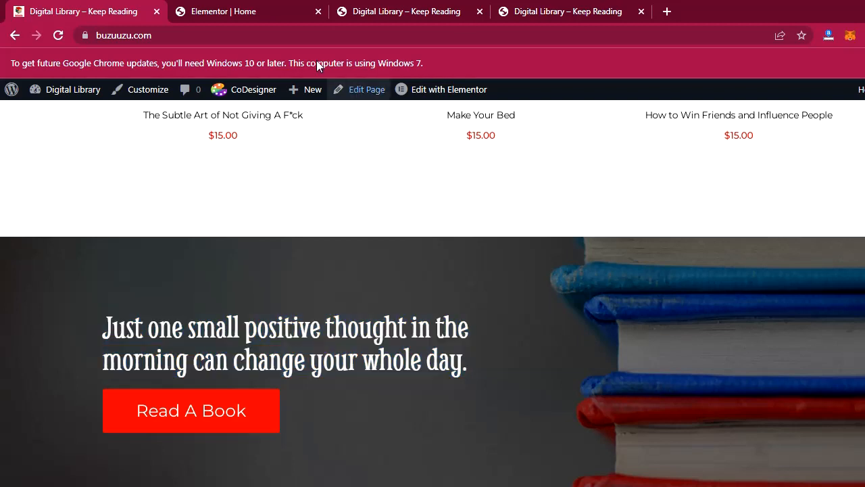
{"action": "left_click", "coordinate": [248, 16]}
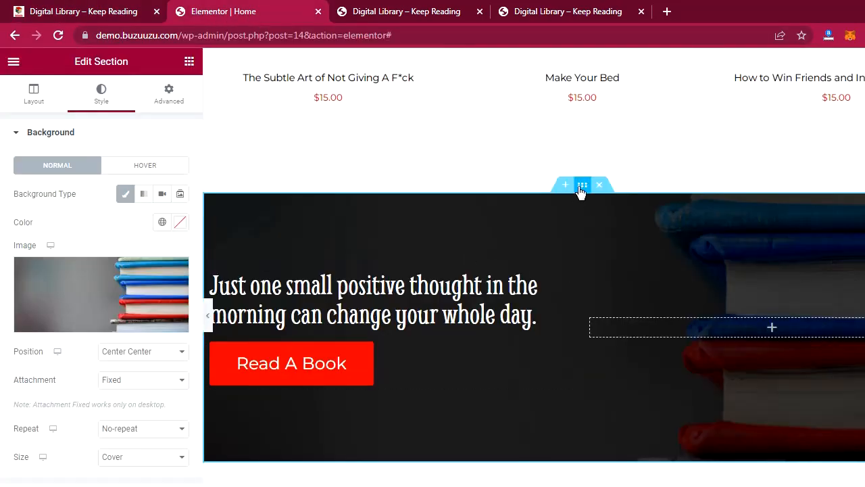
{"action": "left_click", "coordinate": [135, 383]}
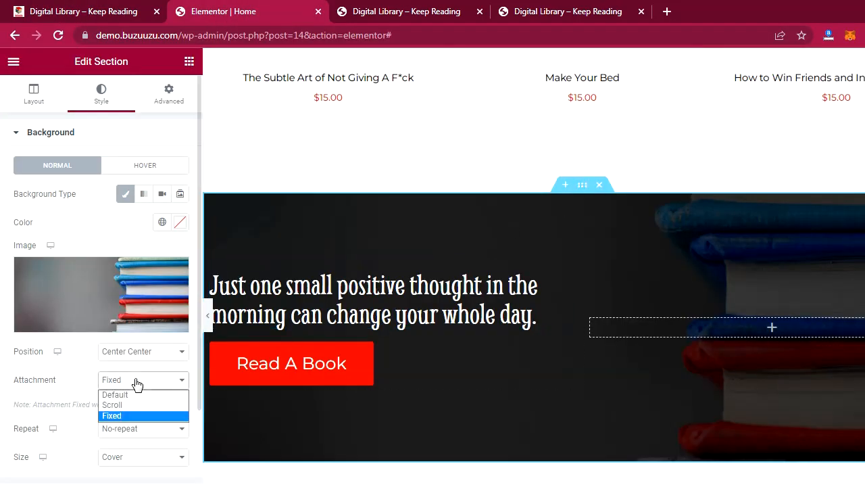
{"action": "left_click", "coordinate": [137, 397]}
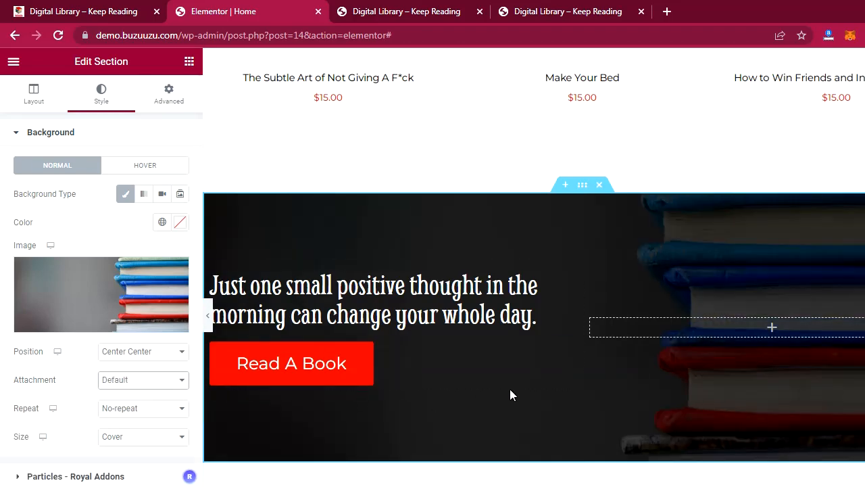
{"action": "scroll", "coordinate": [515, 390], "scroll_direction": "up", "scroll_amount": 2}
{"action": "scroll", "coordinate": [515, 390], "scroll_direction": "down", "scroll_amount": 3}
{"action": "scroll", "coordinate": [513, 391], "scroll_direction": "up", "scroll_amount": 2}
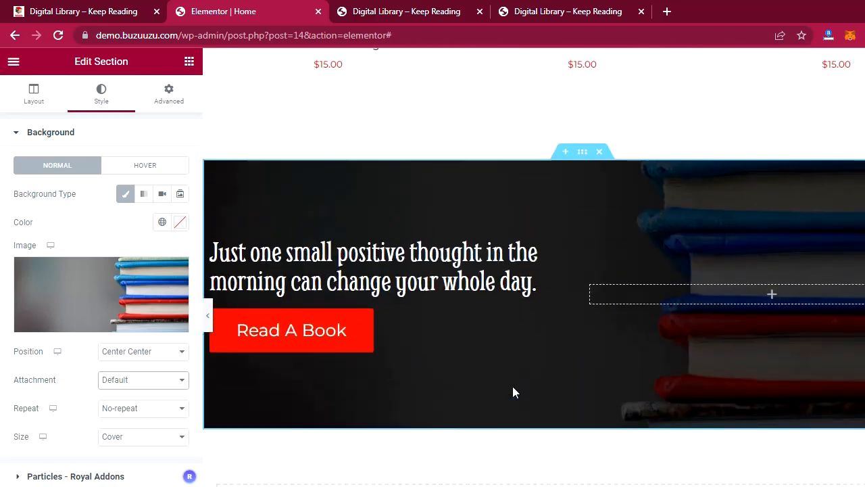
{"action": "scroll", "coordinate": [512, 391], "scroll_direction": "down", "scroll_amount": 2}
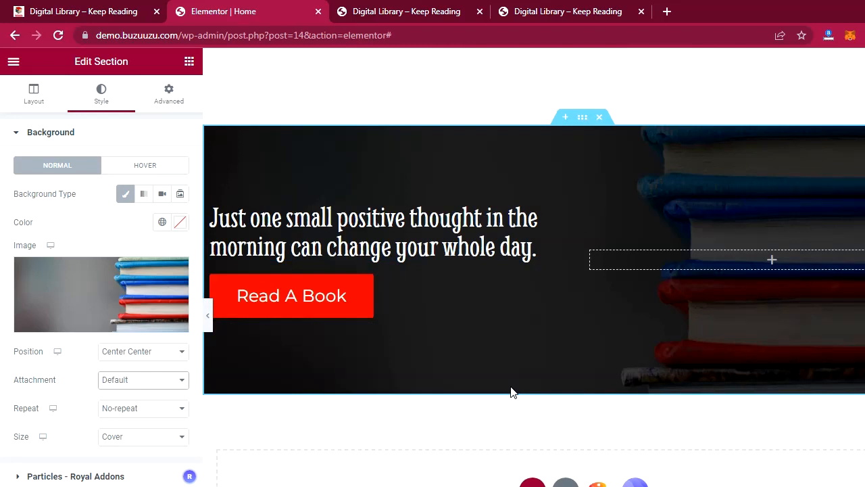
{"action": "left_click", "coordinate": [154, 486]}
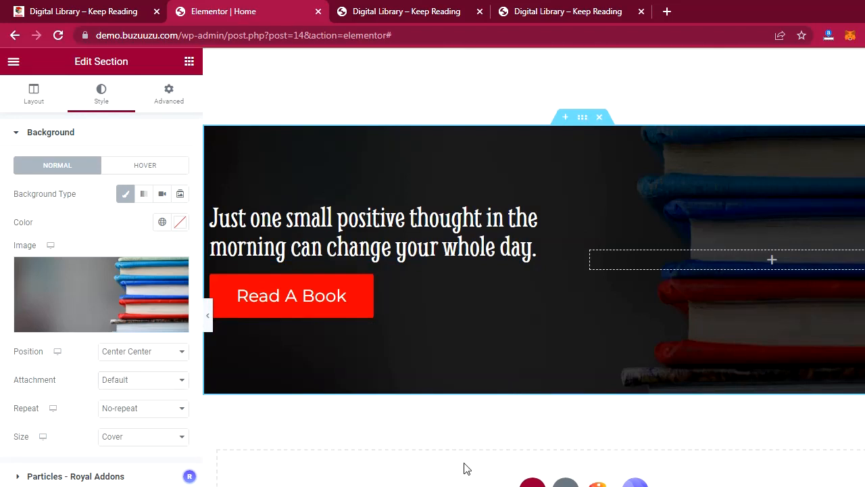
Reload the demo Digital Library home page and review its sections from the hero slider to the lower stacked-books banner
{"action": "left_click", "coordinate": [424, 10]}
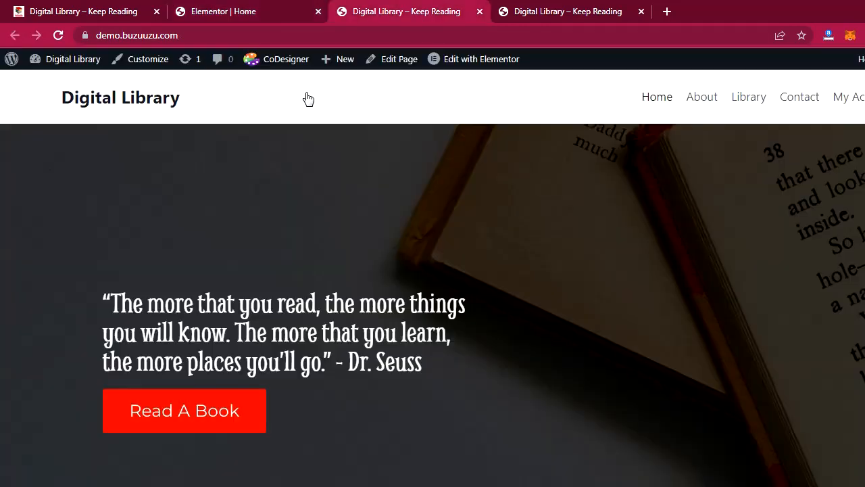
{"action": "left_click", "coordinate": [58, 35]}
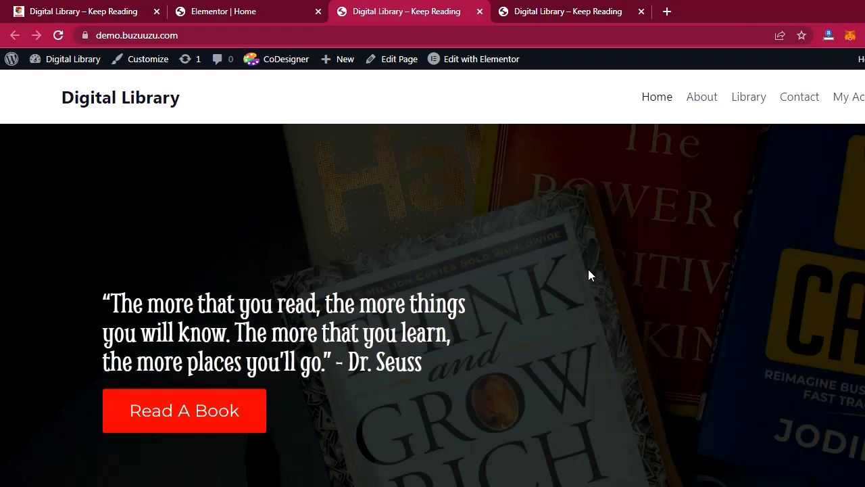
{"action": "scroll", "coordinate": [588, 269], "scroll_direction": "down", "scroll_amount": 10}
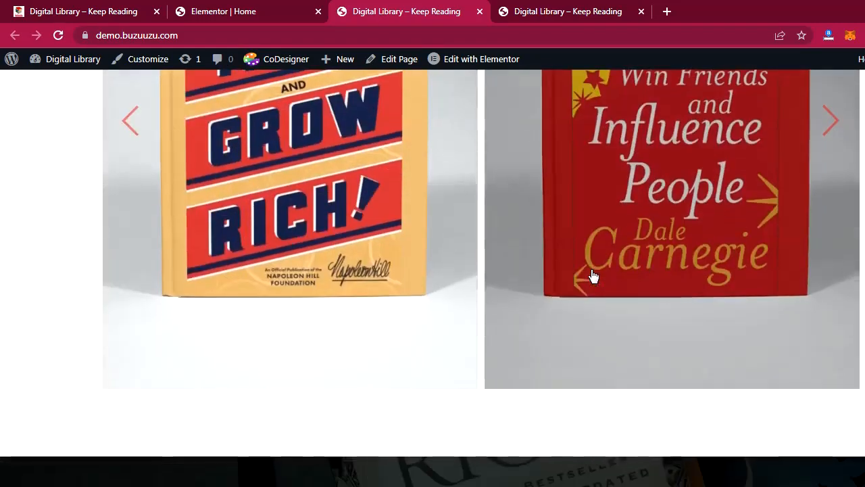
{"action": "scroll", "coordinate": [593, 274], "scroll_direction": "down", "scroll_amount": 10}
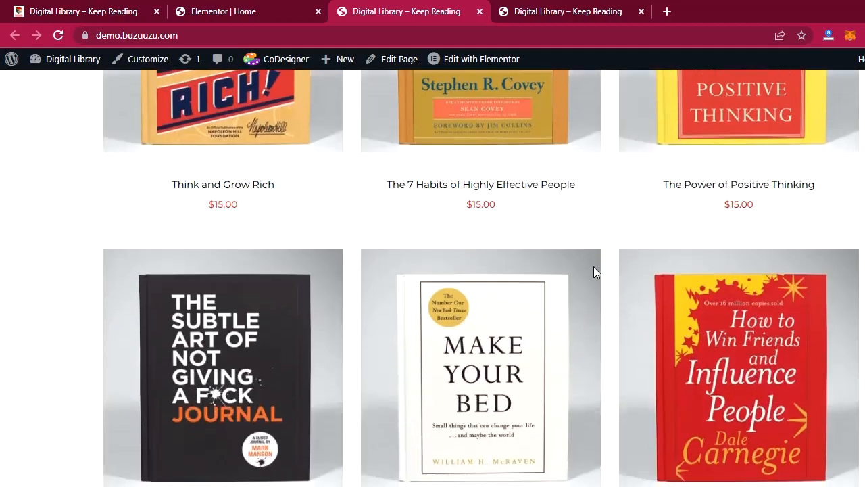
{"action": "scroll", "coordinate": [593, 266], "scroll_direction": "down", "scroll_amount": 5}
{"action": "scroll", "coordinate": [594, 265], "scroll_direction": "up", "scroll_amount": 9}
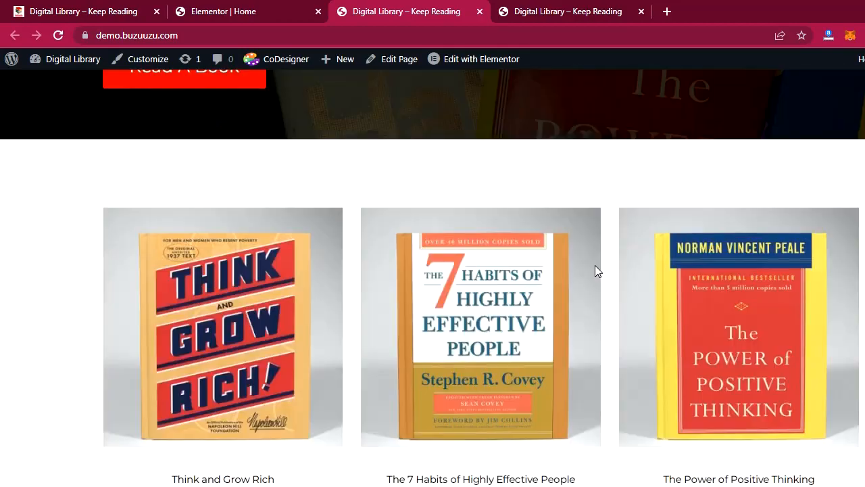
{"action": "scroll", "coordinate": [596, 269], "scroll_direction": "up", "scroll_amount": 15}
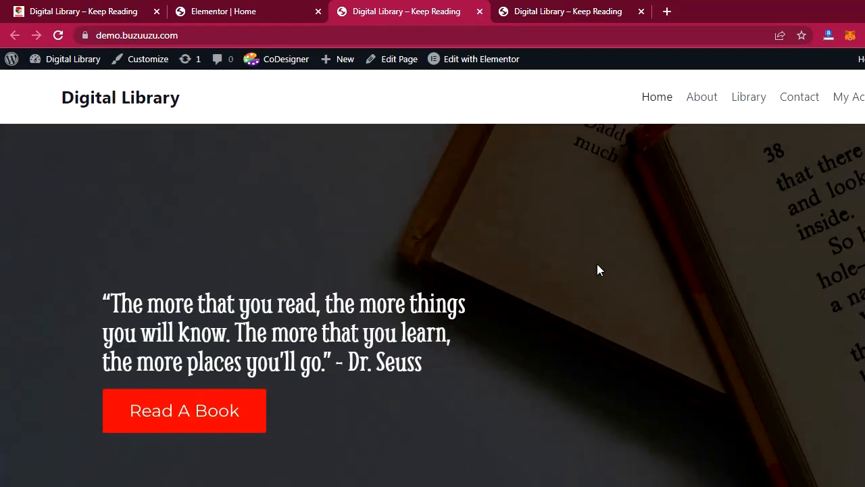
{"action": "scroll", "coordinate": [597, 269], "scroll_direction": "down", "scroll_amount": 8}
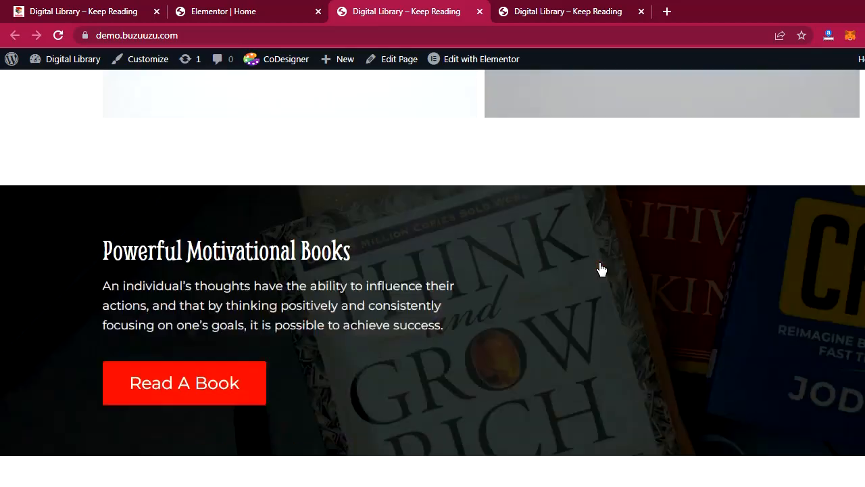
{"action": "scroll", "coordinate": [601, 269], "scroll_direction": "down", "scroll_amount": 10}
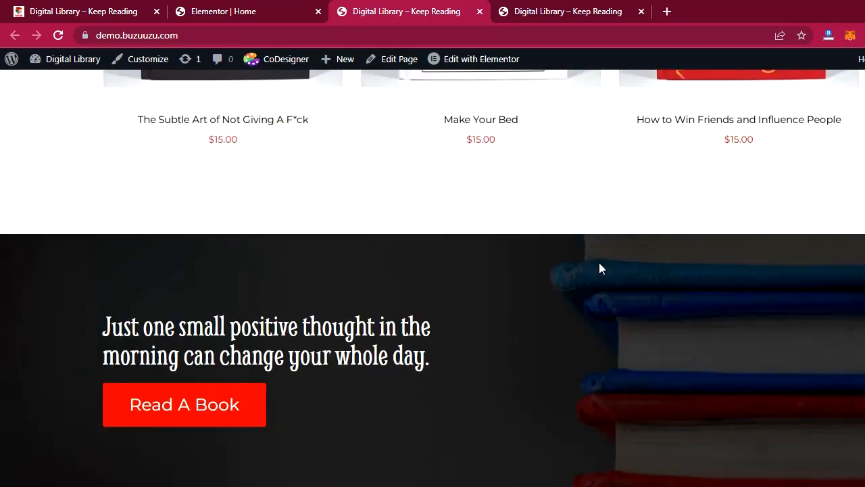
{"action": "scroll", "coordinate": [600, 269], "scroll_direction": "up", "scroll_amount": 10}
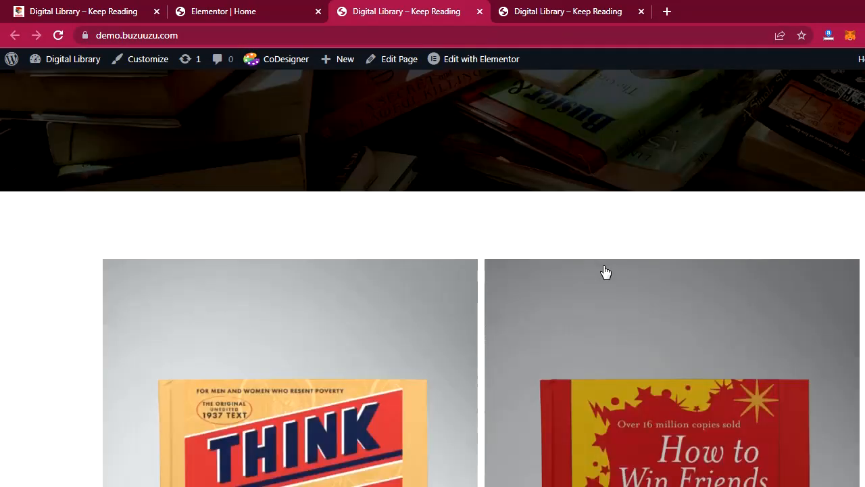
{"action": "scroll", "coordinate": [601, 264], "scroll_direction": "up", "scroll_amount": 5}
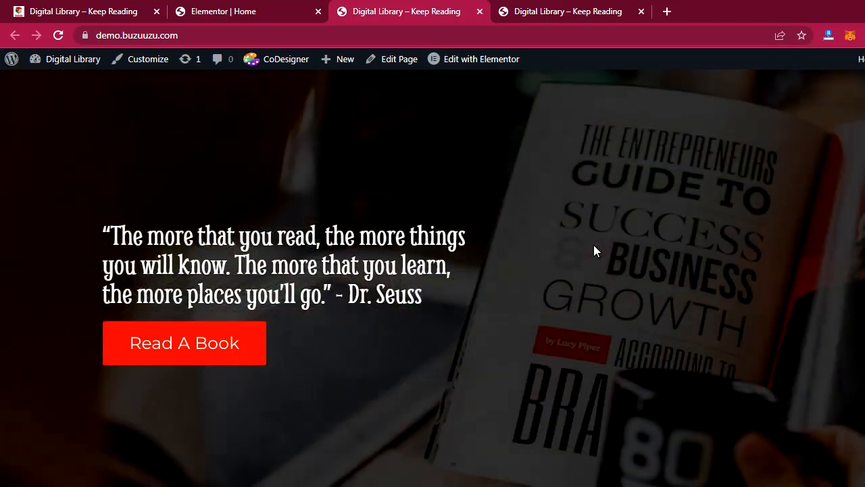